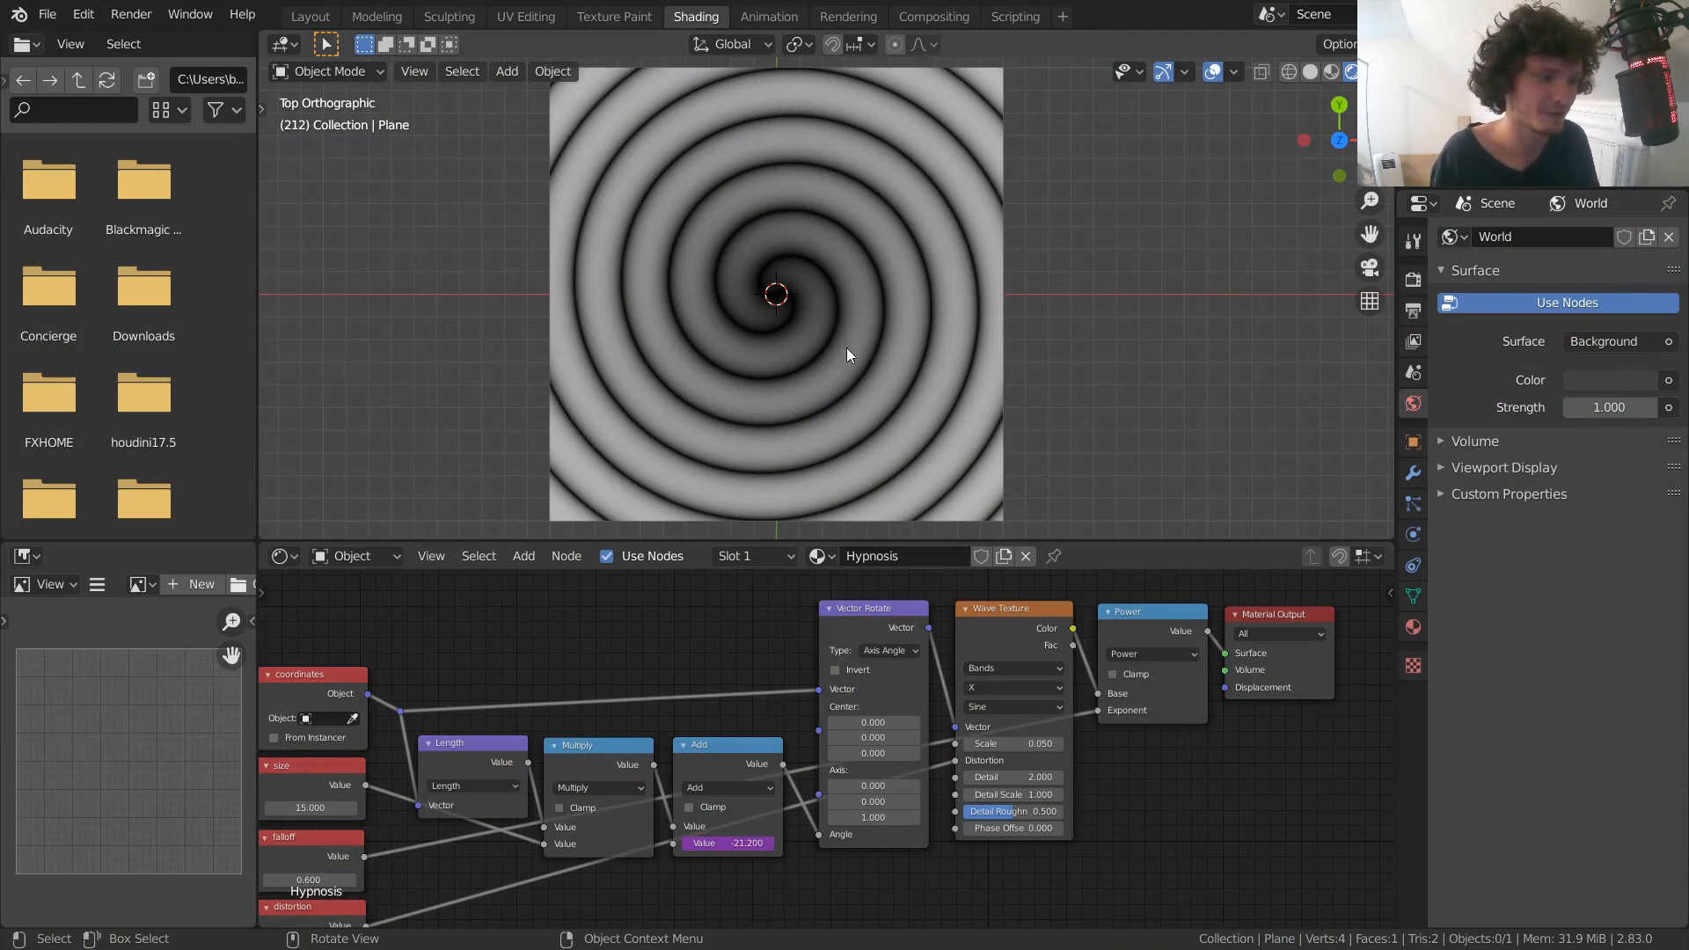
Inspect the spiral plane in perspective and from the top, and play its animation
{"action": "middle_click_drag", "start_coordinate": [847, 347], "coordinate": [626, 326]}
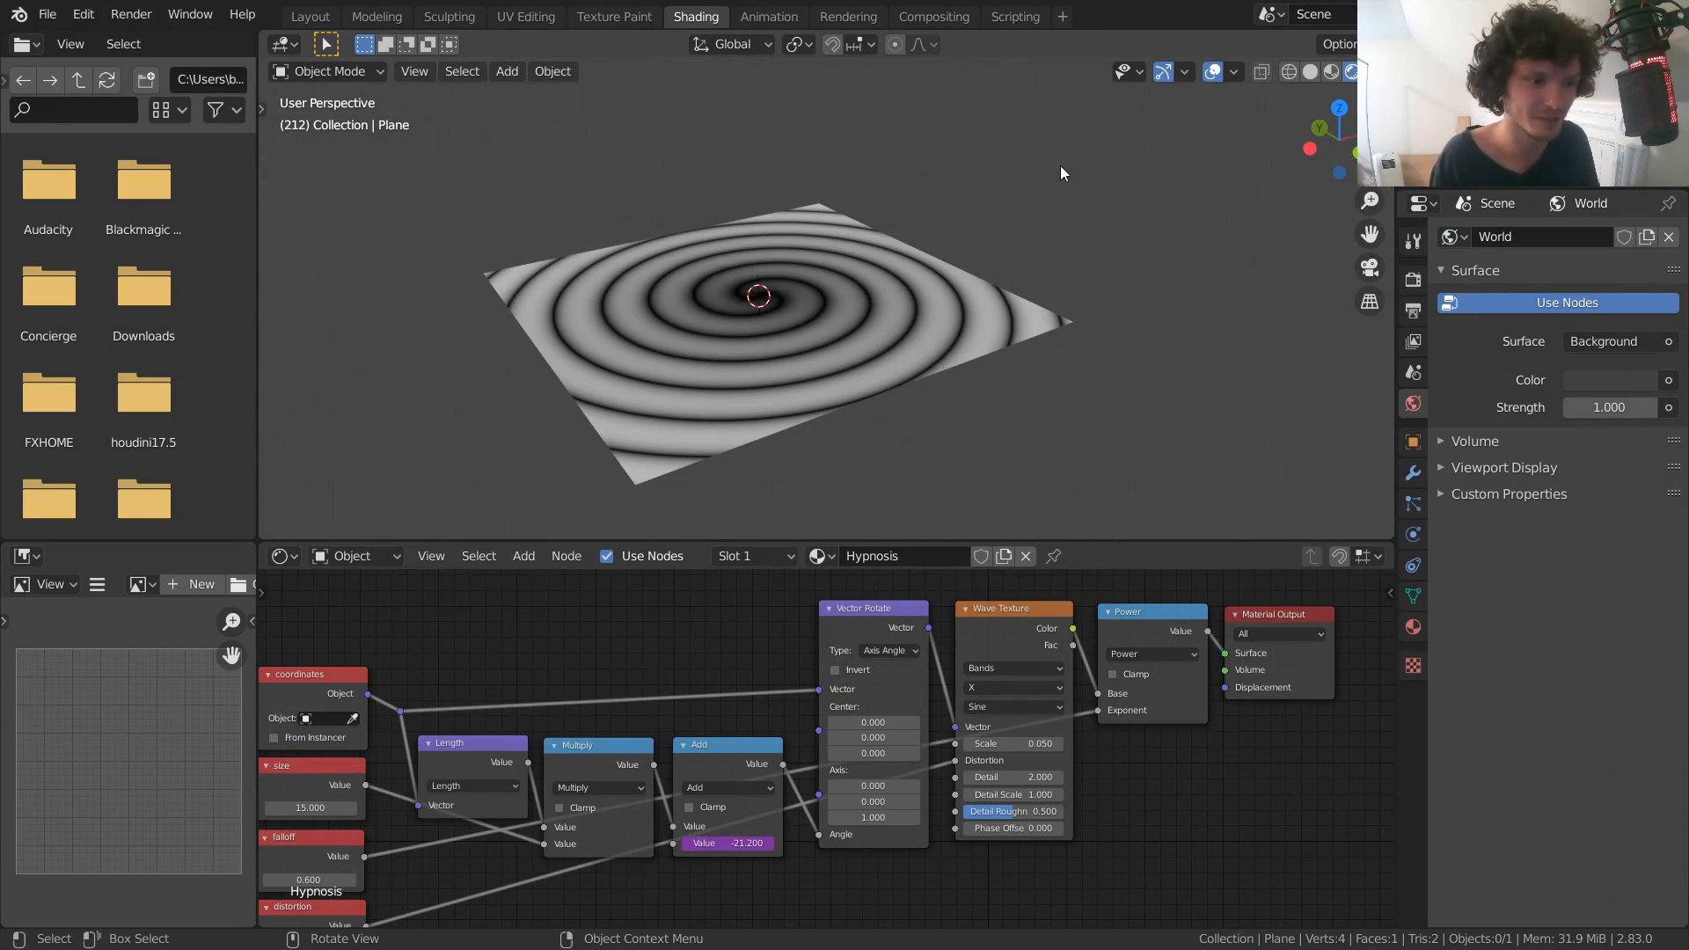
{"action": "left_click", "coordinate": [1339, 108]}
{"action": "middle_click_drag", "start_coordinate": [407, 721], "coordinate": [468, 711]}
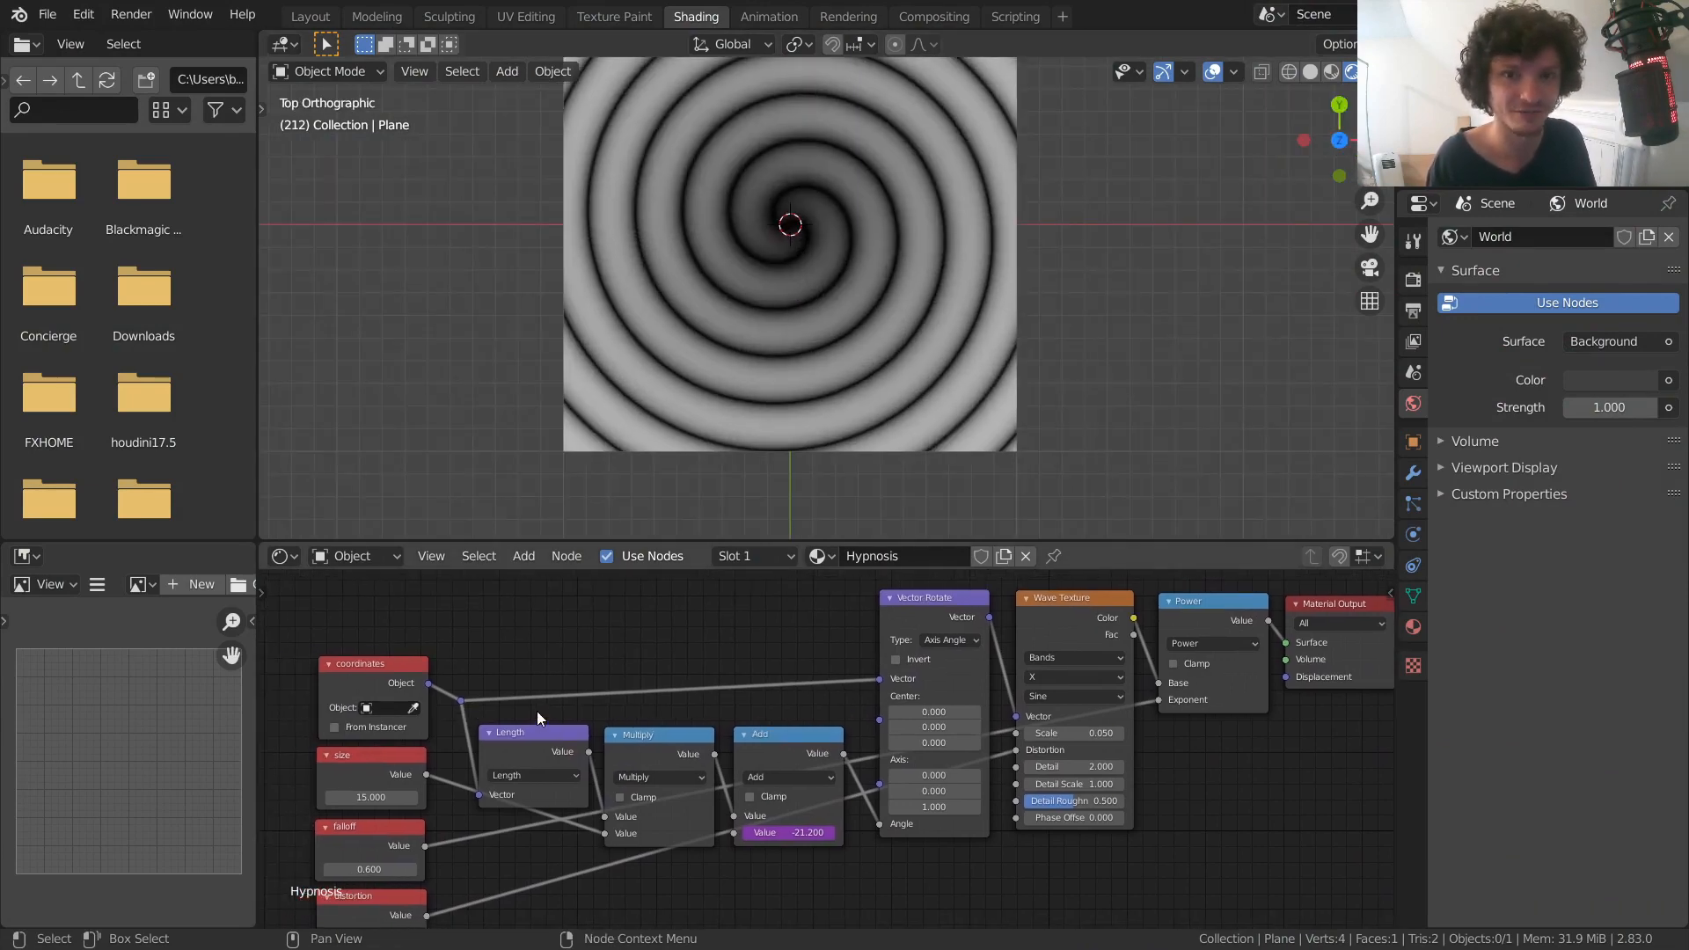
{"action": "key", "text": "space"}
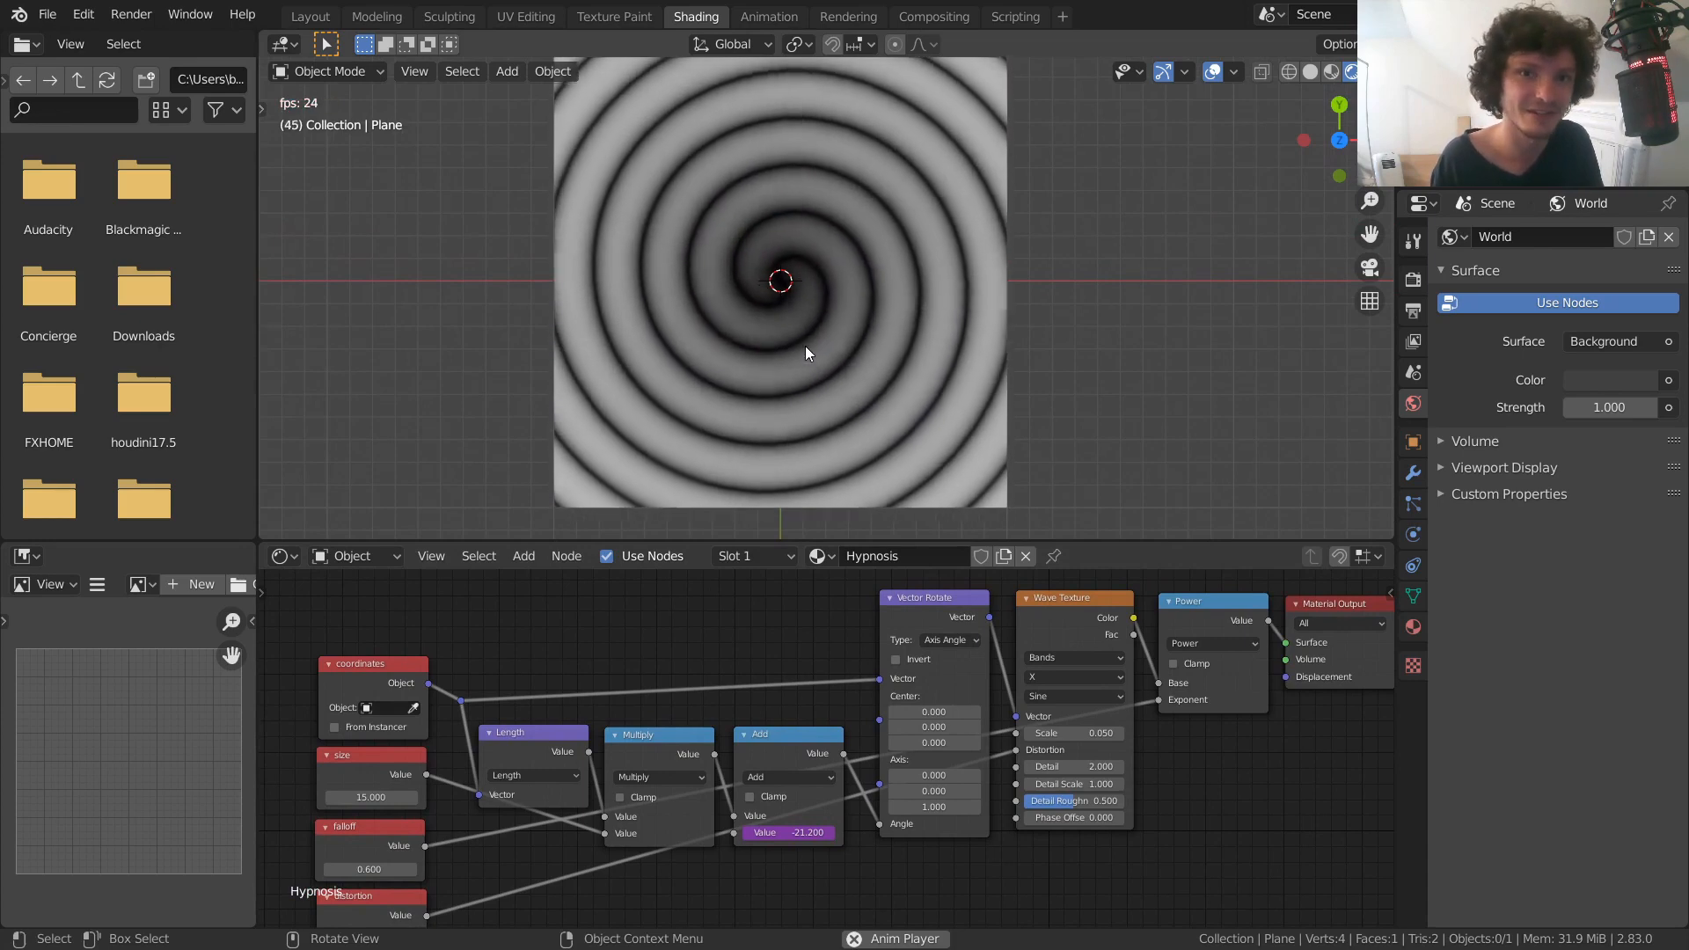
{"action": "scroll", "coordinate": [992, 721], "scroll_direction": "up", "scroll_amount": 3}
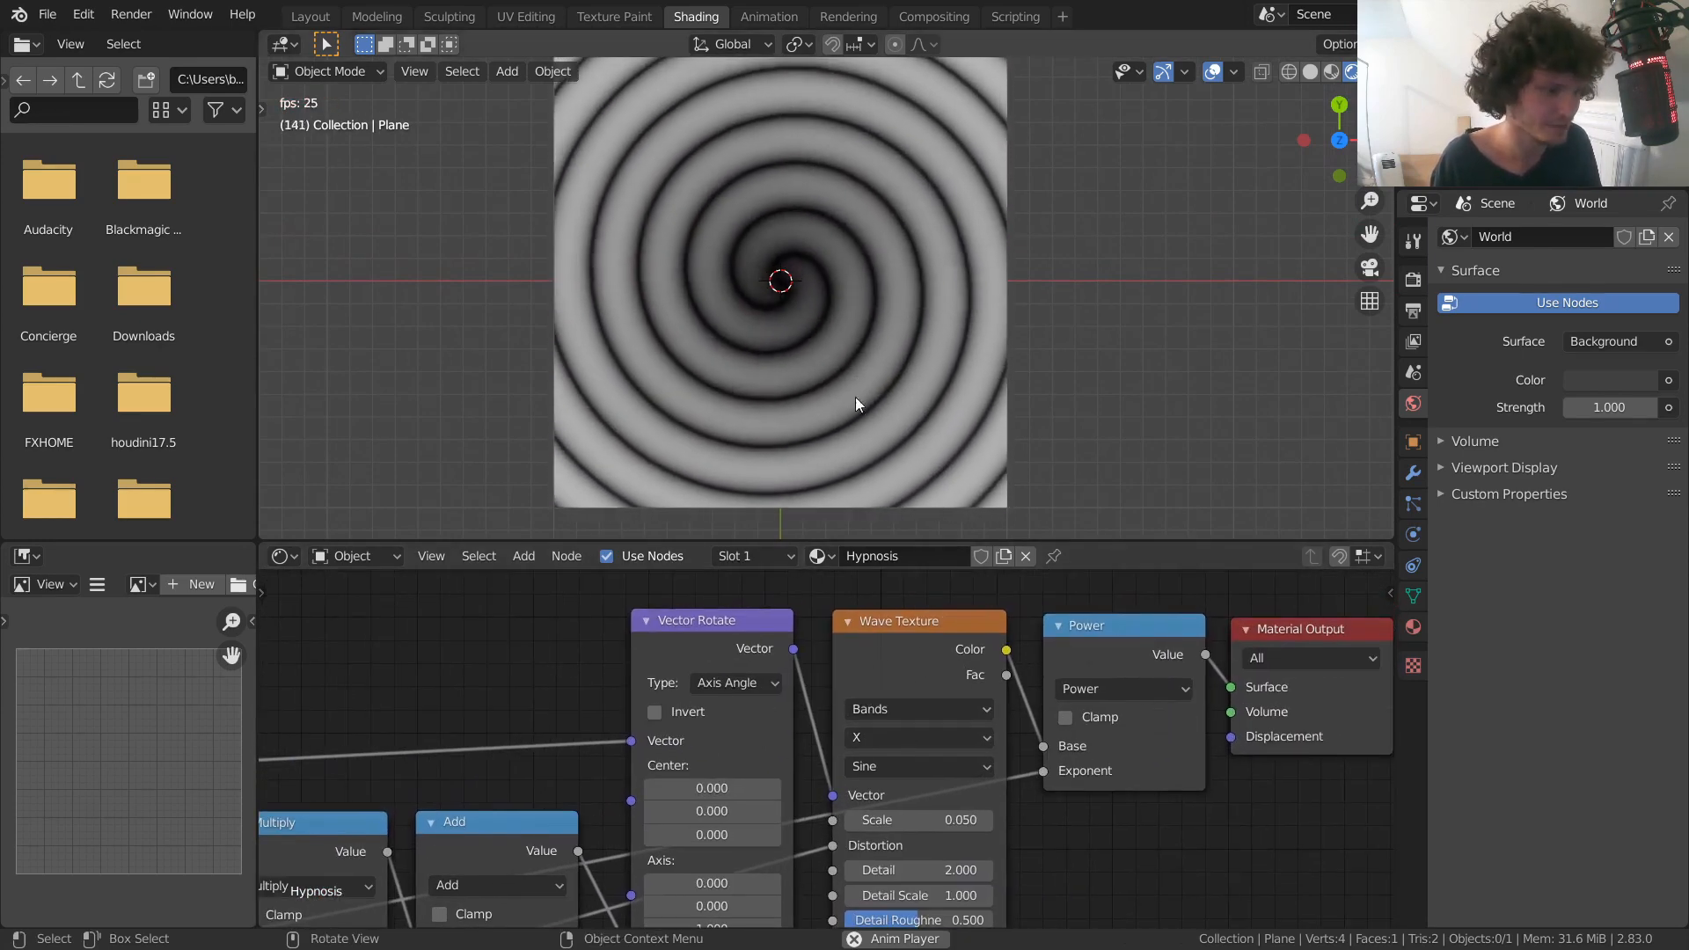
Try the Saw wave profile with a different falloff value, and restore the falloff and the Sine profile
{"action": "left_click", "coordinate": [878, 763]}
{"action": "left_click", "coordinate": [932, 814]}
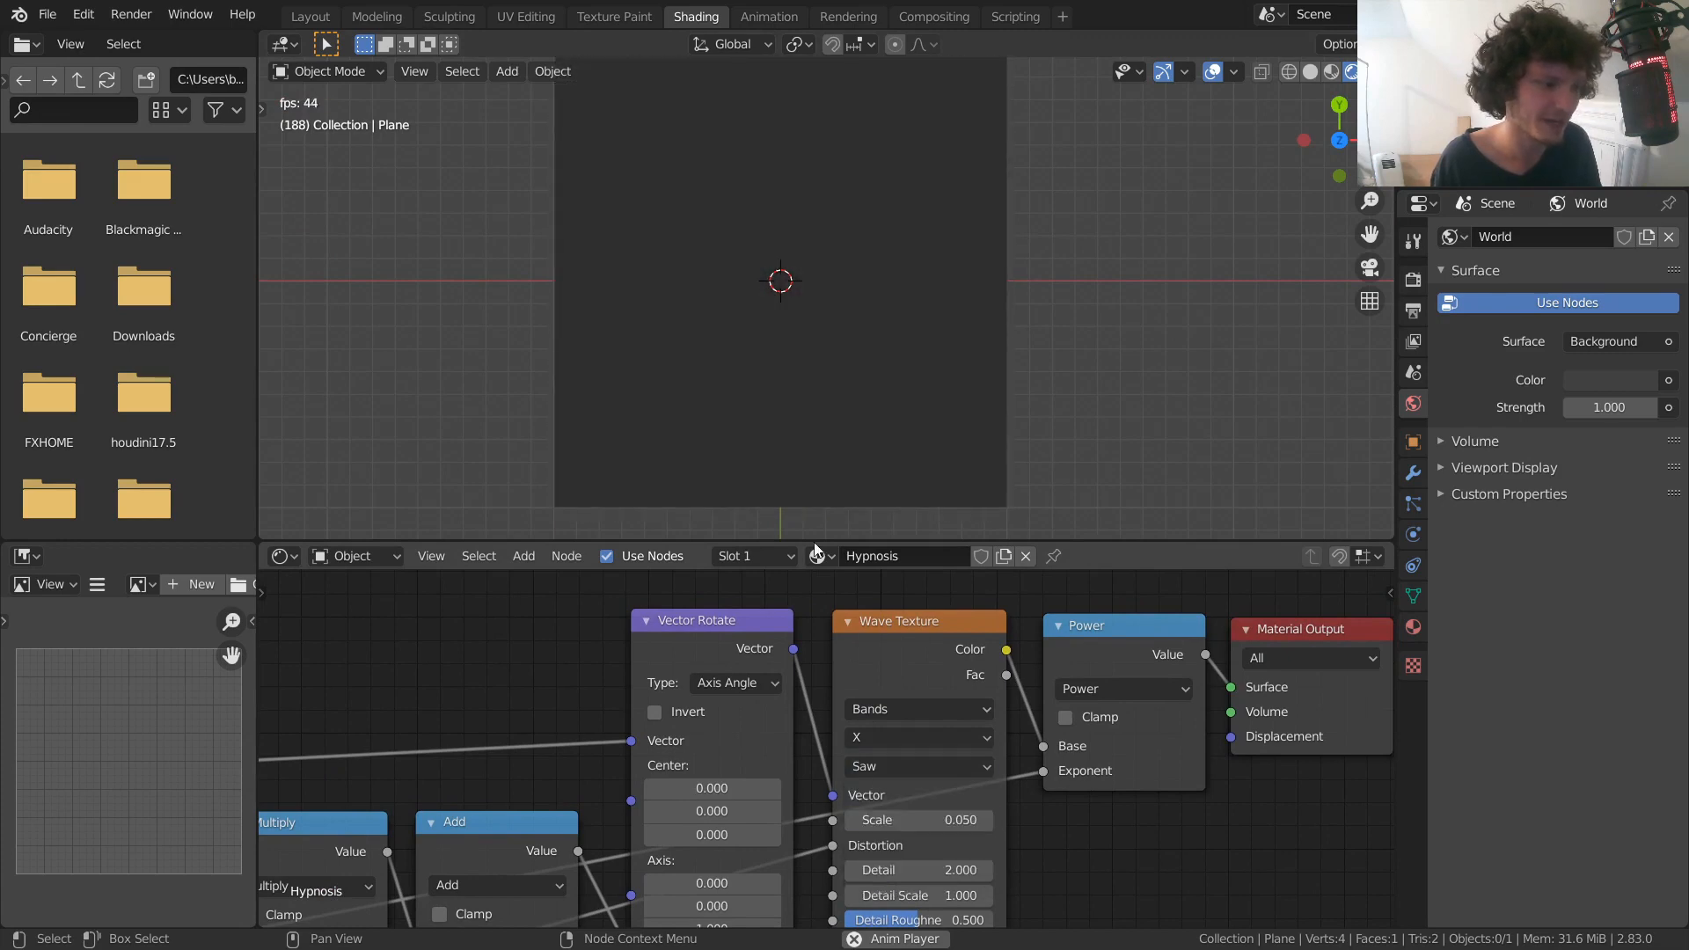
{"action": "middle_click_drag", "start_coordinate": [516, 711], "coordinate": [1205, 869]}
{"action": "mouse_move", "coordinate": [642, 806]}
{"action": "left_mouse_down"}
{"action": "mouse_move", "coordinate": [730, 807]}
{"action": "mouse_move", "coordinate": [620, 806]}
{"action": "mouse_move", "coordinate": [735, 806]}
{"action": "left_mouse_up"}
{"action": "key", "text": "ctrl+z"}
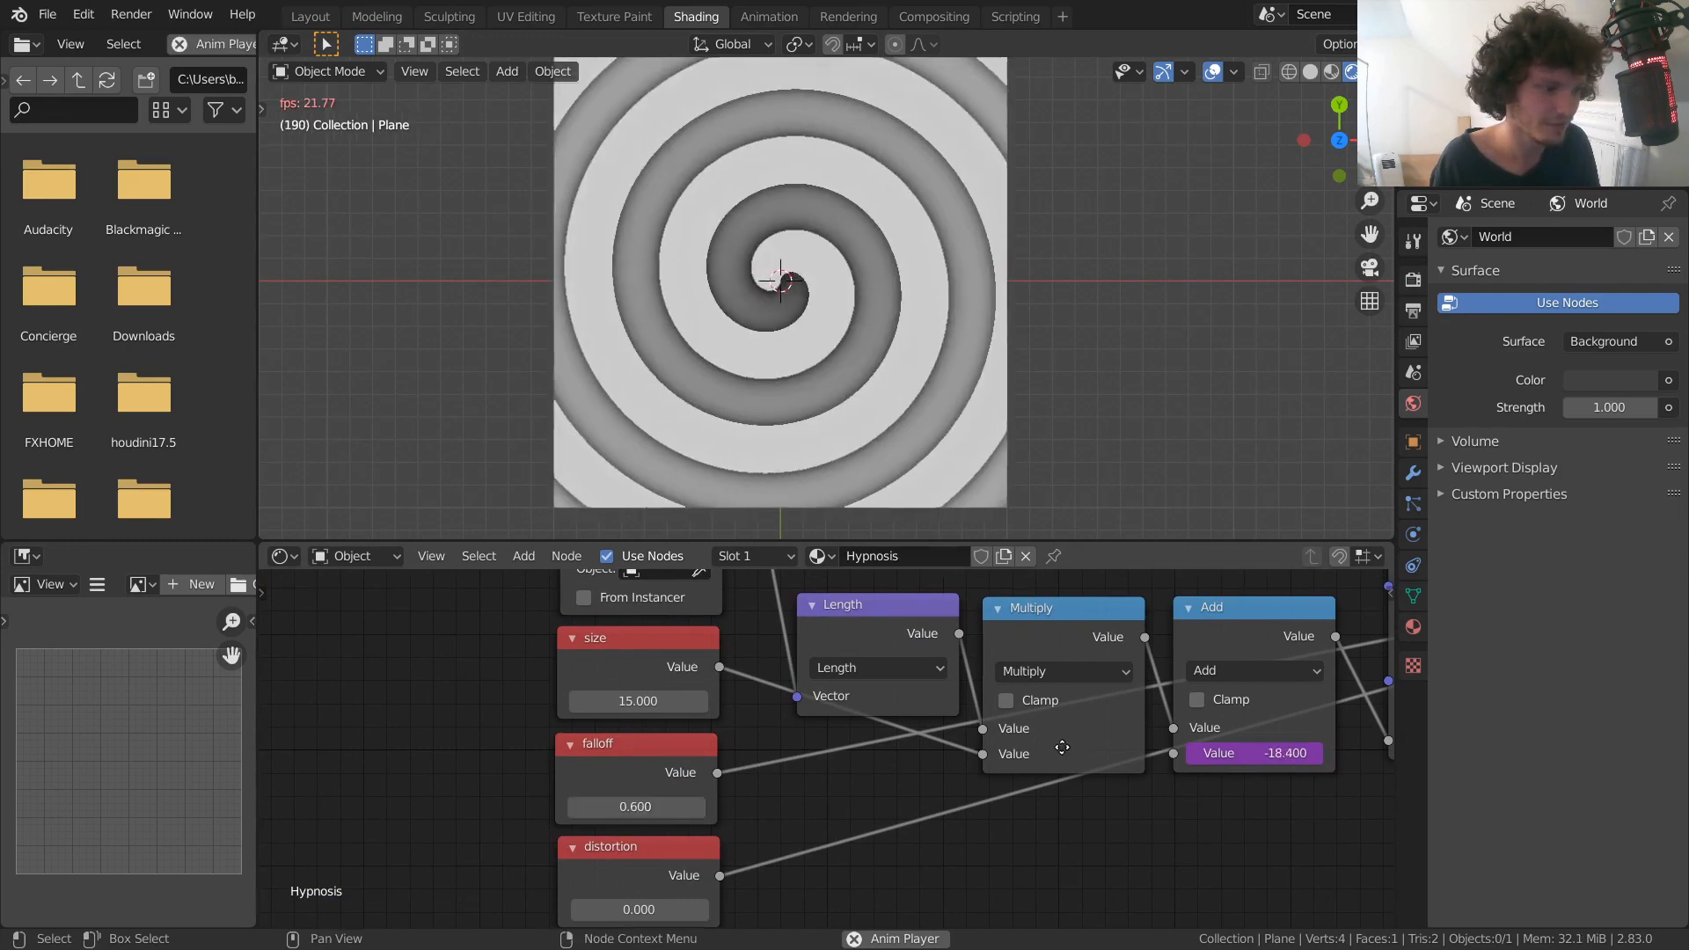
{"action": "middle_click_drag", "start_coordinate": [1231, 704], "coordinate": [679, 761]}
{"action": "left_click", "coordinate": [1078, 611]}
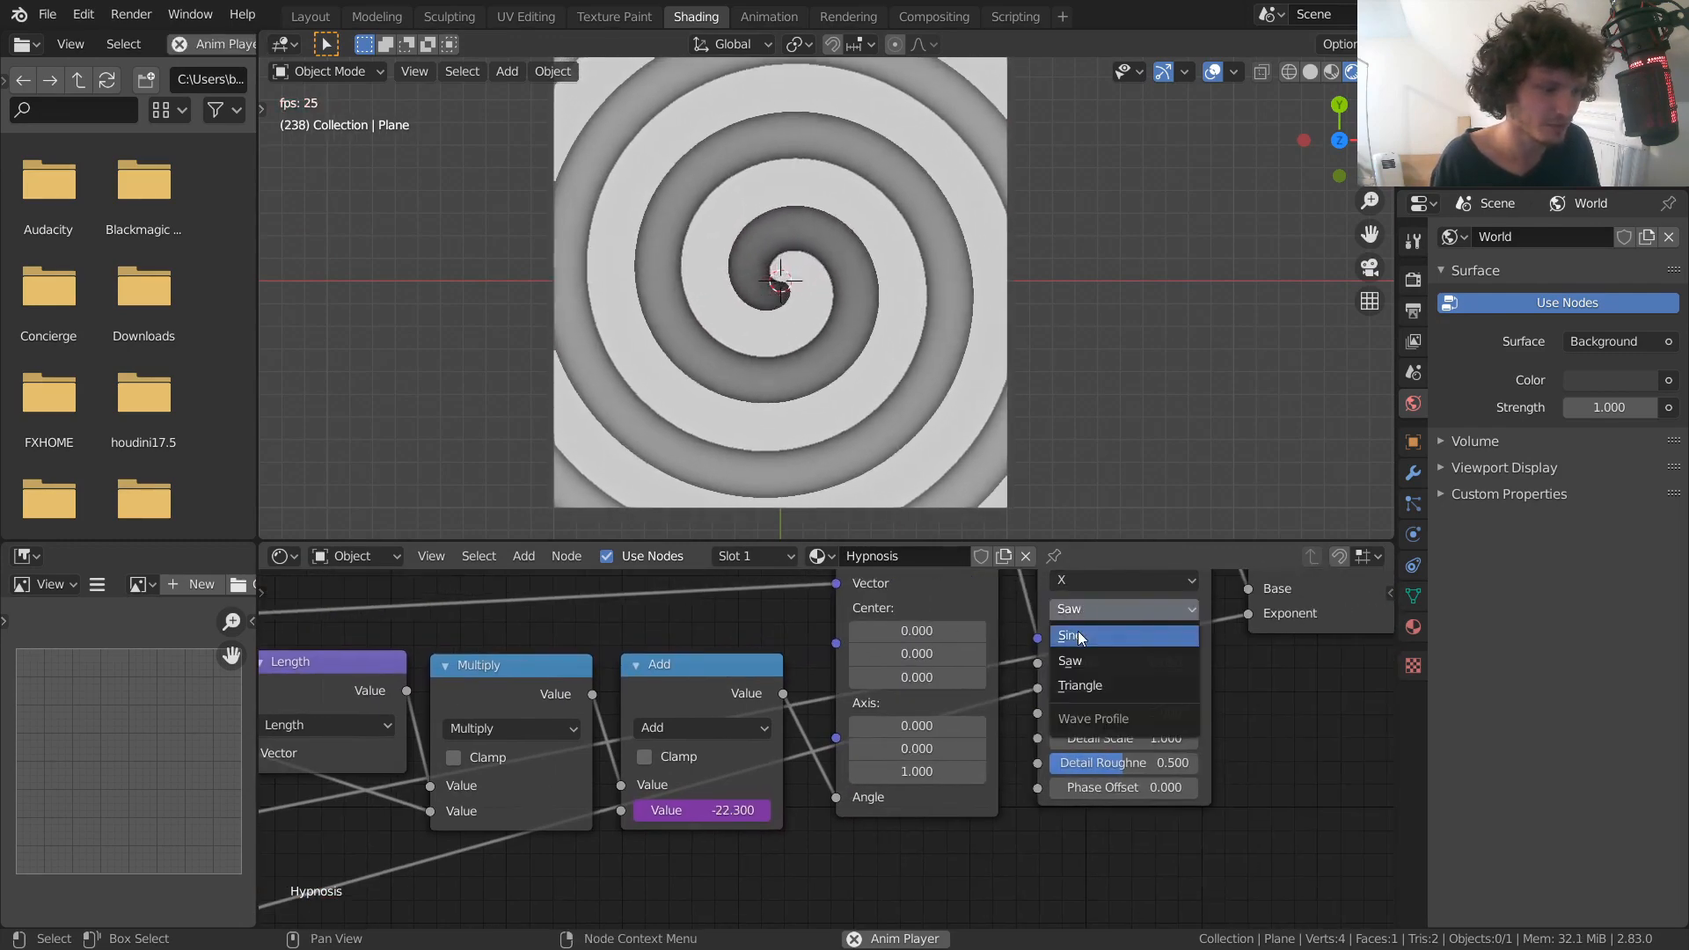
{"action": "left_click", "coordinate": [1082, 630]}
Try a distortion of 96.3 and a different size on the spiral, and undo both changes
{"action": "middle_click_drag", "start_coordinate": [533, 633], "coordinate": [1043, 575]}
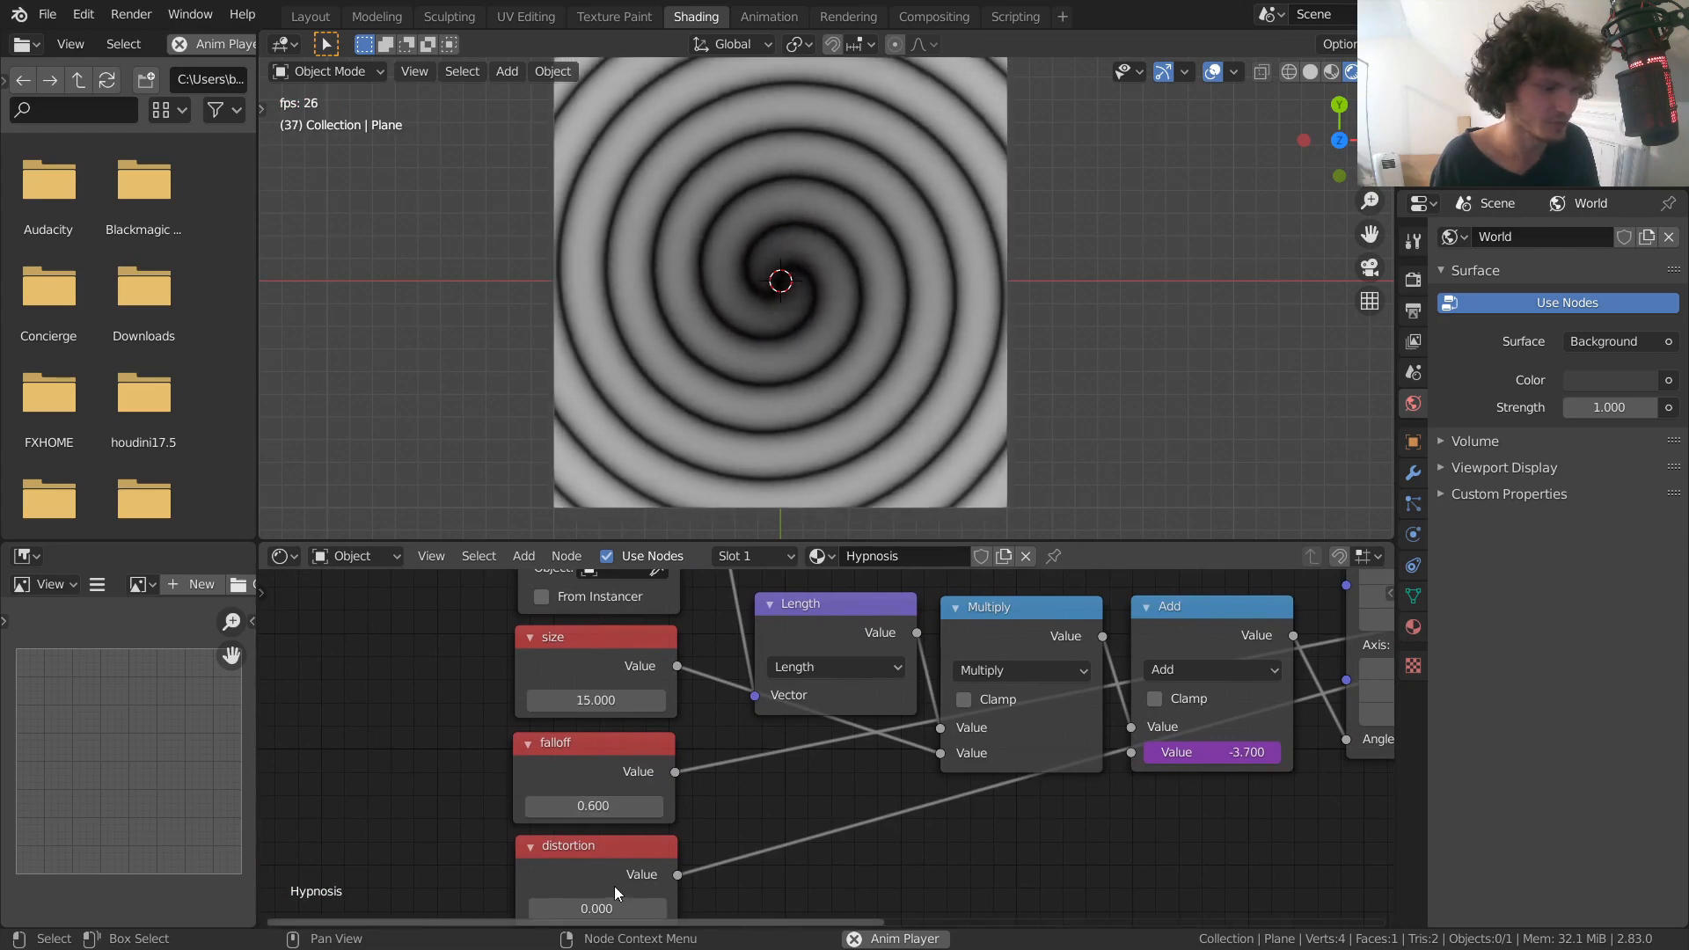
{"action": "left_click_drag", "start_coordinate": [598, 908], "coordinate": [756, 907]}
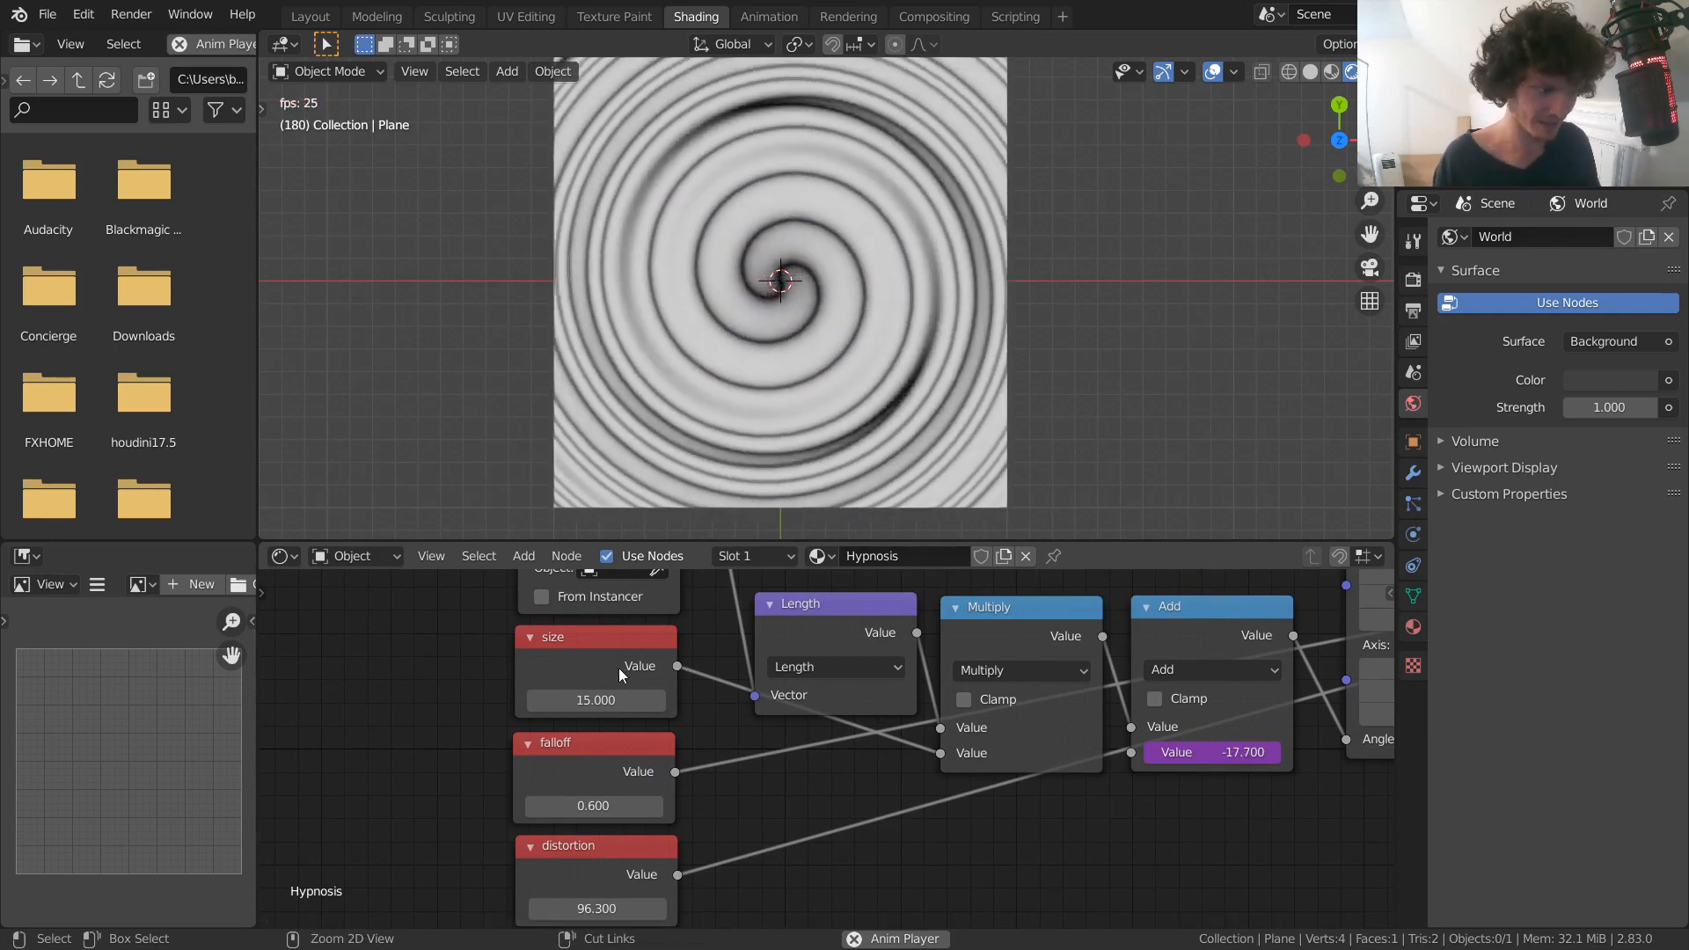
{"action": "key", "text": "ctrl+z"}
{"action": "left_click_drag", "start_coordinate": [595, 700], "coordinate": [609, 700]}
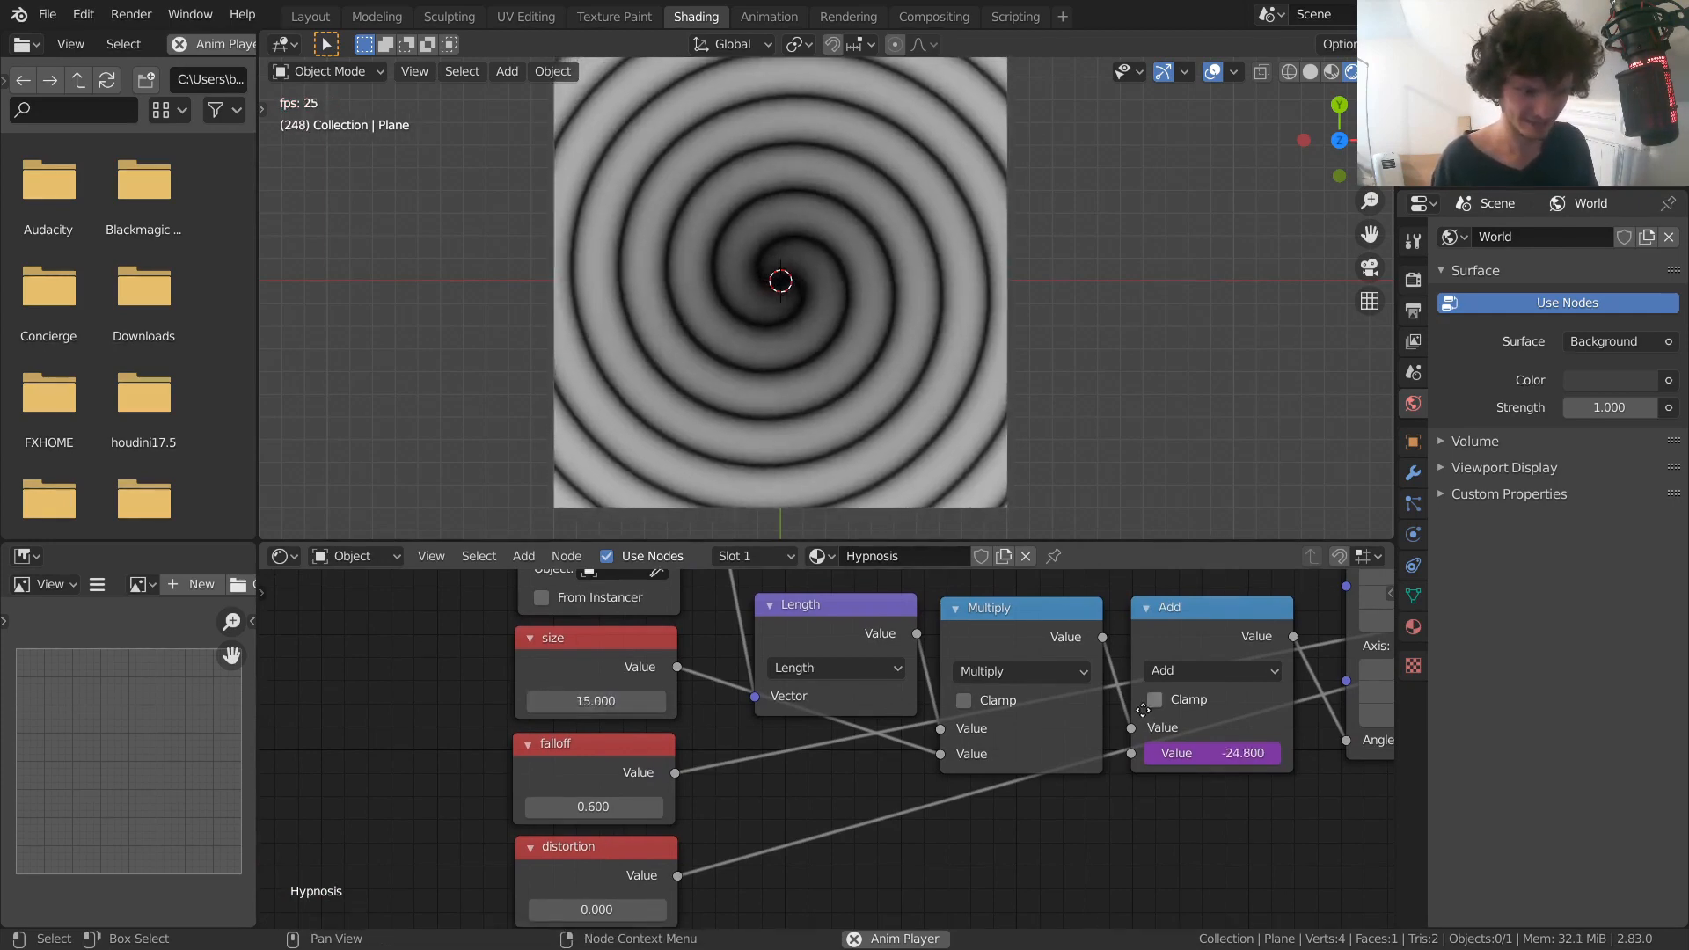
{"action": "middle_click_drag", "start_coordinate": [1144, 707], "coordinate": [524, 790]}
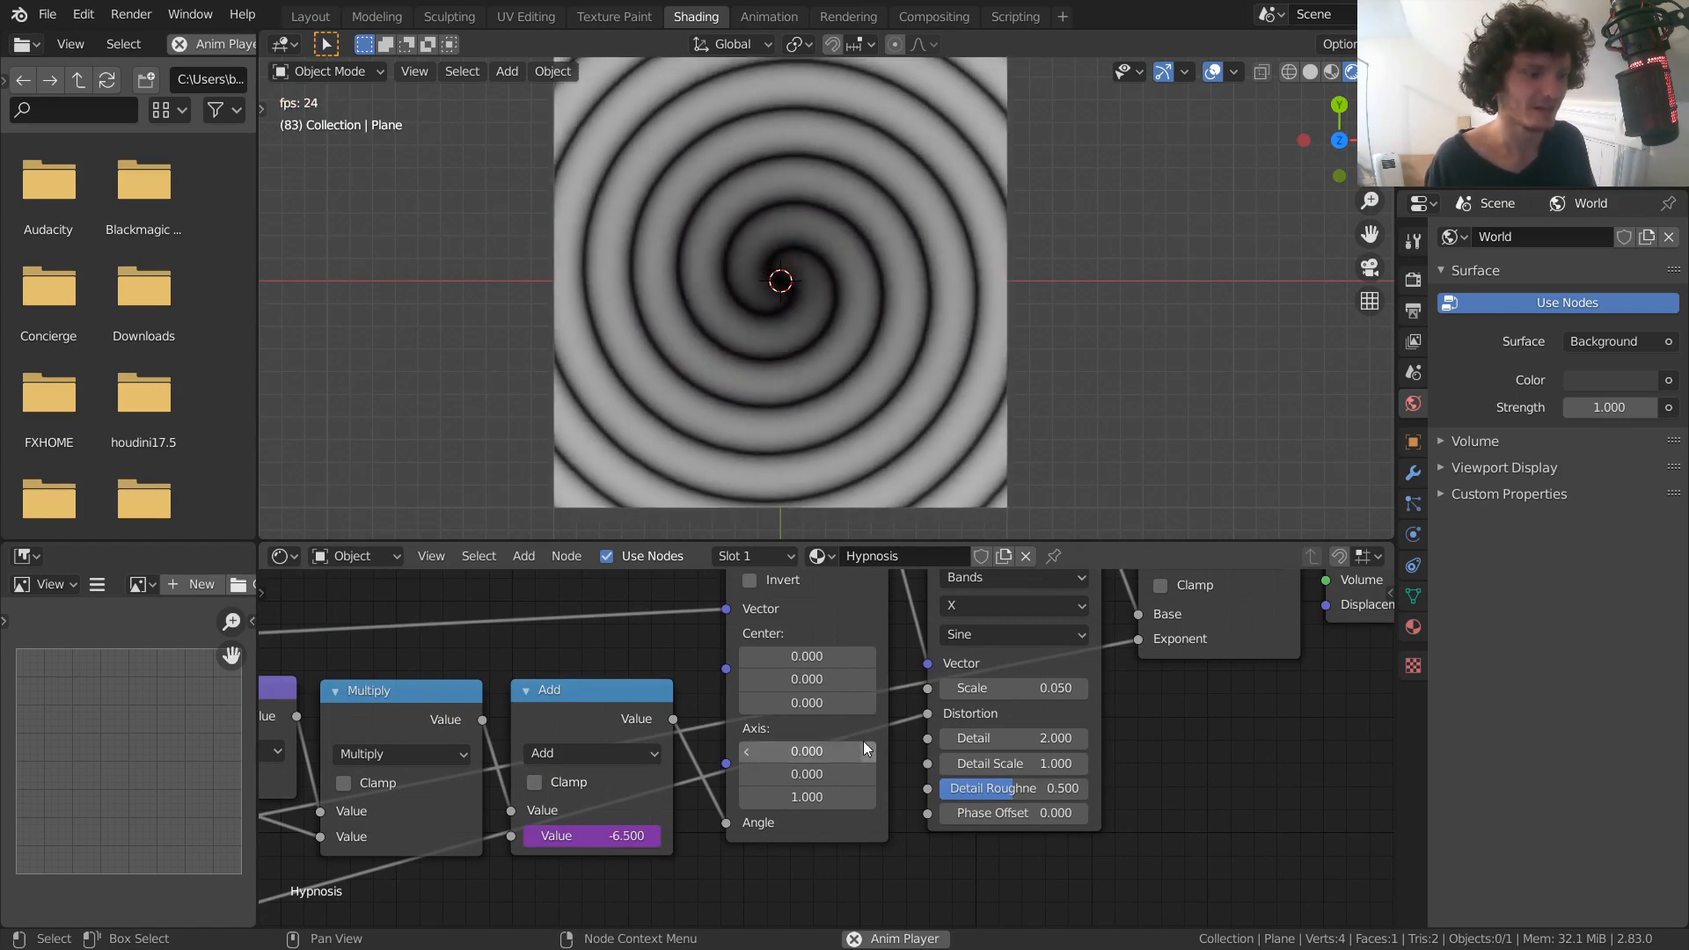
{"action": "scroll", "coordinate": [862, 741], "scroll_direction": "down", "scroll_amount": 1}
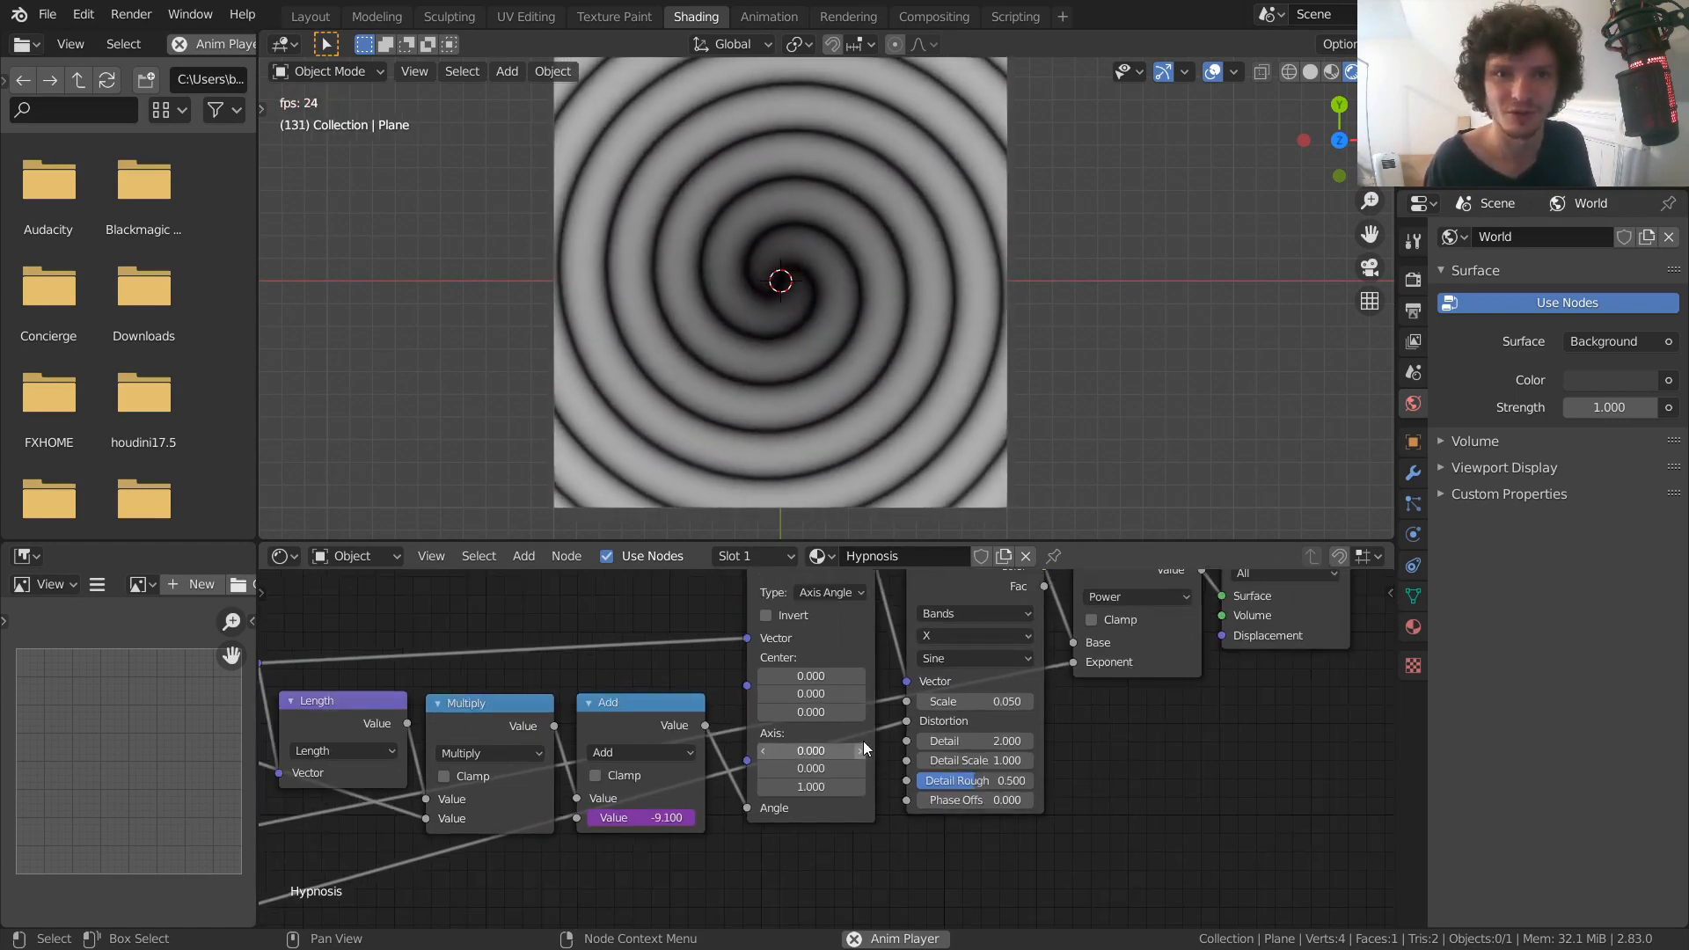
{"action": "middle_click_drag", "start_coordinate": [840, 710], "coordinate": [752, 832]}
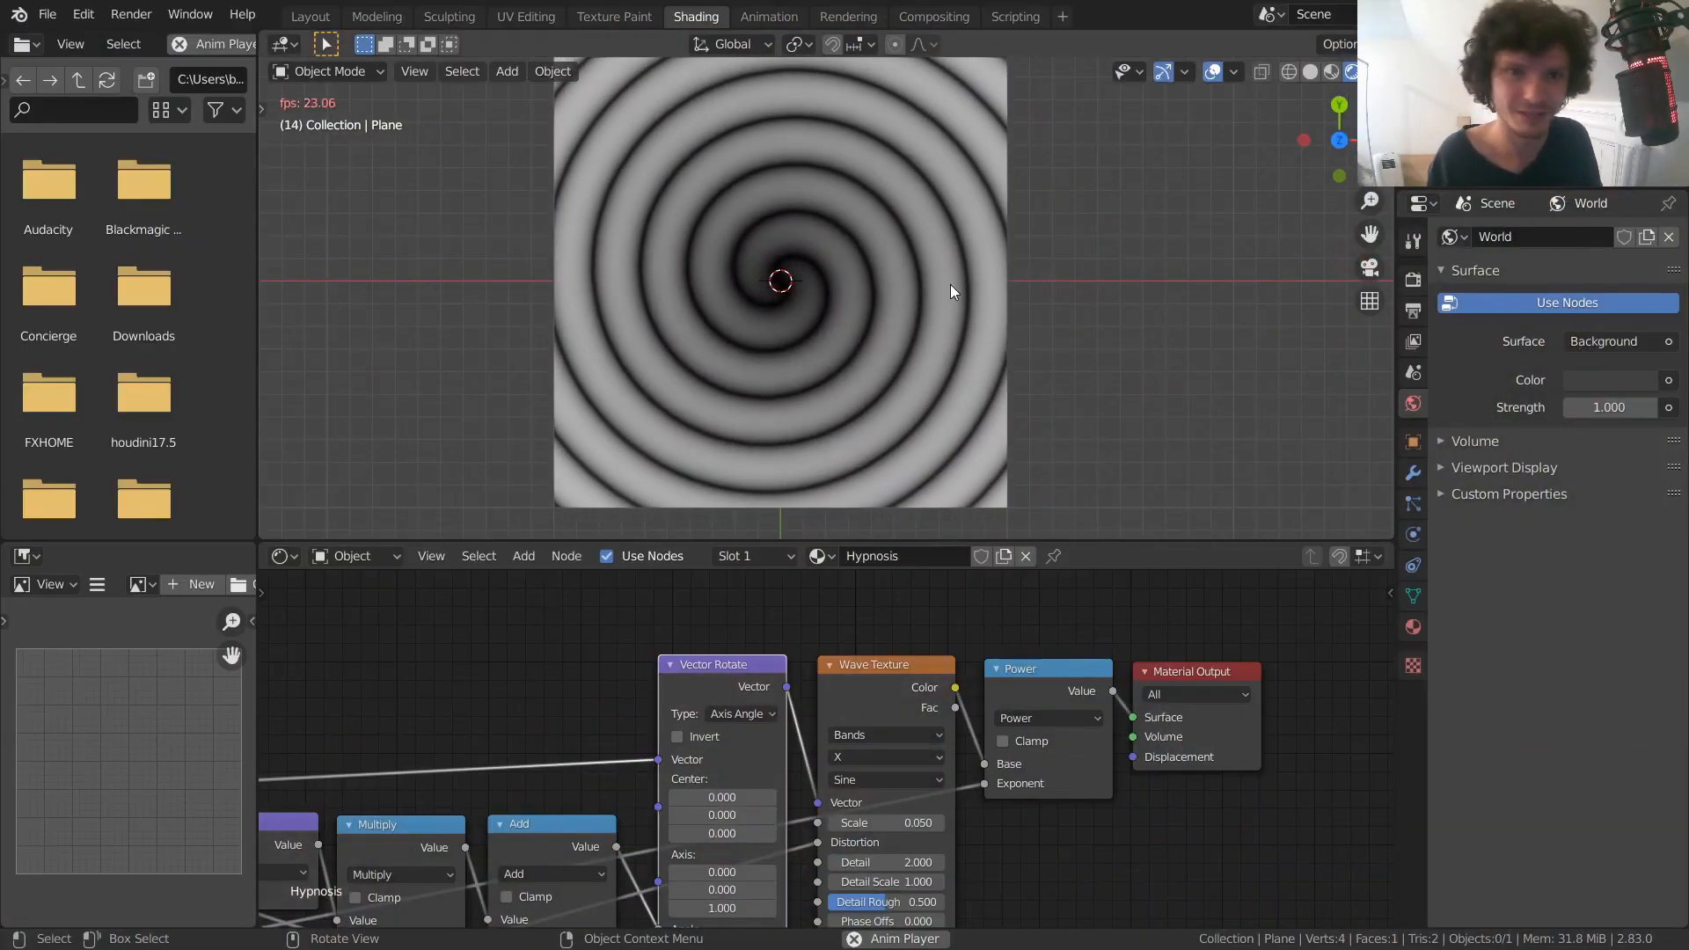
{"action": "scroll", "coordinate": [889, 262], "scroll_direction": "down", "scroll_amount": 1}
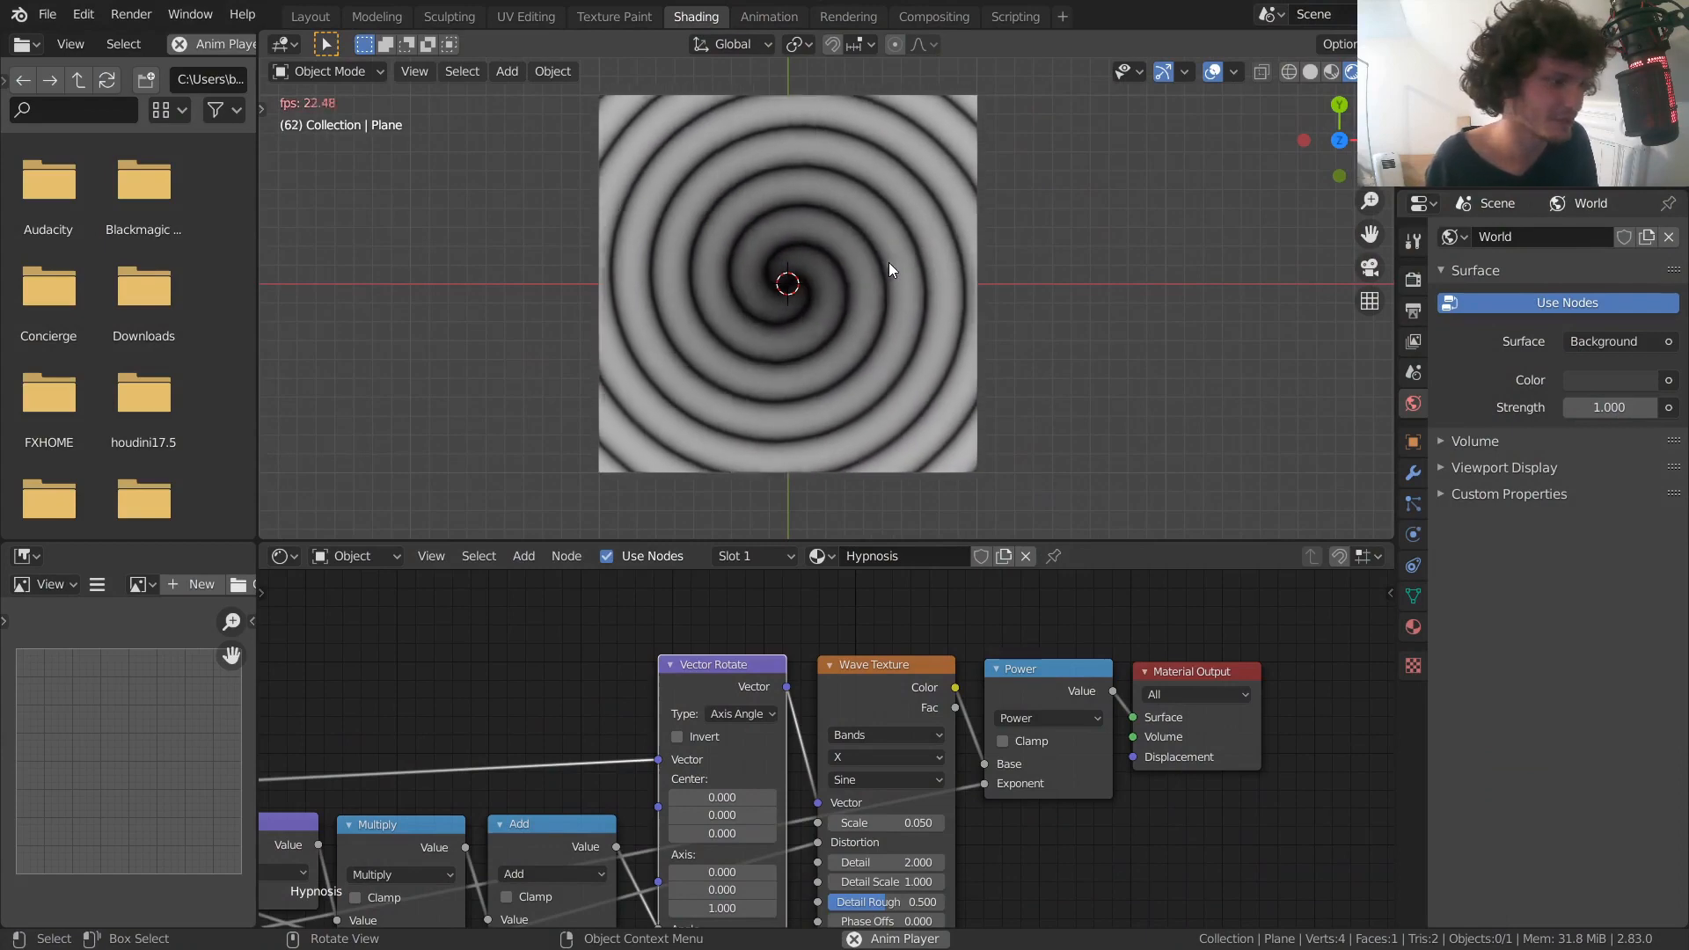
{"action": "left_click", "coordinate": [889, 262]}
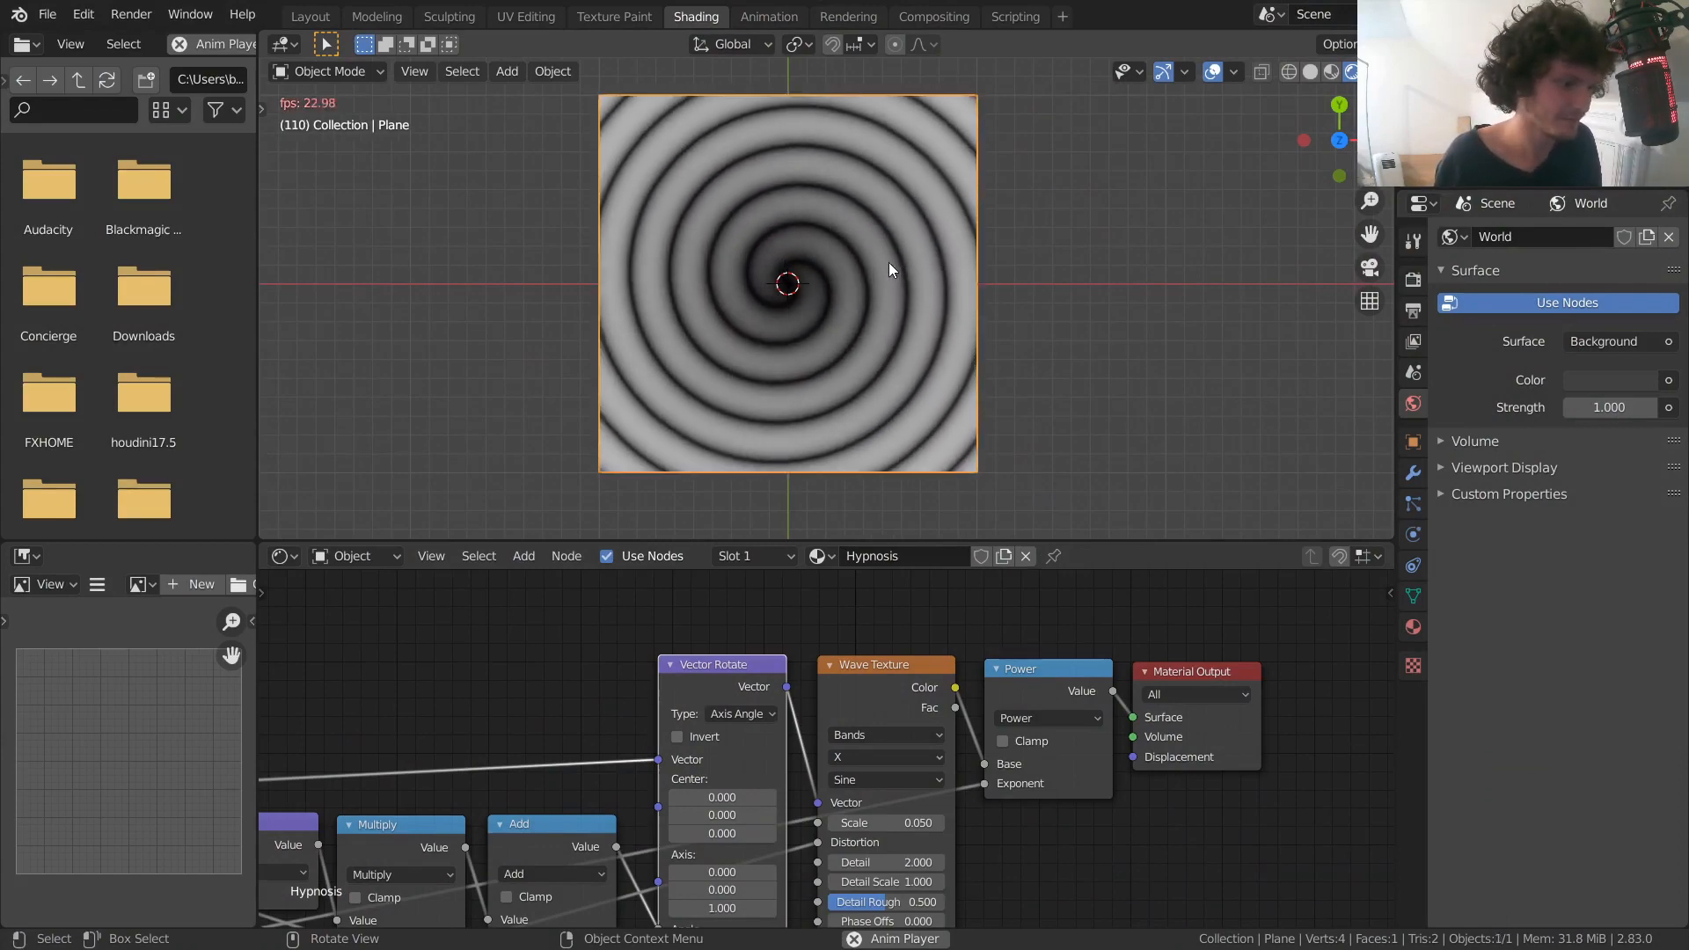
Start a new default scene and delete its cube, camera and light
{"action": "key", "text": "ctrl+n"}
{"action": "left_click", "coordinate": [888, 262]}
{"action": "left_click", "coordinate": [887, 512]}
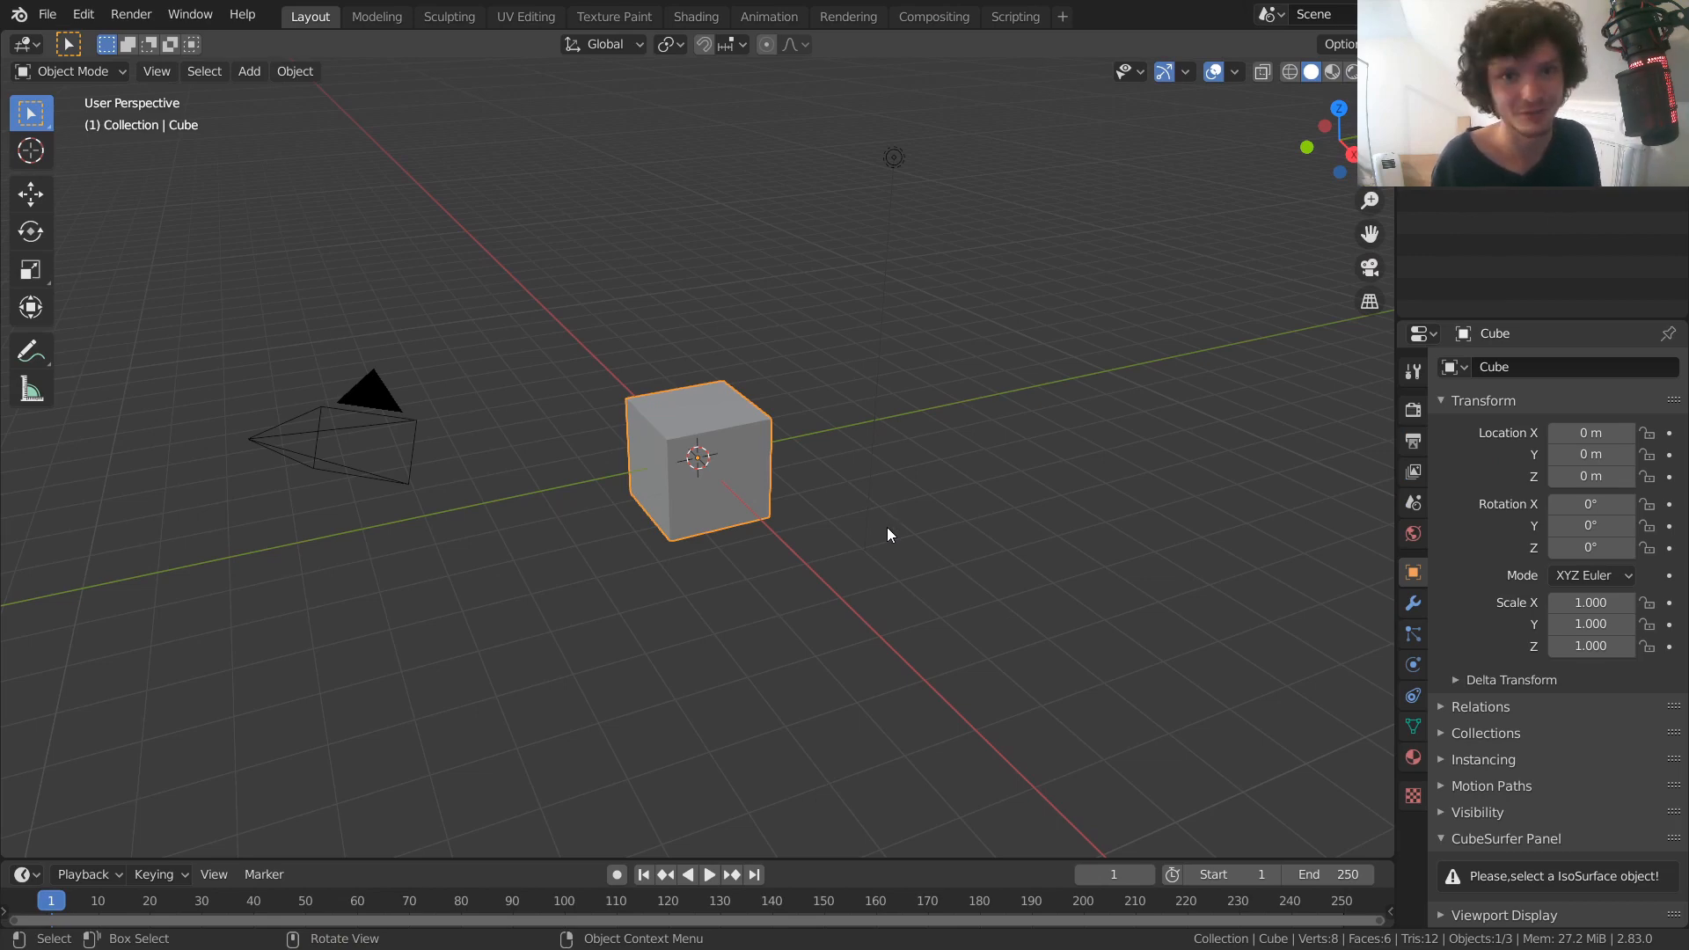
{"action": "key", "text": "a"}
{"action": "key", "text": "x"}
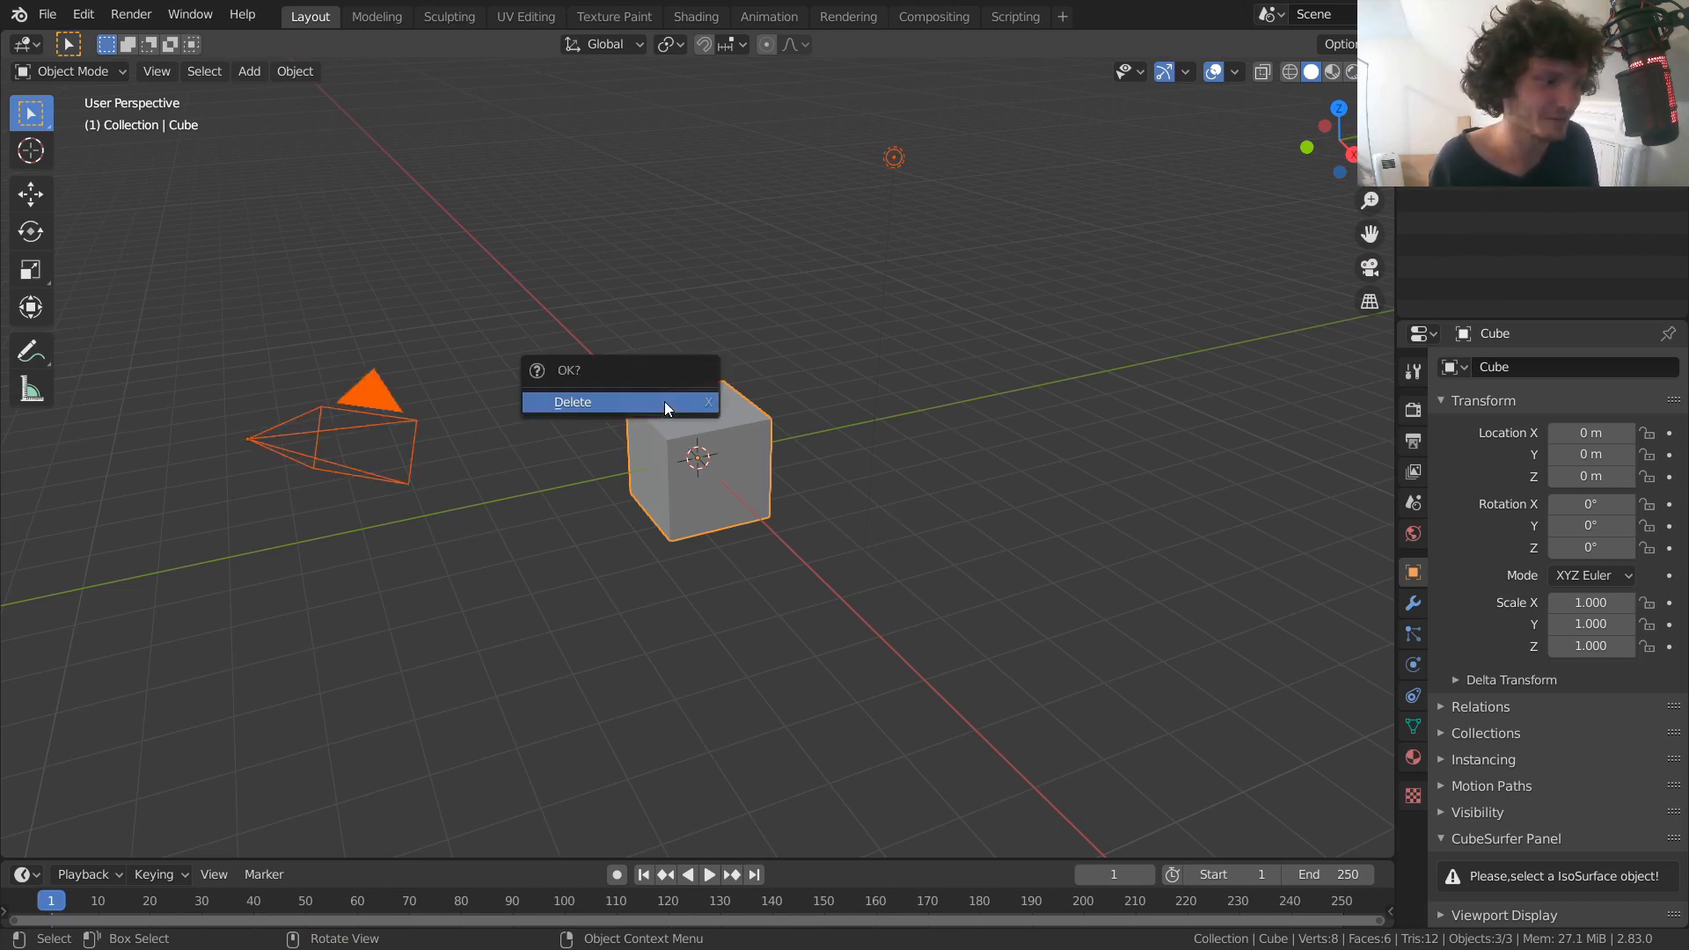
{"action": "left_click", "coordinate": [664, 401]}
Add a mesh plane at the origin and view it from the top
{"action": "key", "text": "shift+a"}
{"action": "mouse_move", "coordinate": [658, 353]}
{"action": "left_click", "coordinate": [825, 353]}
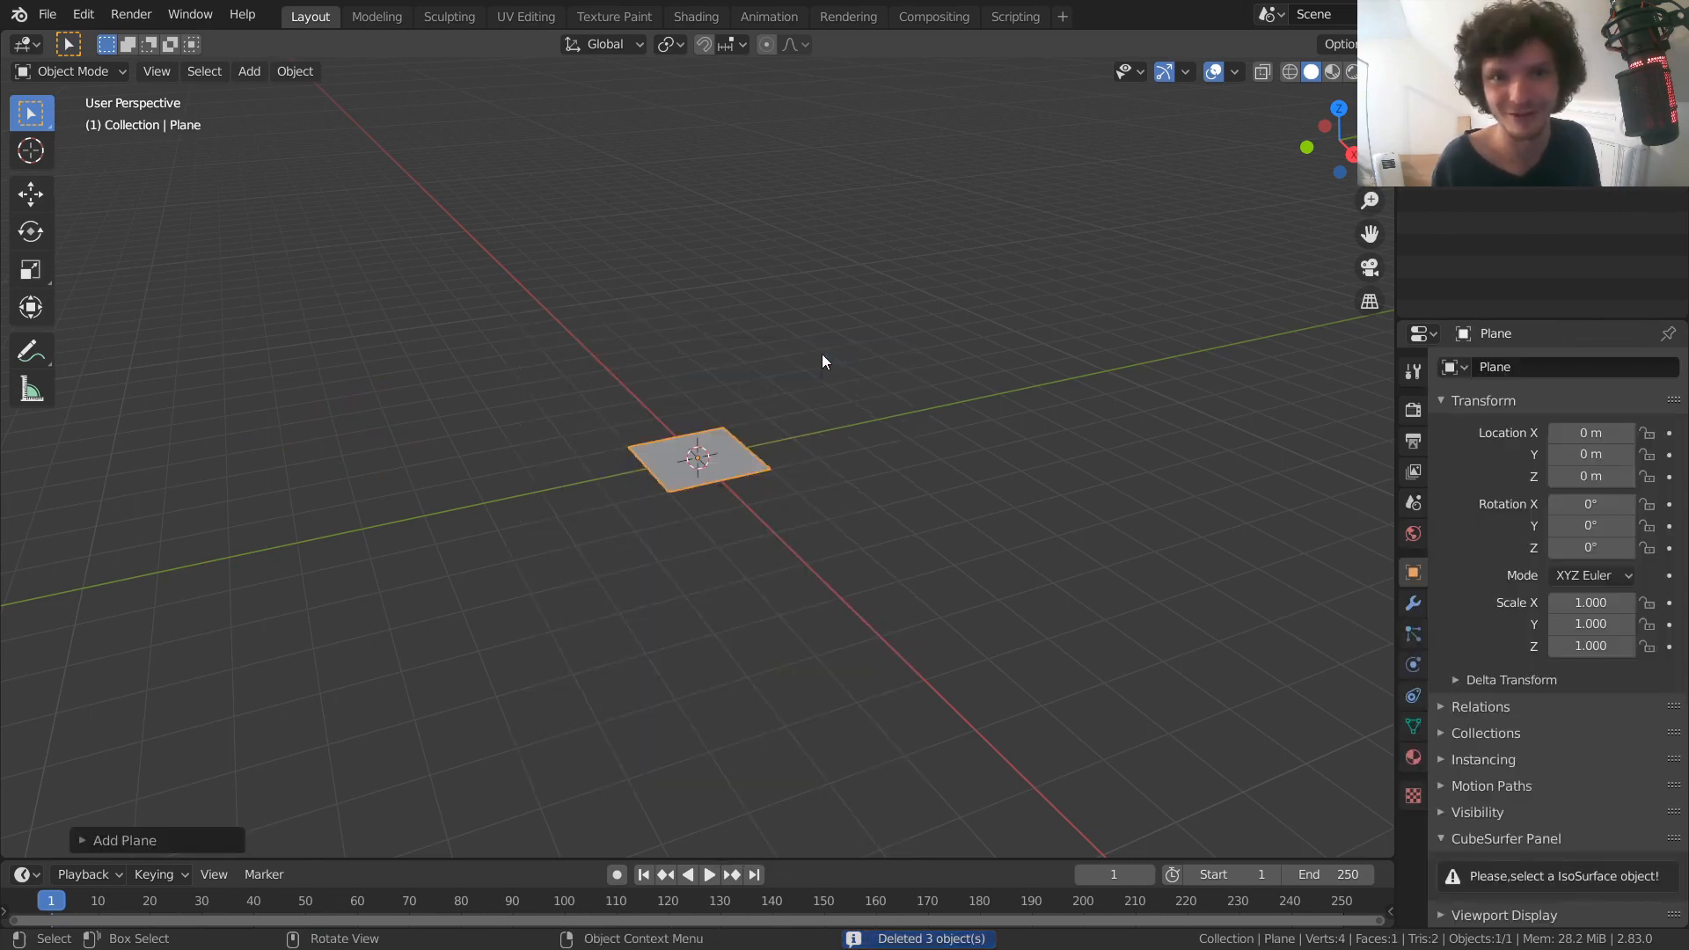
{"action": "left_click", "coordinate": [1338, 108]}
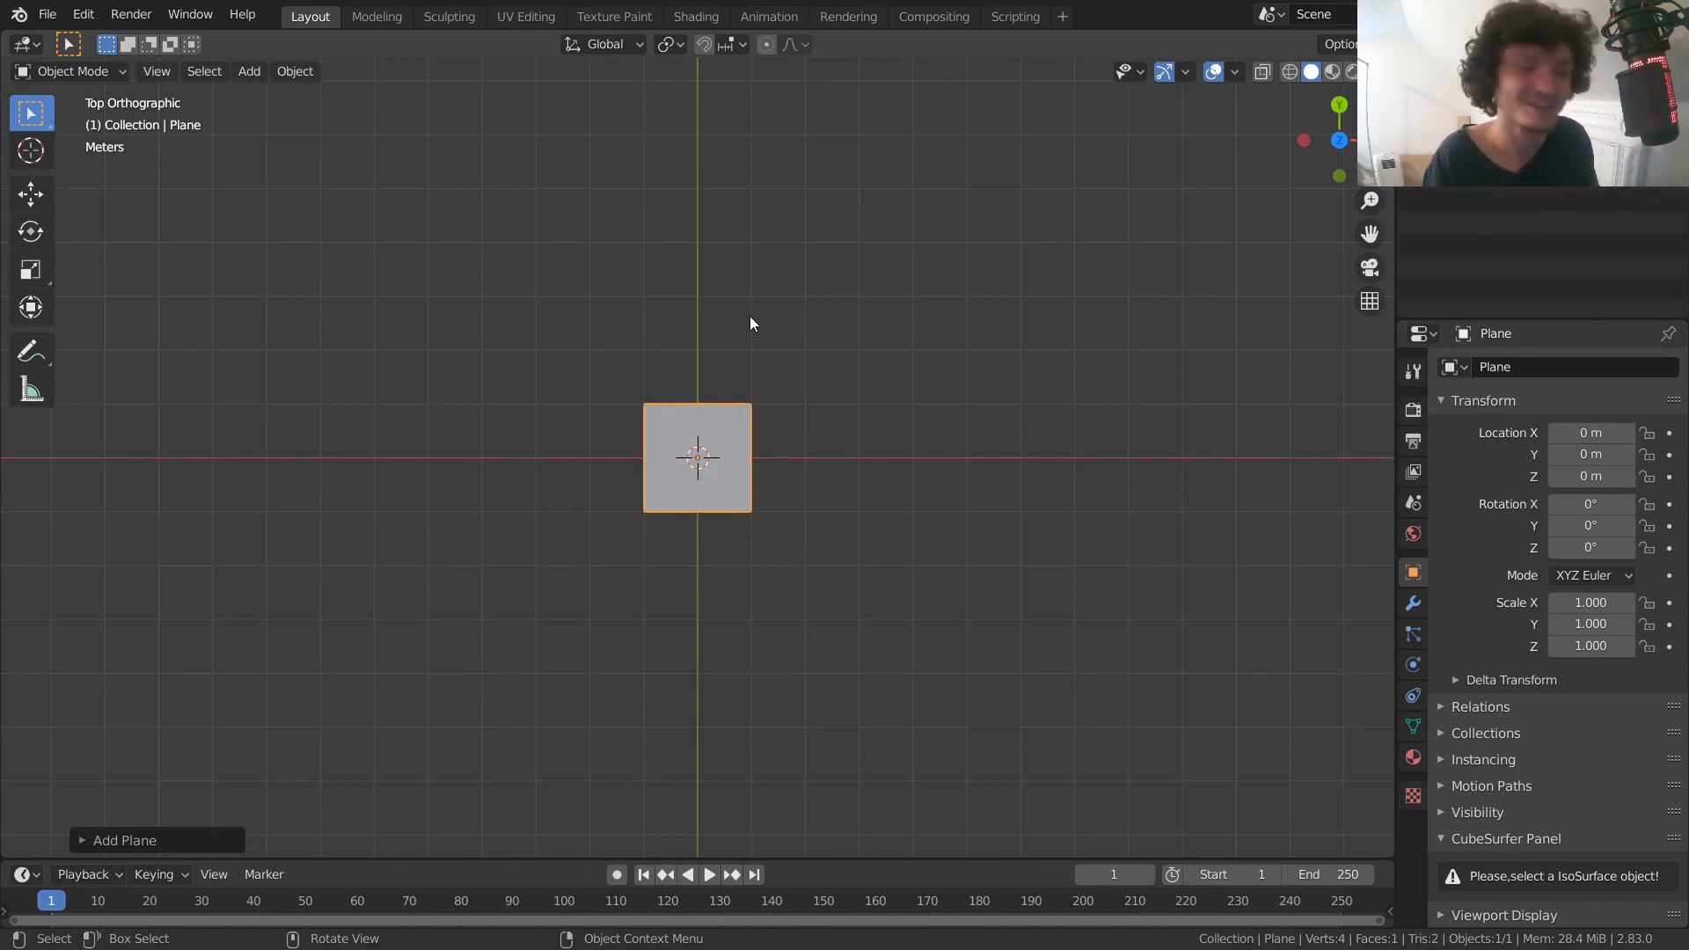
Switch to the Shading workspace and frame the plane in top view
{"action": "left_click", "coordinate": [695, 17]}
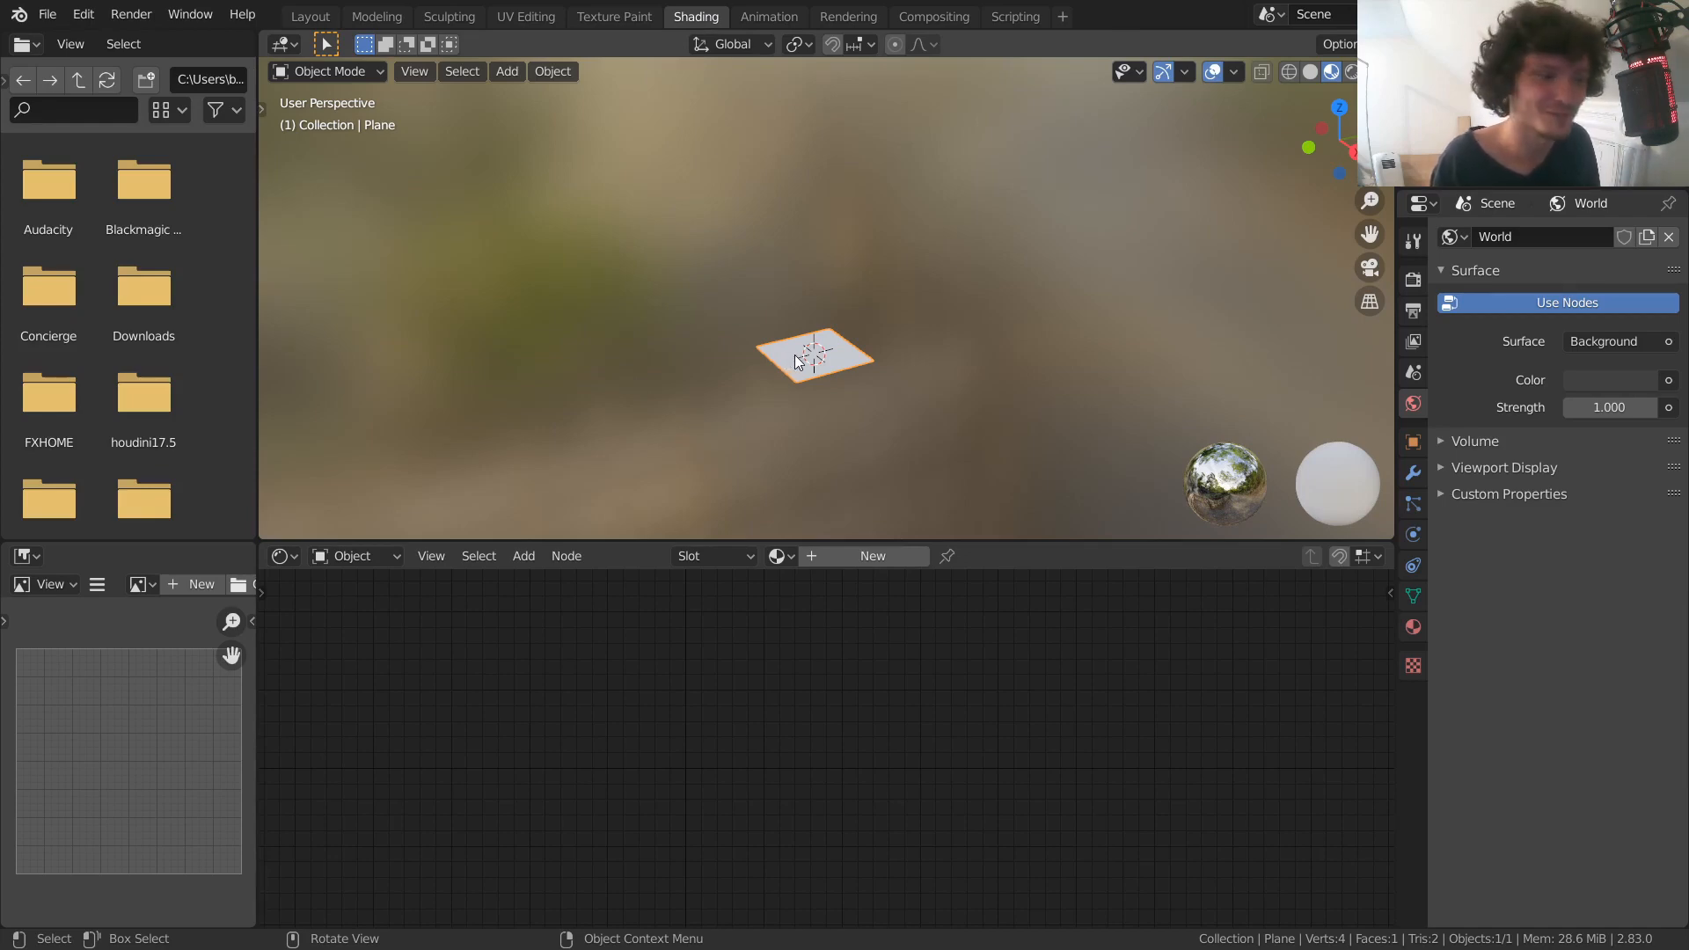
{"action": "scroll", "coordinate": [896, 354], "scroll_direction": "up", "scroll_amount": 3}
{"action": "left_click", "coordinate": [1339, 106]}
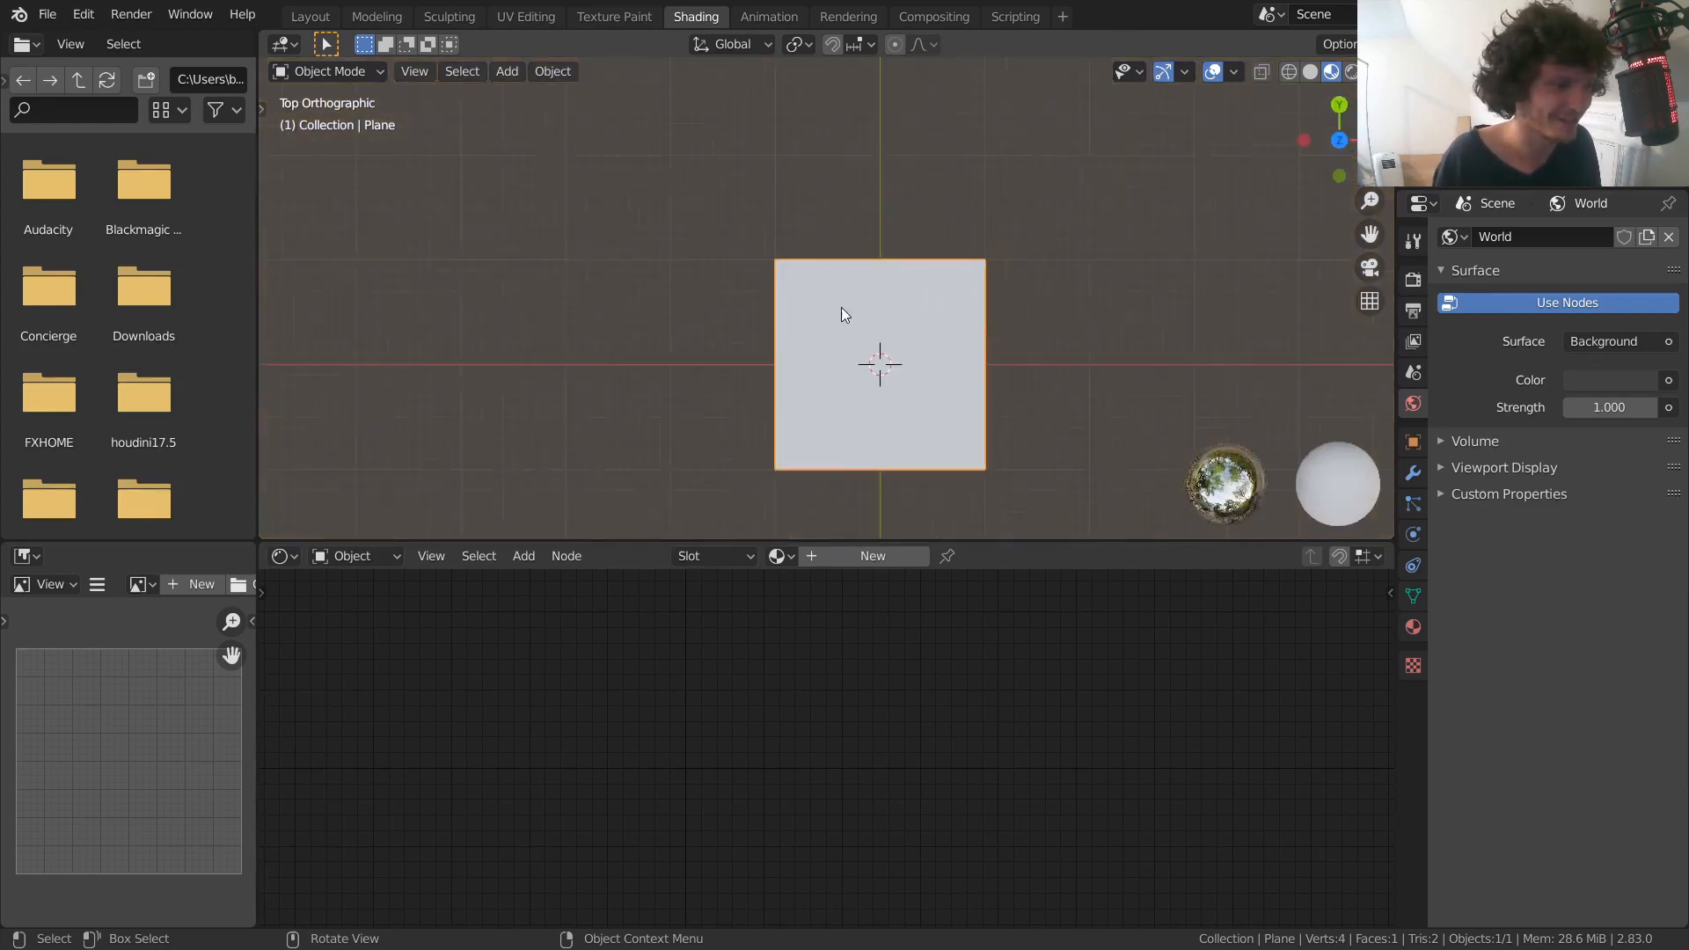
{"action": "scroll", "coordinate": [834, 282], "scroll_direction": "up", "scroll_amount": 4}
{"action": "mouse_move", "coordinate": [829, 266]}
{"action": "middle_mouse_down", "text": "shift"}
{"action": "mouse_move", "coordinate": [832, 316]}
{"action": "mouse_move", "coordinate": [827, 253]}
{"action": "middle_mouse_up", "text": "shift"}
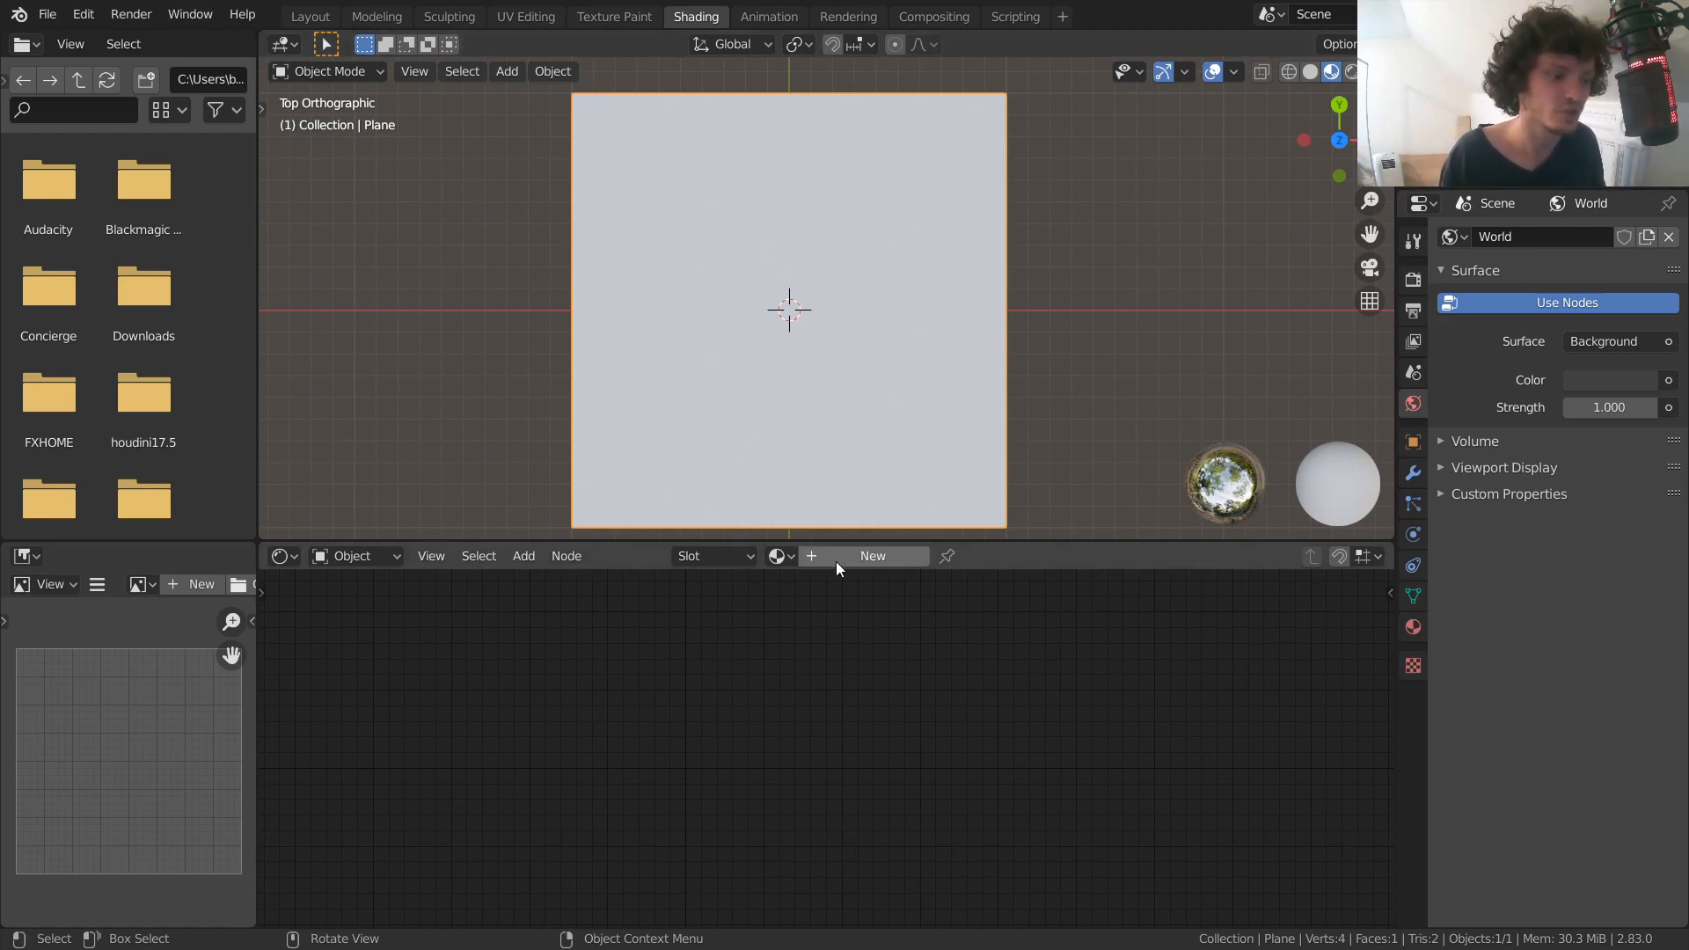
Create a new material on the plane and name it messwithyourfriends
{"action": "left_click", "coordinate": [883, 557]}
{"action": "left_click", "coordinate": [884, 558]}
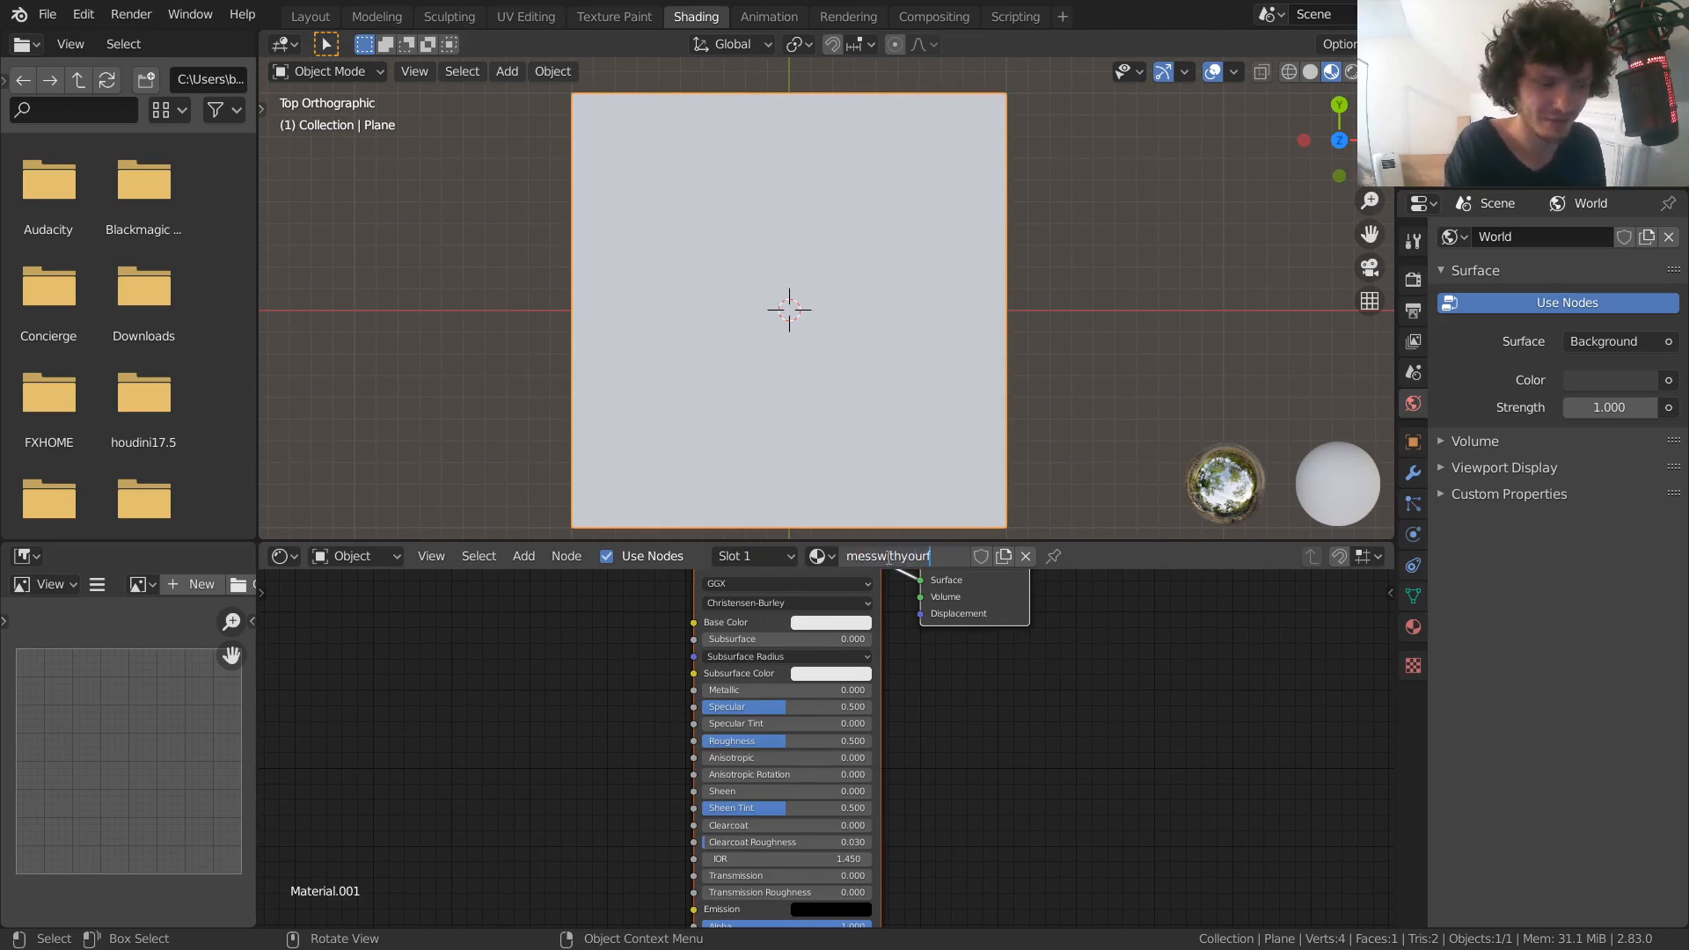
{"action": "key", "text": "Return"}
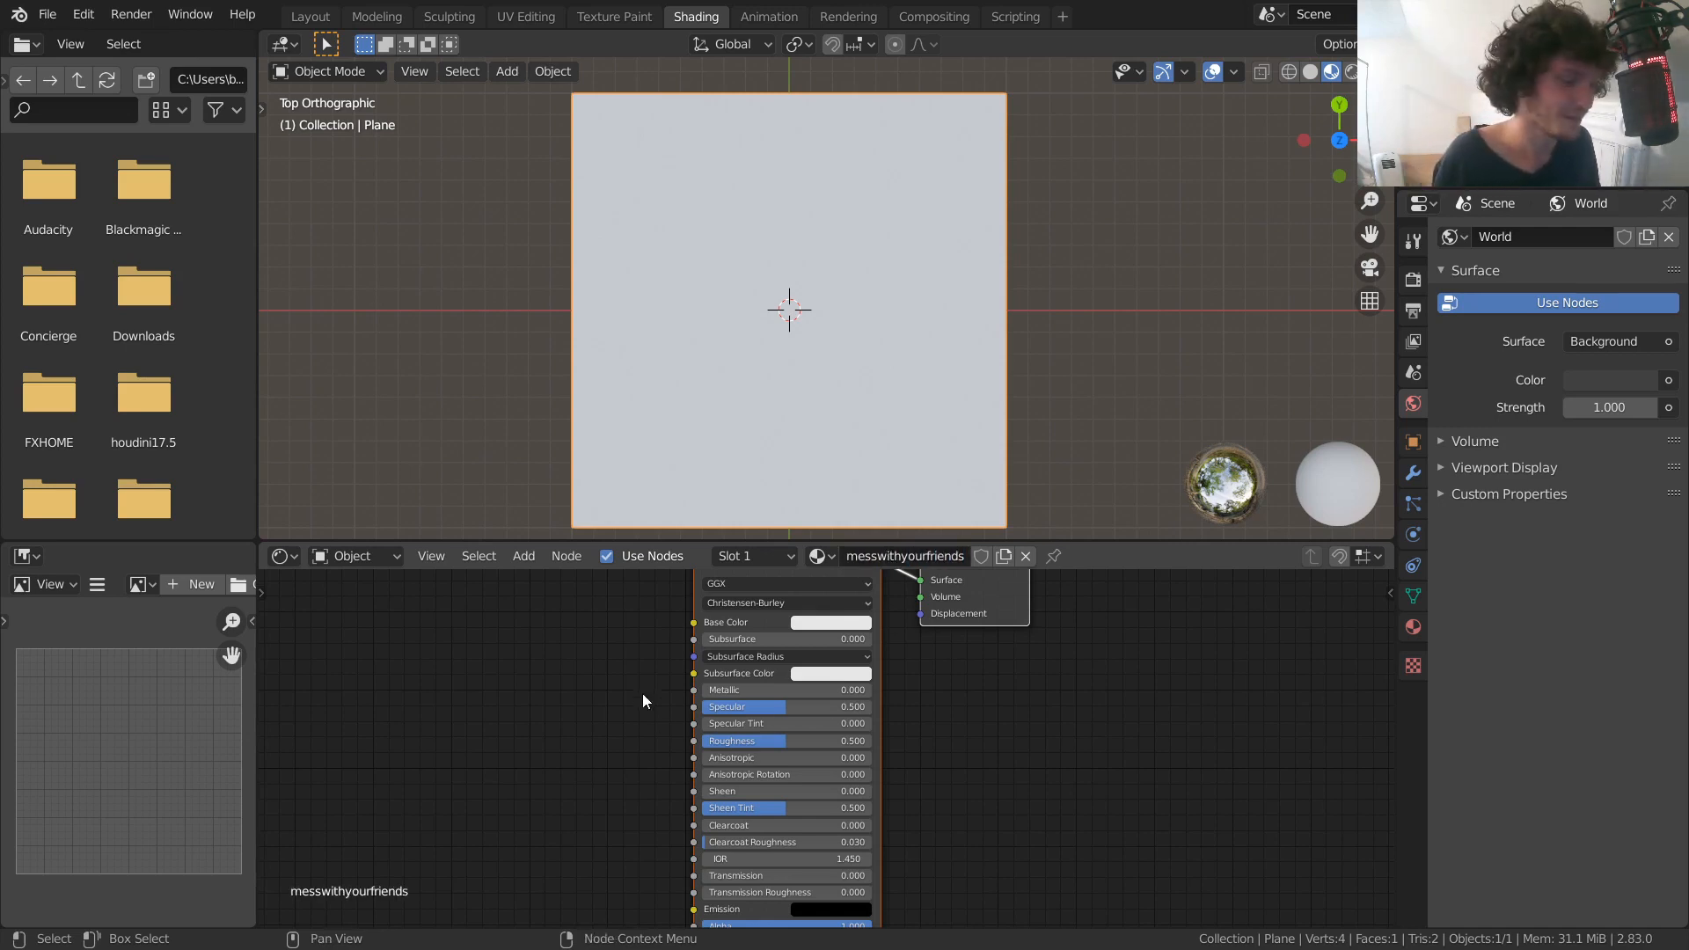
Delete the Principled BSDF node, keeping only the Material Output node
{"action": "middle_click_drag", "start_coordinate": [642, 693], "coordinate": [630, 778]}
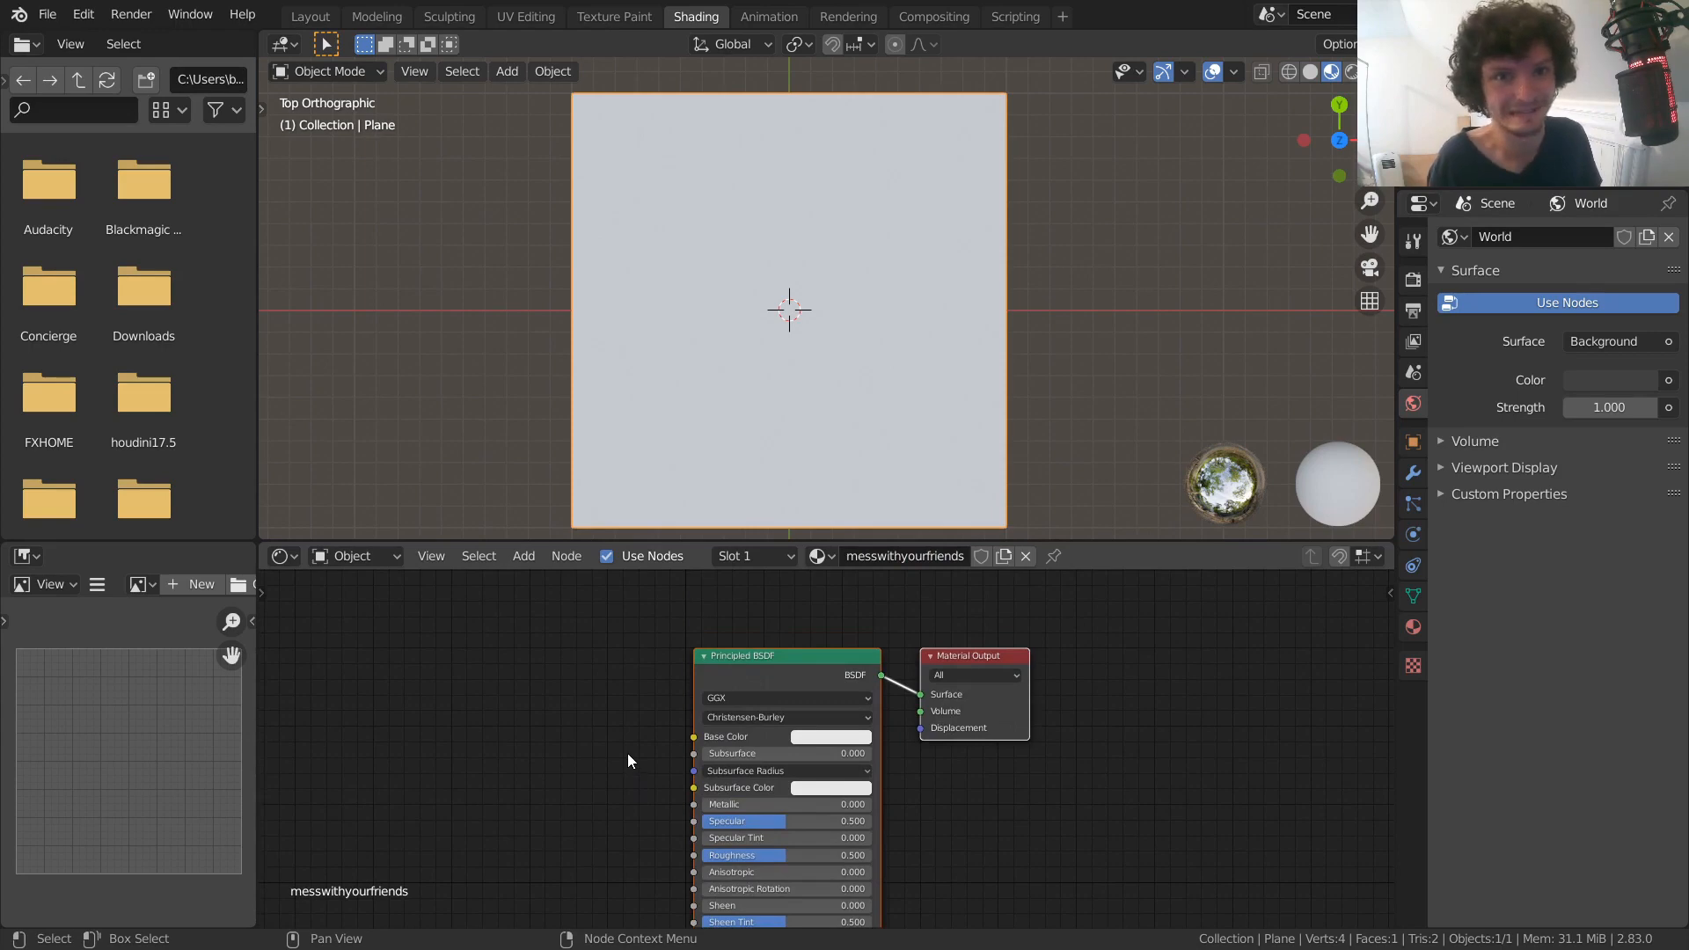
{"action": "scroll", "coordinate": [626, 753], "scroll_direction": "up", "scroll_amount": 1}
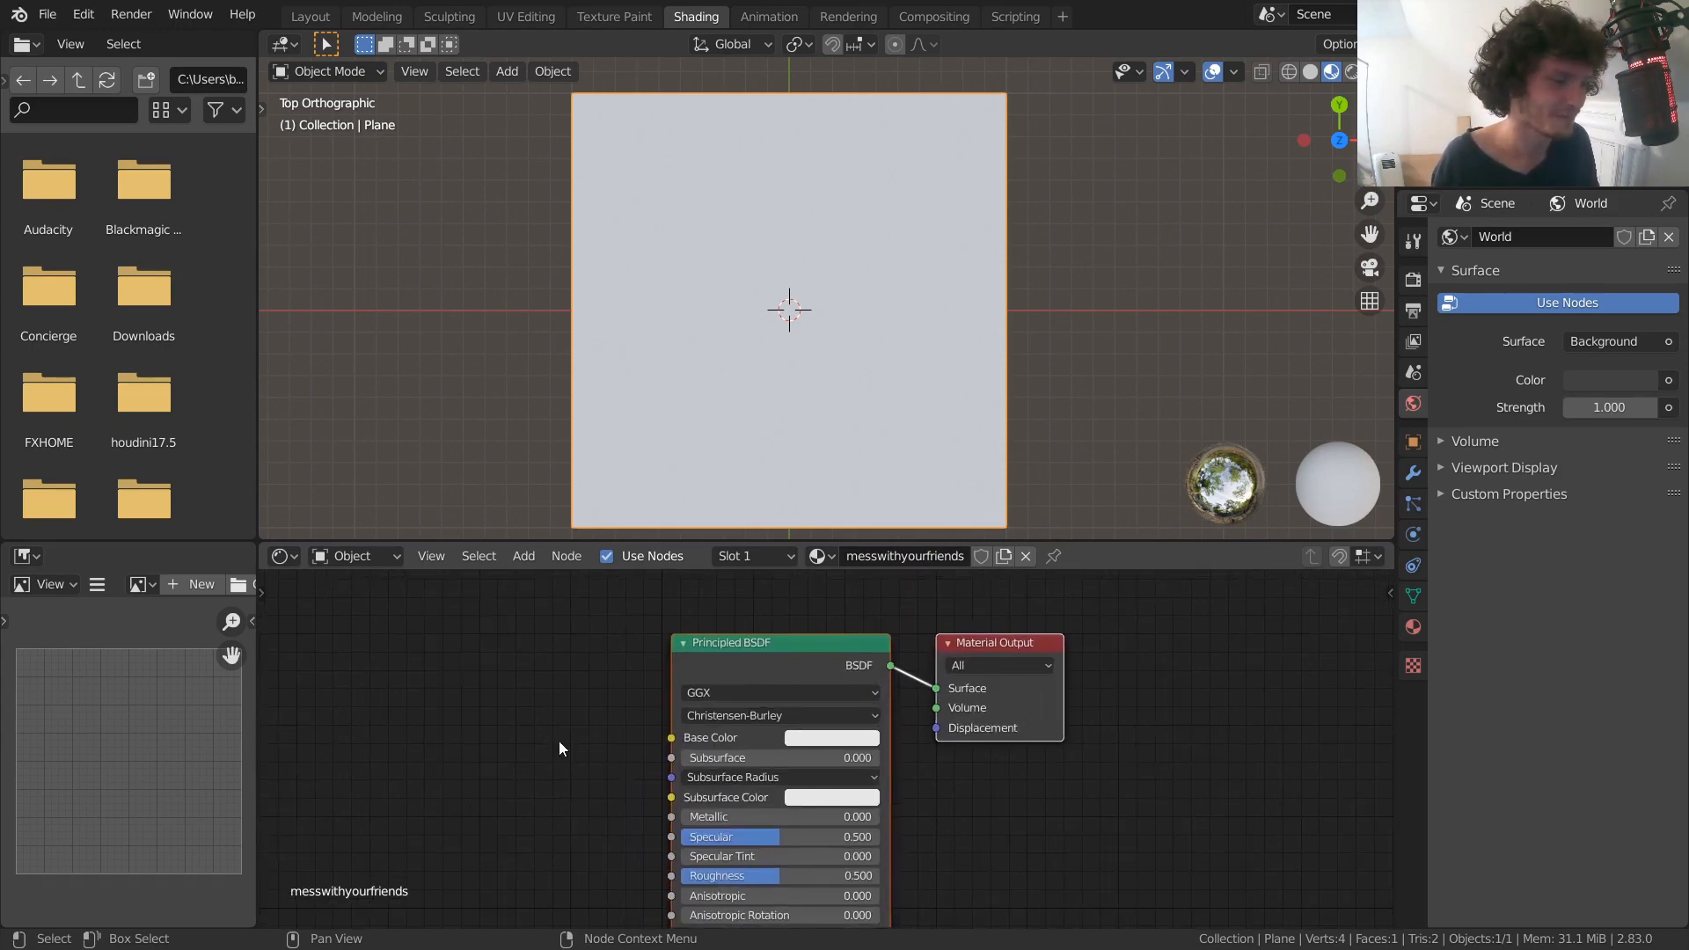
{"action": "left_click_drag", "start_coordinate": [504, 770], "coordinate": [784, 641]}
{"action": "key", "text": "Delete"}
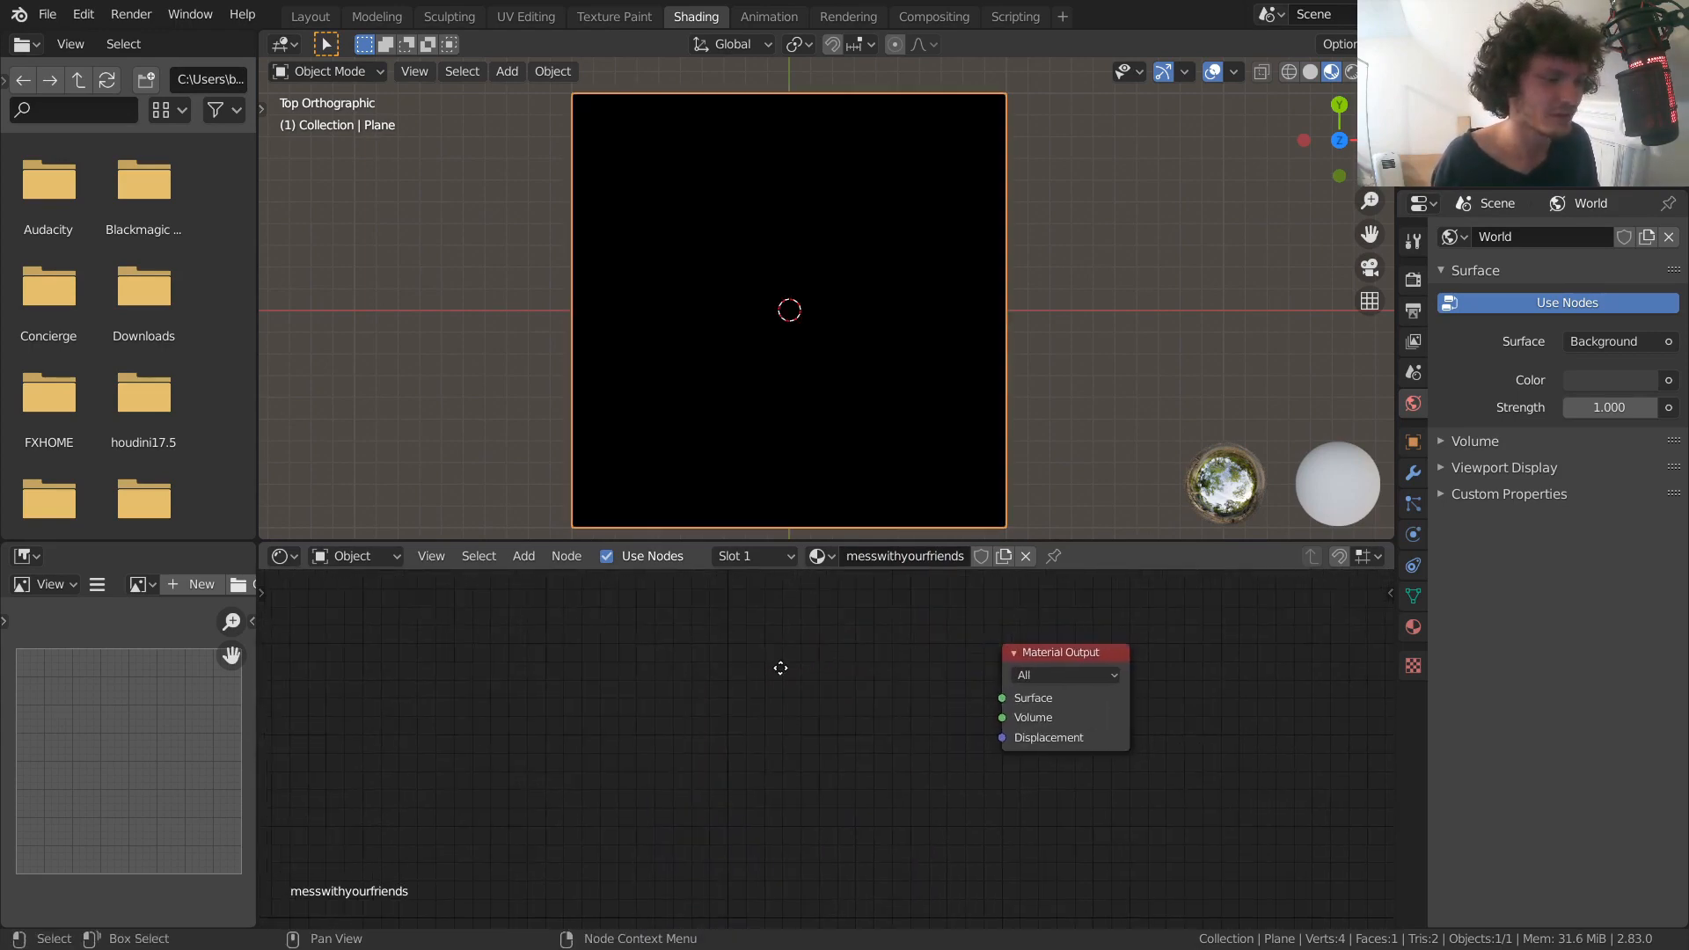
Add a Wave Texture node and connect its Color output to the Material Output's Surface input
{"action": "key", "text": "shift+a"}
{"action": "left_click", "coordinate": [769, 631]}
{"action": "type", "text": "wav"}
{"action": "key", "text": "Return"}
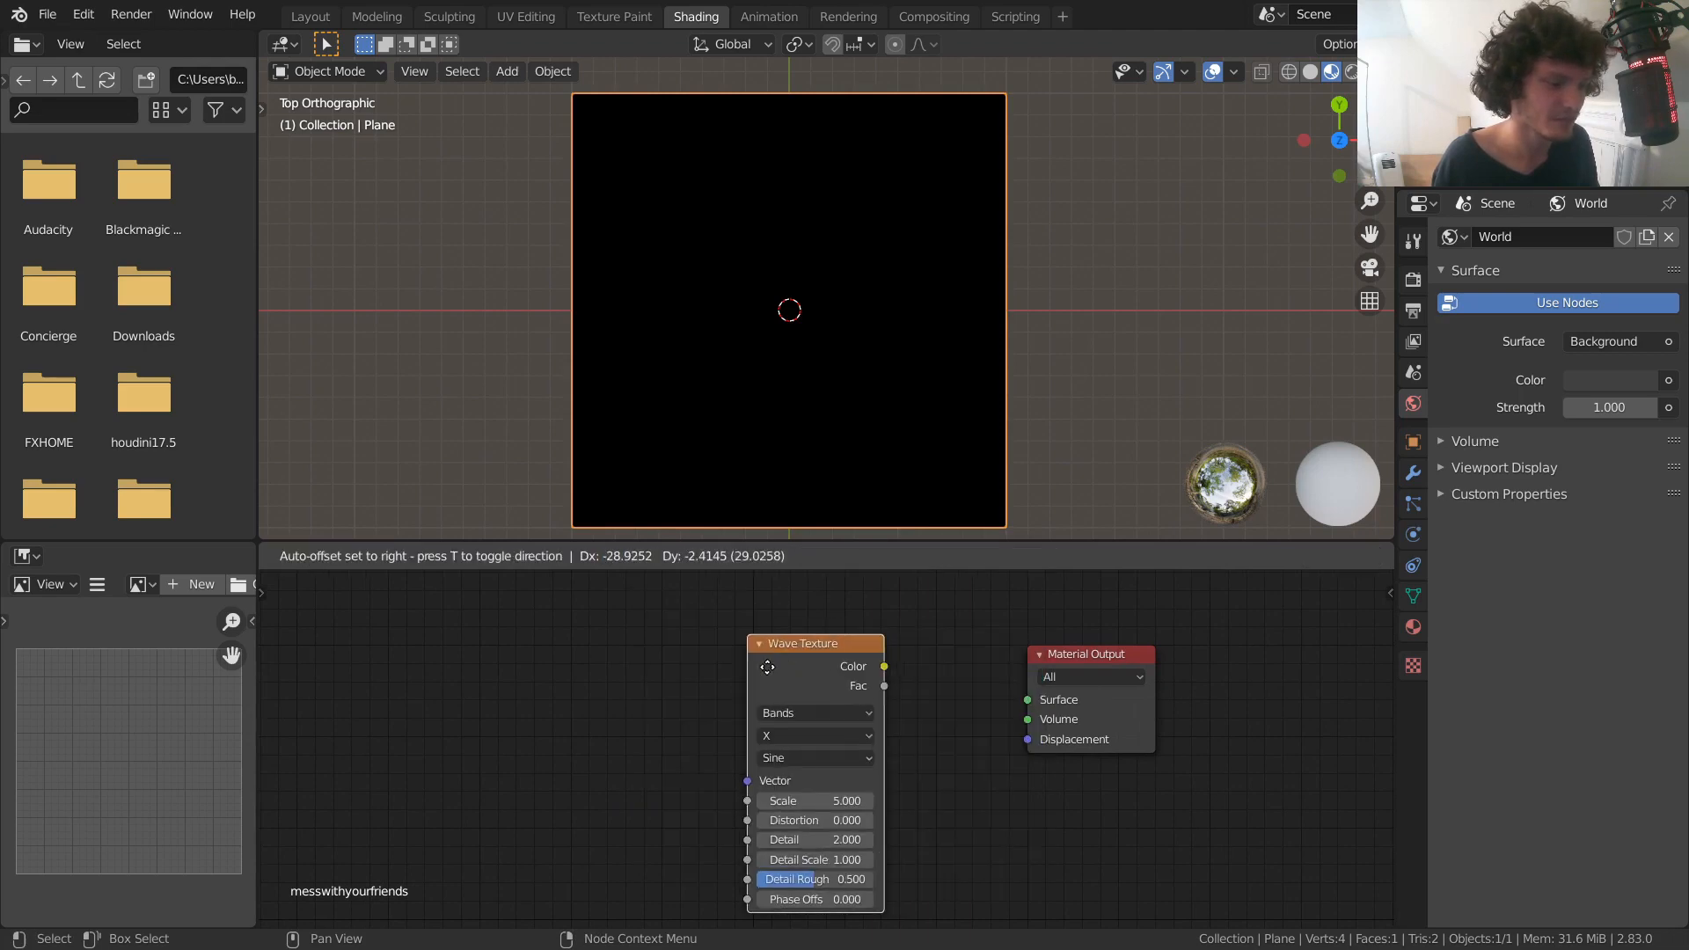
{"action": "left_click", "coordinate": [746, 655]}
{"action": "left_click_drag", "start_coordinate": [824, 657], "coordinate": [1036, 696]}
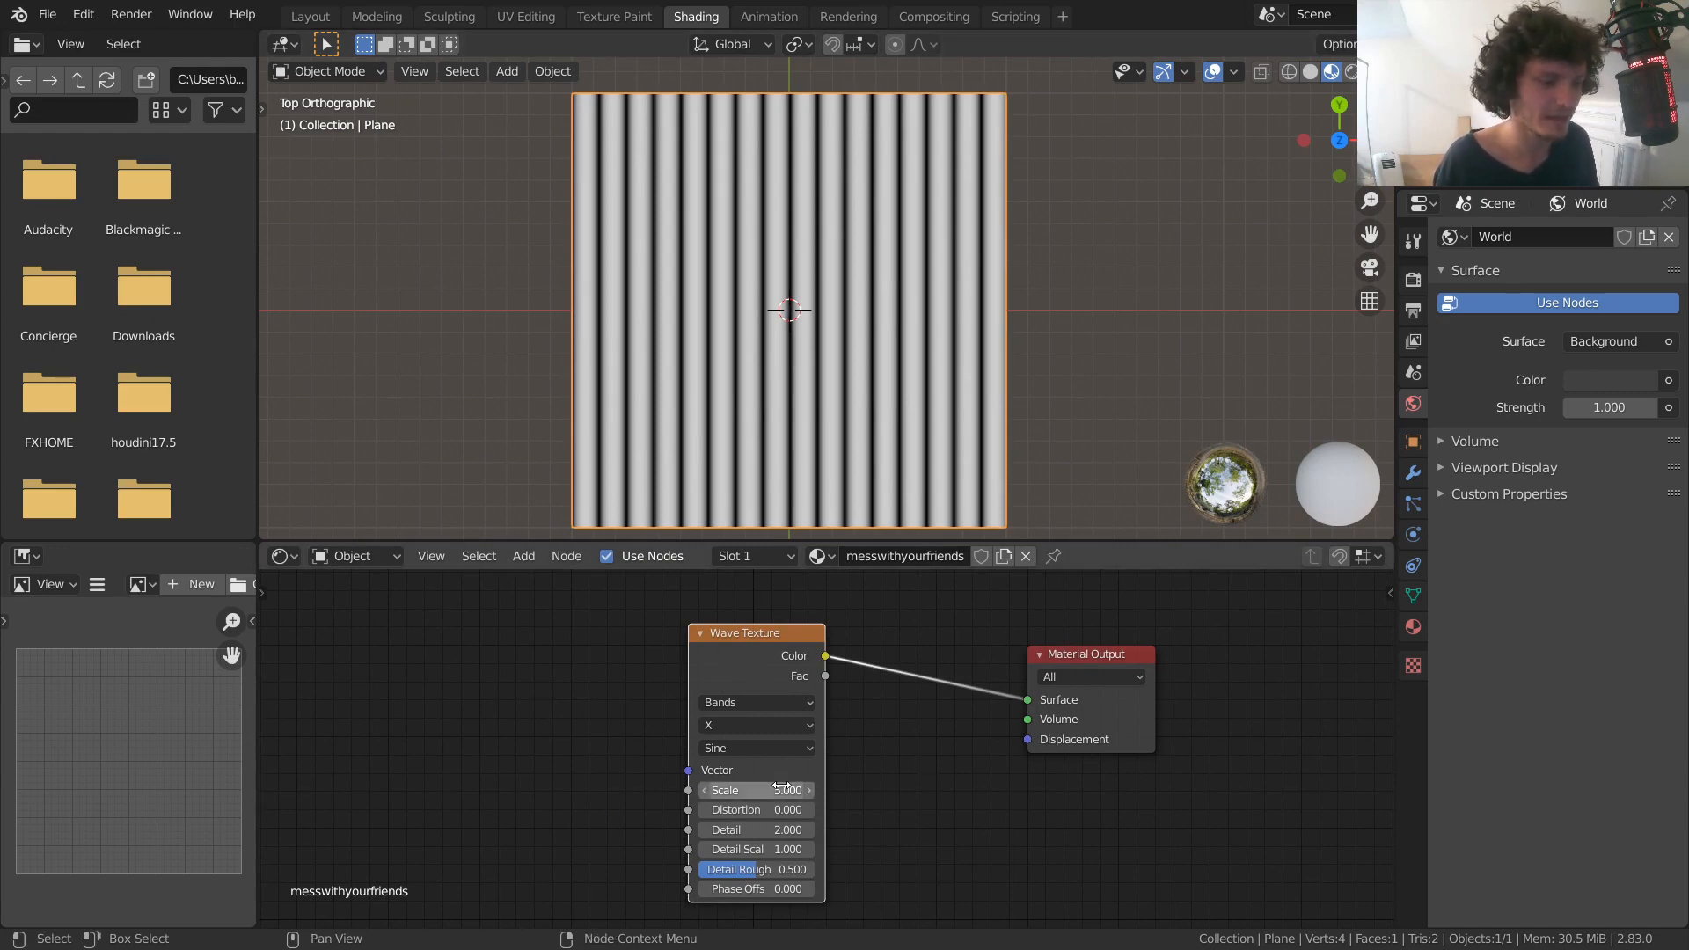
Set the Wave Texture's Scale to 1
{"action": "left_click_drag", "start_coordinate": [781, 790], "coordinate": [728, 790]}
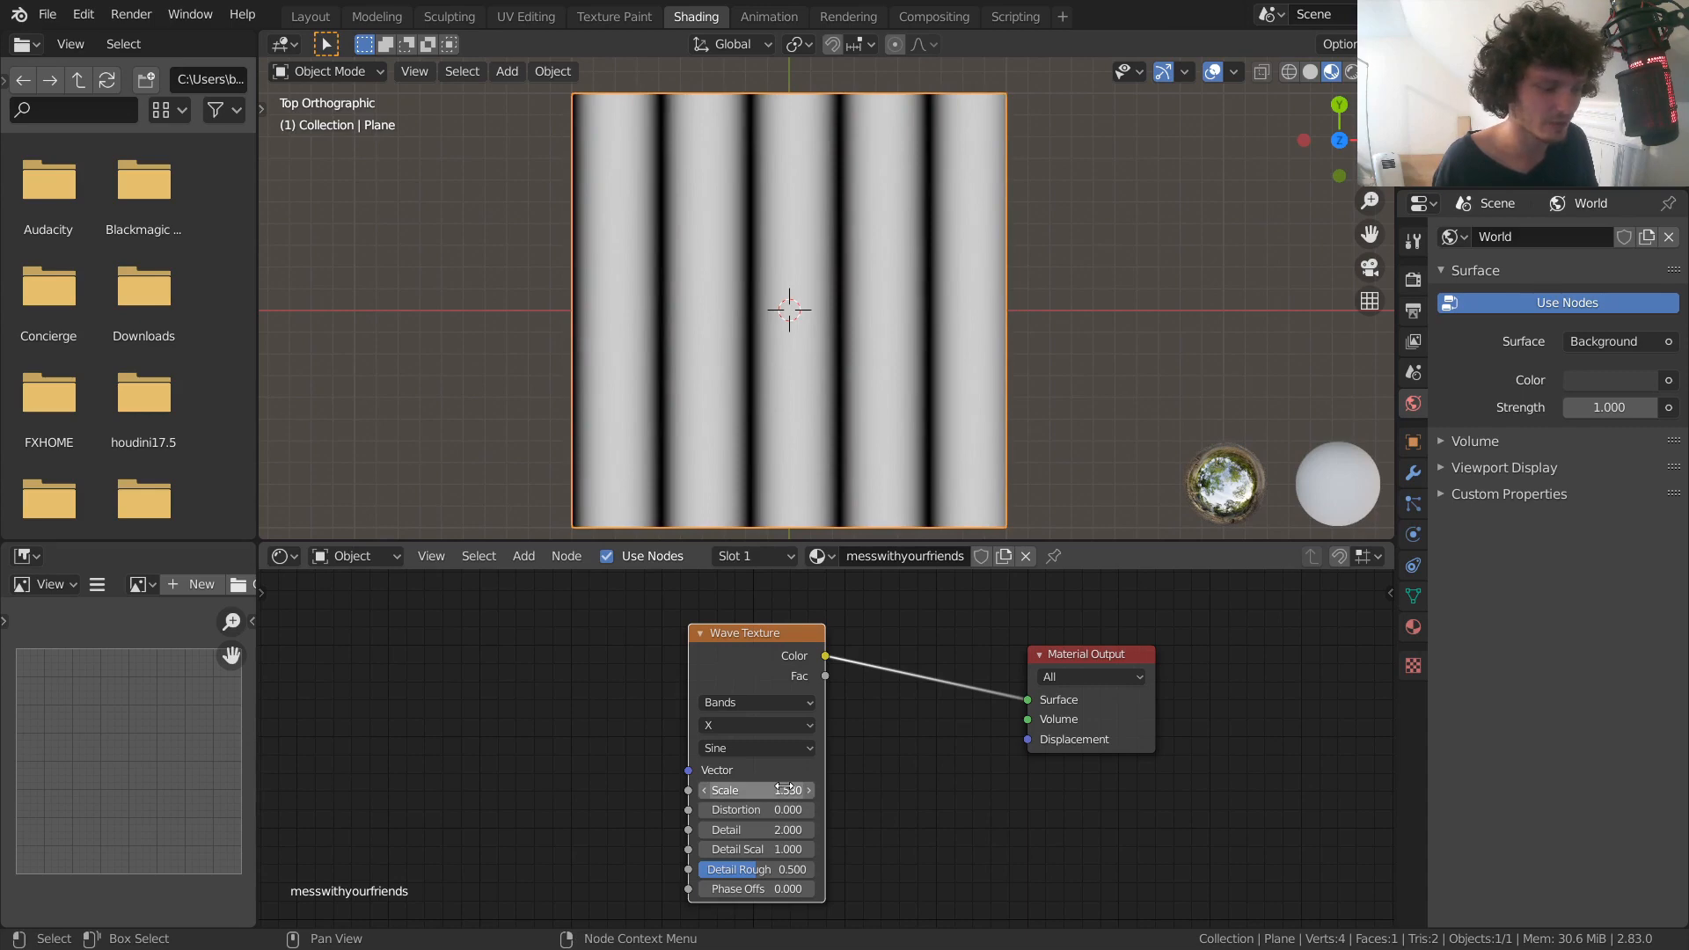
{"action": "left_click", "coordinate": [784, 790]}
{"action": "type", "text": "1"}
{"action": "key", "text": "Return"}
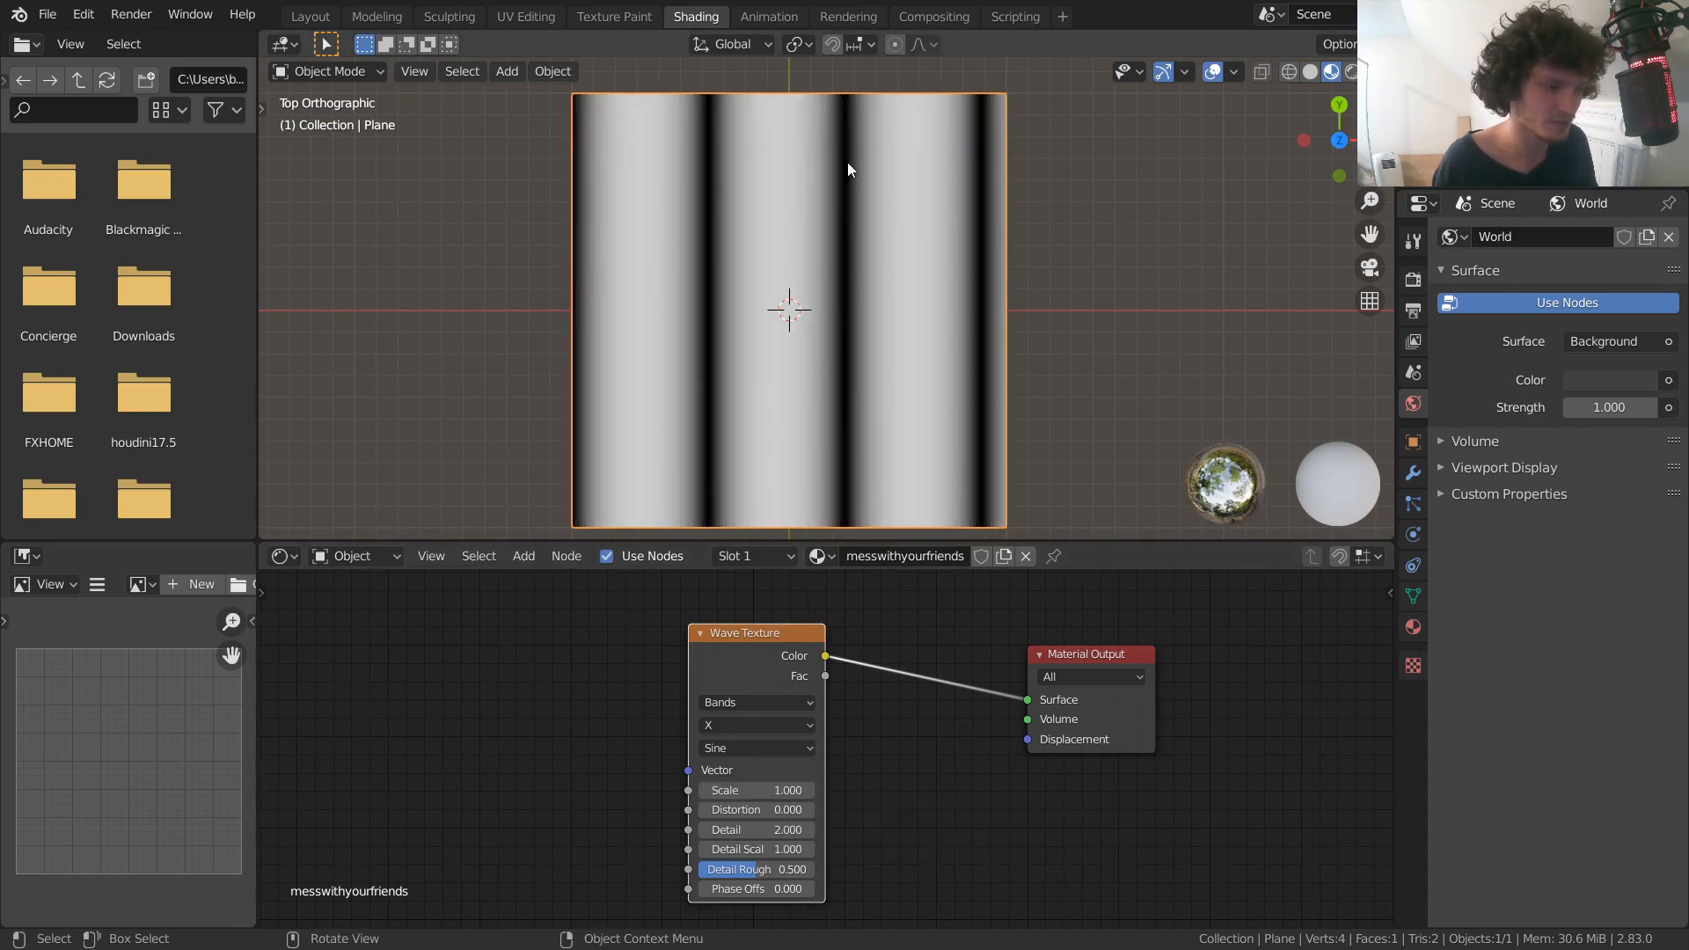
Try adding Texture Coordinate and Mapping nodes to the Wave Texture's Vector input, and undo the addition
{"action": "middle_click_drag", "start_coordinate": [577, 730], "coordinate": [725, 704]}
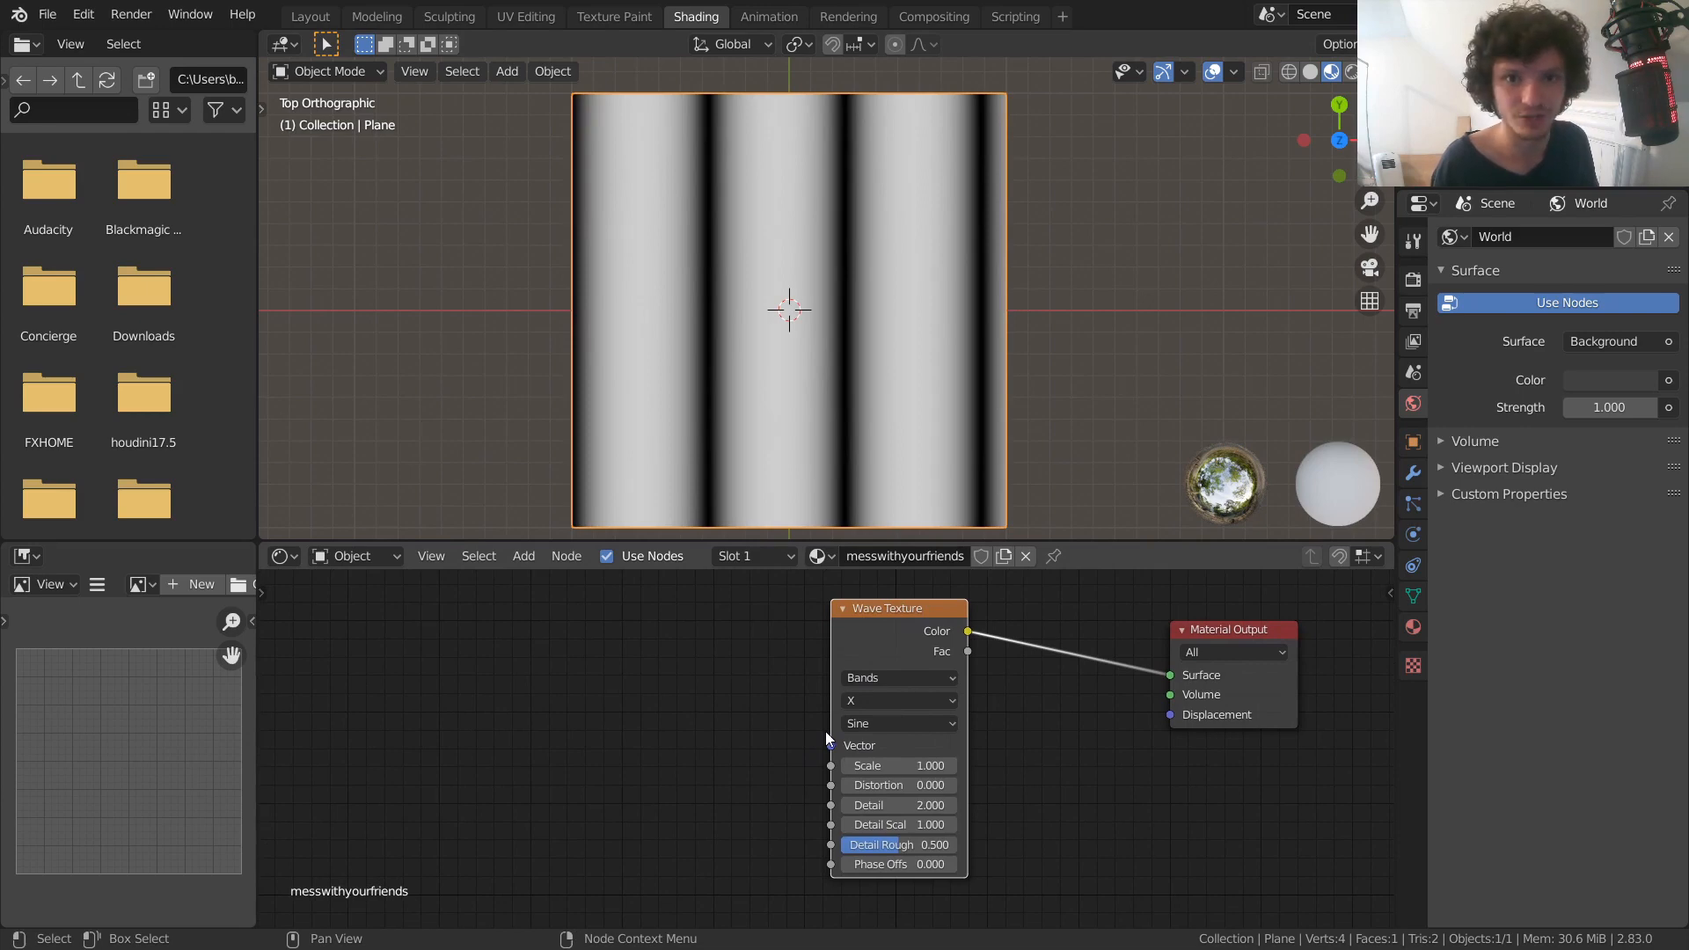
{"action": "left_click_drag", "start_coordinate": [832, 748], "coordinate": [714, 699]}
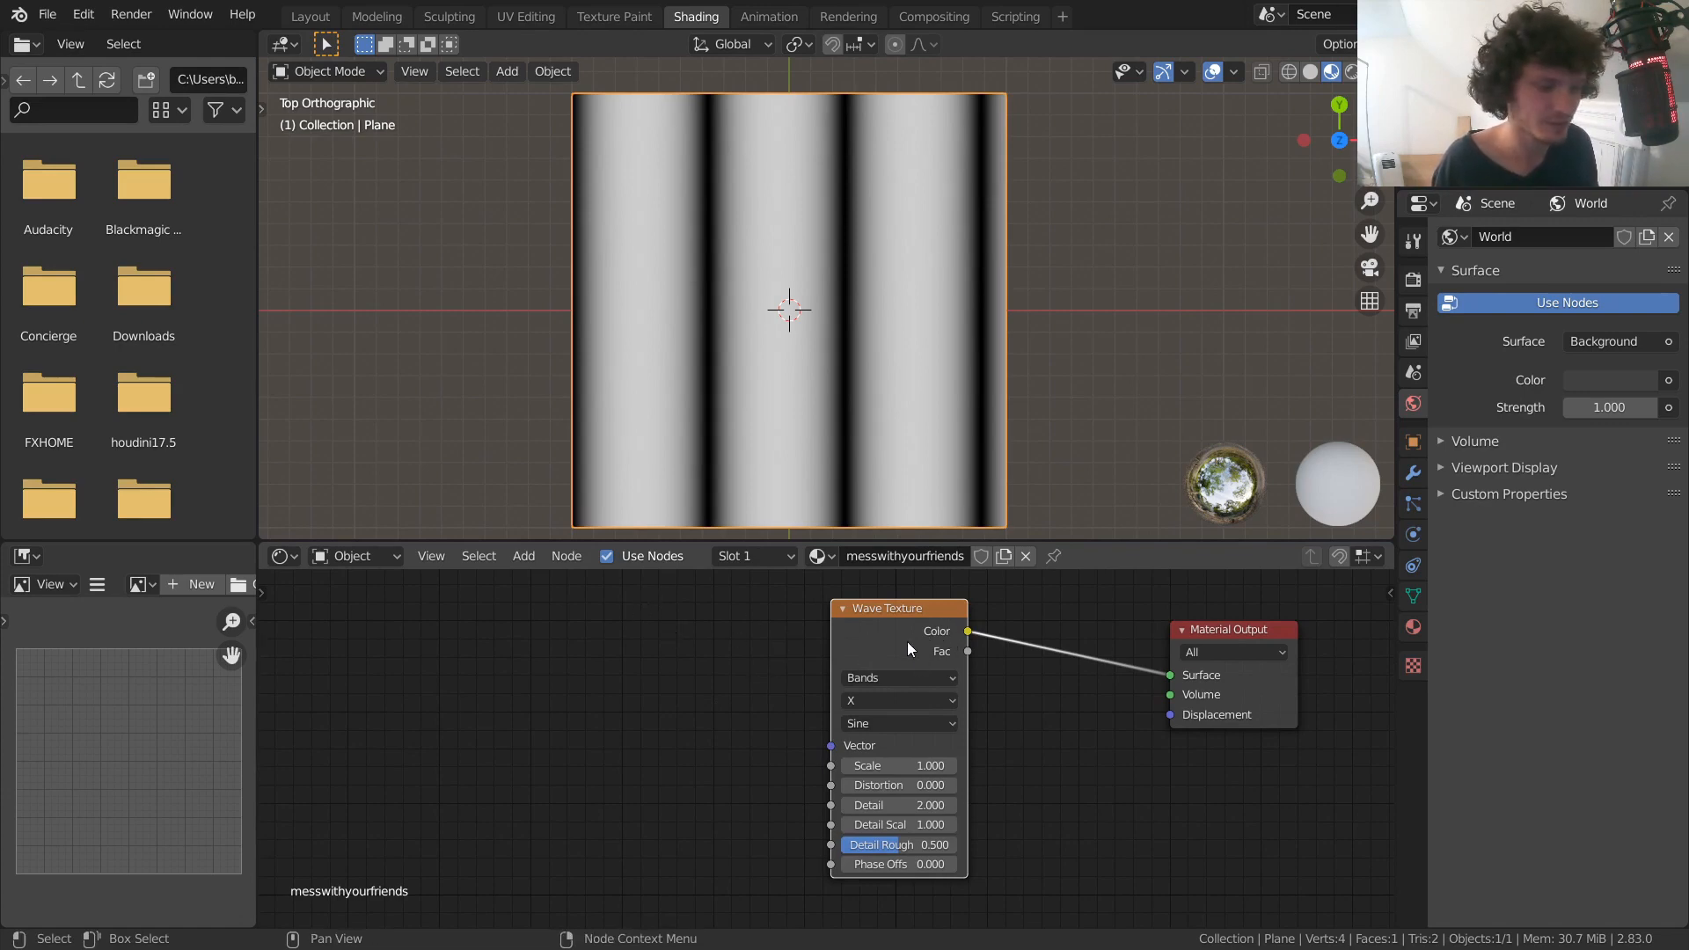
{"action": "key", "text": "ctrl+t"}
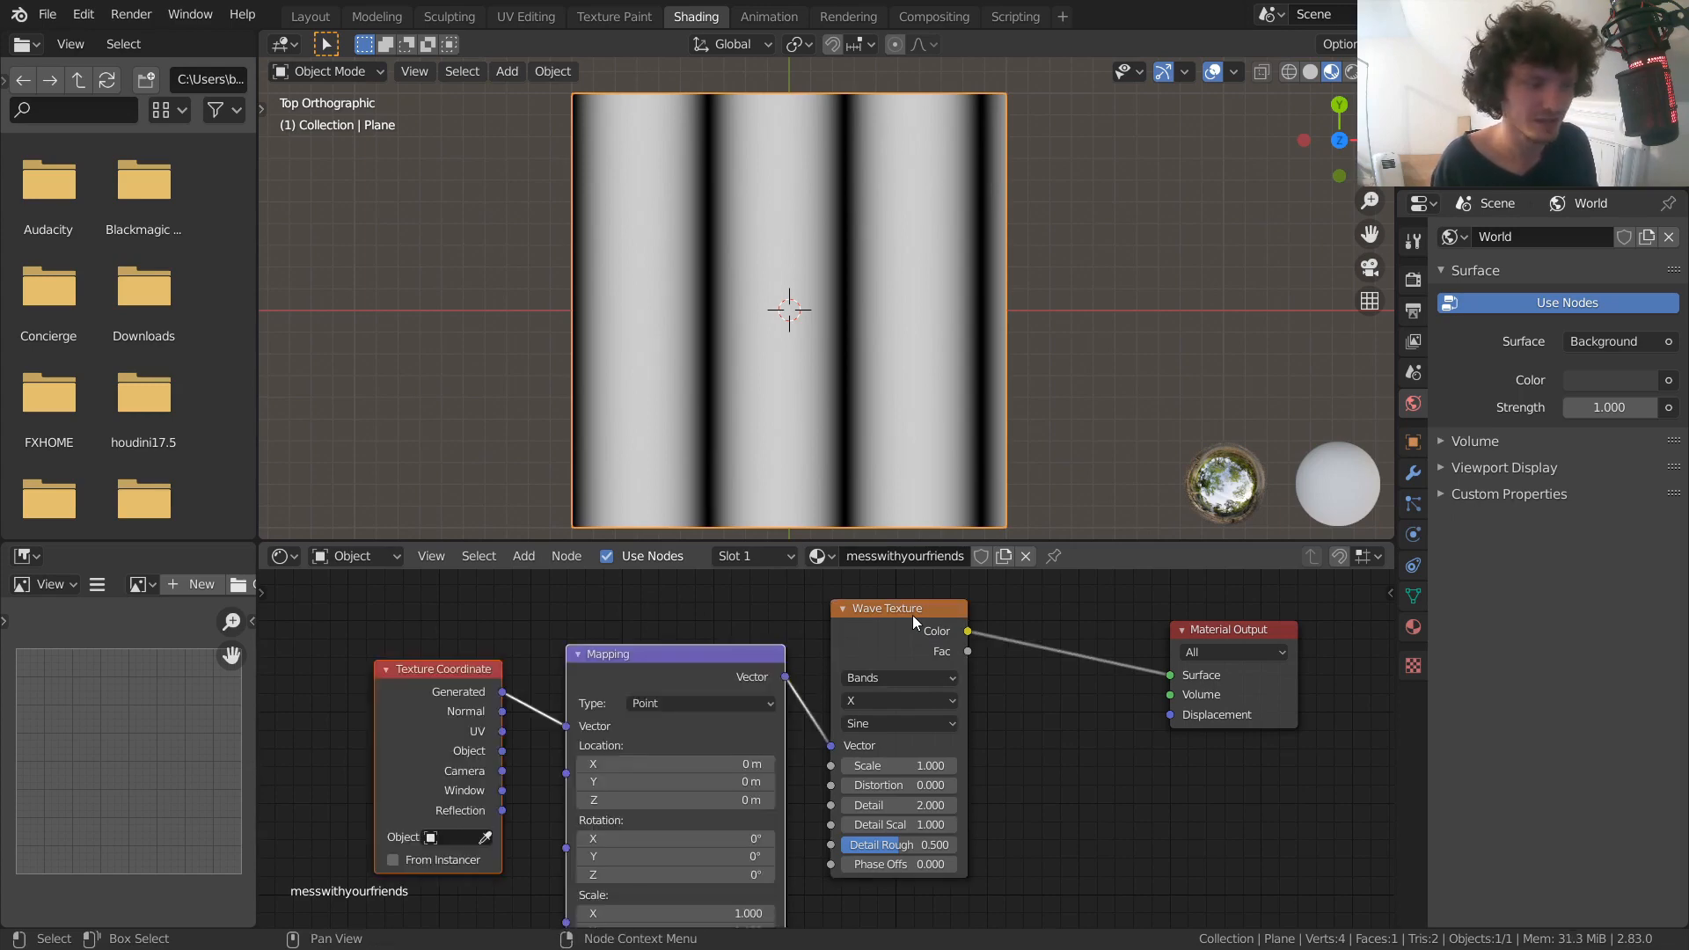
{"action": "key", "text": "ctrl+z"}
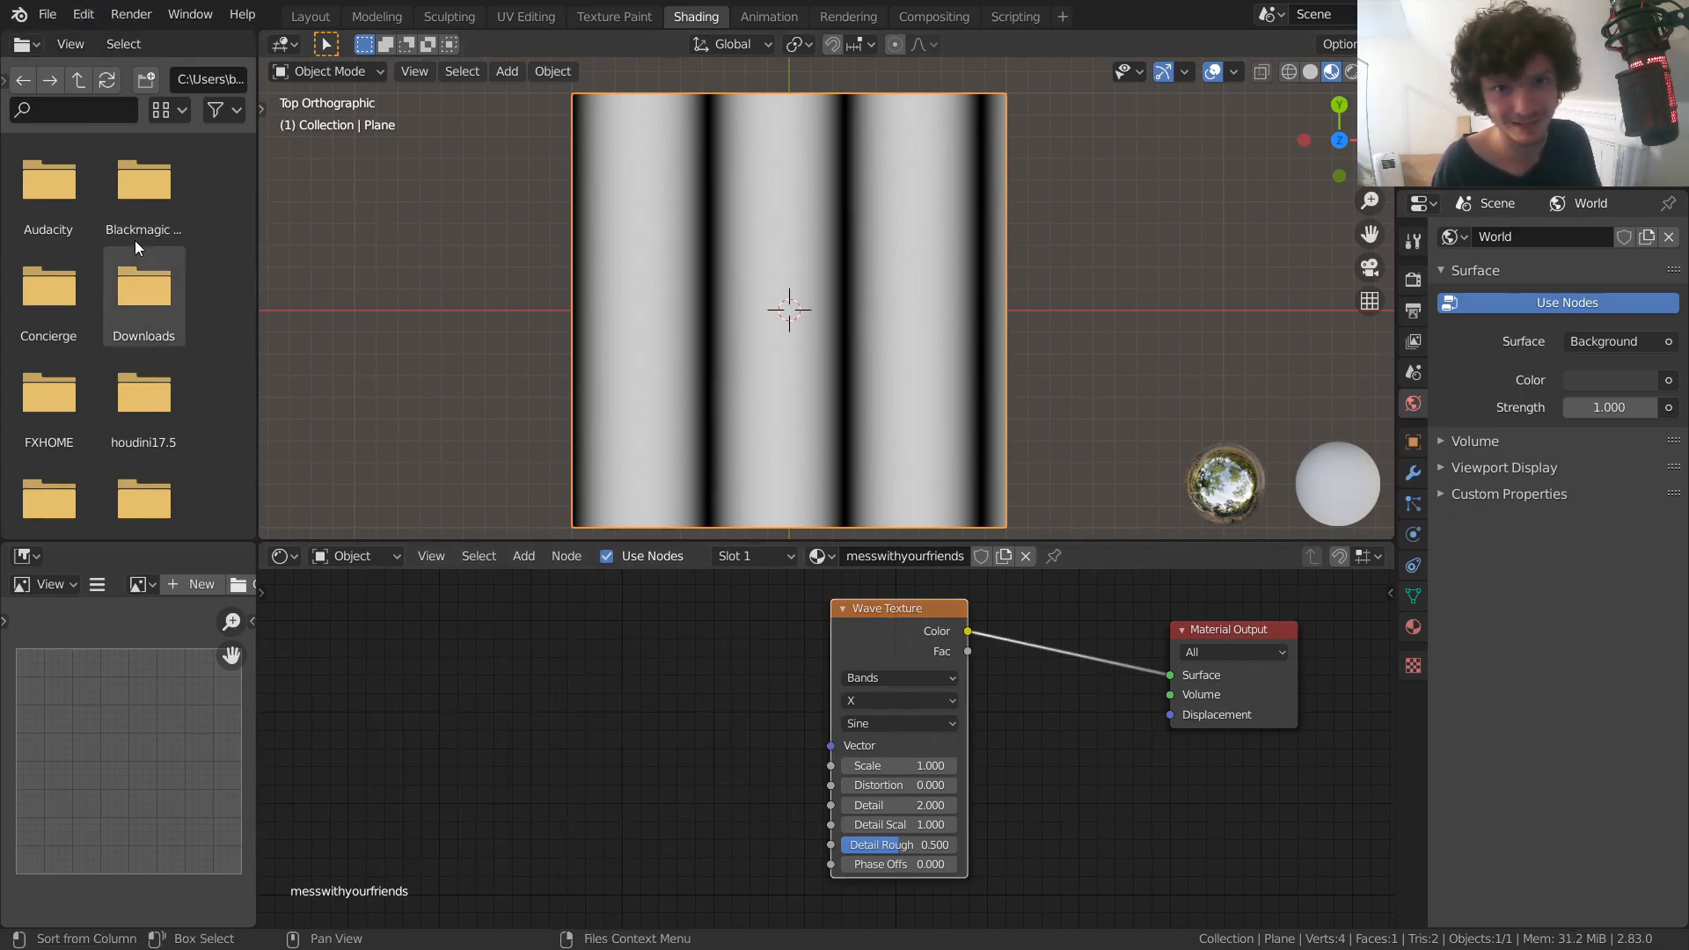
Add a Texture Coordinate node and connect its Object output to the Wave Texture's Vector input
{"action": "middle_click_drag", "start_coordinate": [616, 619], "coordinate": [673, 650]}
{"action": "key", "text": "shift+a"}
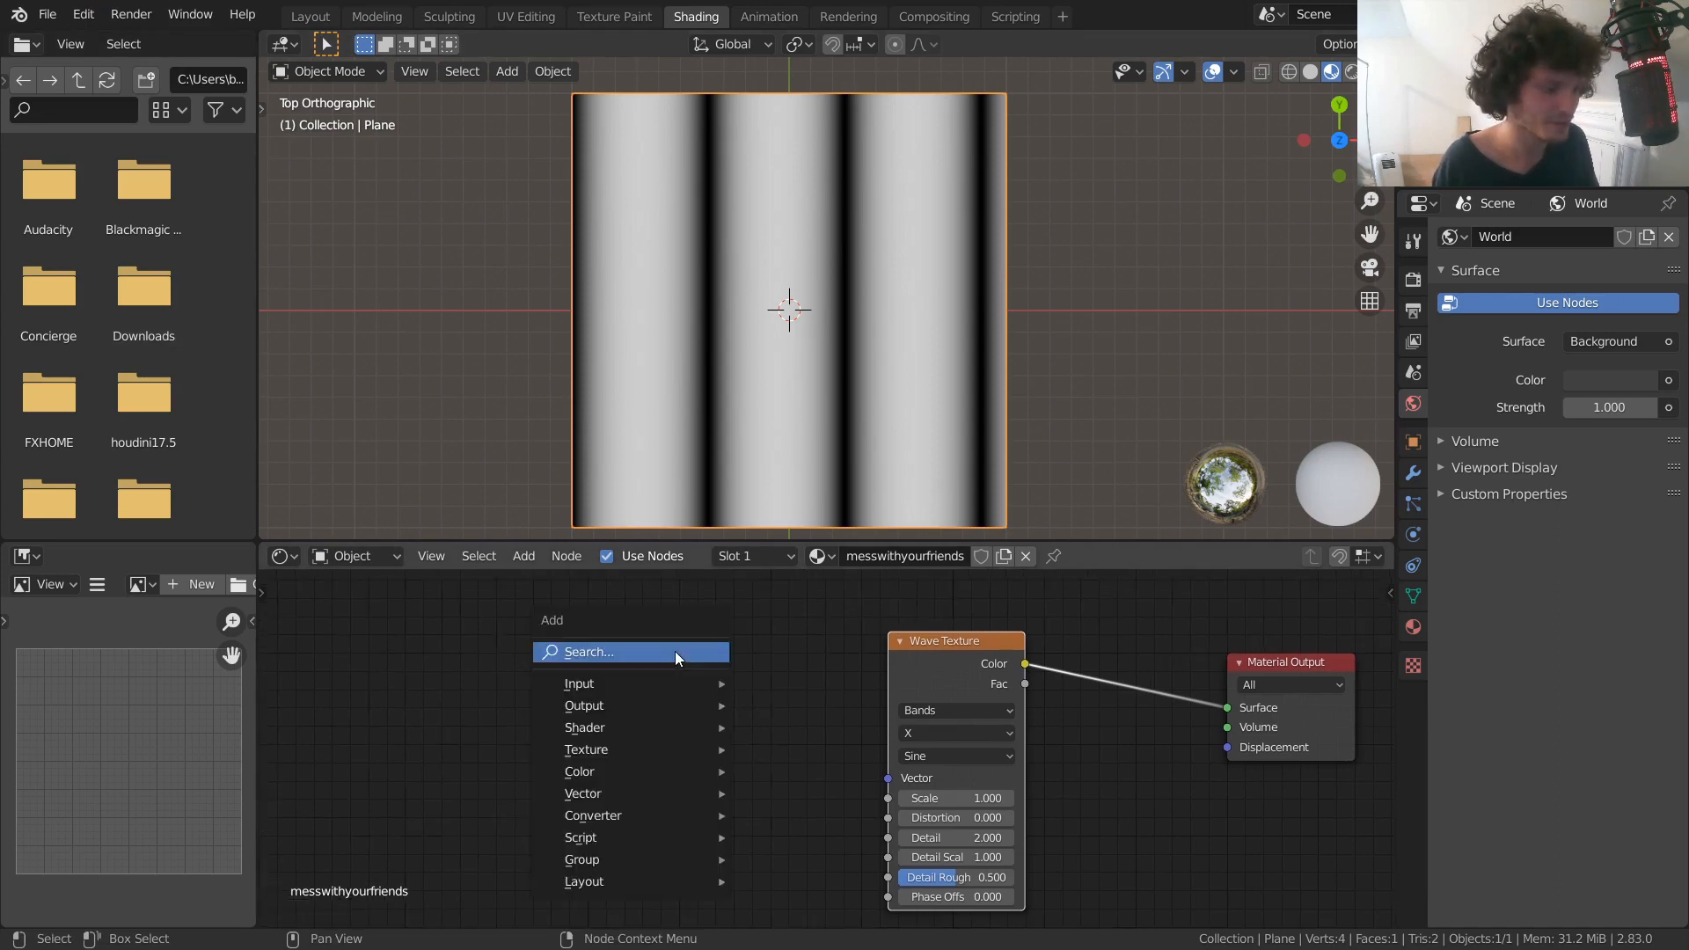
{"action": "left_click", "coordinate": [674, 650]}
{"action": "type", "text": "tex"}
{"action": "key", "text": "Return"}
{"action": "left_click", "coordinate": [498, 698]}
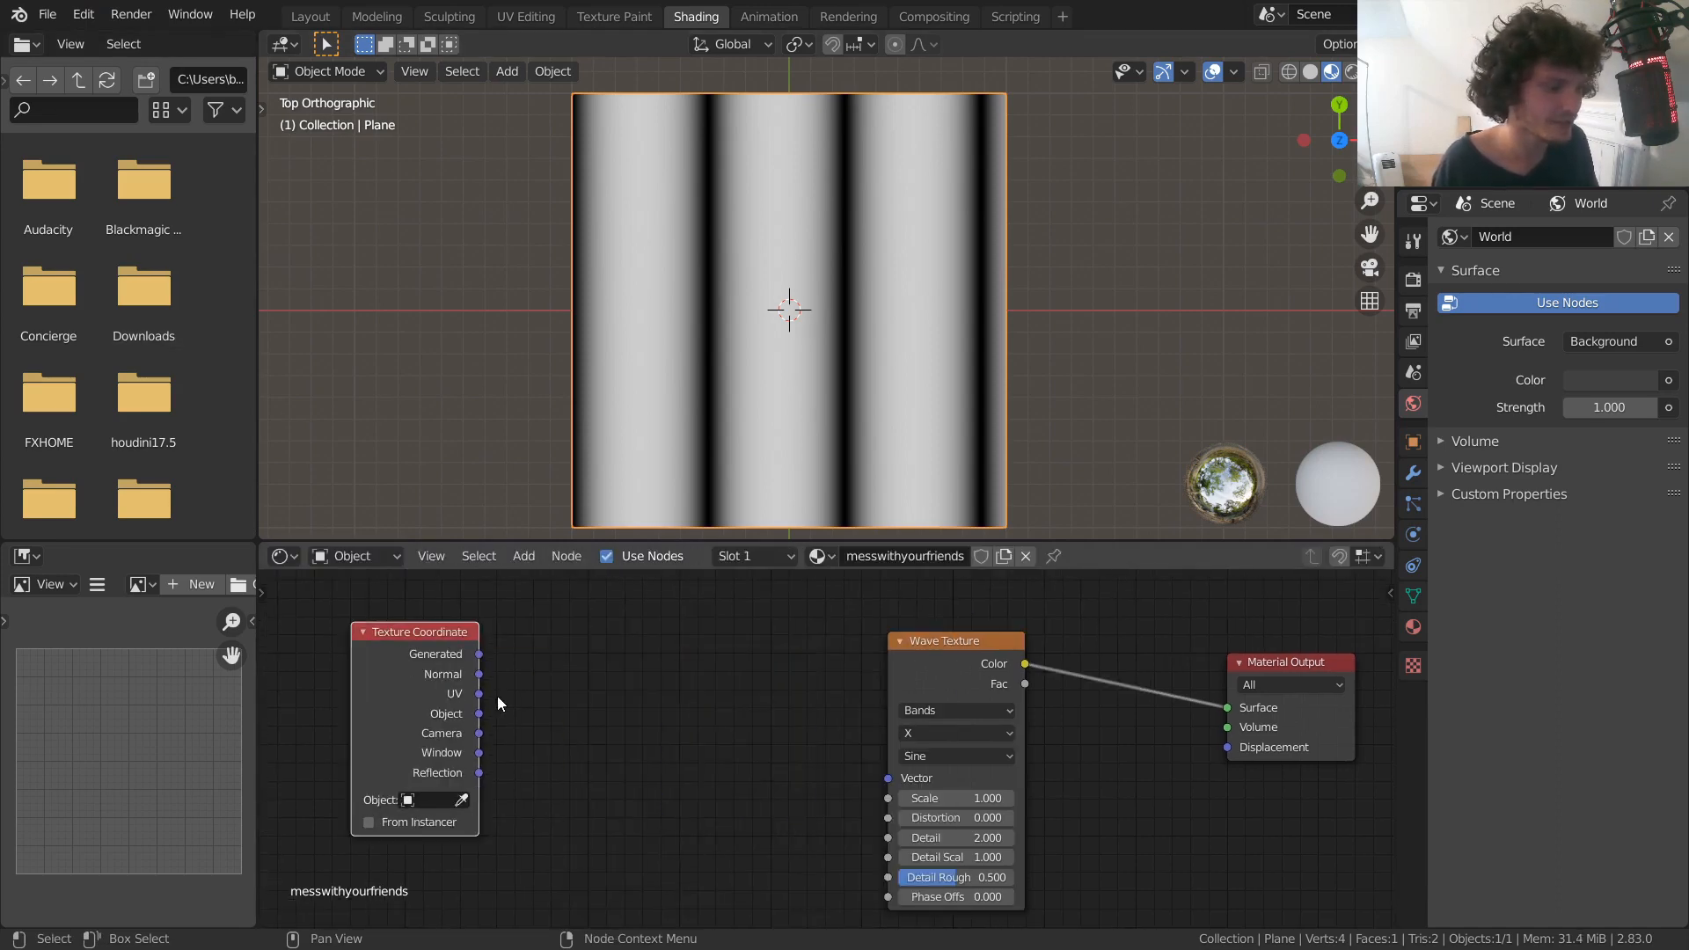
{"action": "left_click_drag", "start_coordinate": [479, 714], "coordinate": [888, 777]}
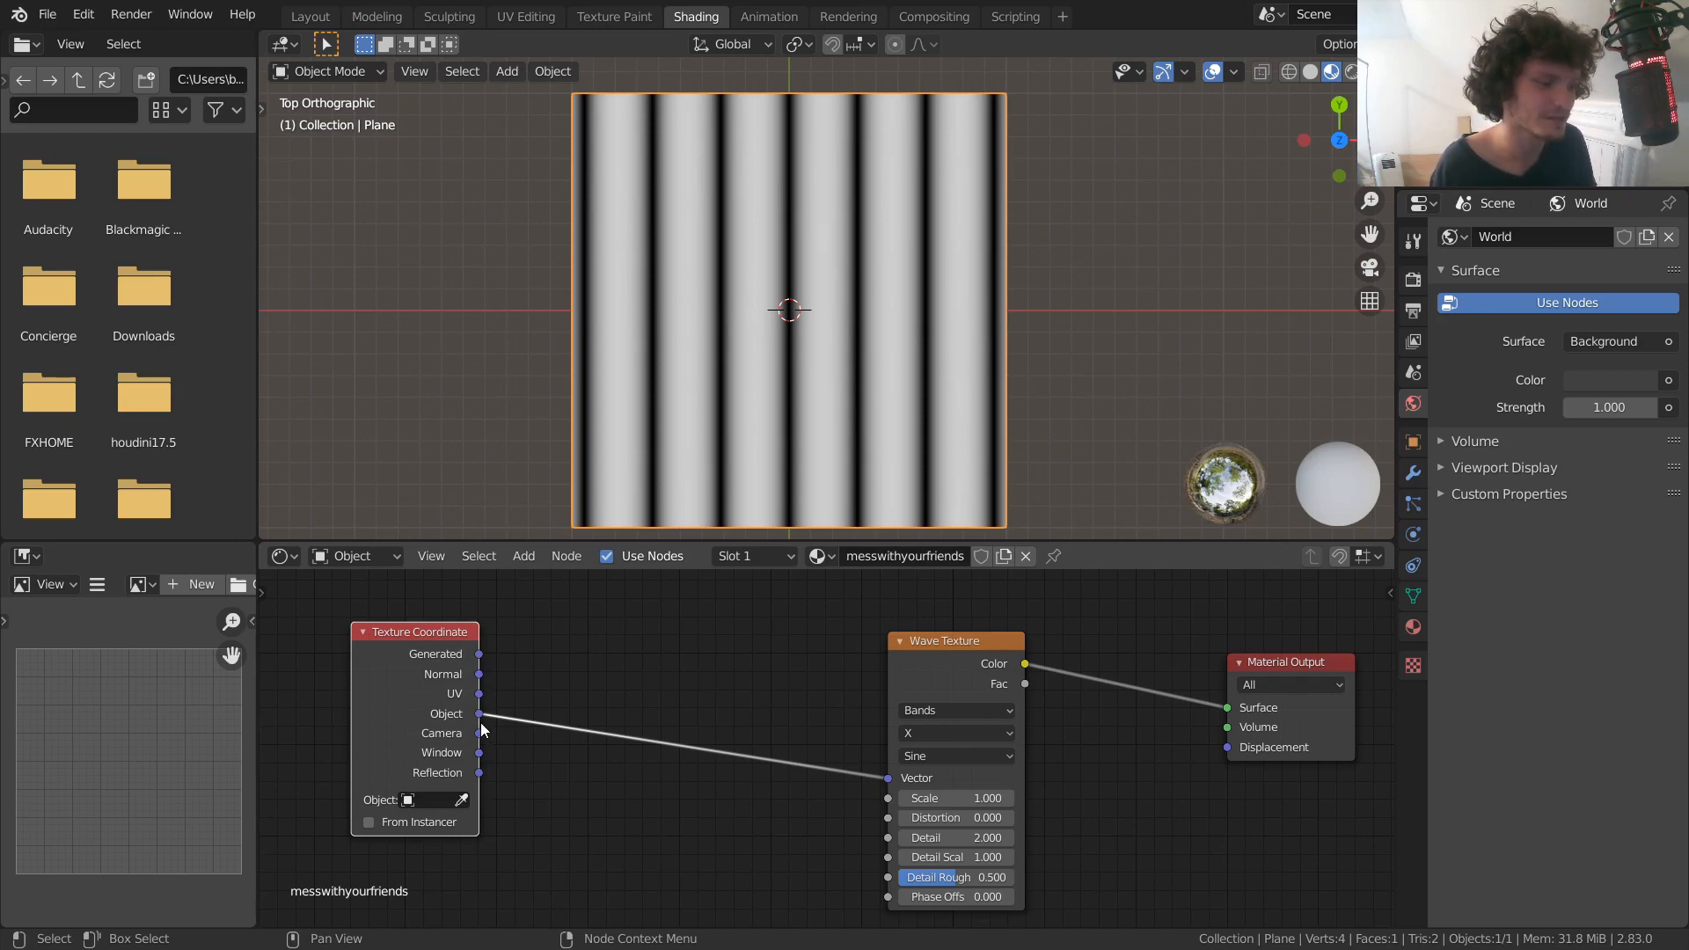
Preview the Texture Coordinate node's Generated, UV and Object outputs on the plane, and return the preview to the Wave Texture
{"action": "left_click", "coordinate": [452, 635], "text": "ctrl+shift"}
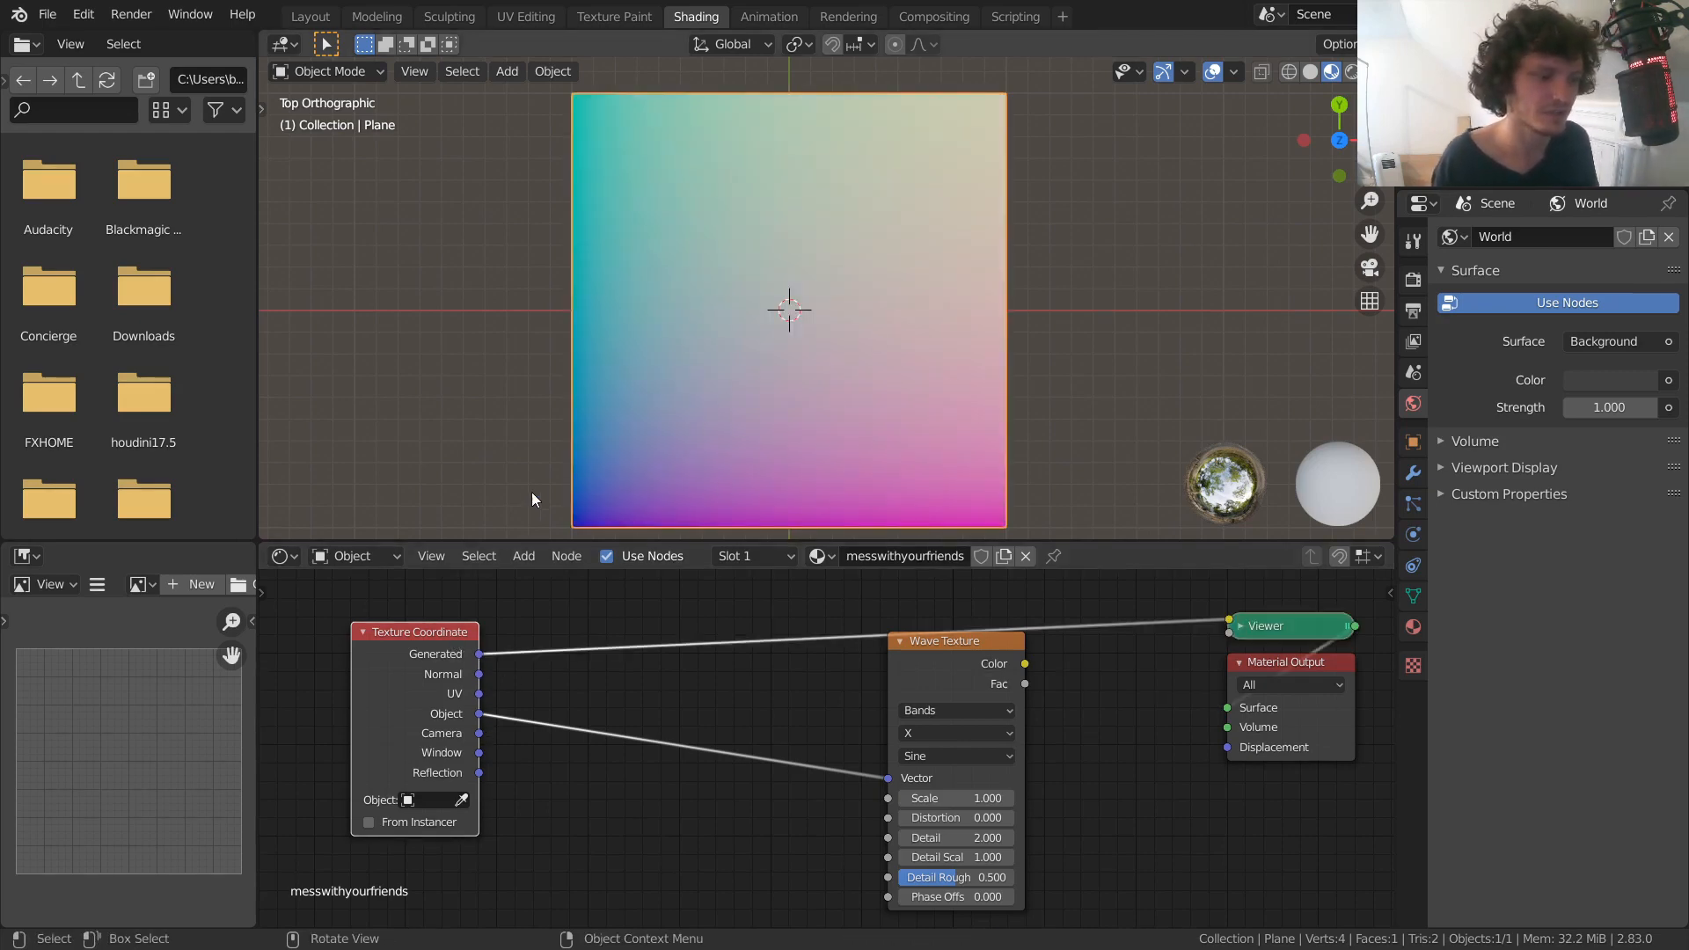
{"action": "left_click", "coordinate": [441, 656], "text": "ctrl+shift"}
{"action": "left_click", "coordinate": [436, 645], "text": "ctrl+shift"}
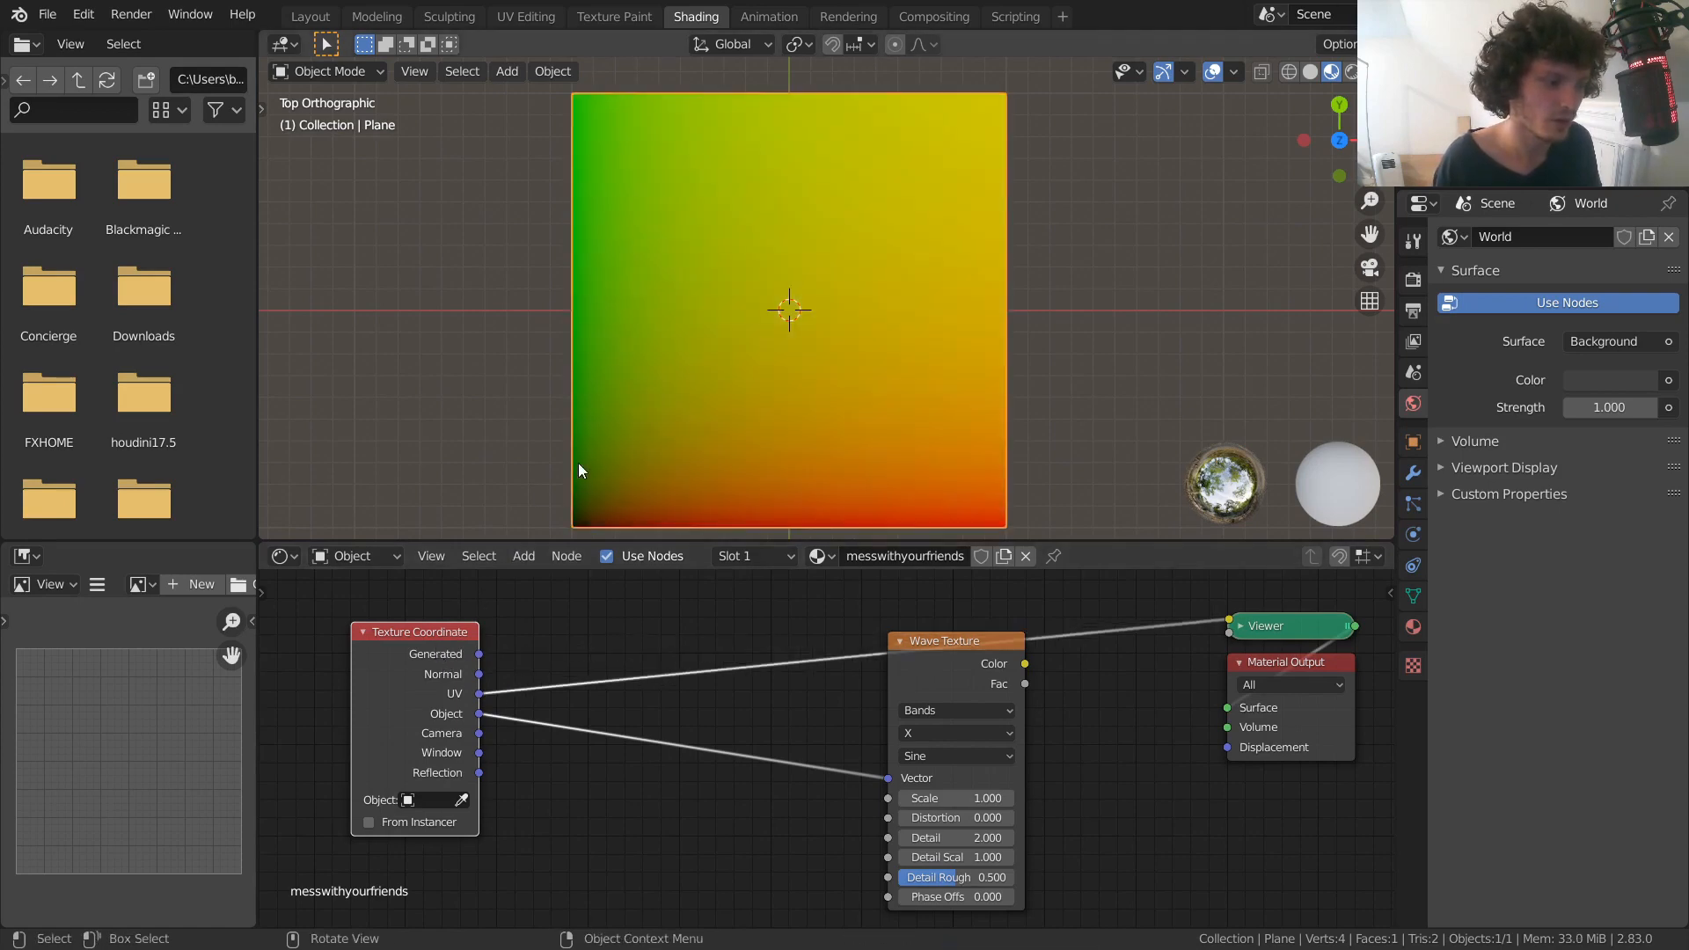
{"action": "left_click", "coordinate": [438, 631], "text": "ctrl+shift"}
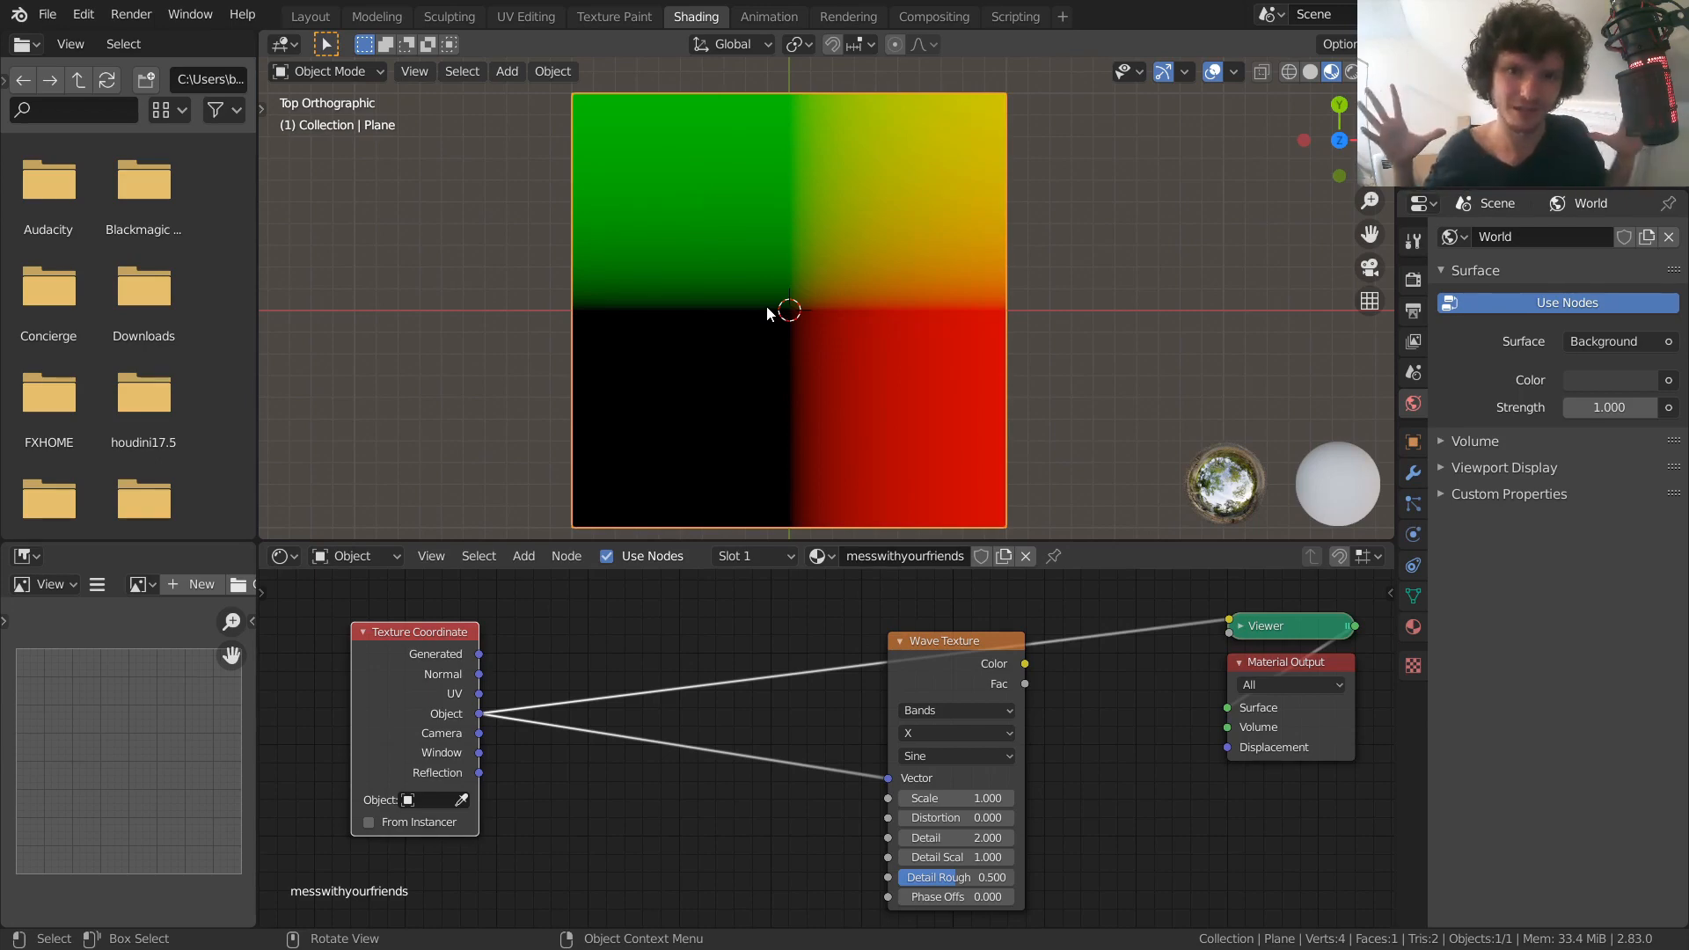
{"action": "left_click", "coordinate": [973, 640], "text": "ctrl+shift"}
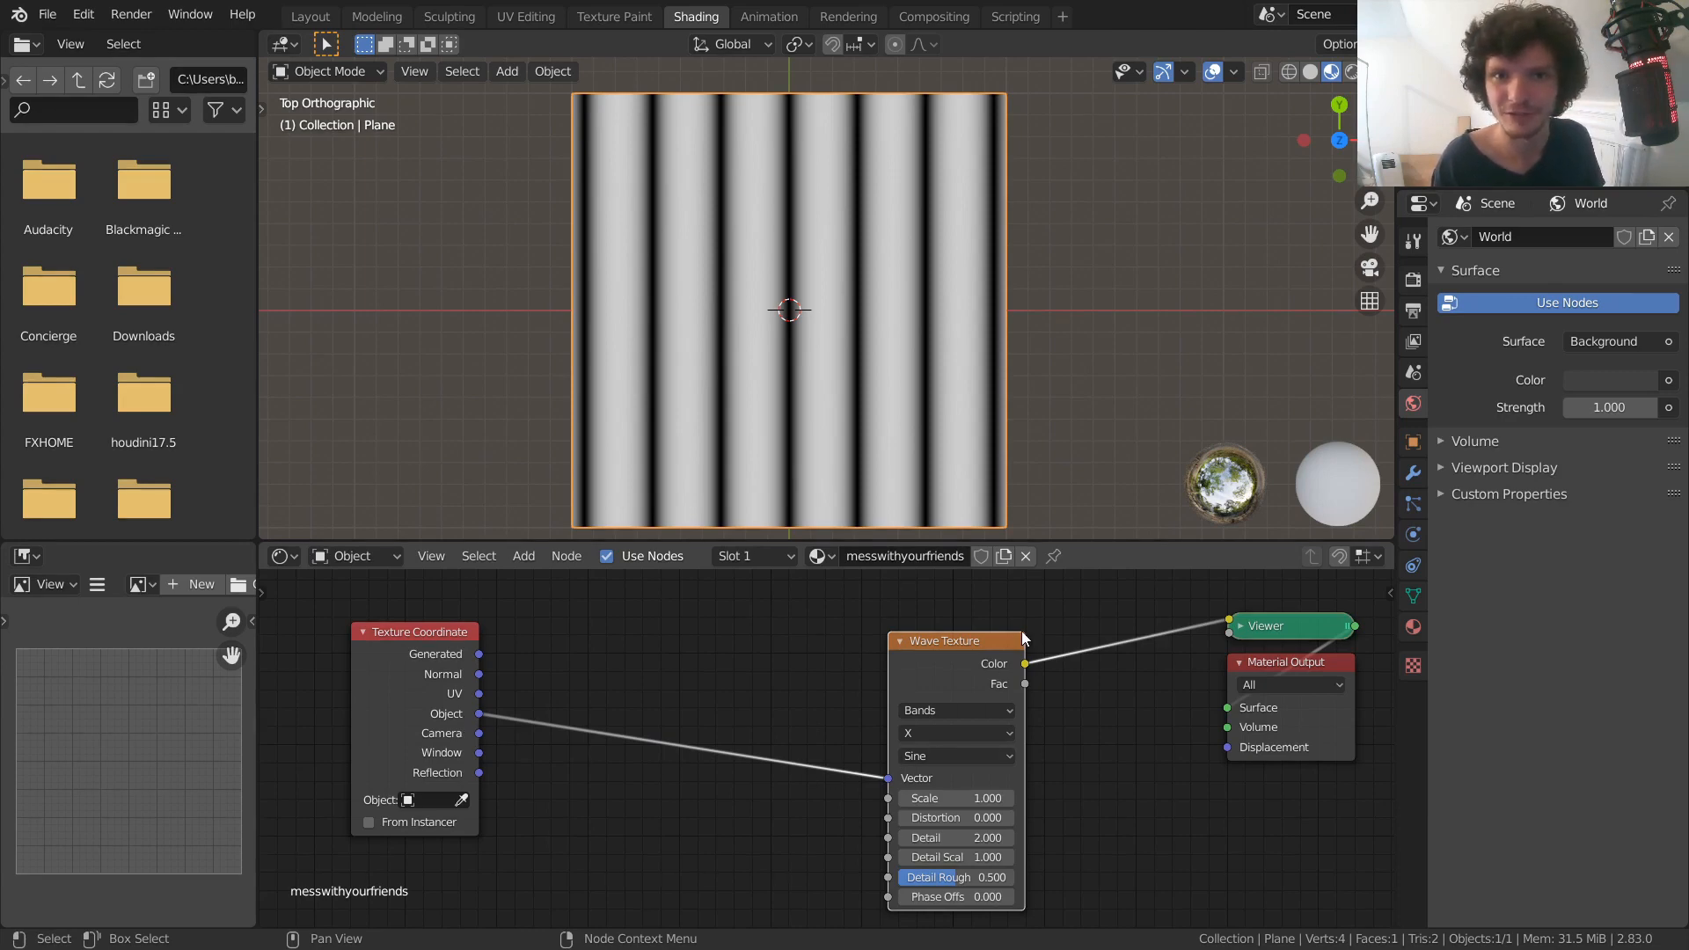
Insert a Vector Rotate node on the link between the Texture Coordinate node's Object output and the Wave Texture's Vector input
{"action": "middle_click_drag", "start_coordinate": [664, 631], "coordinate": [826, 651]}
{"action": "key", "text": "shift+a"}
{"action": "left_click", "coordinate": [826, 651]}
{"action": "type", "text": "vect"}
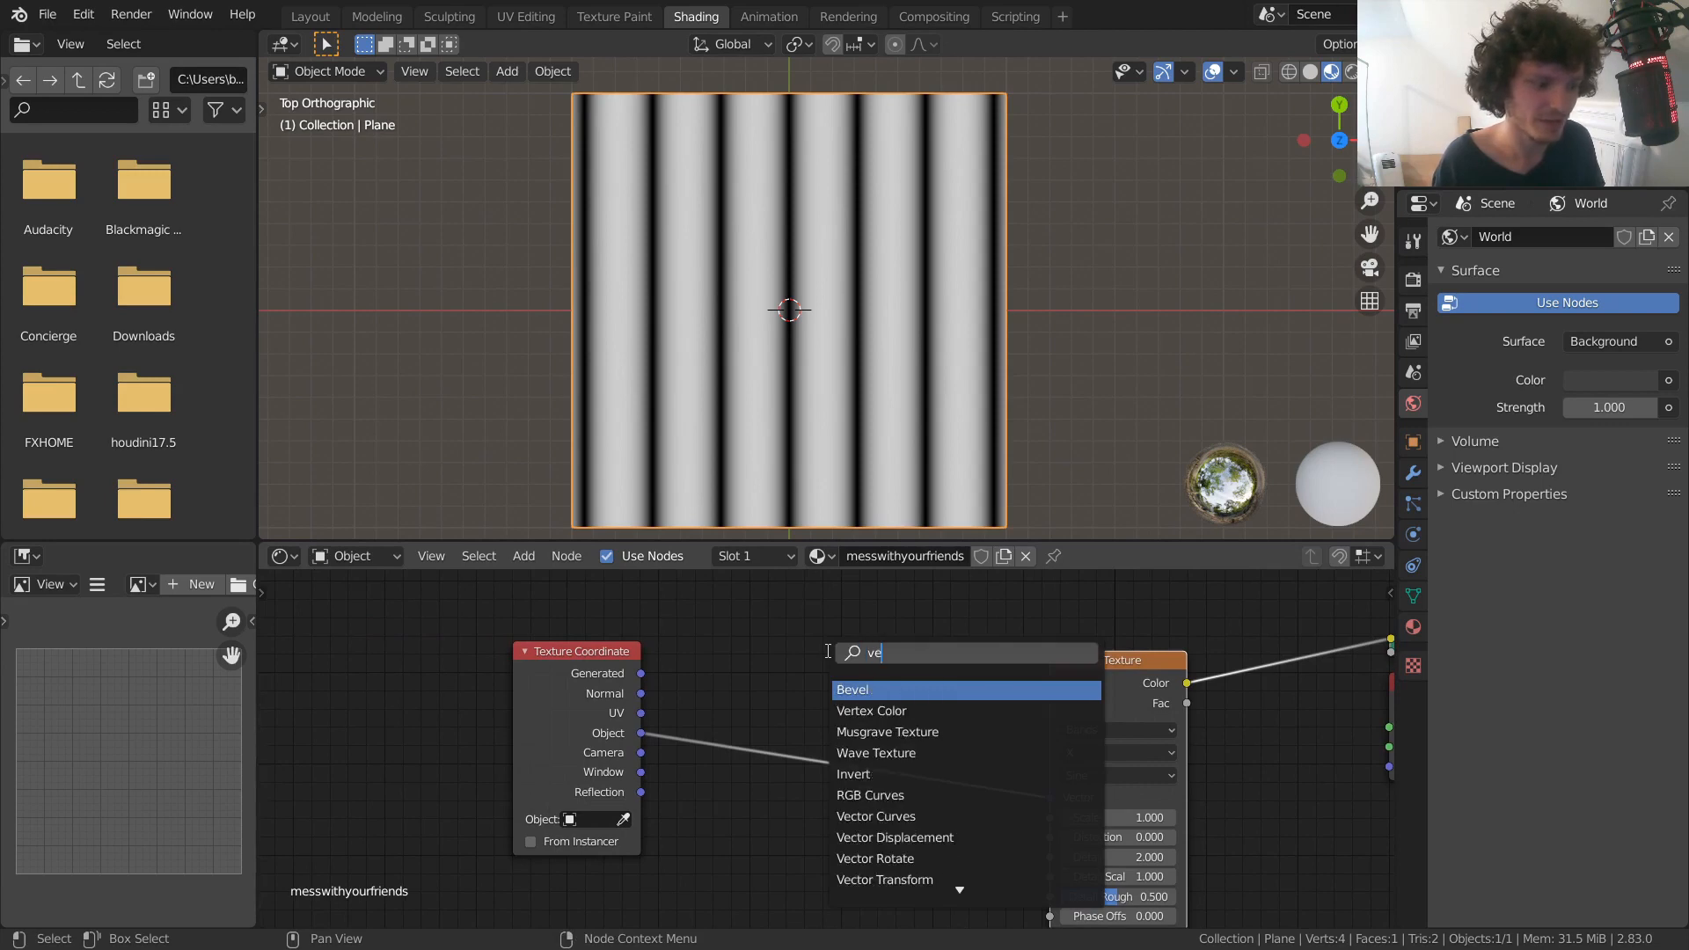
{"action": "key", "text": "Down"}
{"action": "key", "text": "Down"}
{"action": "key", "text": "Return"}
{"action": "left_click", "coordinate": [866, 673]}
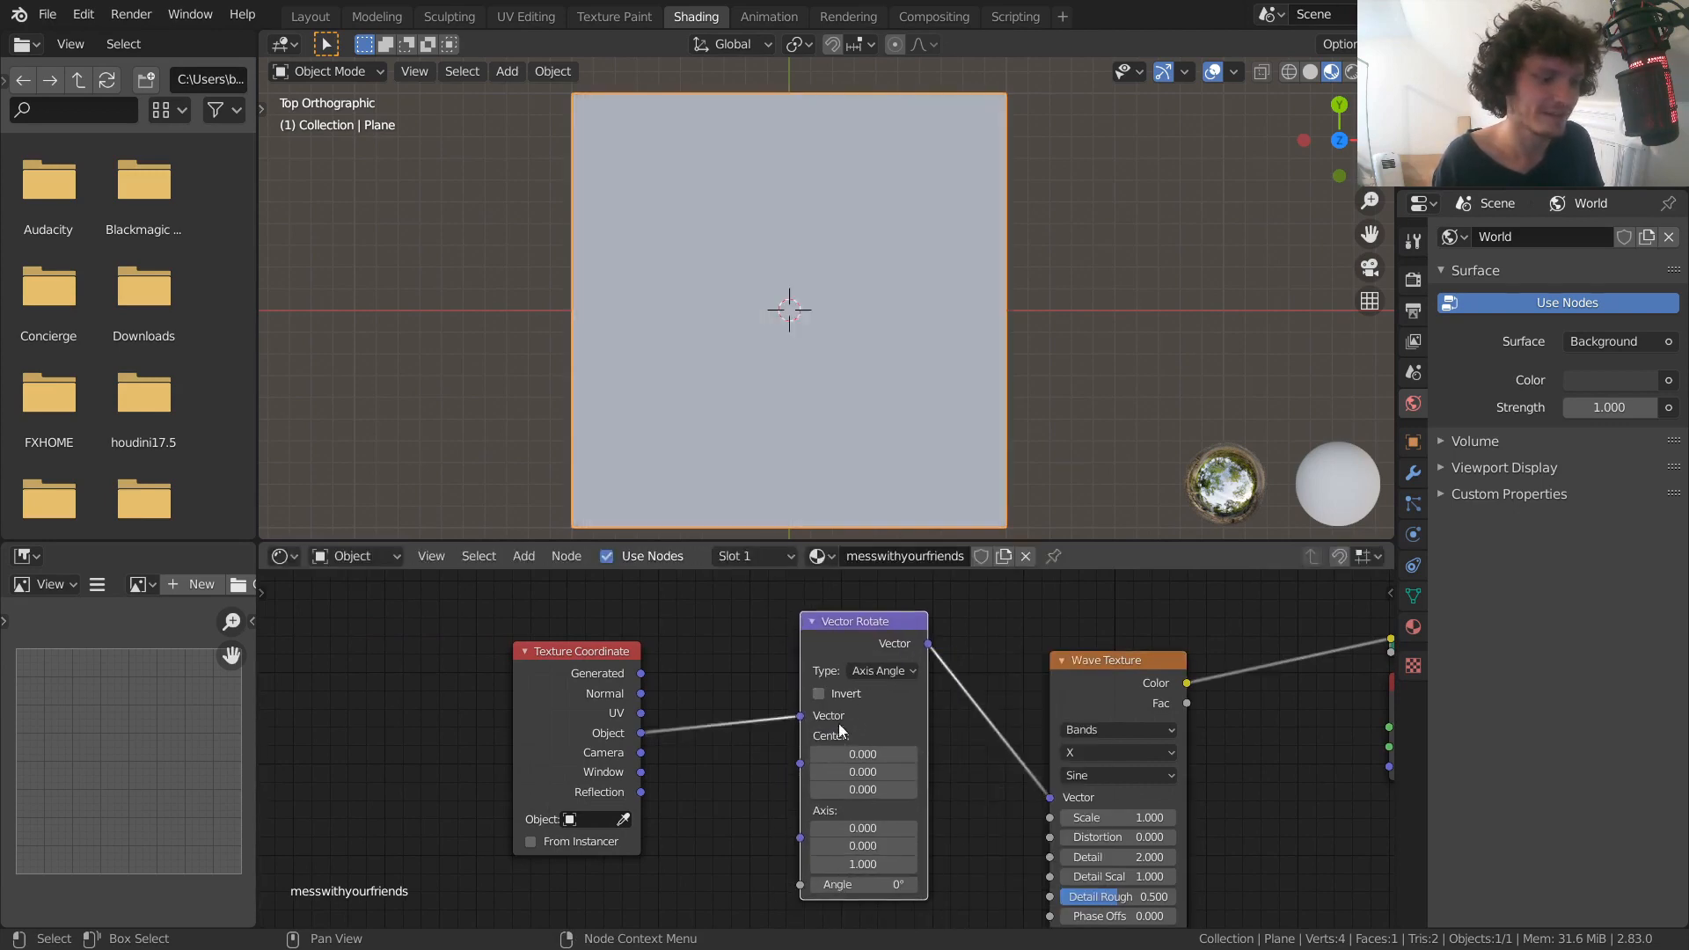
{"action": "left_click_drag", "start_coordinate": [849, 640], "coordinate": [852, 636]}
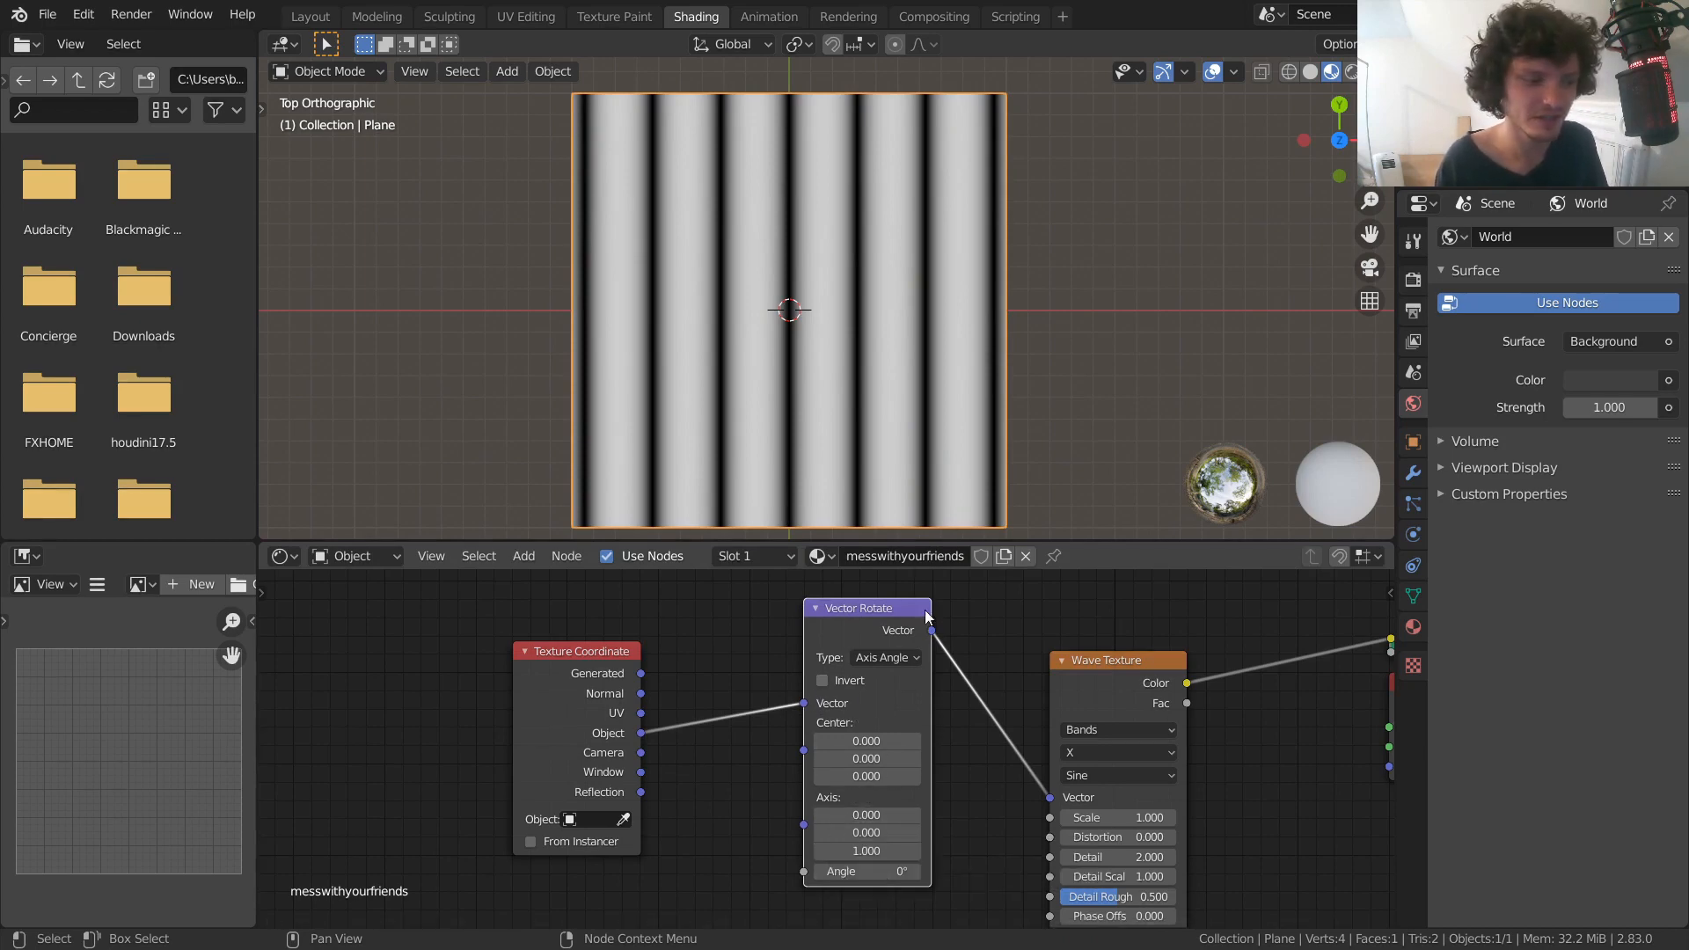
Try rotating the wave bands by setting the Vector Rotate node's Angle to 35.3°
{"action": "middle_click_drag", "start_coordinate": [1015, 716], "coordinate": [981, 640]}
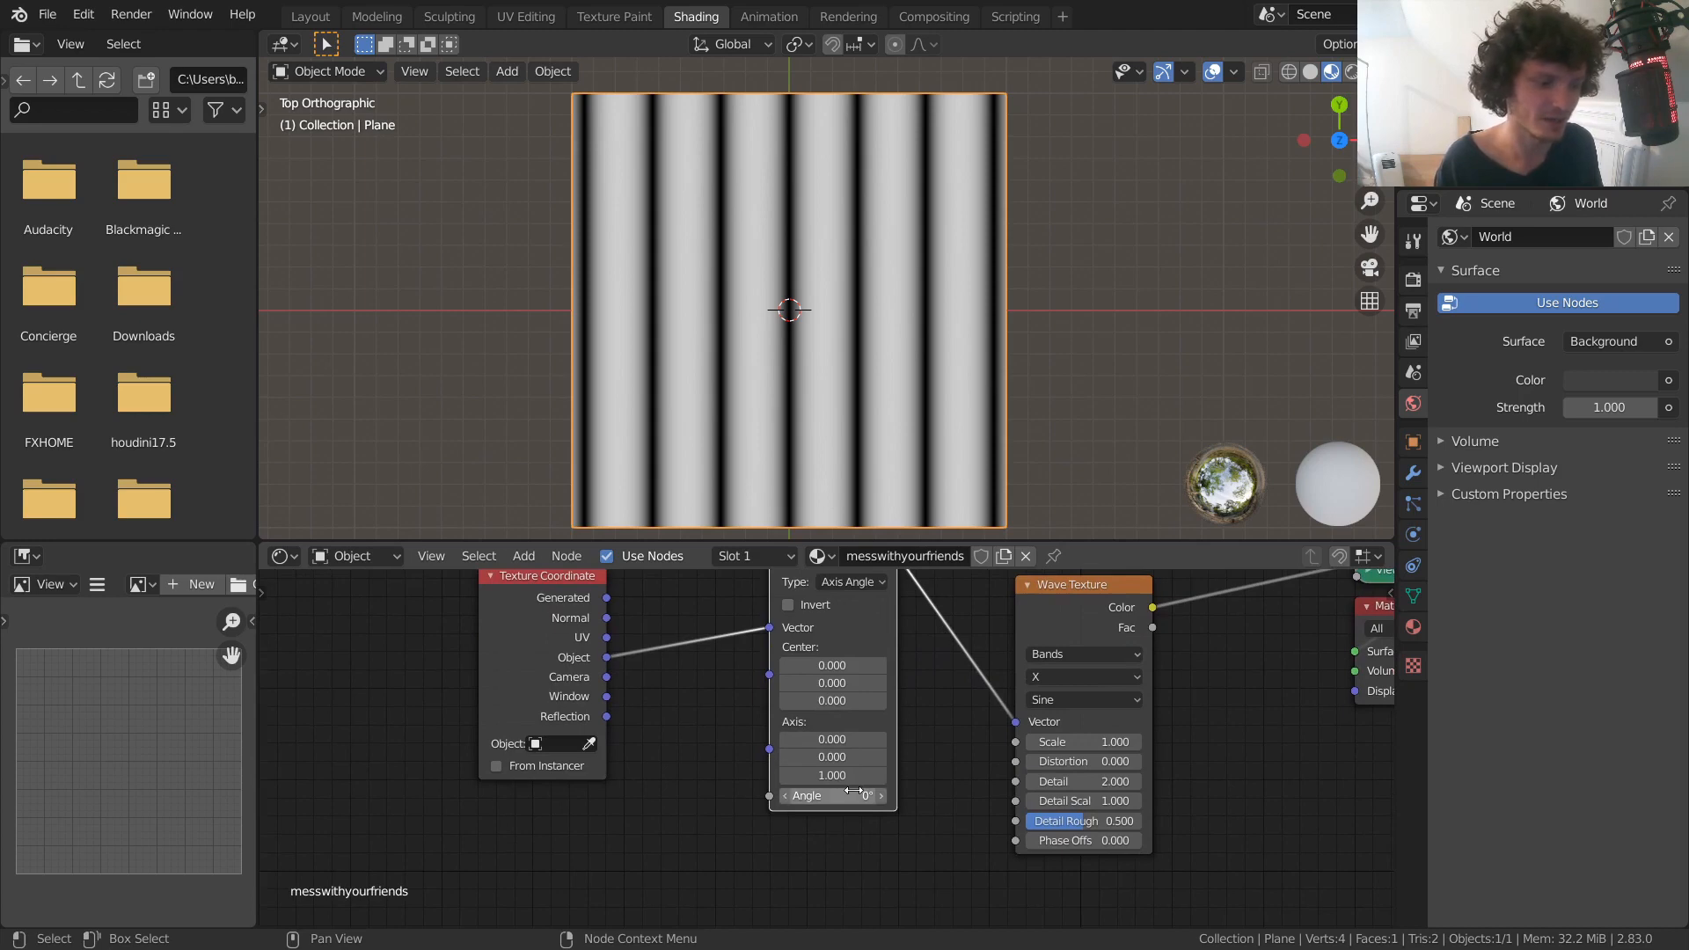
{"action": "left_click_drag", "start_coordinate": [832, 796], "coordinate": [937, 797]}
{"action": "key", "text": "ctrl+z"}
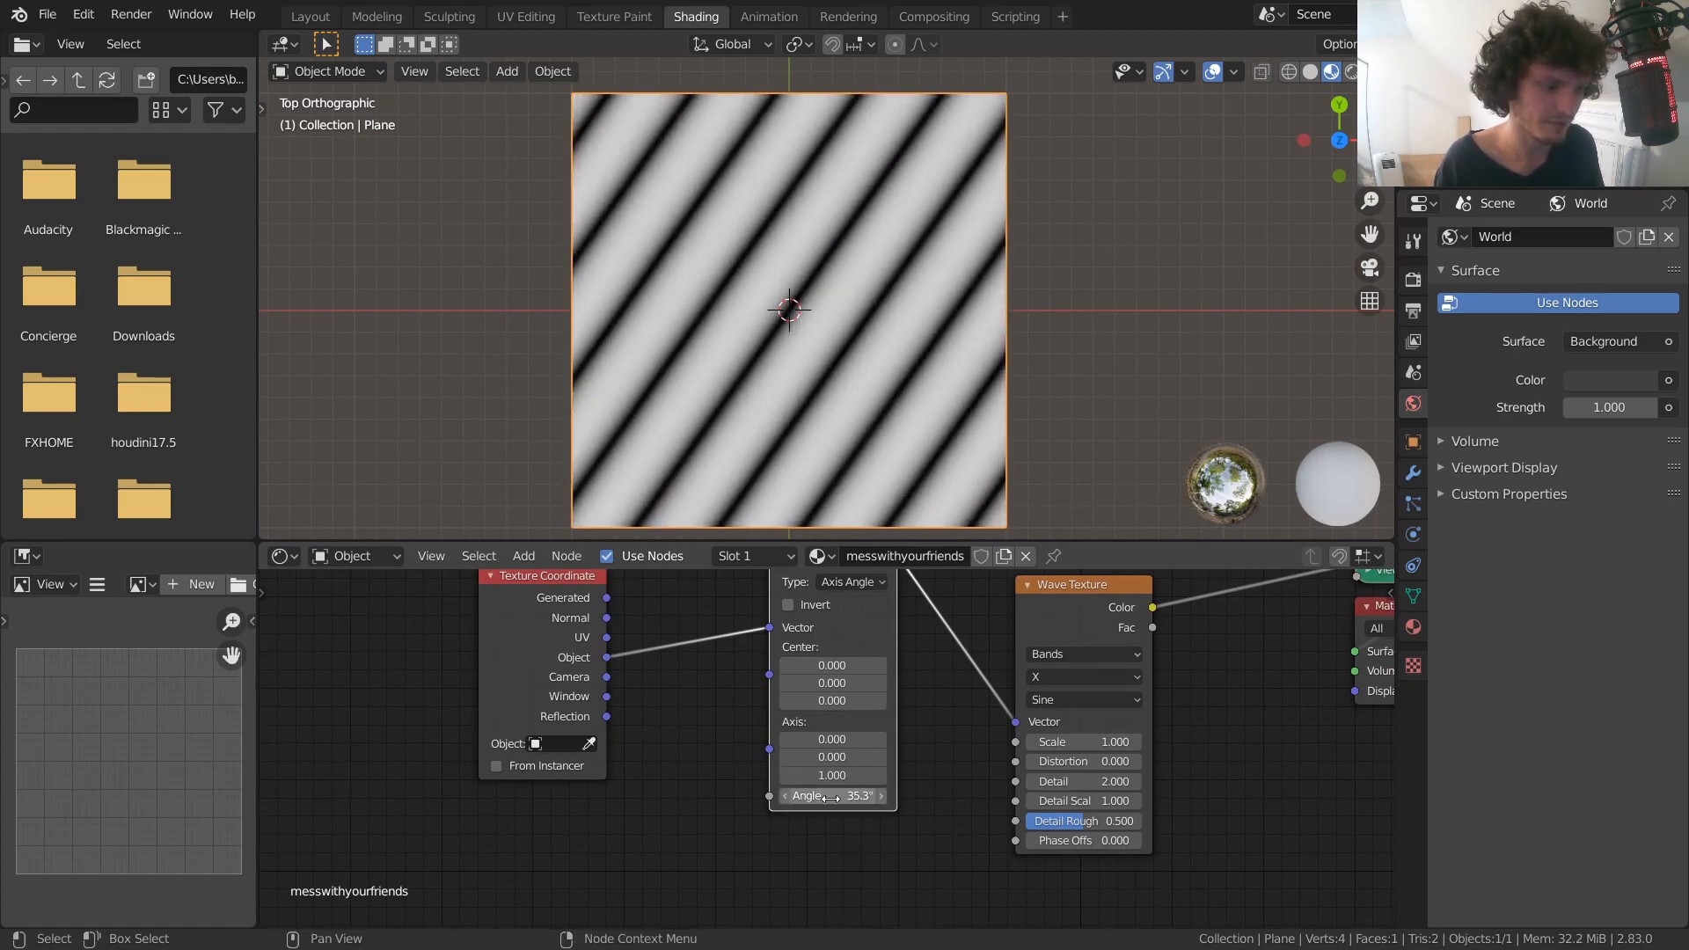
Try shifting the Vector Rotate node's Center to X 5.8 and Y 2.1, and reset both values to 0
{"action": "left_click_drag", "start_coordinate": [832, 665], "coordinate": [861, 683]}
{"action": "left_click_drag", "start_coordinate": [829, 804], "coordinate": [863, 785]}
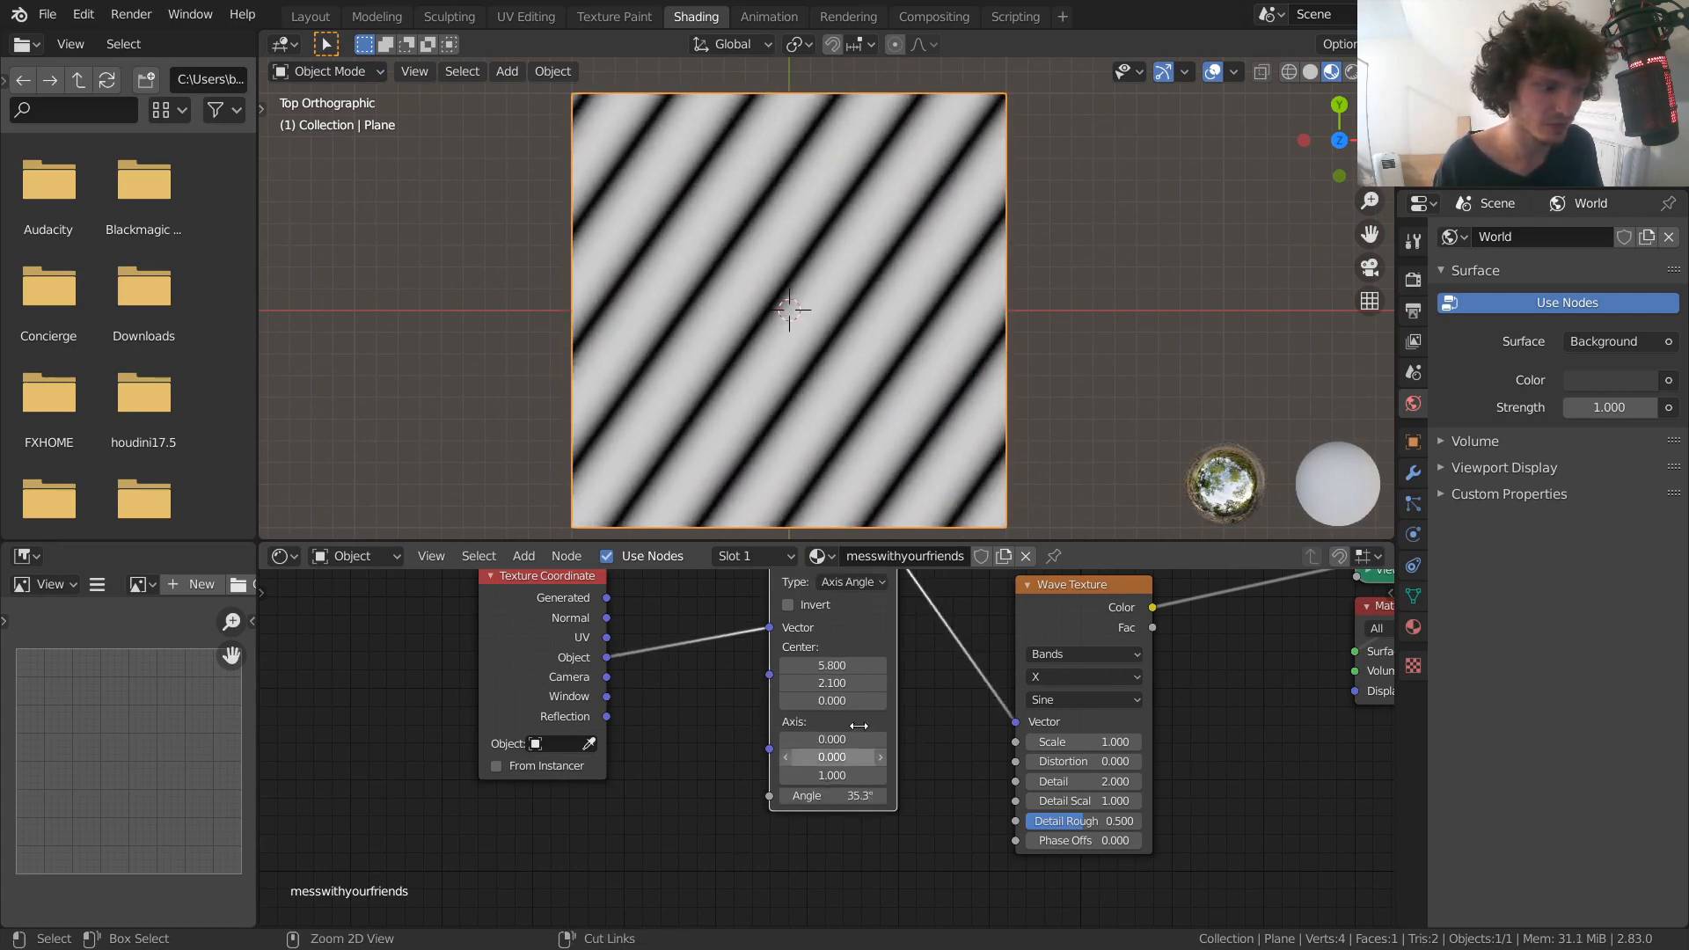
{"action": "left_click_drag", "start_coordinate": [816, 667], "coordinate": [816, 683]}
{"action": "type", "text": "0"}
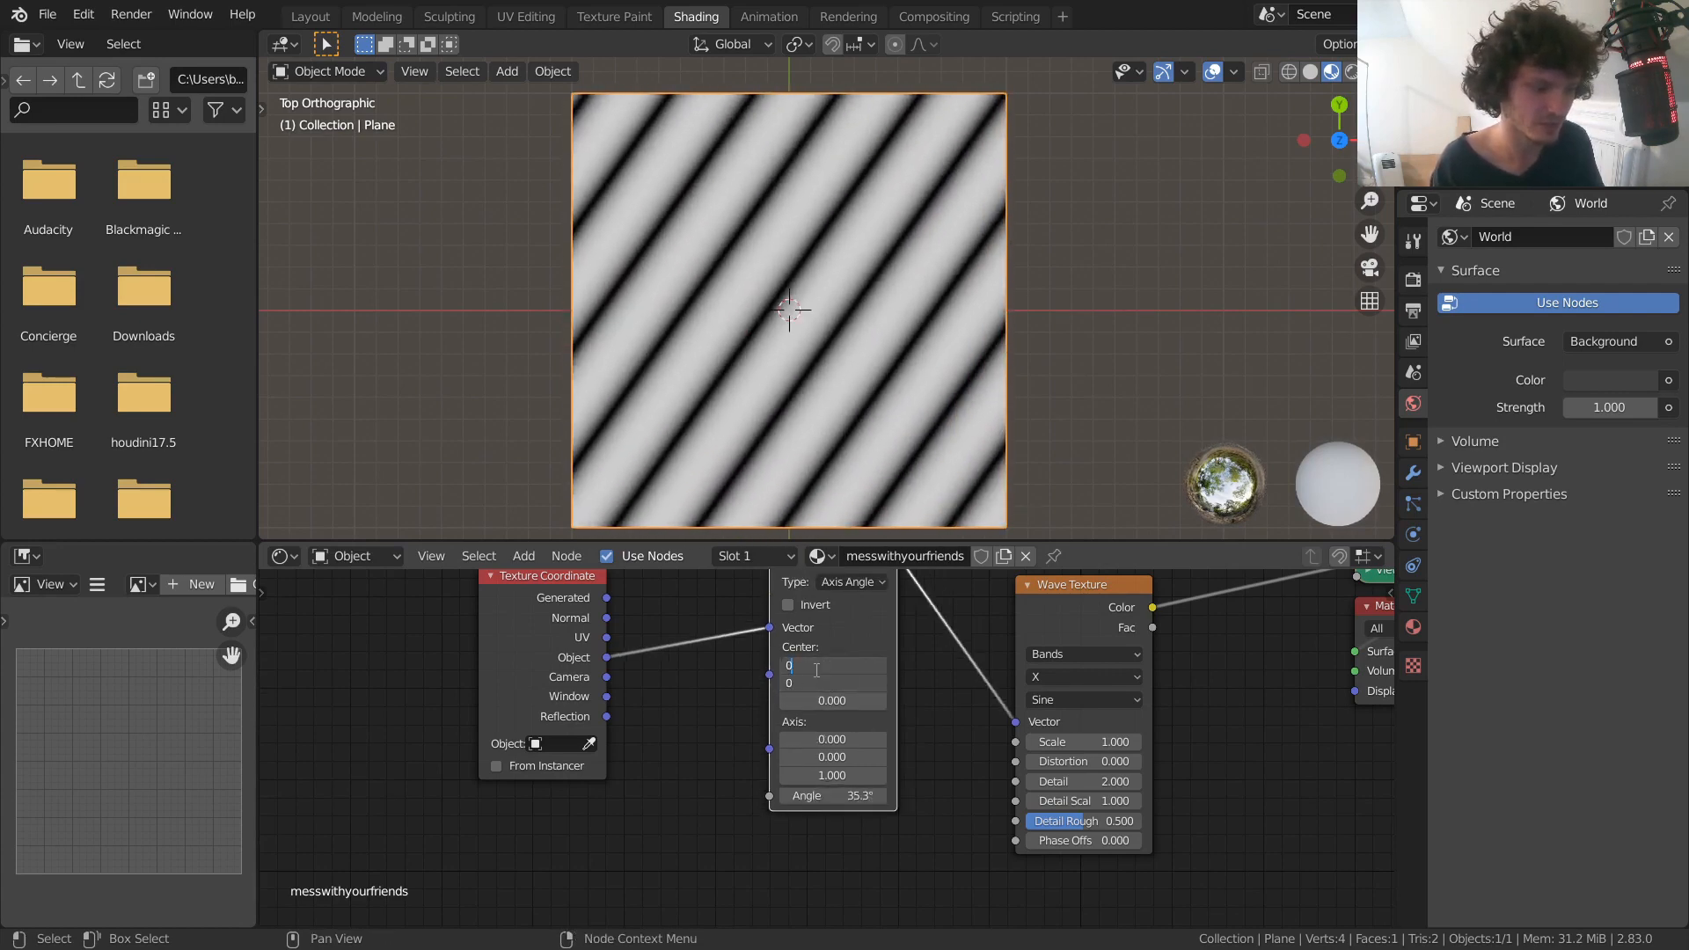
{"action": "key", "text": "Return"}
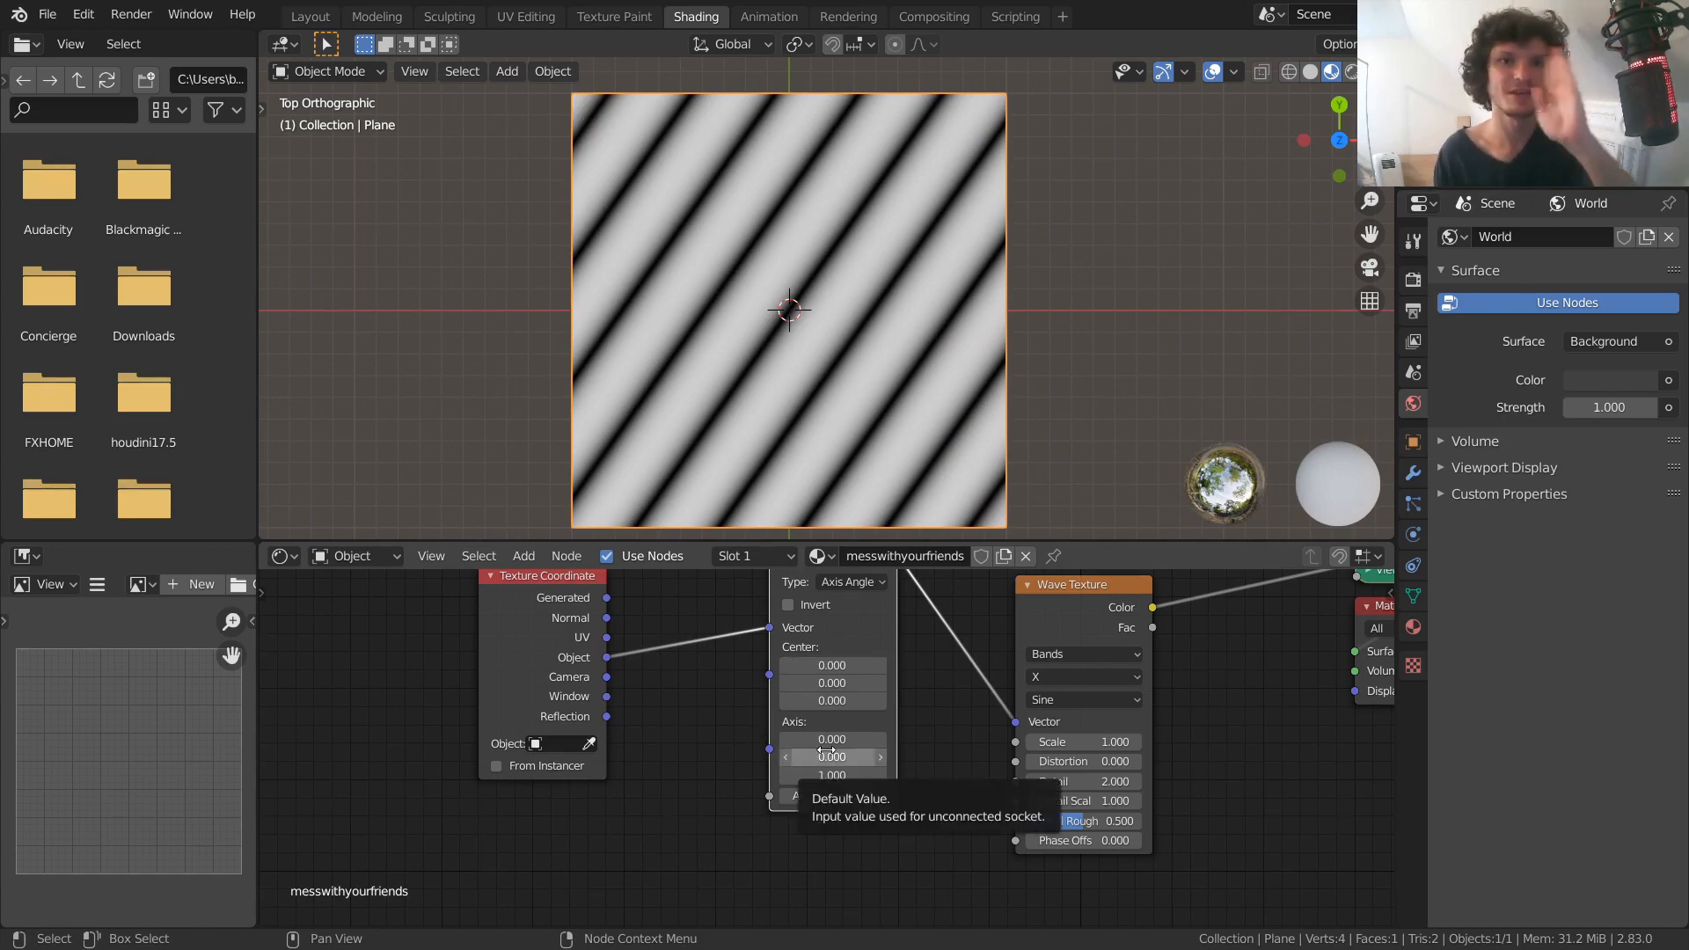
View the plane in perspective and show the X, Y and Z axis lines in the 3D viewport overlays
{"action": "middle_click_drag", "start_coordinate": [651, 406], "coordinate": [770, 225]}
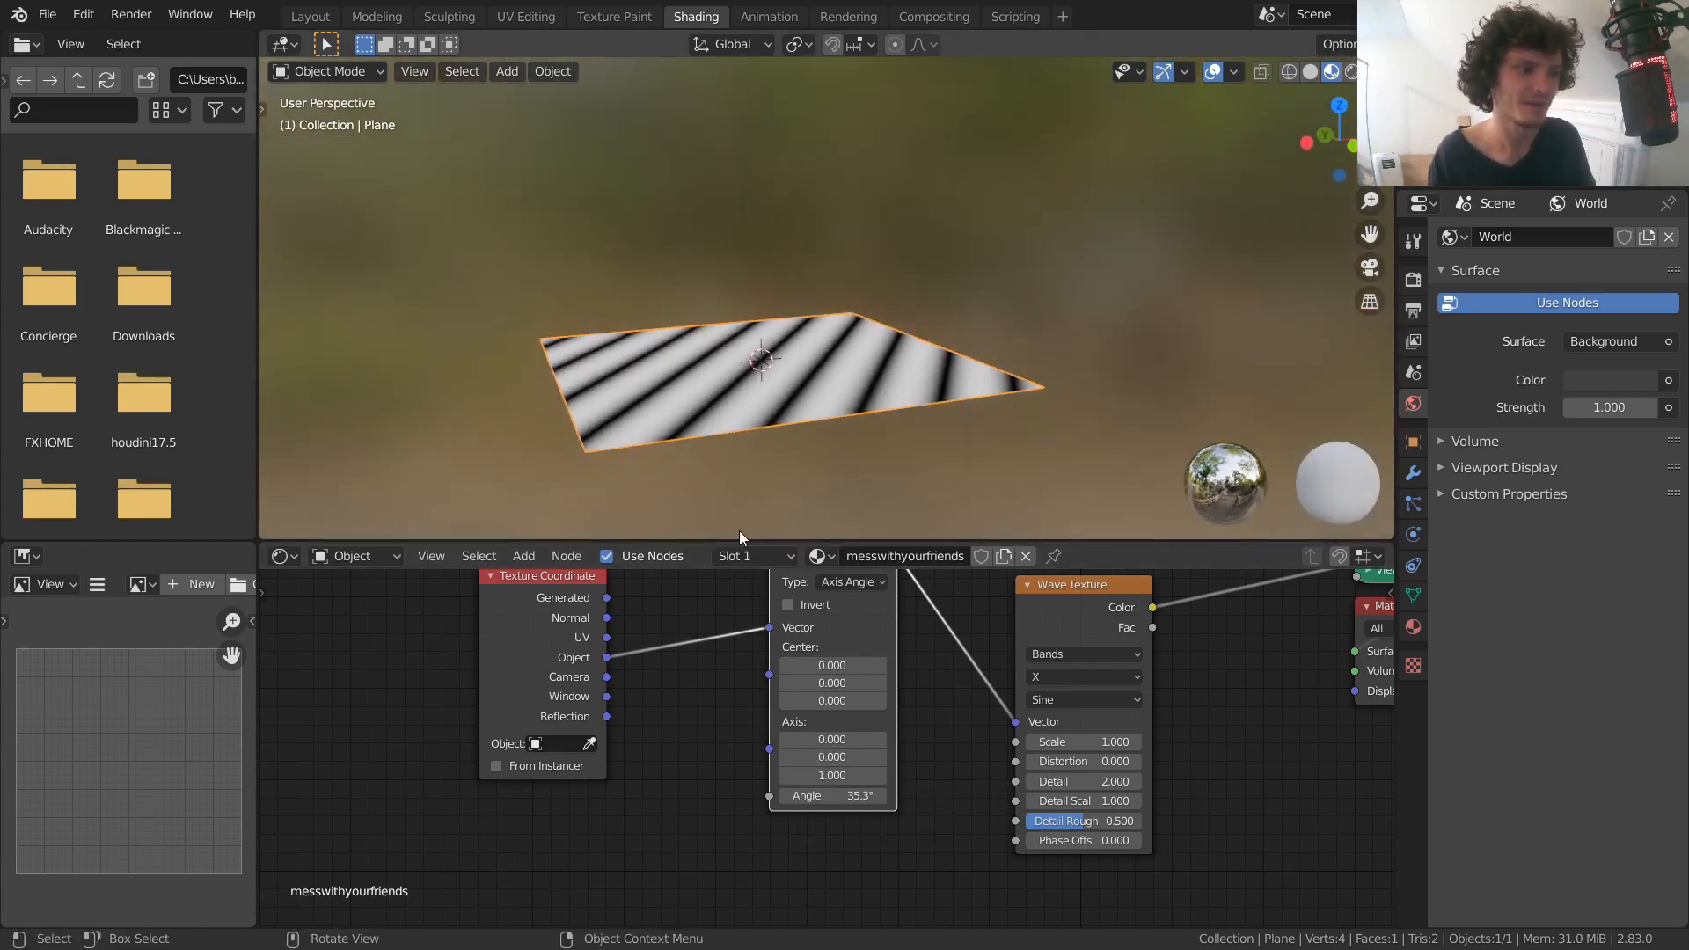
{"action": "left_click", "coordinate": [1233, 76]}
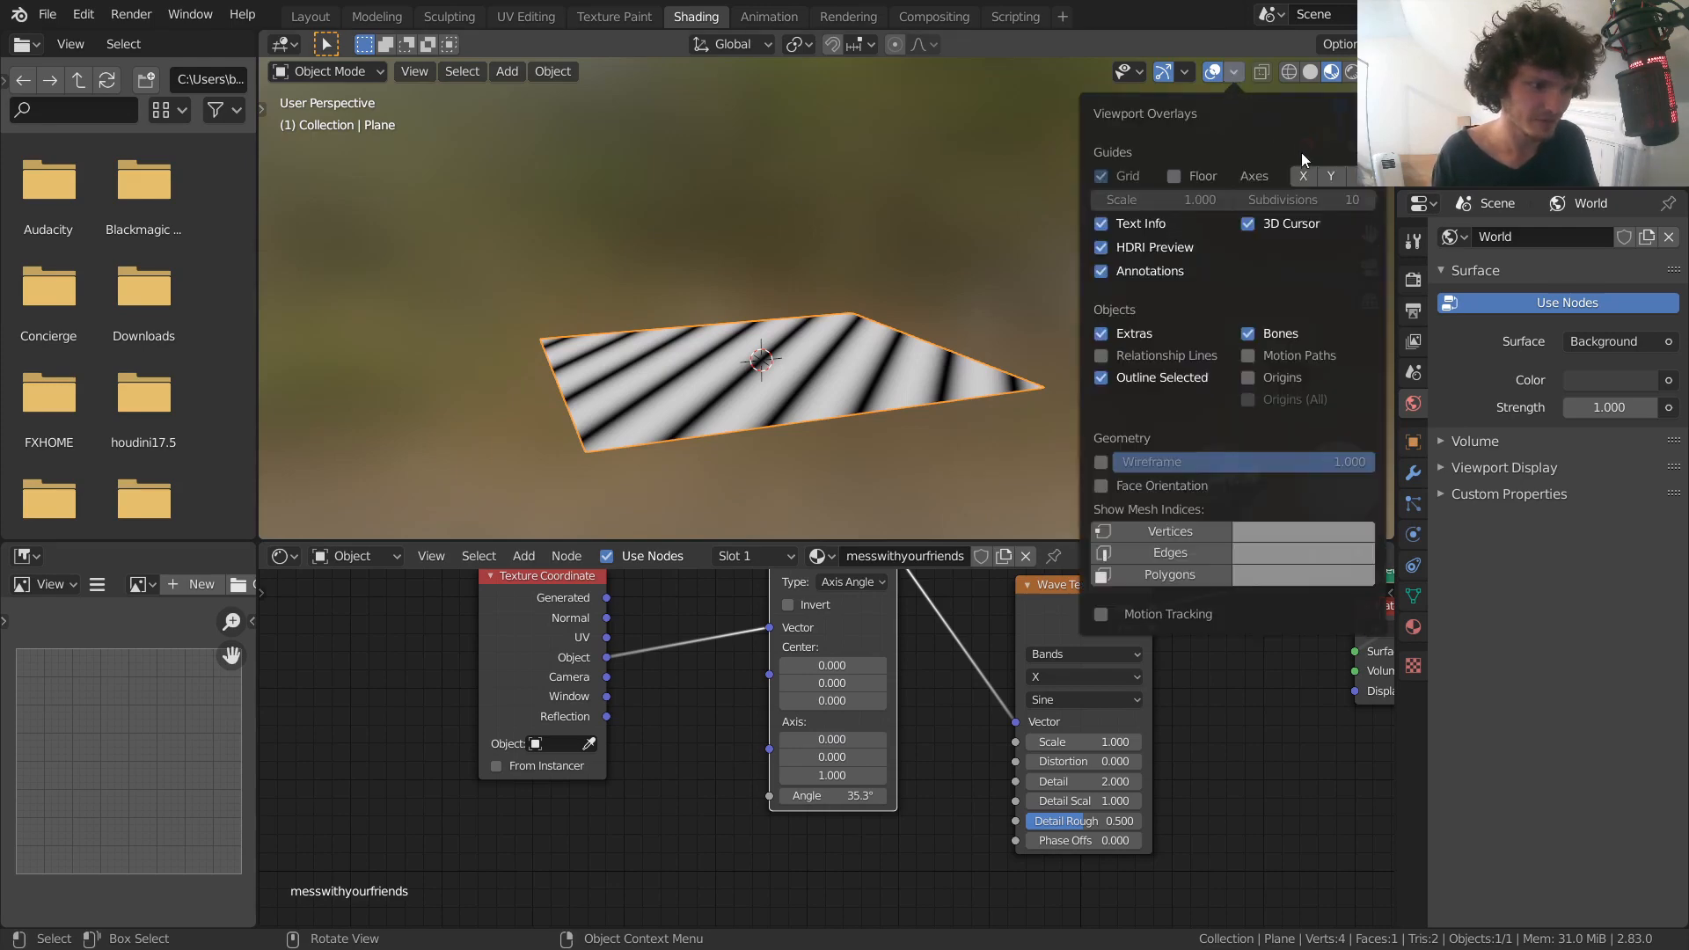
{"action": "left_click", "coordinate": [1328, 178]}
{"action": "left_click", "coordinate": [1355, 178]}
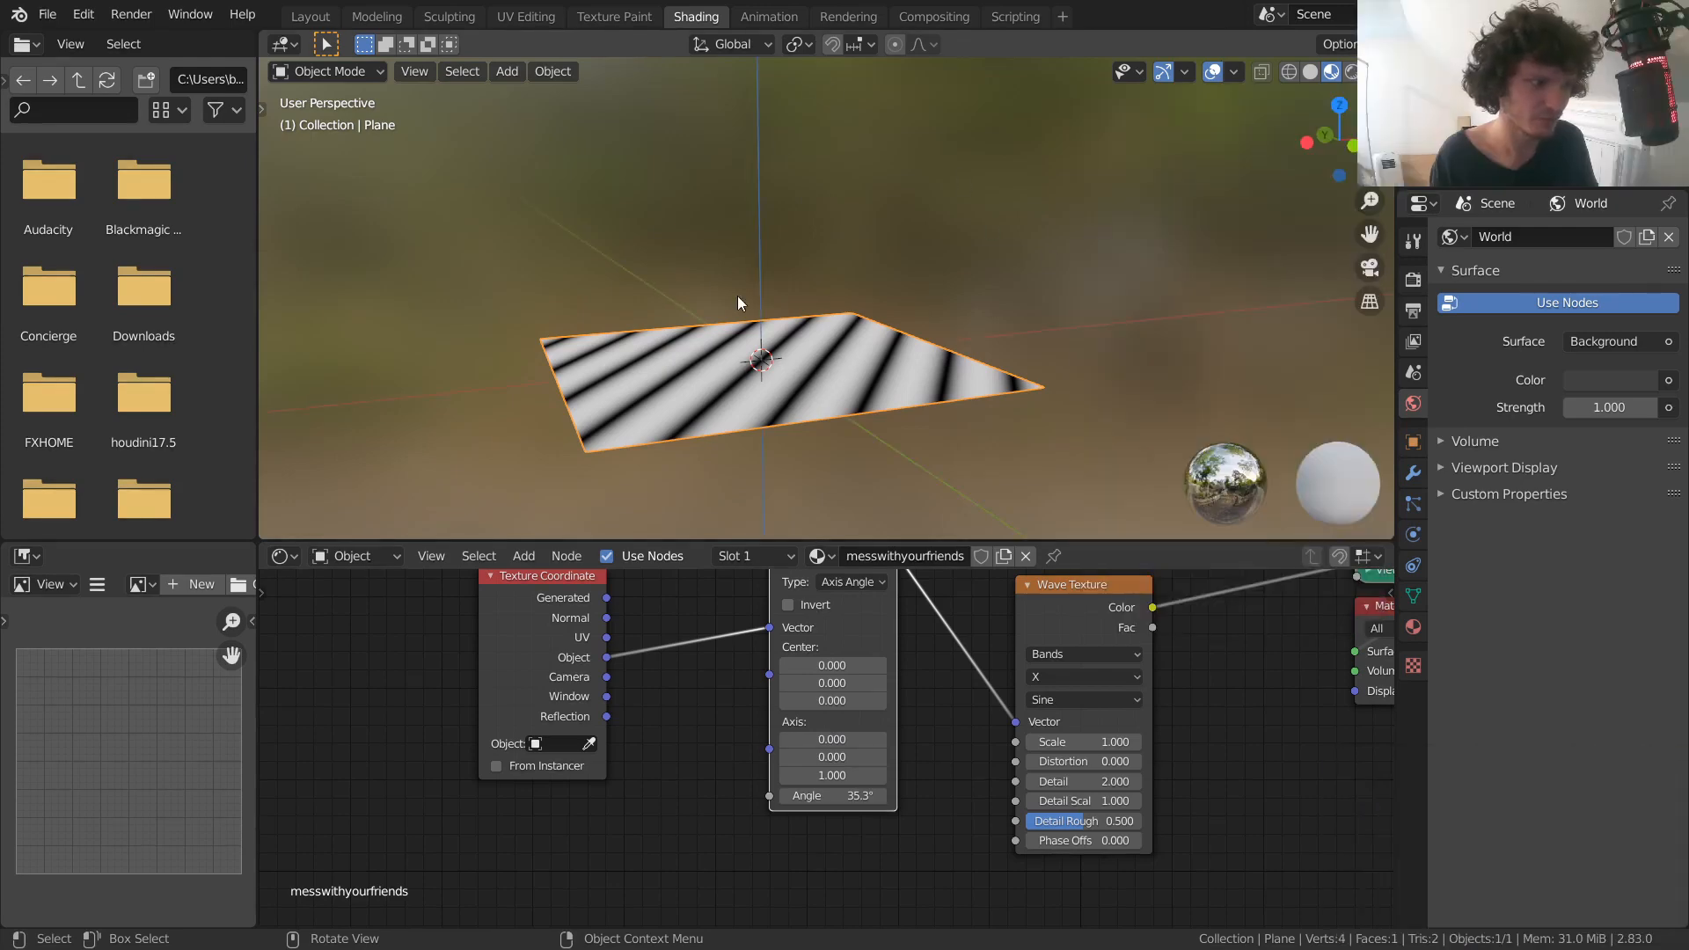
Try a Vector Rotate Angle of -86.4° and undo the change
{"action": "left_click_drag", "start_coordinate": [831, 795], "coordinate": [676, 795]}
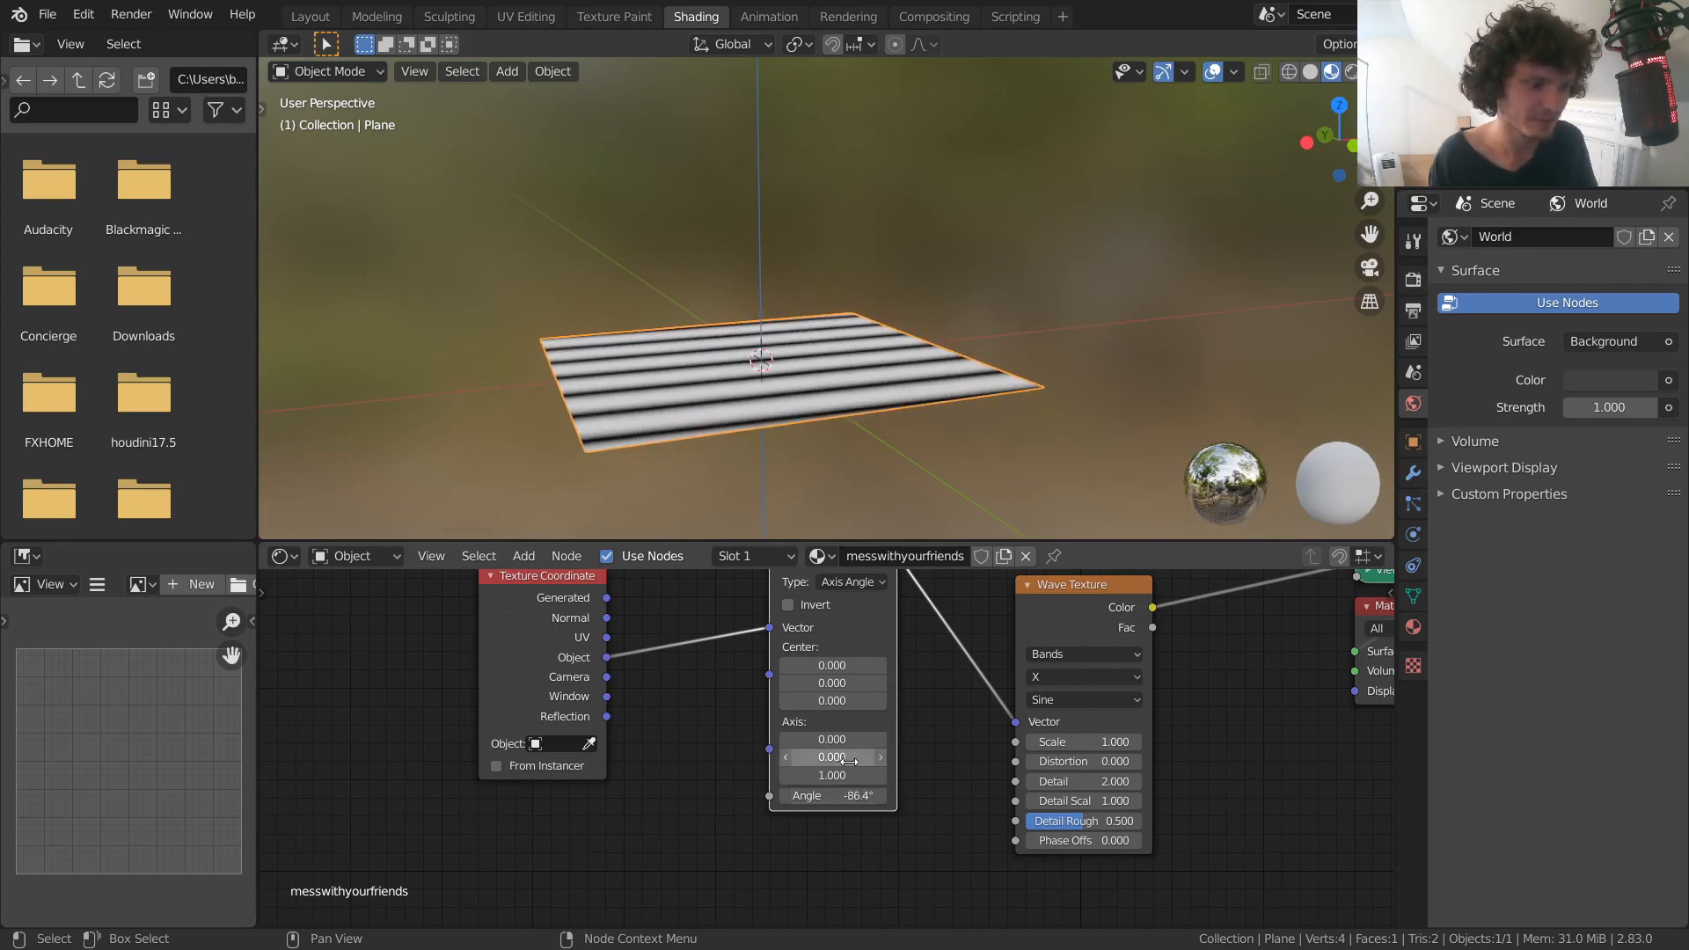
{"action": "key", "text": "ctrl+z"}
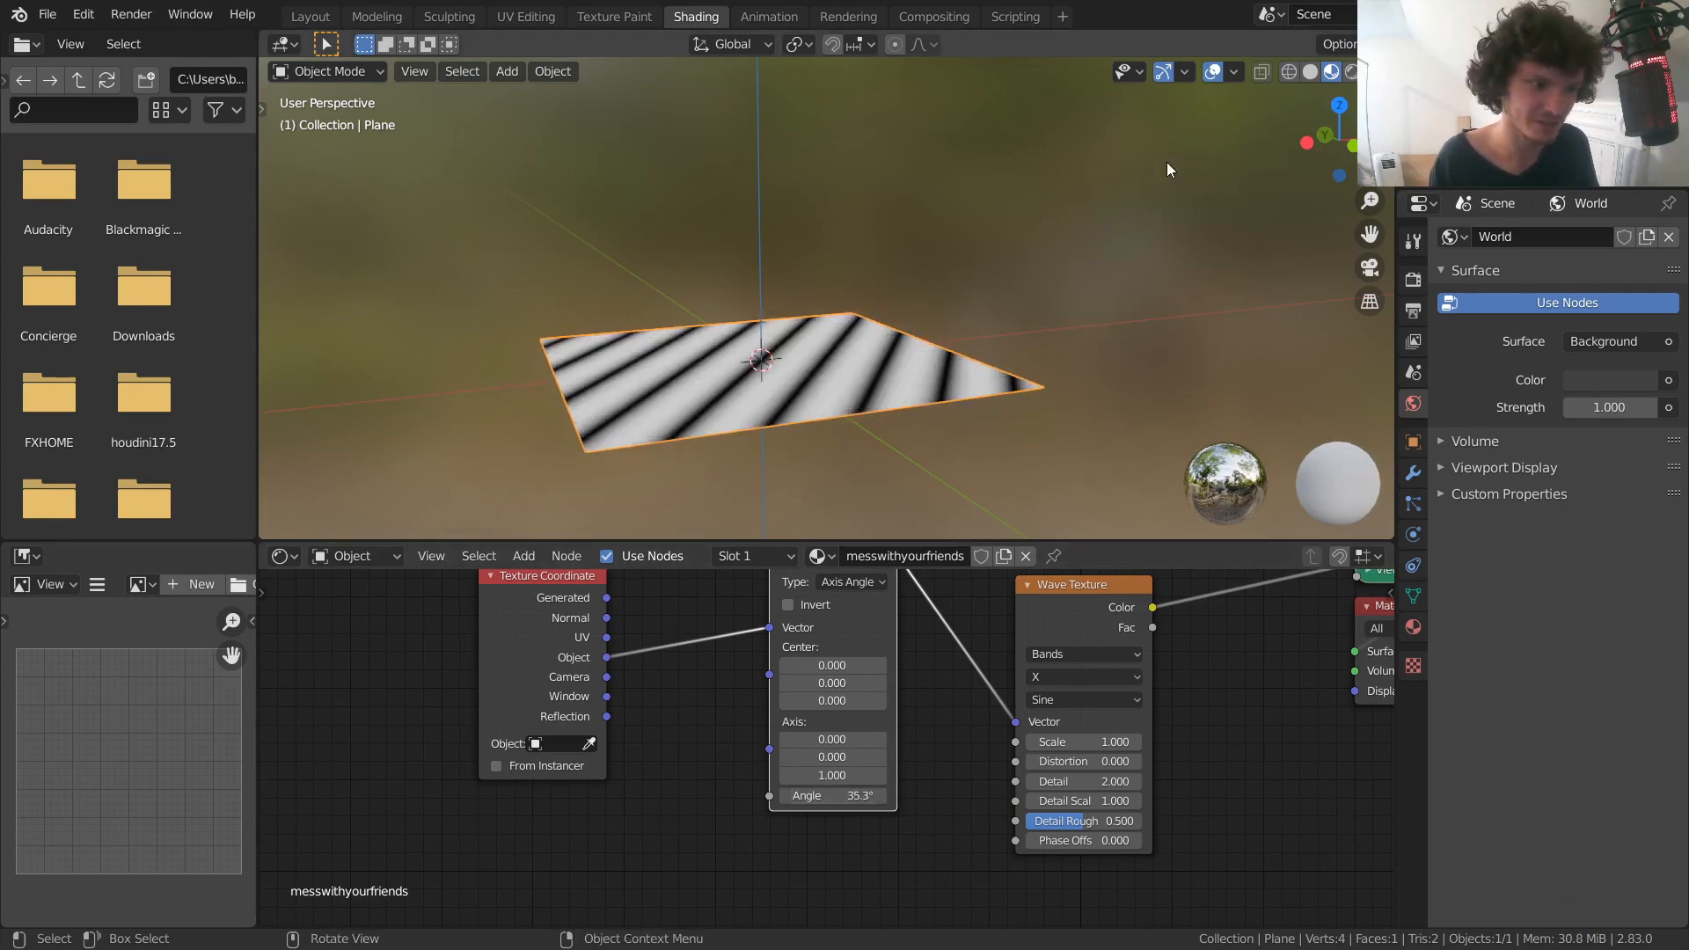
Return the 3D viewport to the top view and set the Vector Rotate node's Angle to 82.7°
{"action": "left_click", "coordinate": [1340, 104]}
{"action": "middle_click_drag", "start_coordinate": [822, 195], "coordinate": [806, 303], "text": "shift"}
{"action": "middle_click_drag", "start_coordinate": [817, 659], "coordinate": [802, 758]}
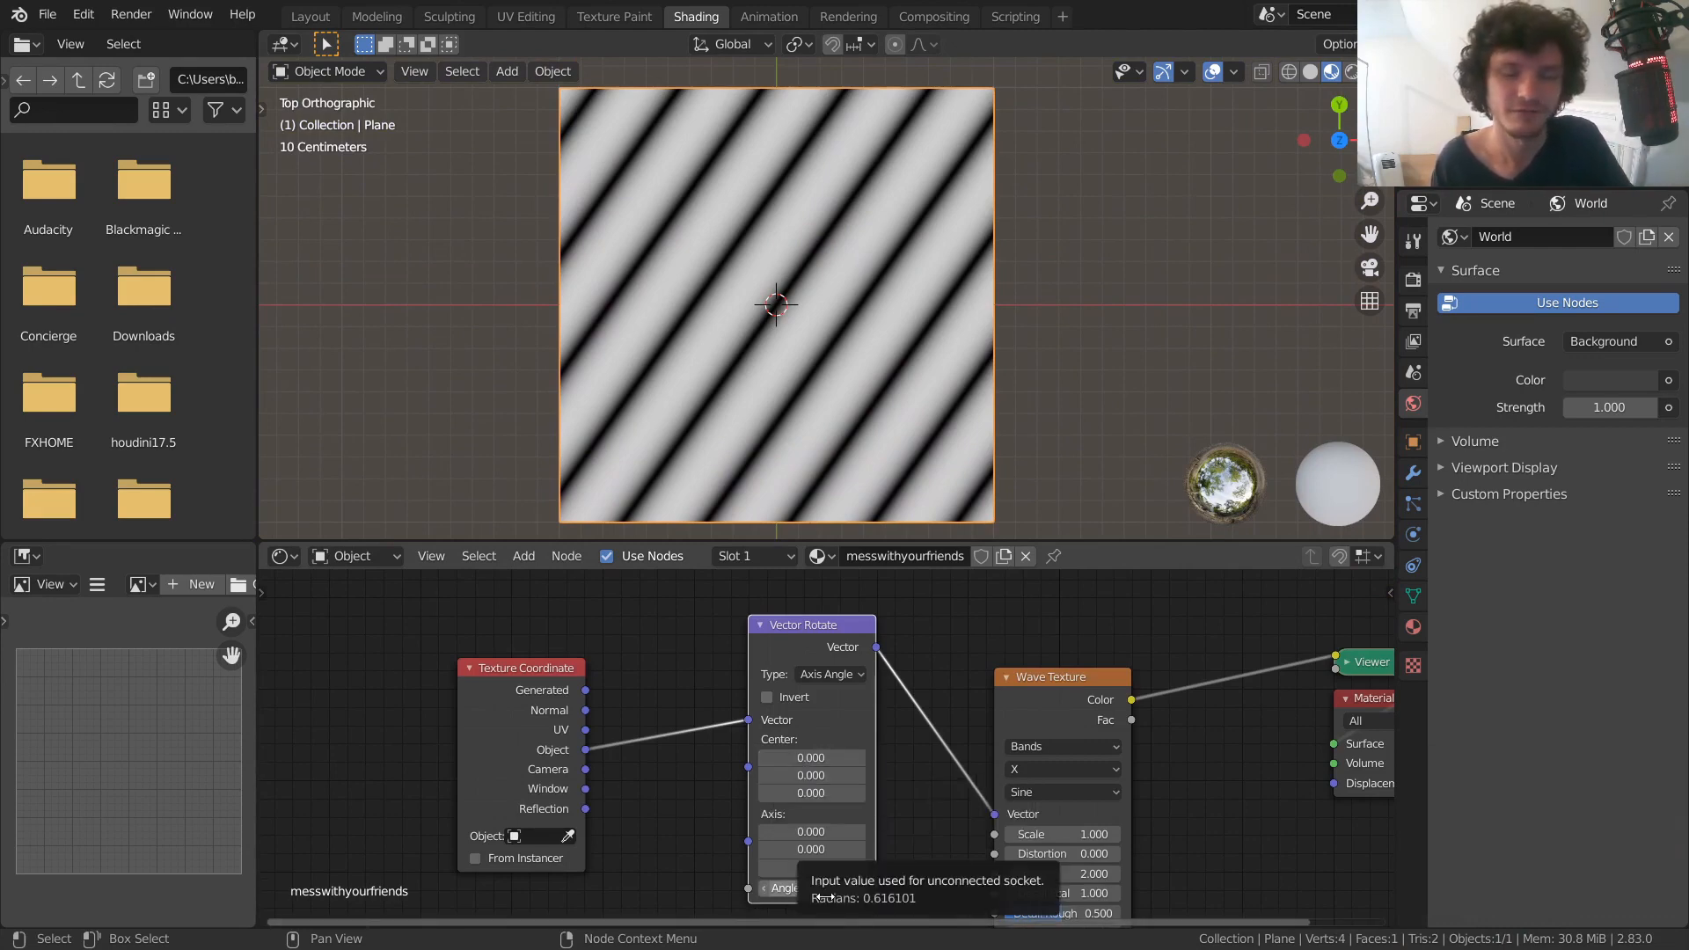
{"action": "mouse_move", "coordinate": [824, 896]}
{"action": "left_mouse_down"}
{"action": "mouse_move", "coordinate": [915, 896]}
{"action": "mouse_move", "coordinate": [838, 888]}
{"action": "left_mouse_up"}
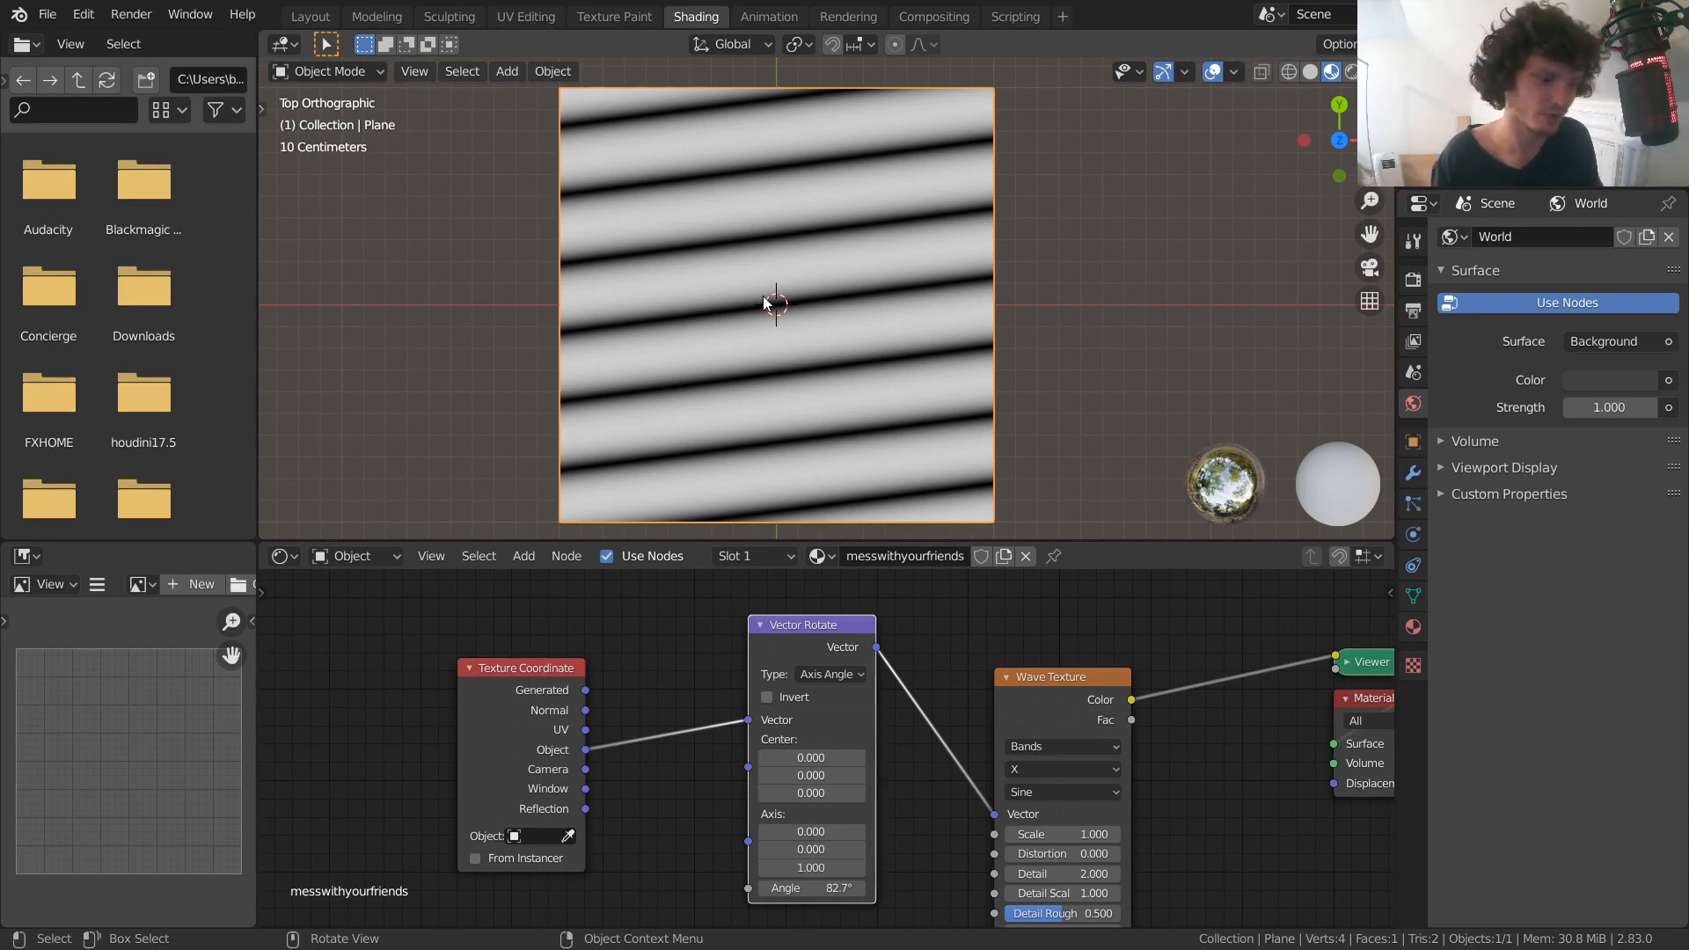
Move the Texture Coordinate node farther from Vector Rotate and place a new Vector Math node below the link between them
{"action": "middle_click_drag", "start_coordinate": [577, 682], "coordinate": [899, 723]}
{"action": "left_click_drag", "start_coordinate": [899, 723], "coordinate": [446, 685]}
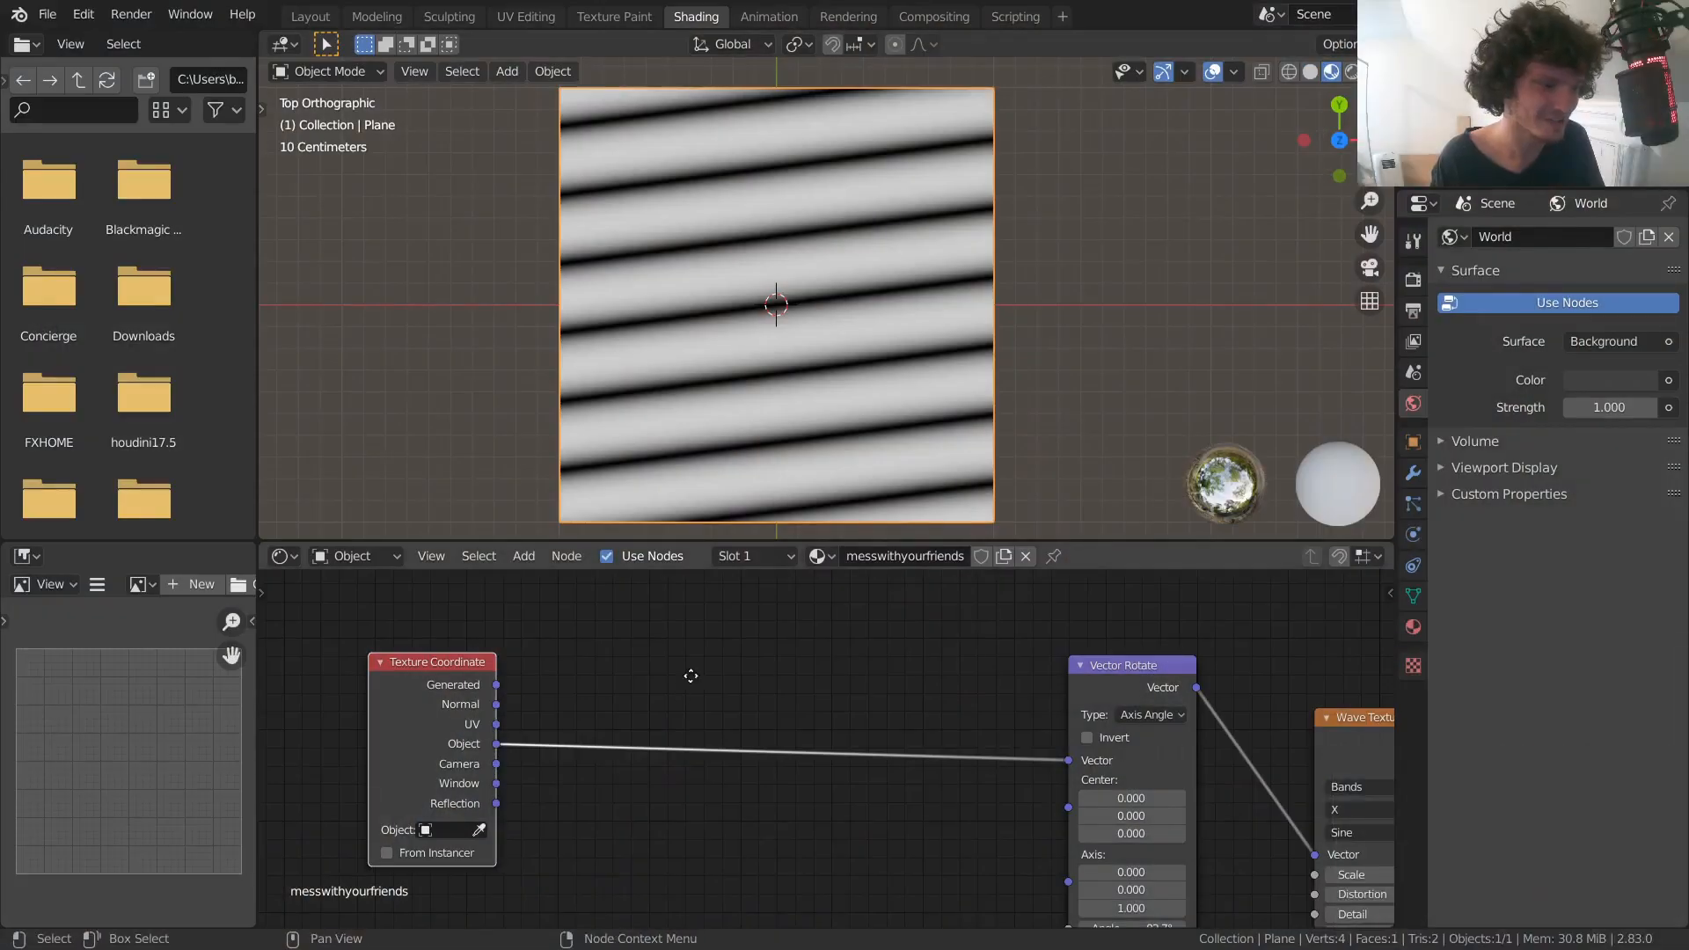
{"action": "middle_click_drag", "start_coordinate": [690, 676], "coordinate": [743, 647]}
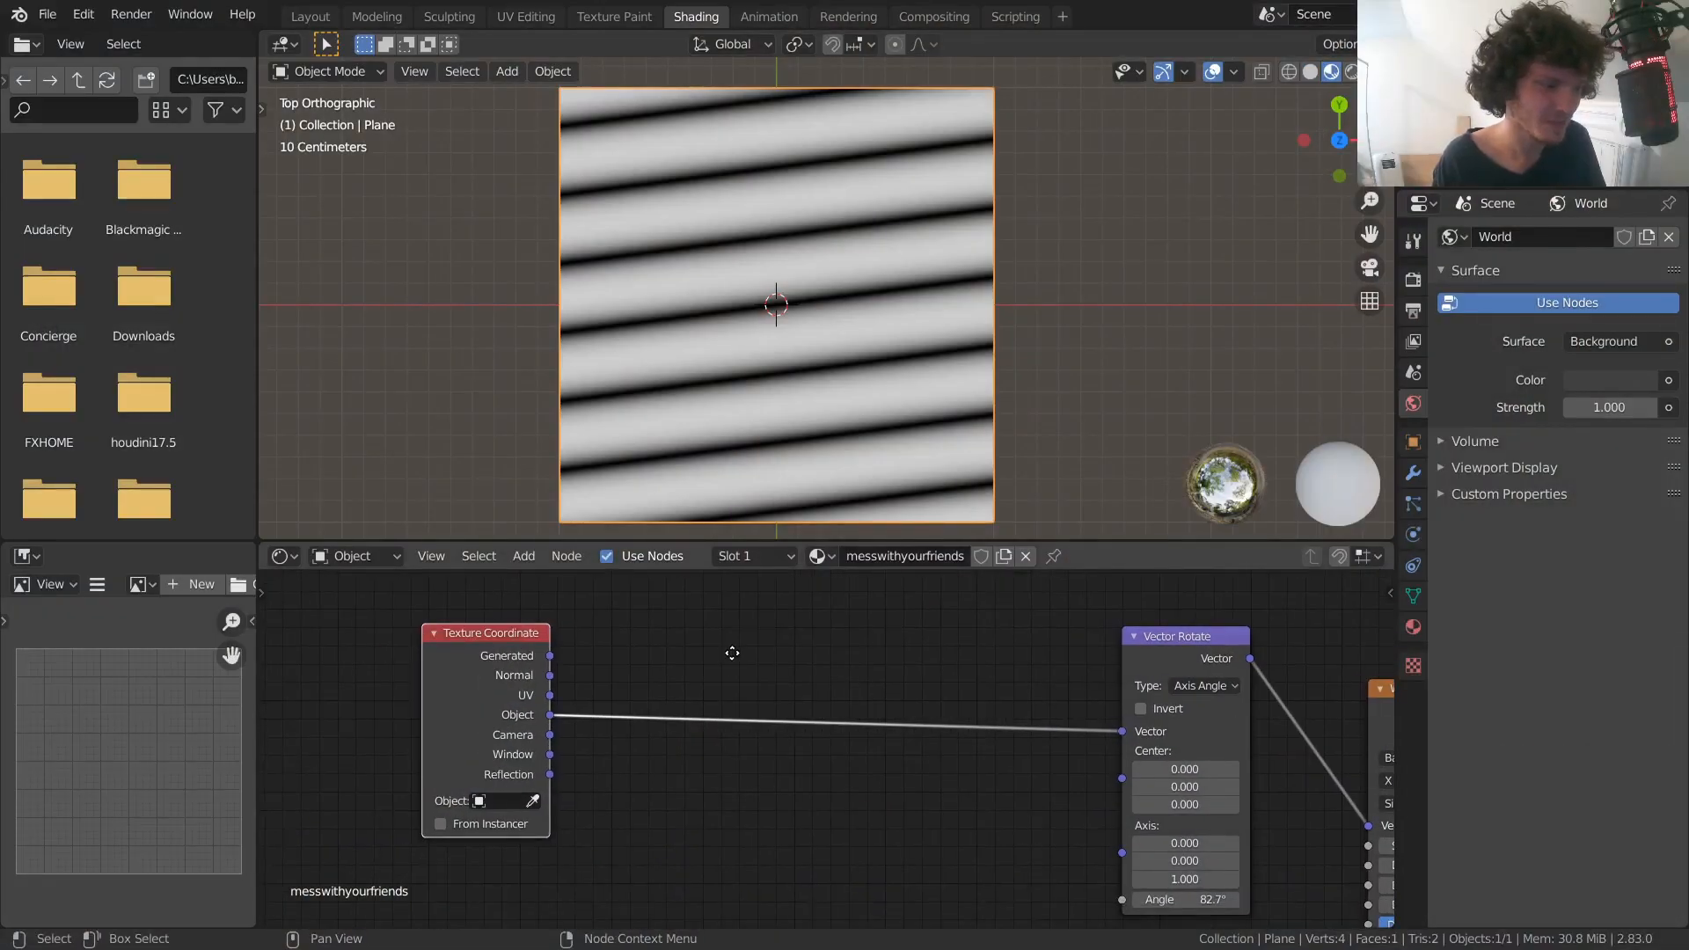
{"action": "key", "text": "shift+a"}
{"action": "left_click", "coordinate": [710, 598]}
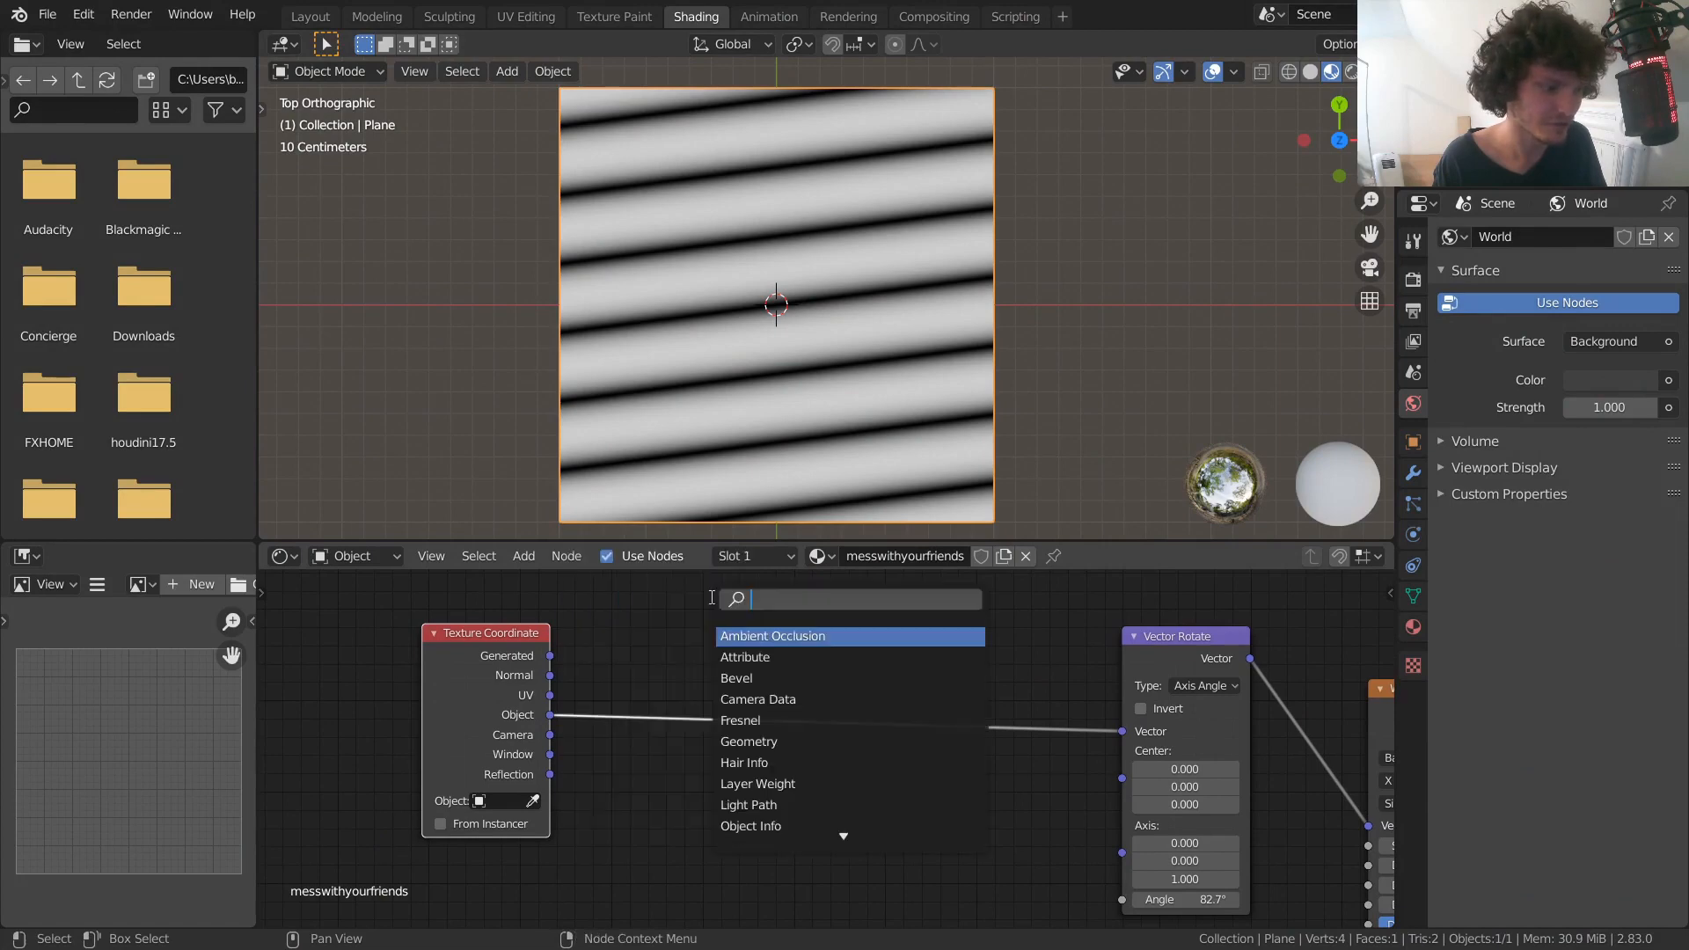
{"action": "type", "text": "vect"}
{"action": "left_click", "coordinate": [782, 718]}
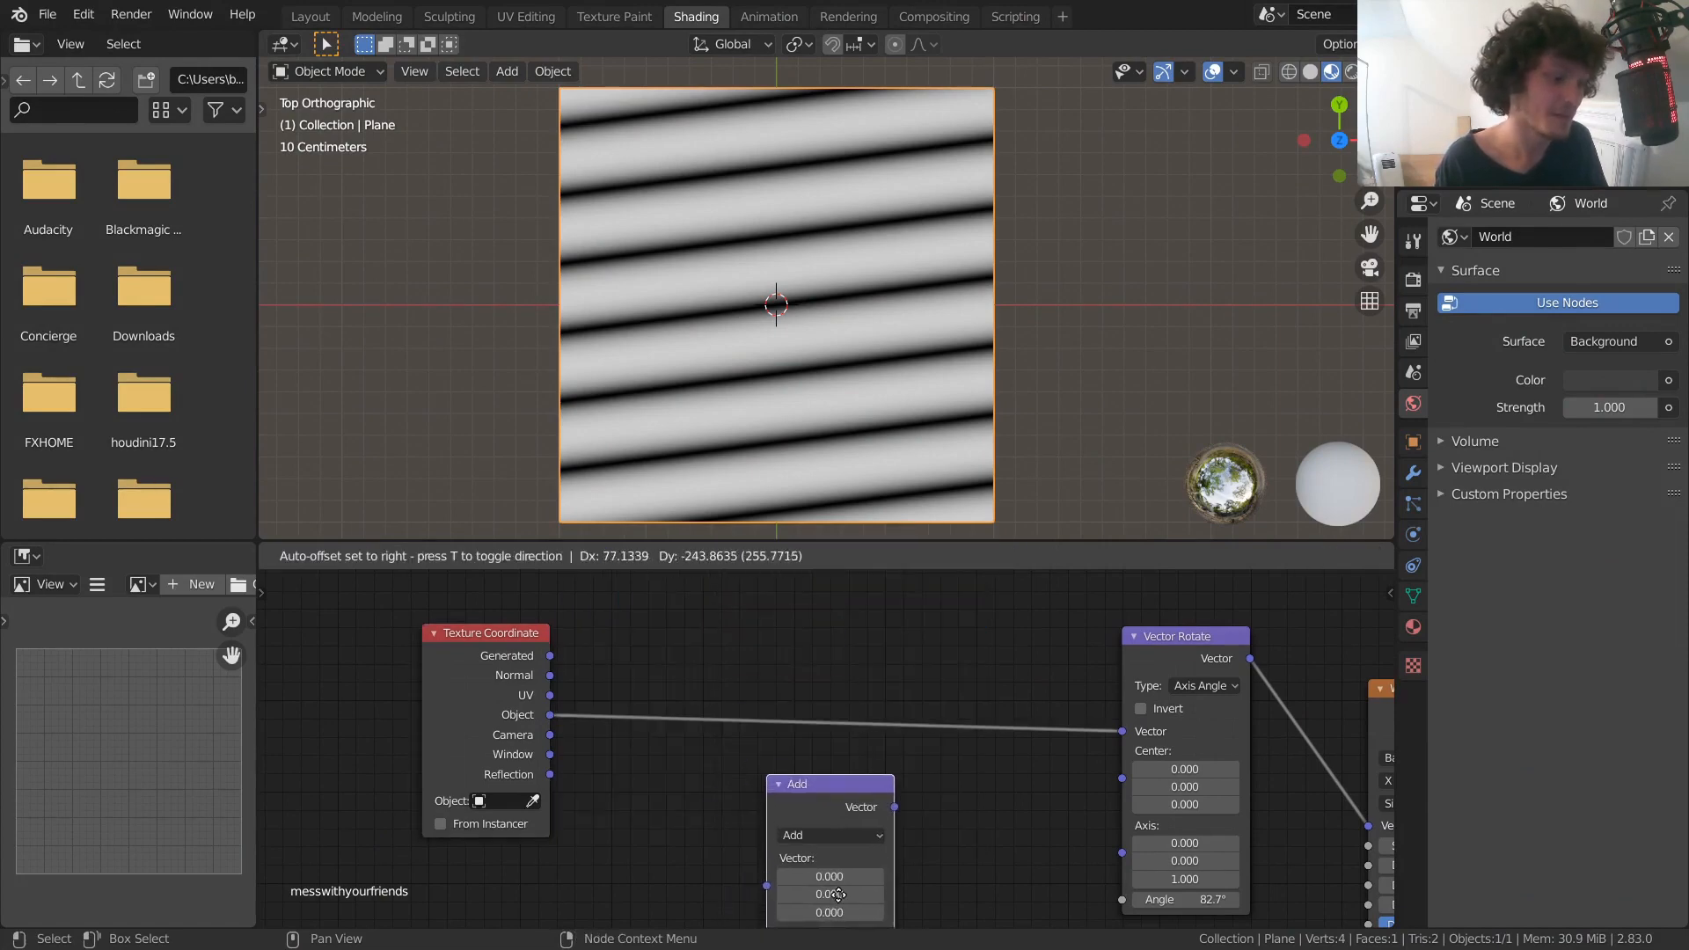
{"action": "left_click", "coordinate": [836, 890]}
{"action": "middle_click_drag", "start_coordinate": [802, 782], "coordinate": [834, 722]}
{"action": "left_click_drag", "start_coordinate": [835, 721], "coordinate": [834, 708]}
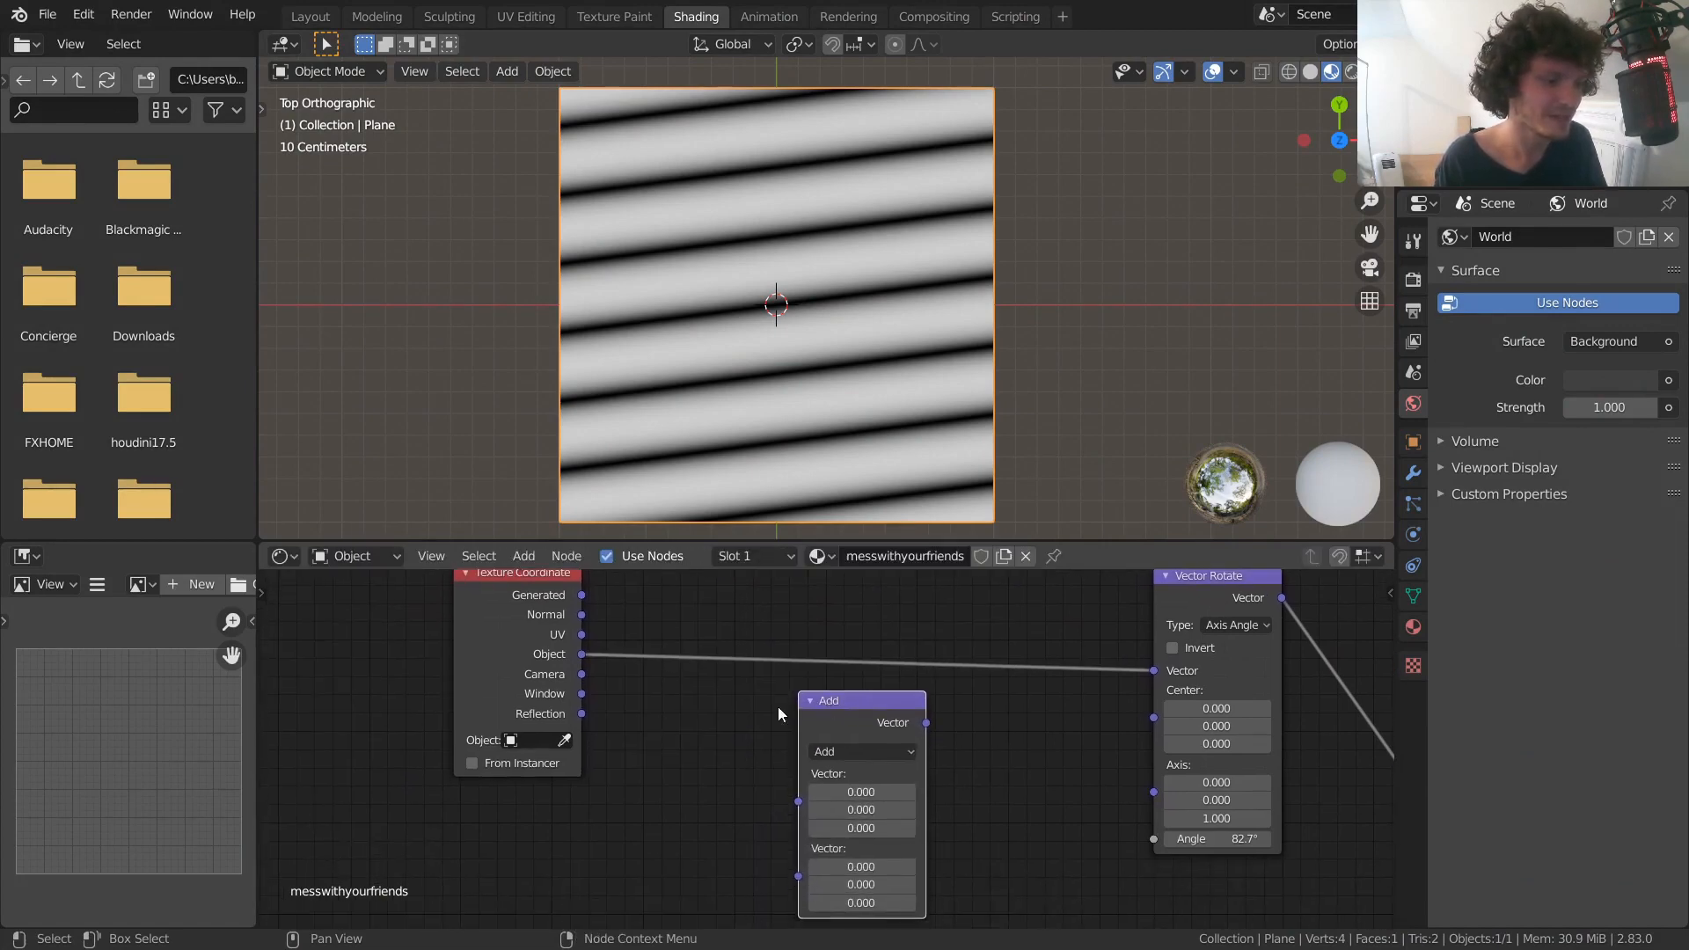
Connect the Texture Coordinate node's Object output to the Vector Math node and set its operation to Length
{"action": "left_click_drag", "start_coordinate": [581, 661], "coordinate": [800, 802]}
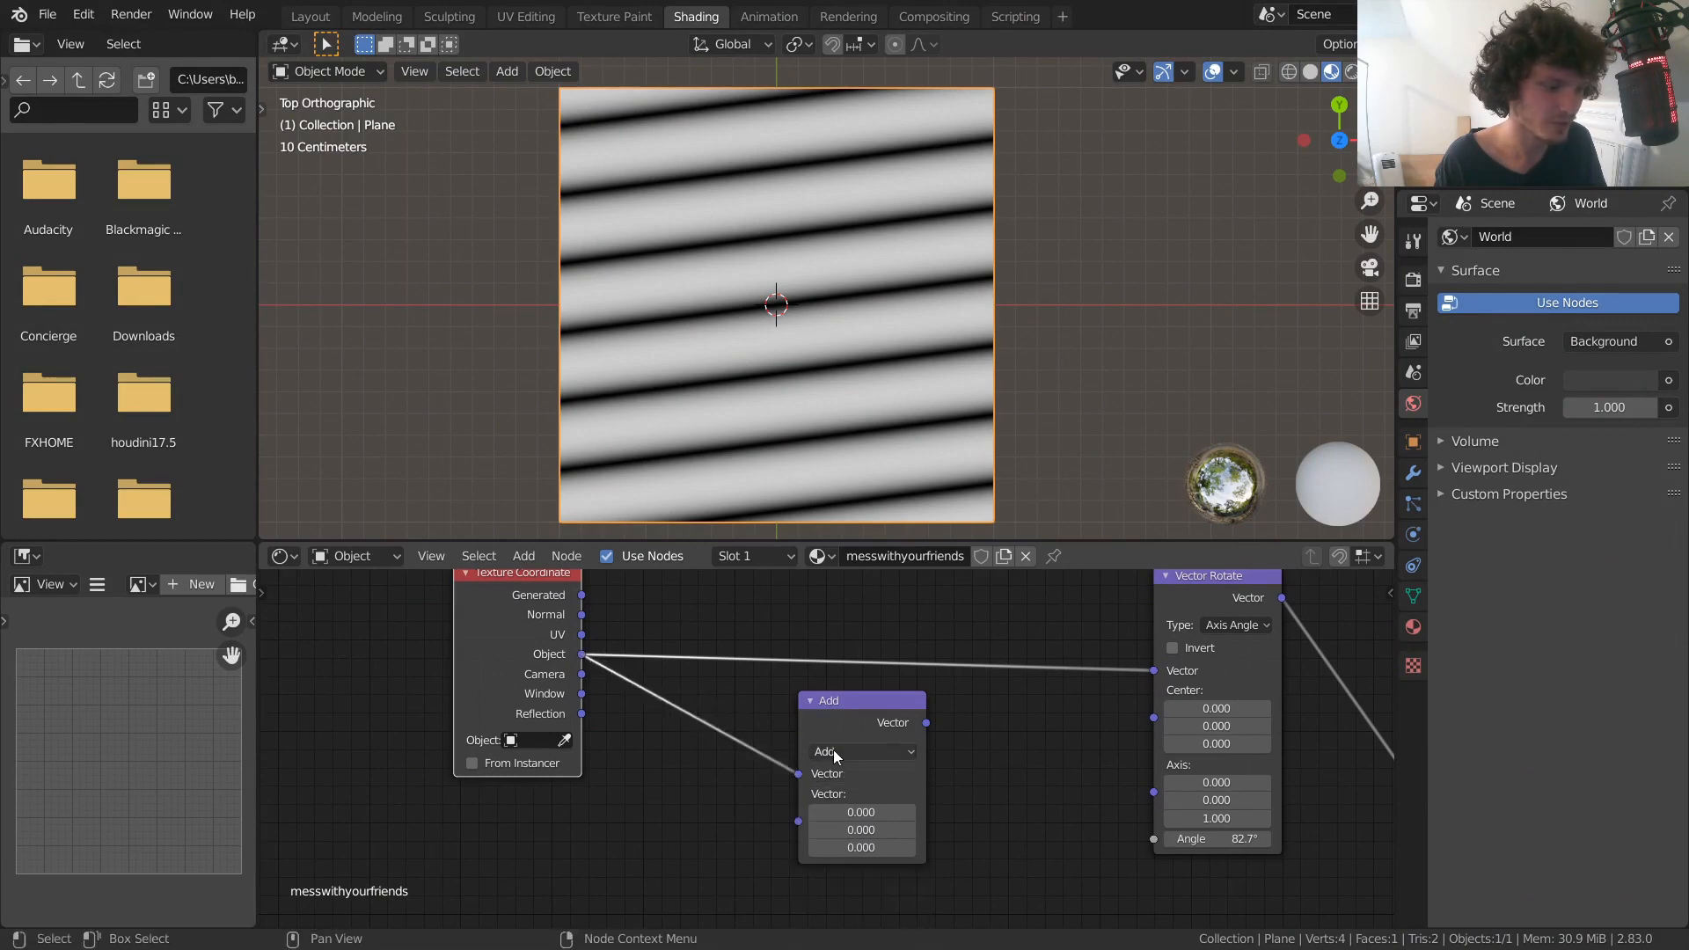
{"action": "left_click", "coordinate": [834, 754]}
{"action": "left_click", "coordinate": [831, 533]}
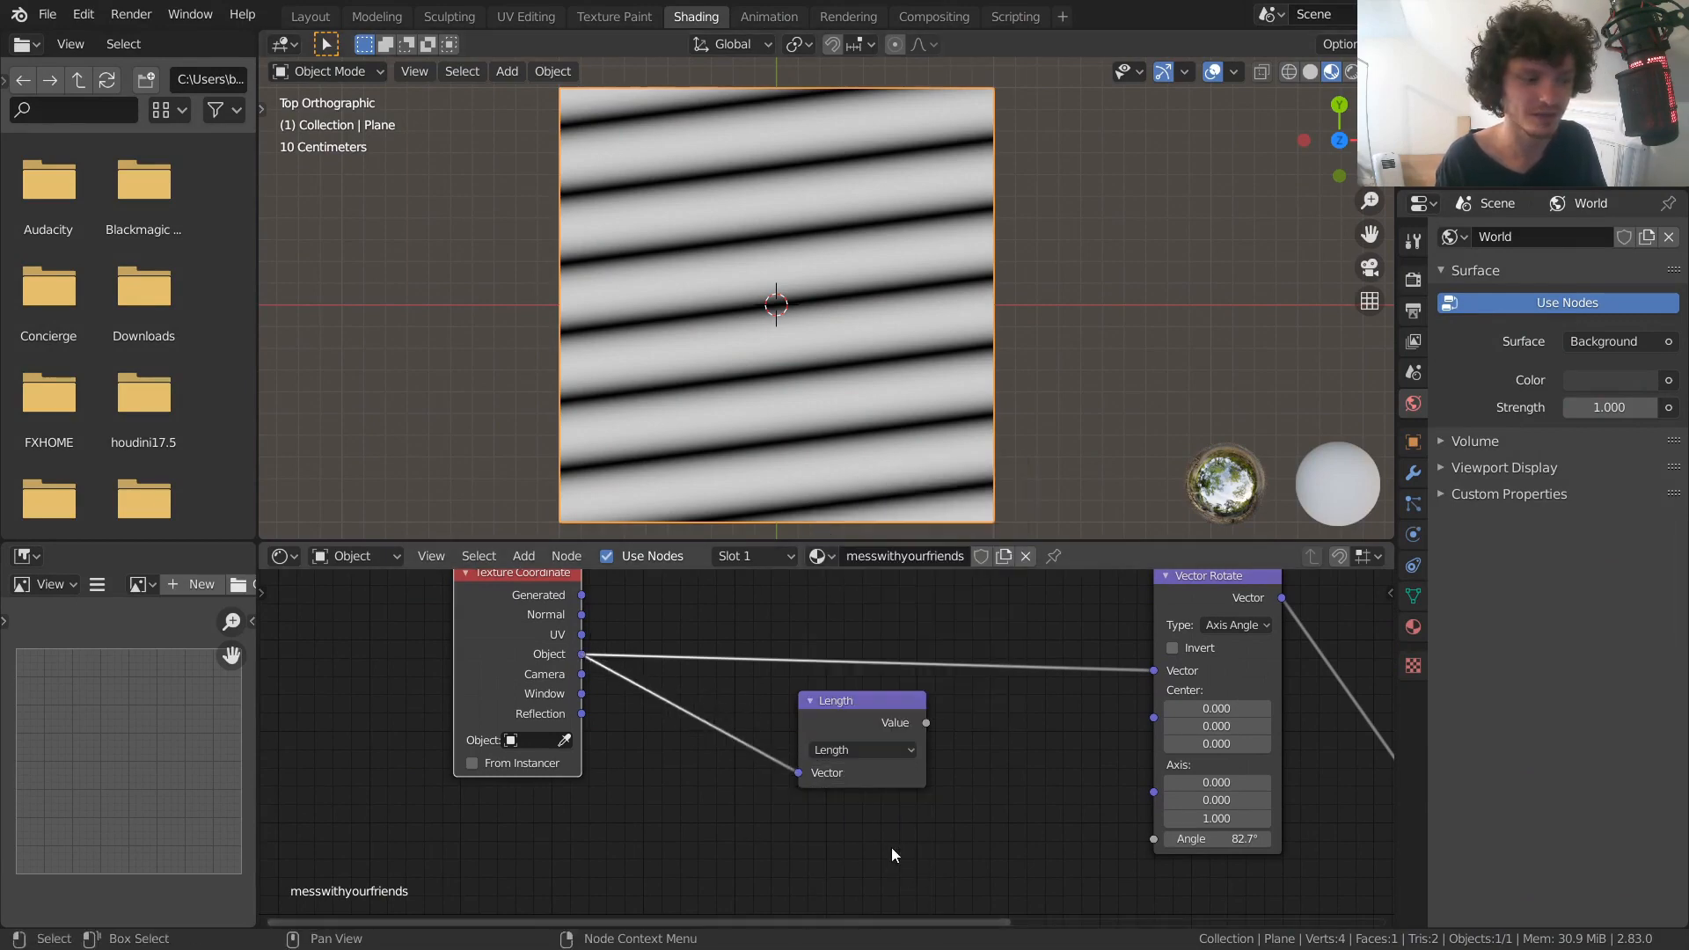
Preview the Length node's output on the plane, and switch the preview back to the Wave Texture
{"action": "left_click", "coordinate": [842, 717], "text": "ctrl+shift"}
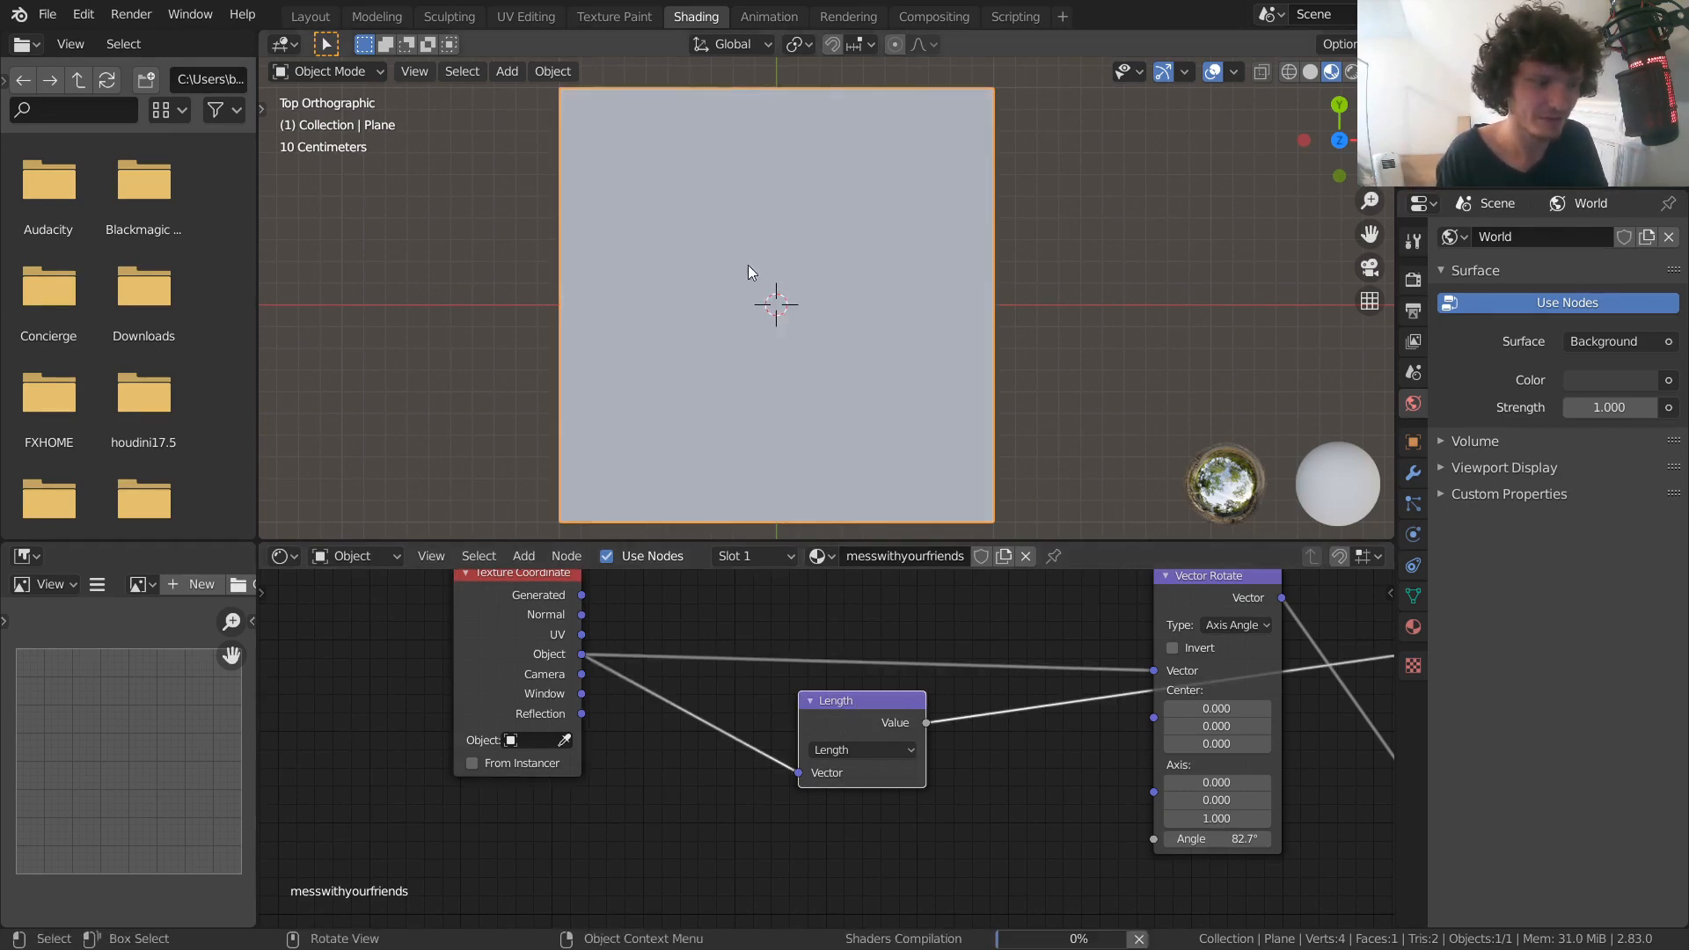
{"action": "scroll", "coordinate": [762, 293], "scroll_direction": "up", "scroll_amount": 1}
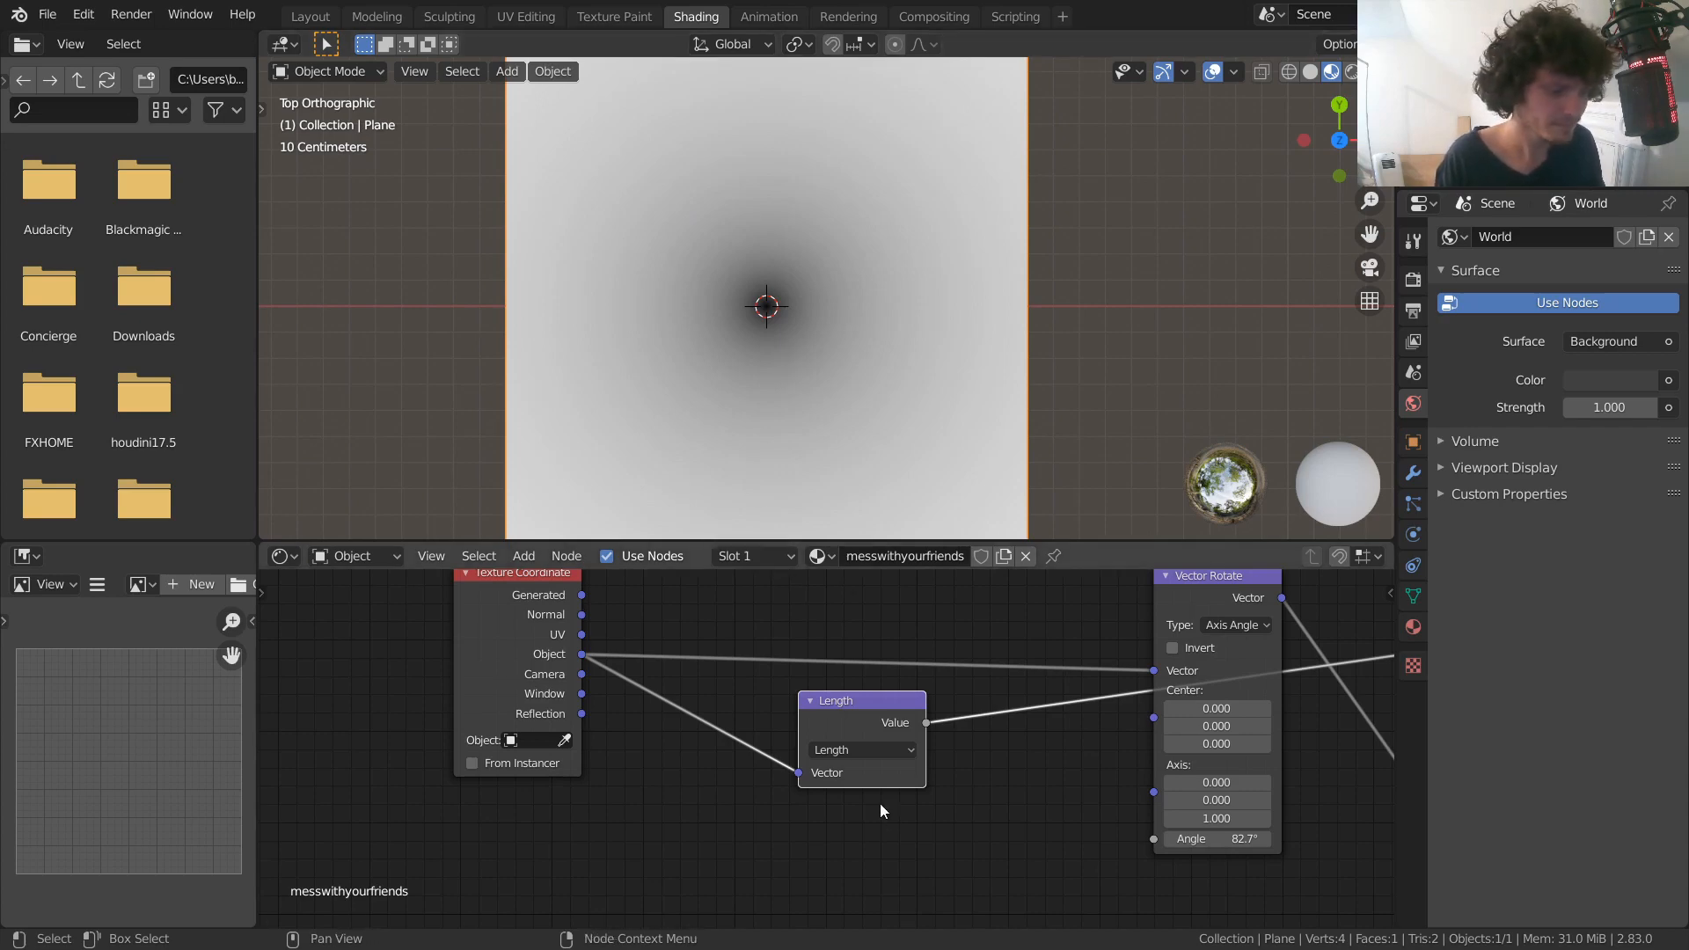
{"action": "middle_click_drag", "start_coordinate": [912, 734], "coordinate": [558, 740]}
{"action": "left_click", "coordinate": [1117, 635], "text": "ctrl+shift"}
Connect the Length node's Value output to the Vector Rotate node's Angle input
{"action": "middle_click_drag", "start_coordinate": [719, 682], "coordinate": [889, 670]}
{"action": "left_click_drag", "start_coordinate": [745, 718], "coordinate": [825, 658]}
{"action": "left_click_drag", "start_coordinate": [900, 783], "coordinate": [975, 836]}
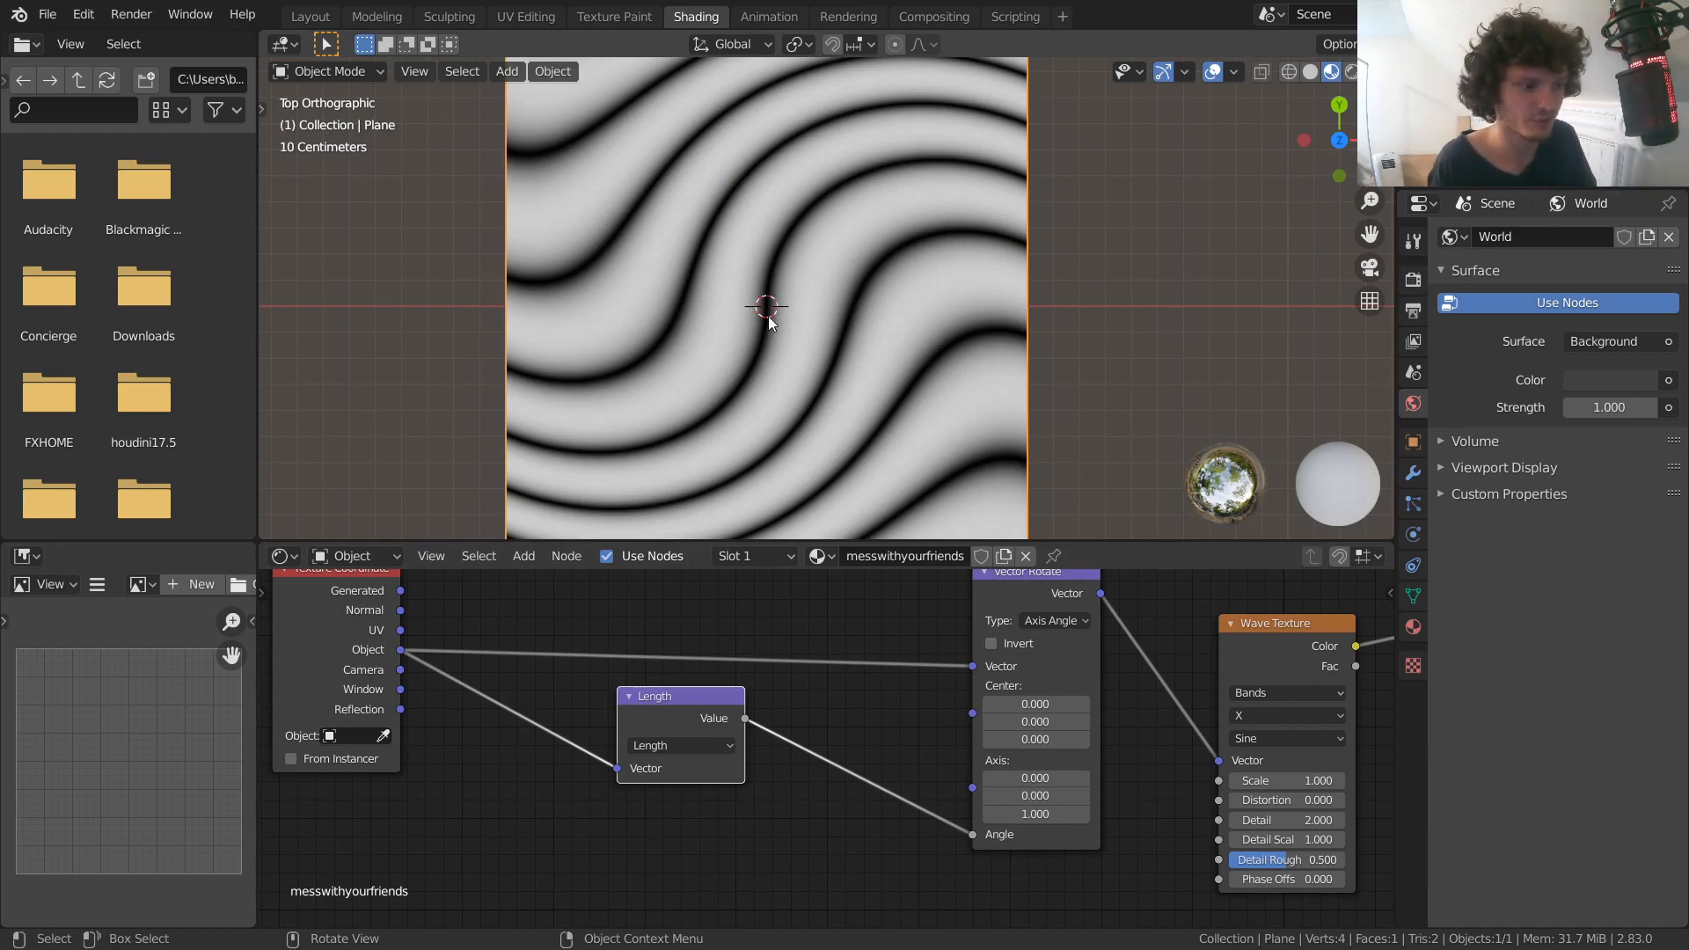
Try cutting the link between Vector Rotate and the Wave Texture, and undo the cut
{"action": "middle_click_drag", "start_coordinate": [1151, 622], "coordinate": [999, 630]}
{"action": "right_click_drag", "start_coordinate": [994, 717], "coordinate": [979, 602], "text": "ctrl"}
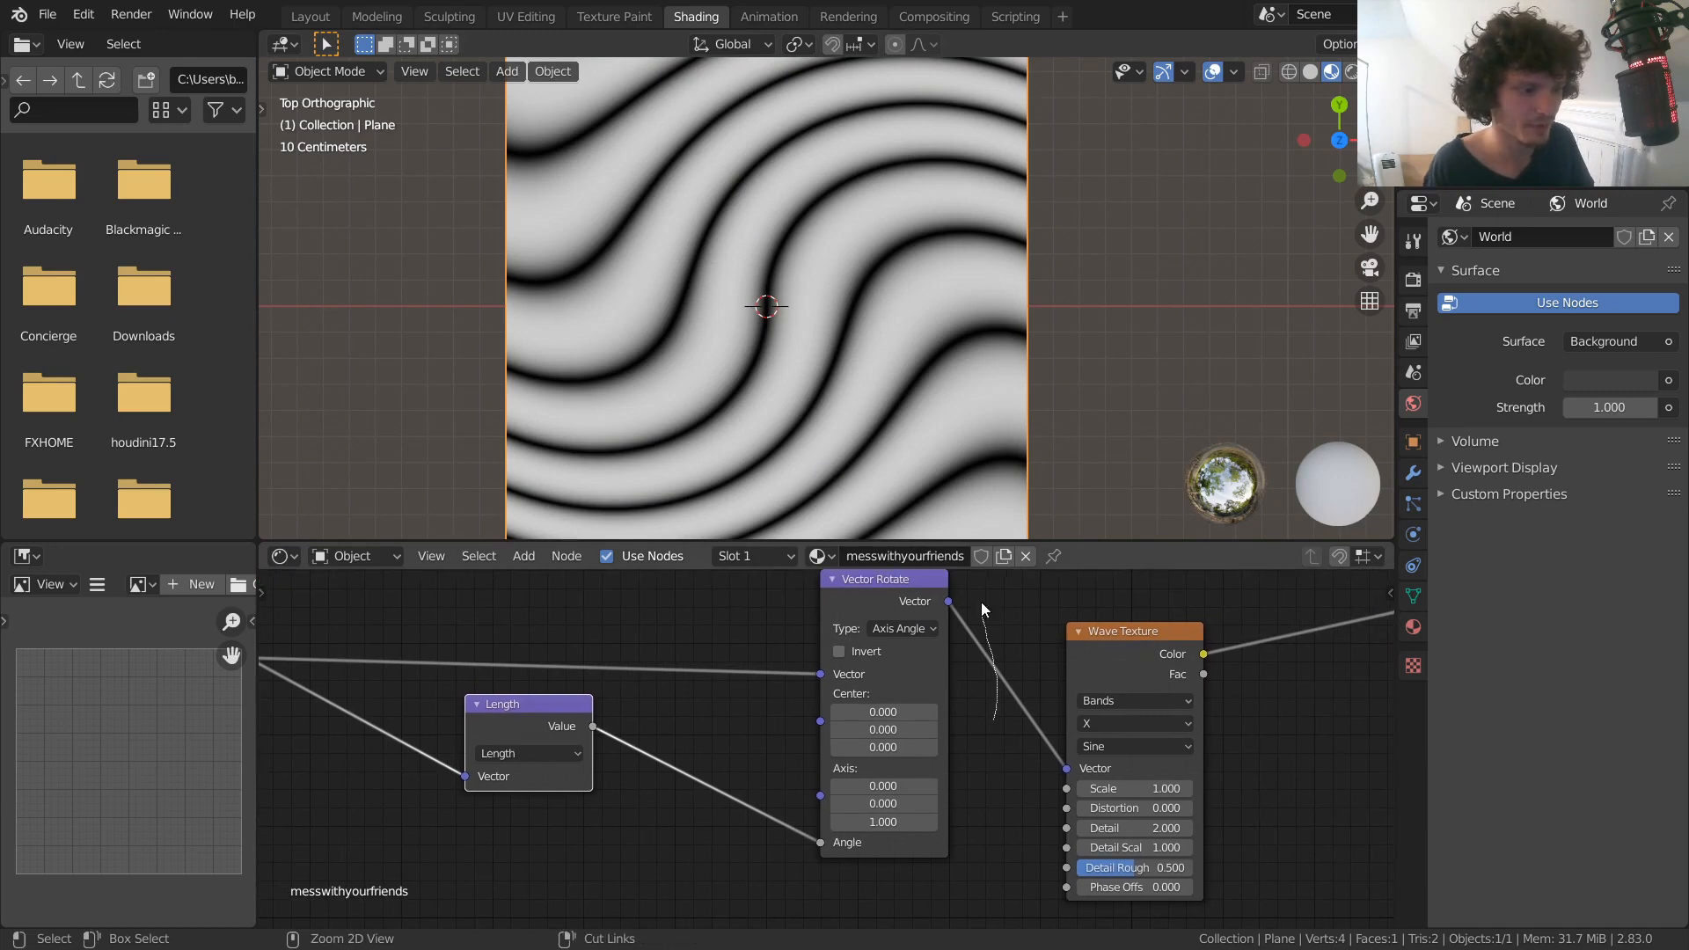
{"action": "key", "text": "ctrl+z"}
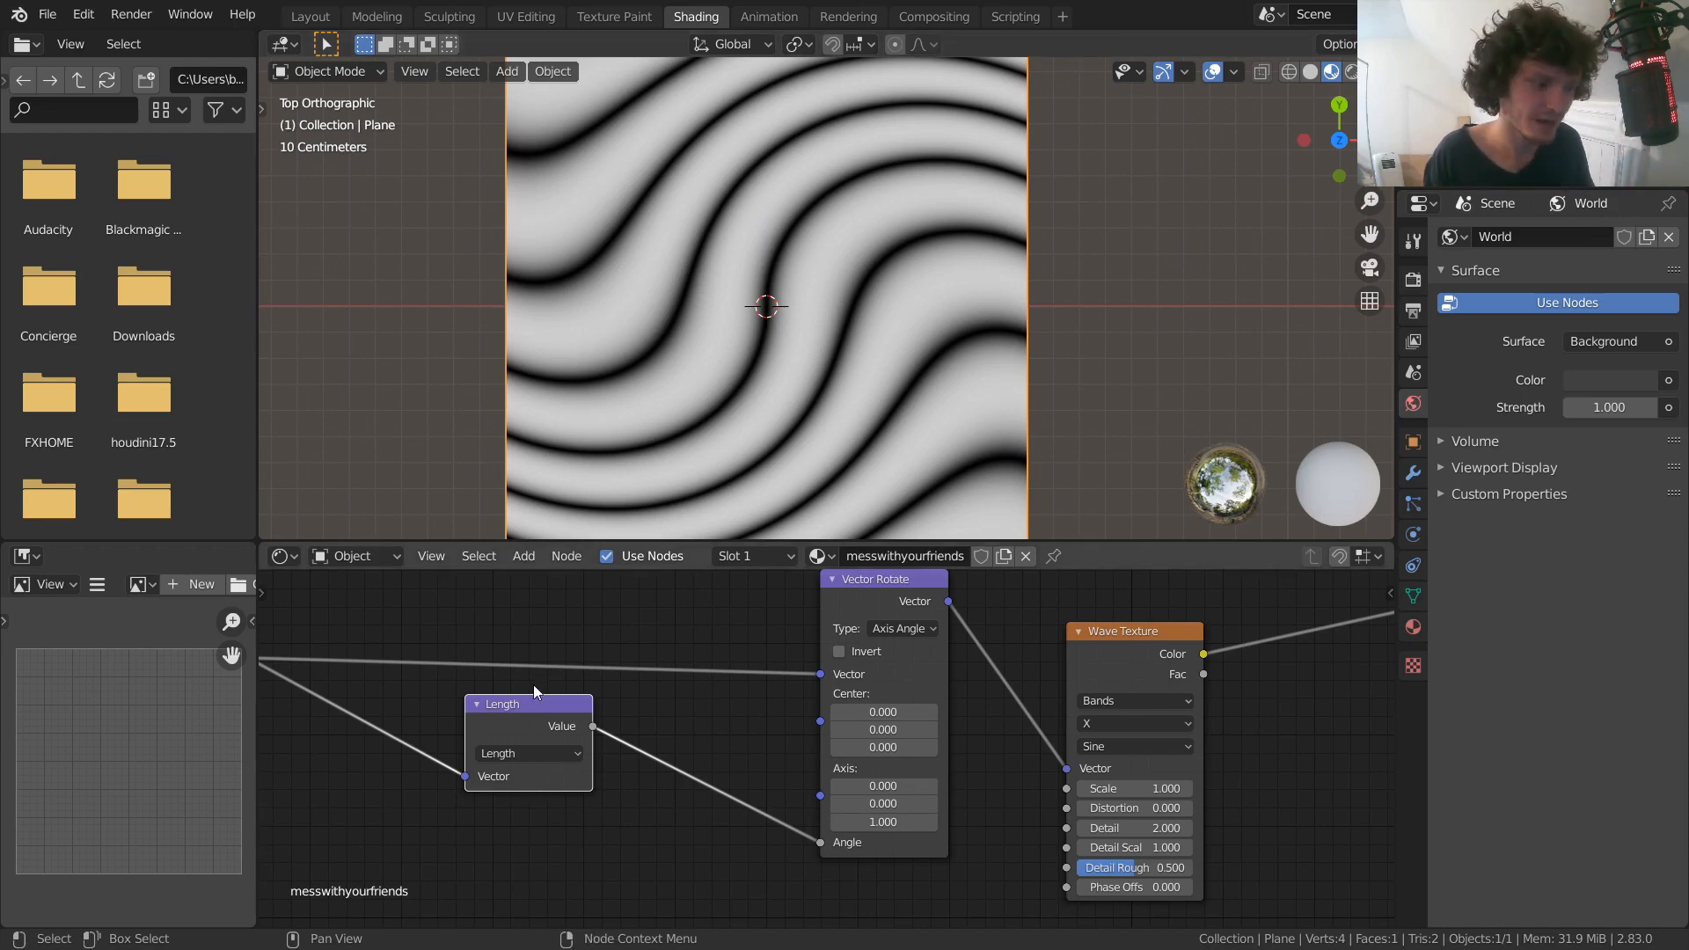
Preview the Length gradient that drives the rotation angle across the whole plane
{"action": "left_click", "coordinate": [526, 717], "text": "ctrl+shift"}
{"action": "scroll", "coordinate": [862, 235], "scroll_direction": "down", "scroll_amount": 1}
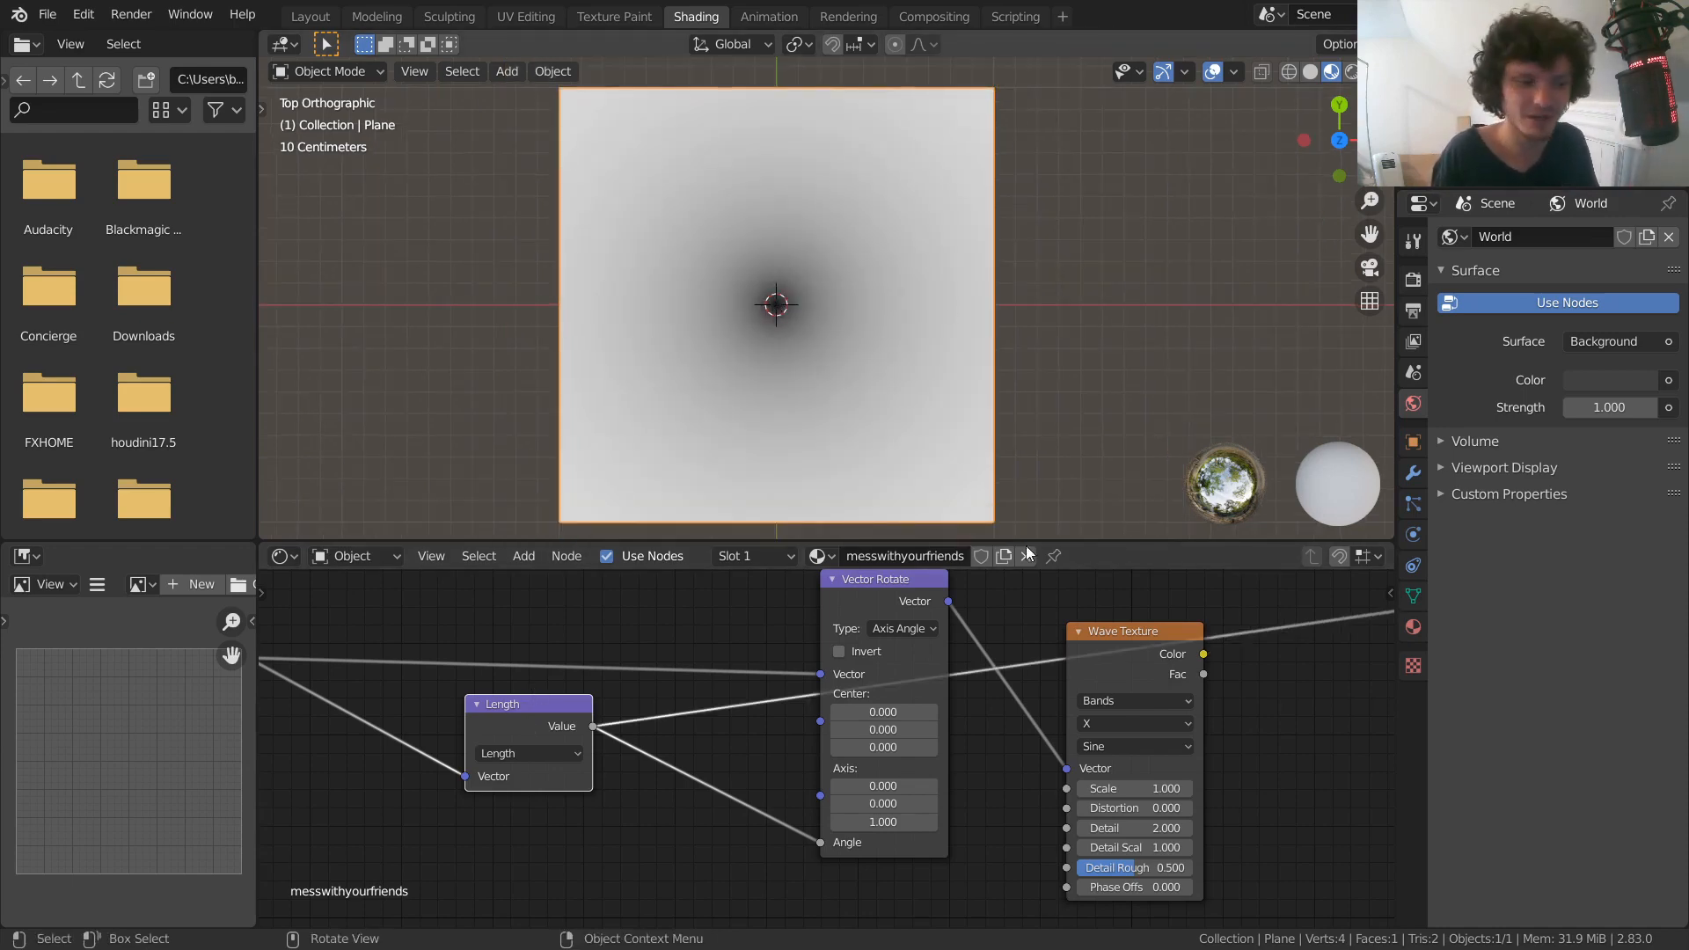
Preview the Wave Texture on the plane and move the Length node closer to the Texture Coordinate node
{"action": "left_click", "coordinate": [1173, 626], "text": "ctrl+shift"}
{"action": "middle_click_drag", "start_coordinate": [554, 712], "coordinate": [814, 709]}
{"action": "left_click_drag", "start_coordinate": [815, 708], "coordinate": [664, 735]}
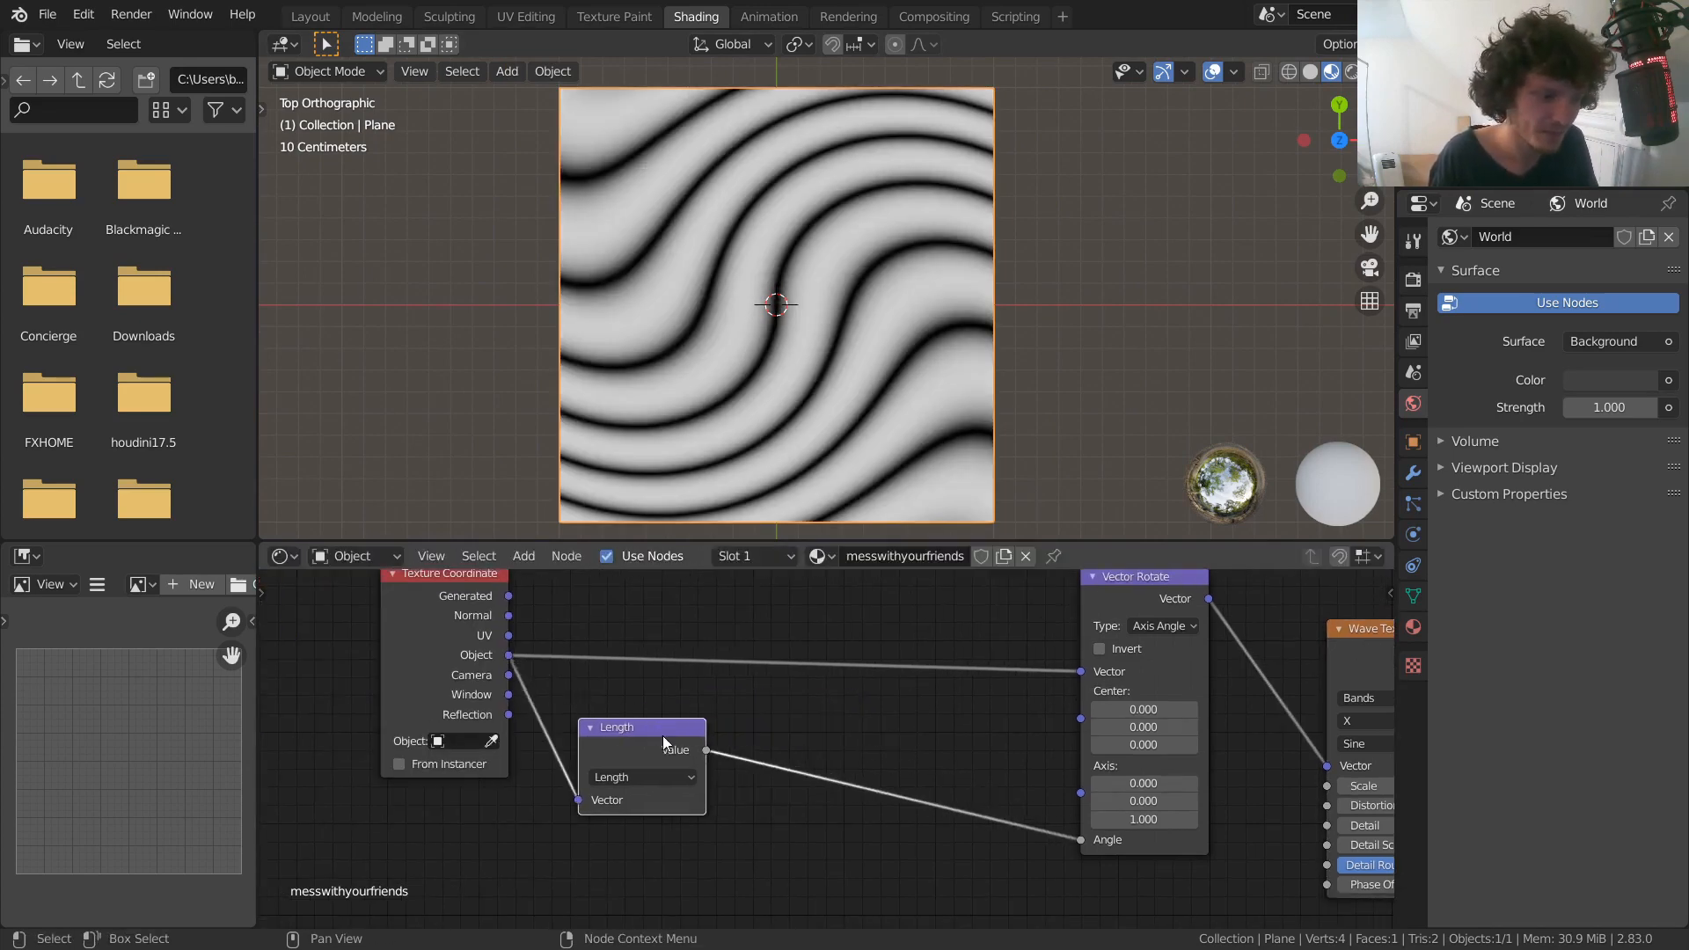
Insert a Math node between Length and Vector Rotate's Angle input, set to Multiply with a value of 1
{"action": "key", "text": "shift+a"}
{"action": "left_click", "coordinate": [719, 588]}
{"action": "type", "text": "math"}
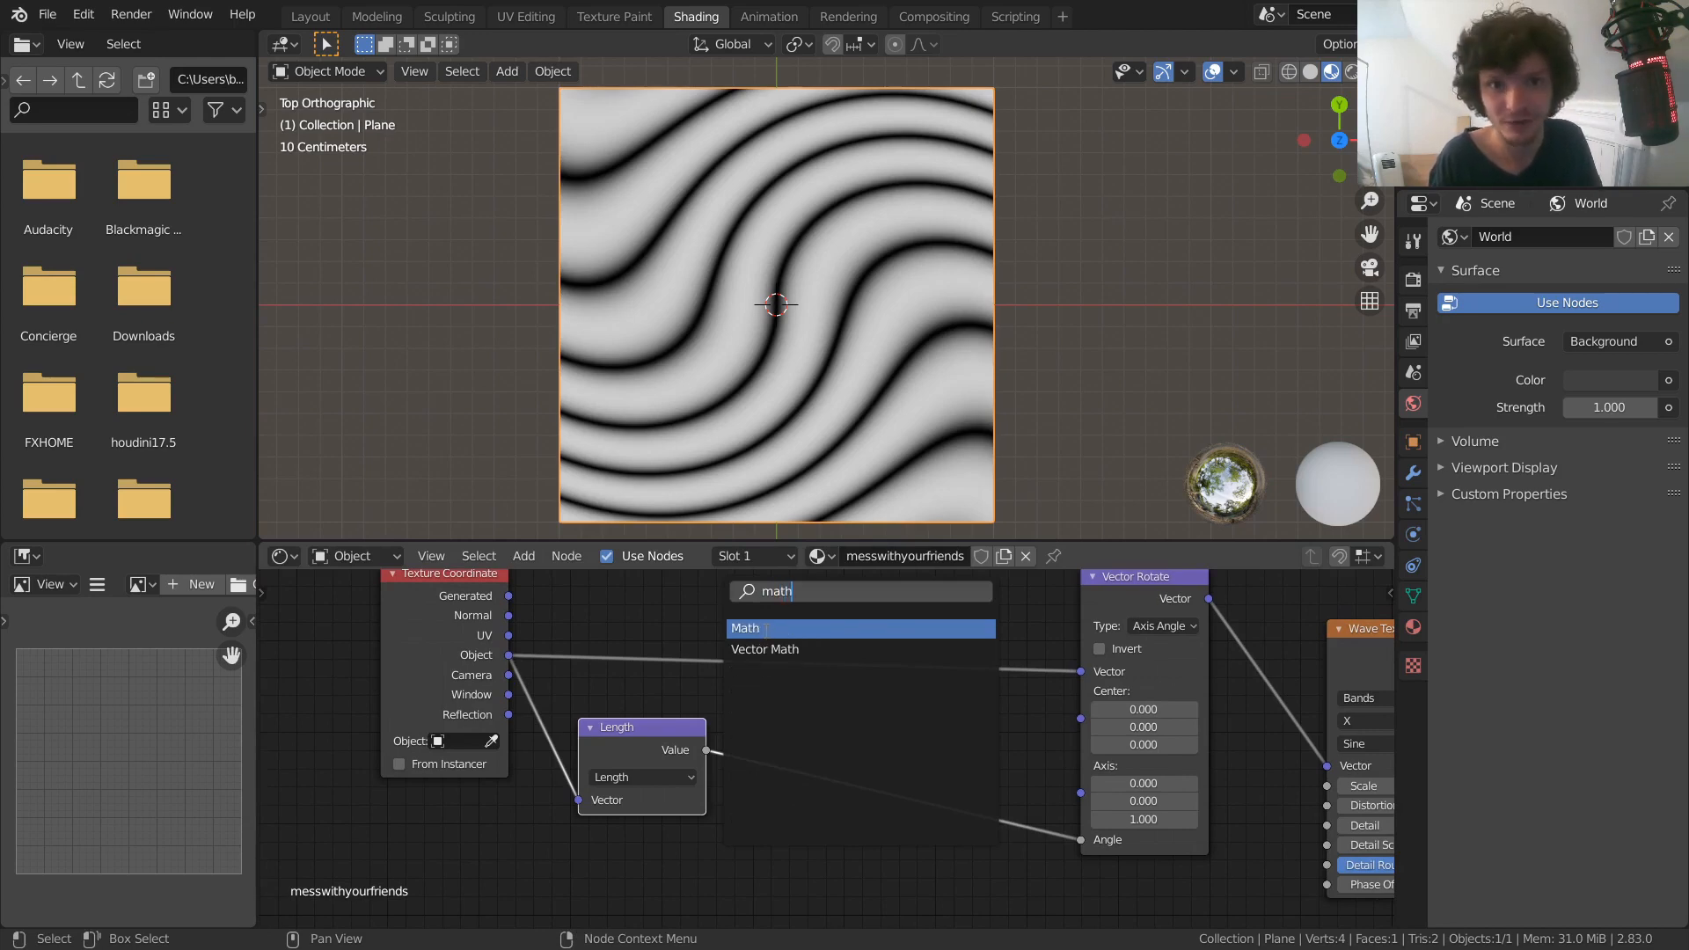
{"action": "left_click", "coordinate": [766, 630]}
{"action": "left_click", "coordinate": [811, 772]}
{"action": "left_click", "coordinate": [812, 772]}
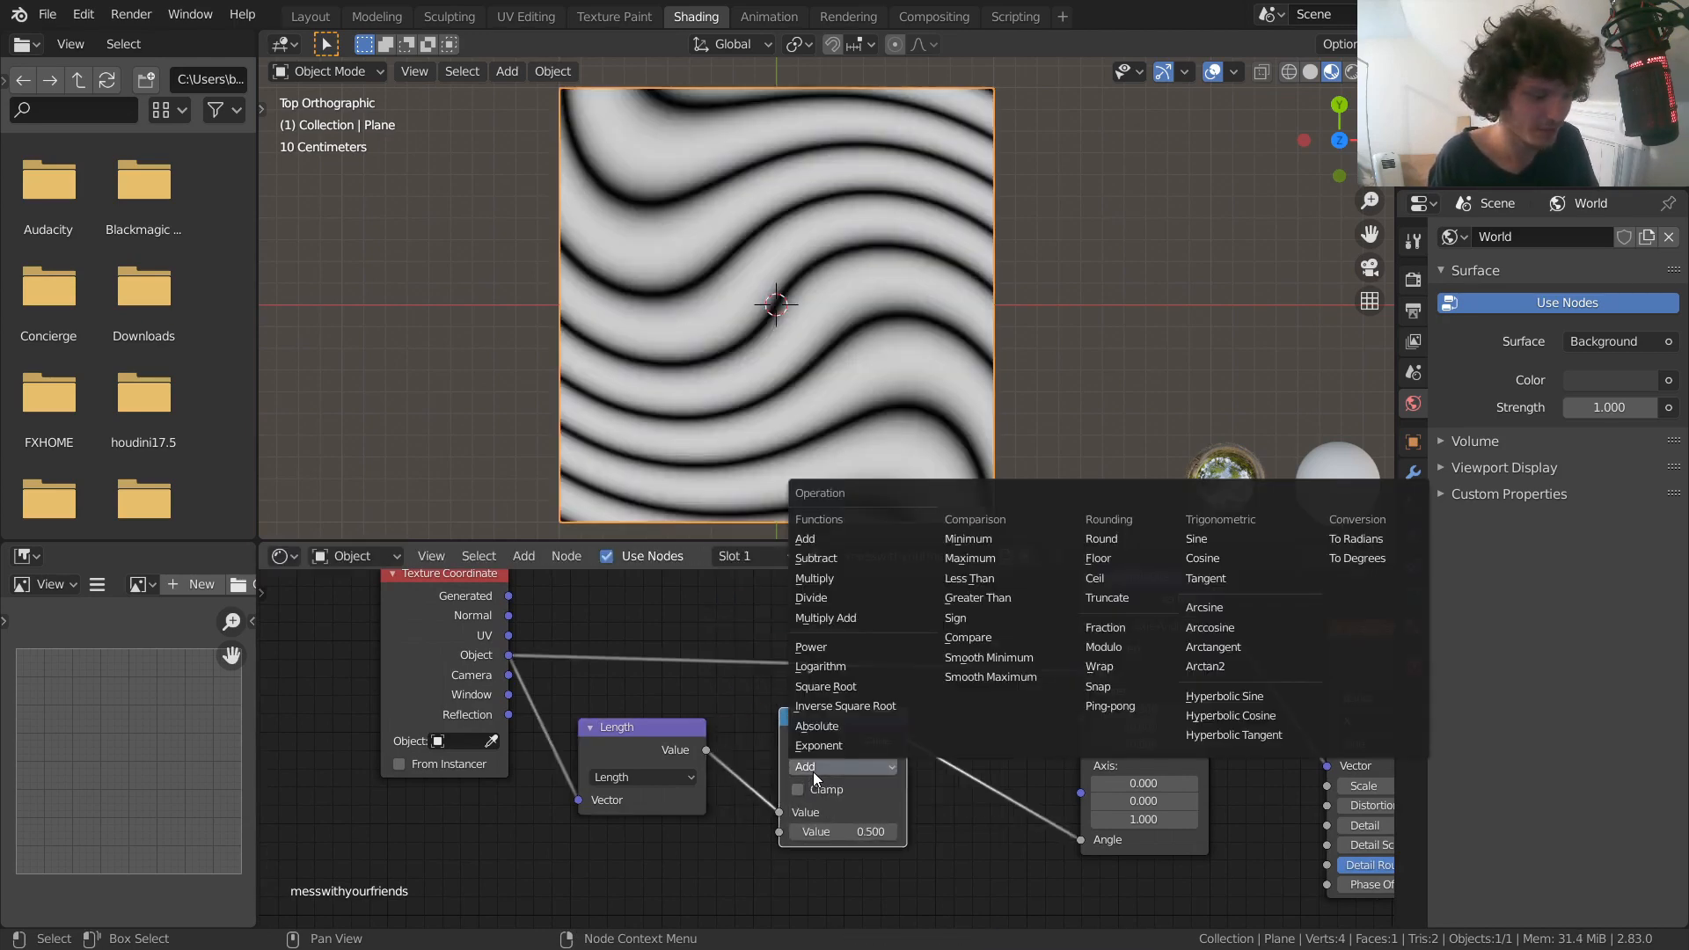
{"action": "left_click", "coordinate": [814, 578]}
{"action": "left_click", "coordinate": [844, 831]}
{"action": "type", "text": "1"}
{"action": "key", "text": "Return"}
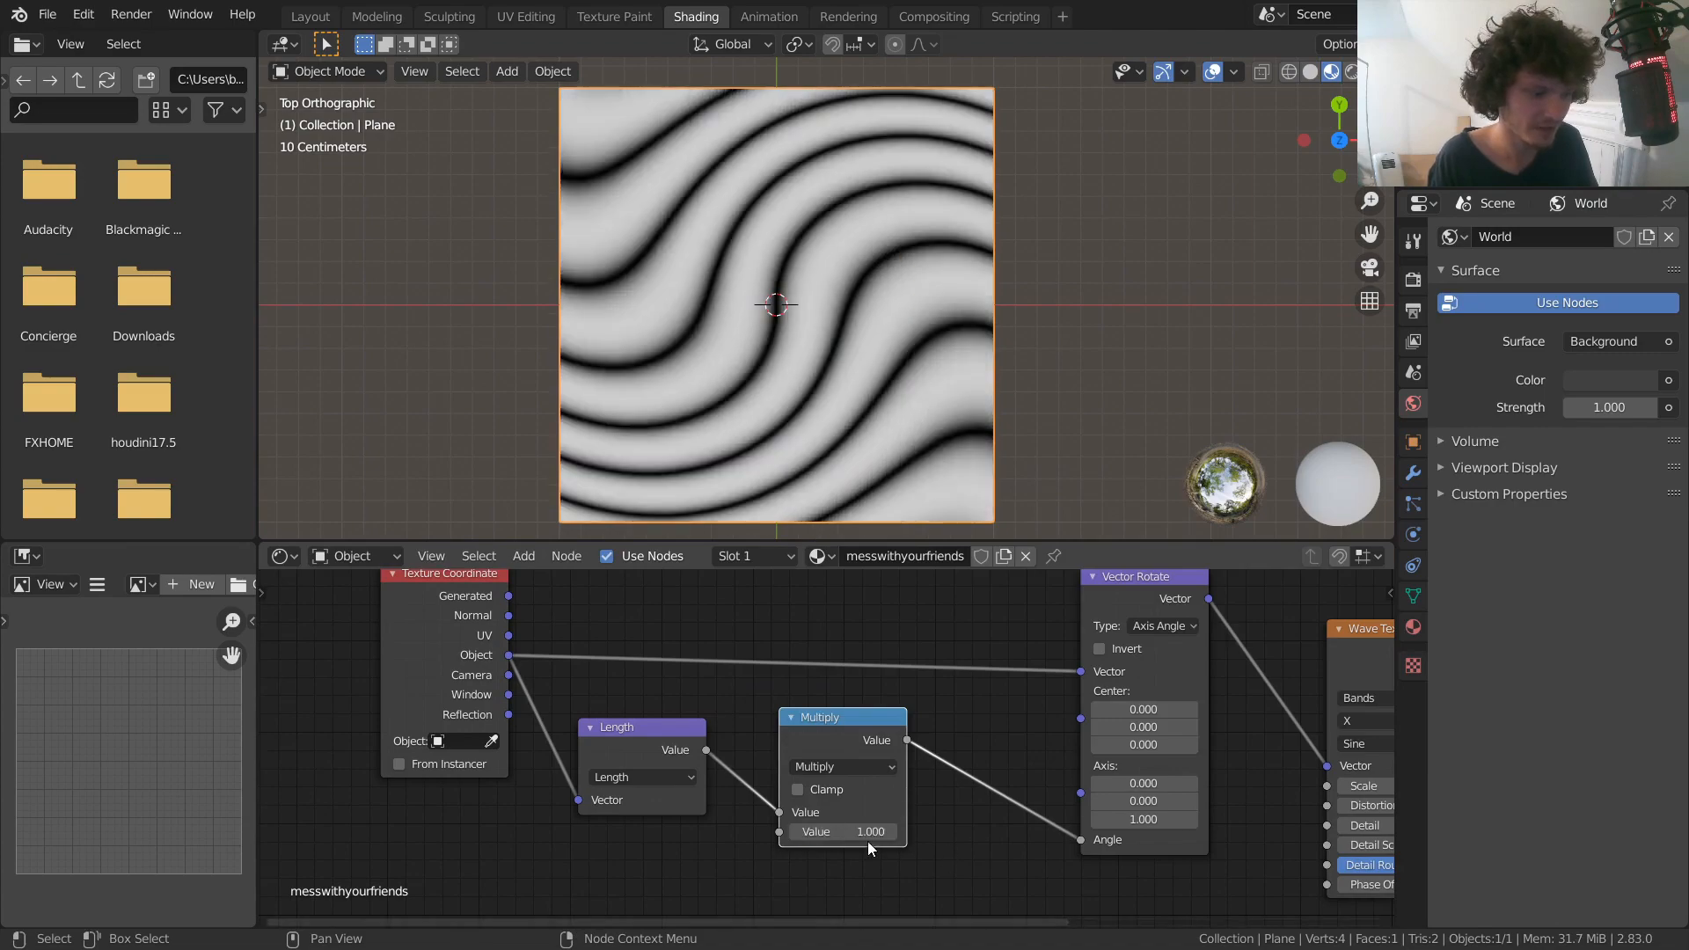
Try stronger twist amounts on the Multiply node and set its value to 10
{"action": "left_click_drag", "start_coordinate": [868, 840], "coordinate": [1377, 841]}
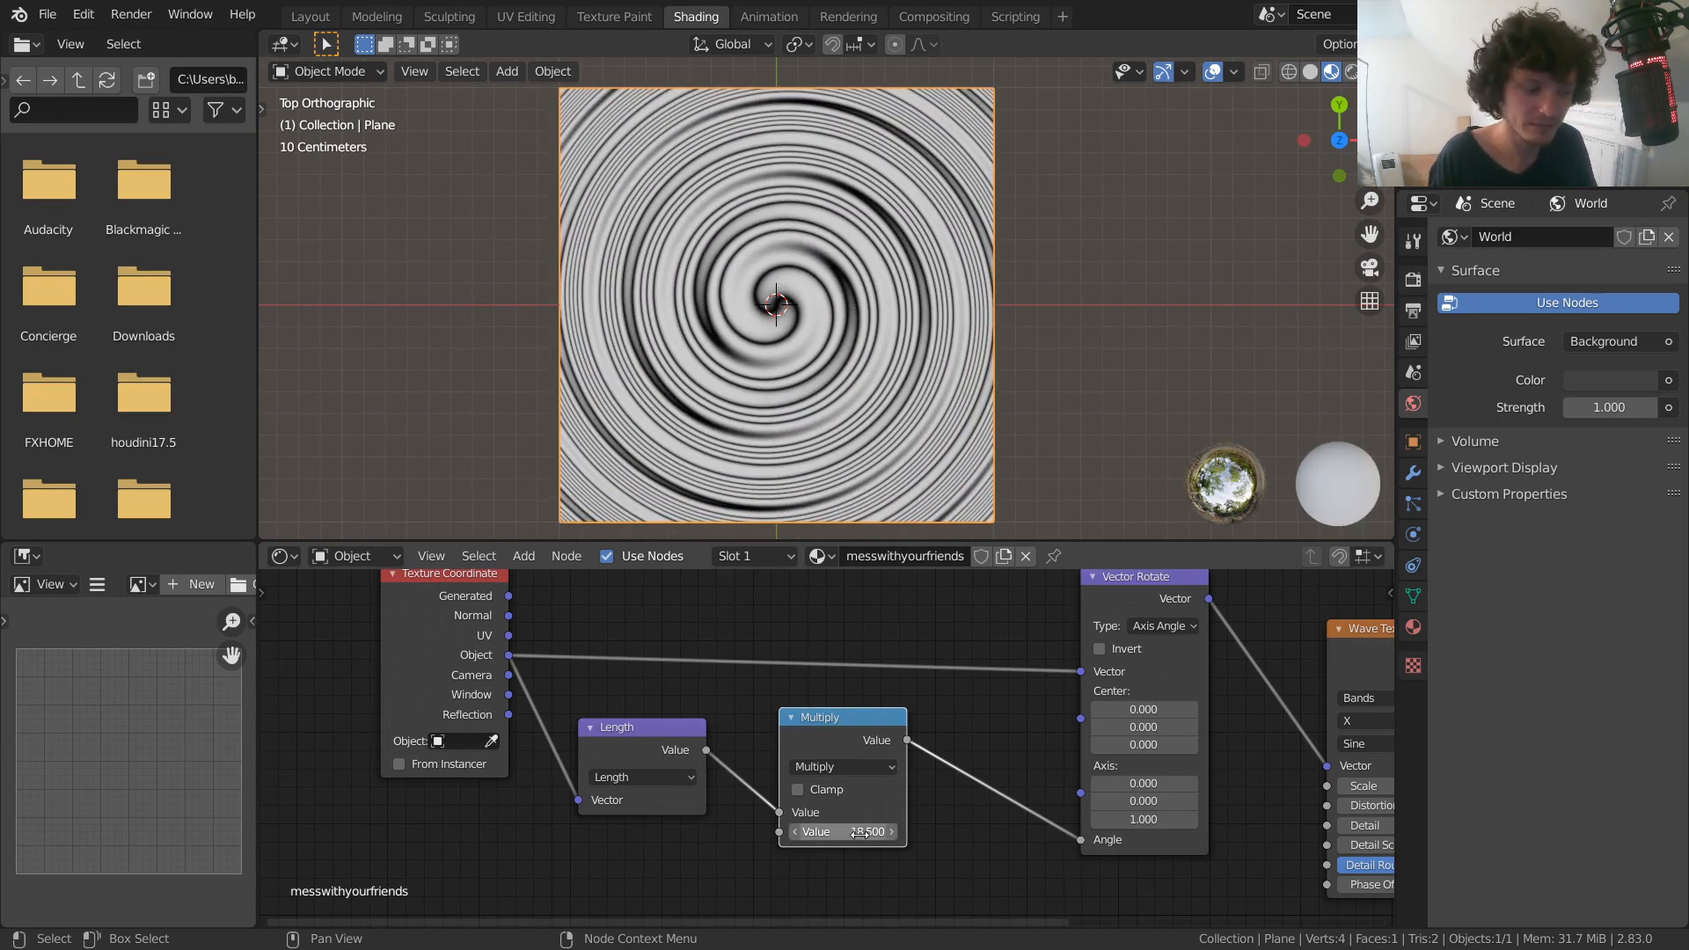
{"action": "left_click", "coordinate": [844, 832]}
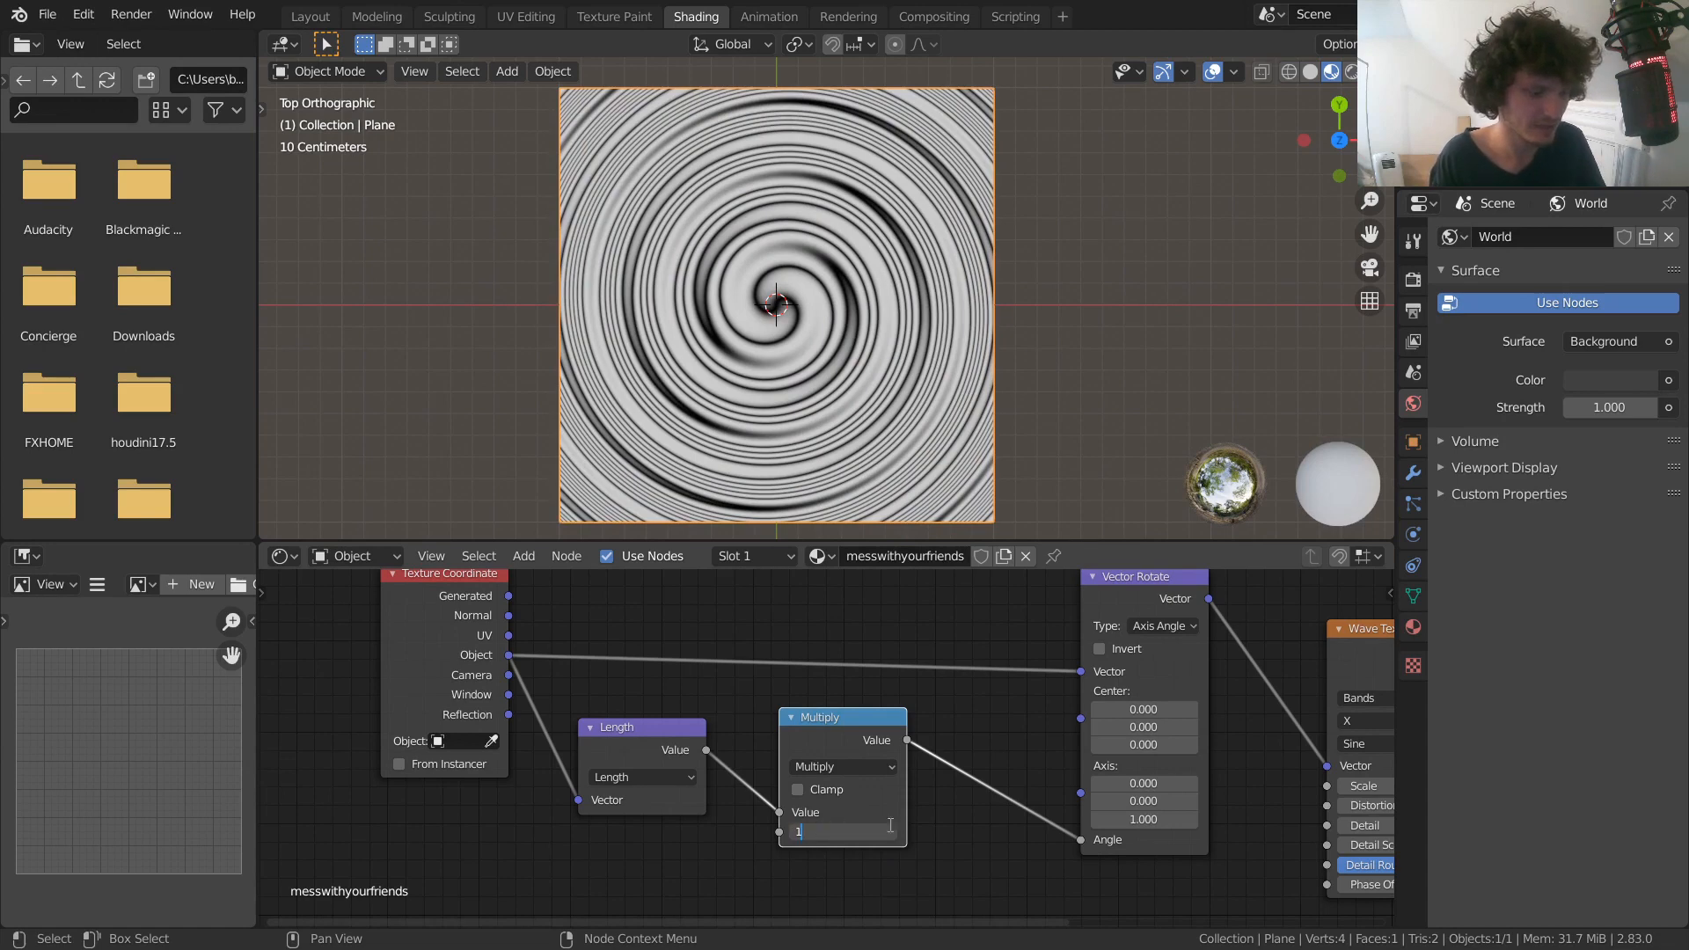
{"action": "type", "text": "10"}
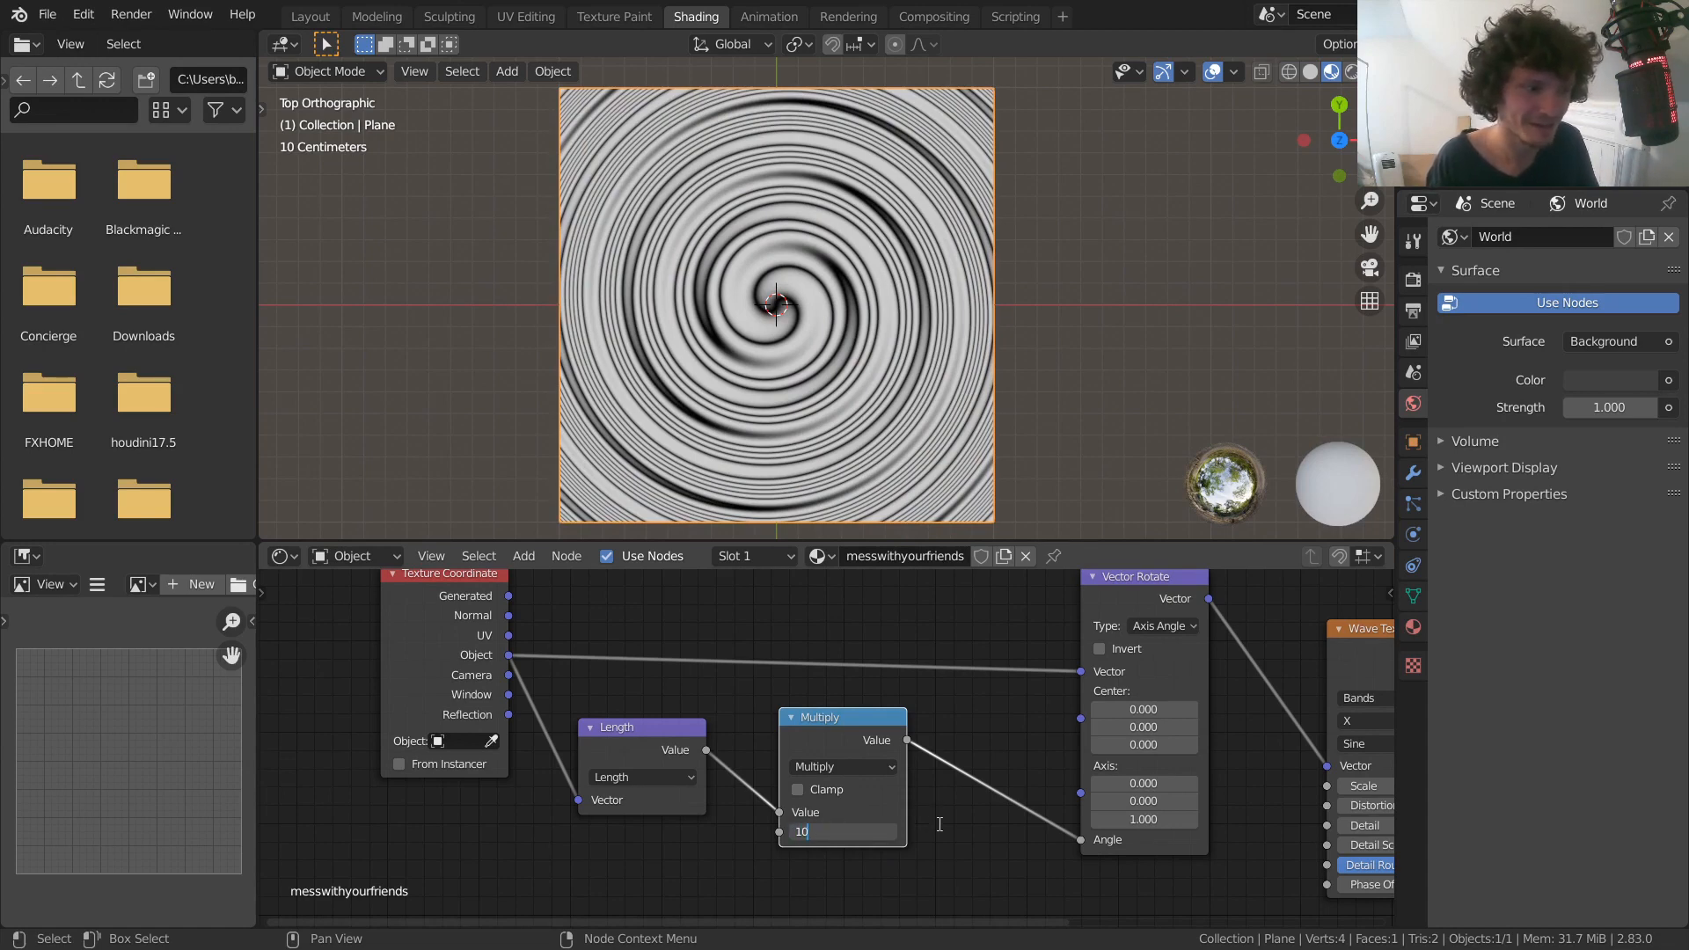
{"action": "key", "text": "Return"}
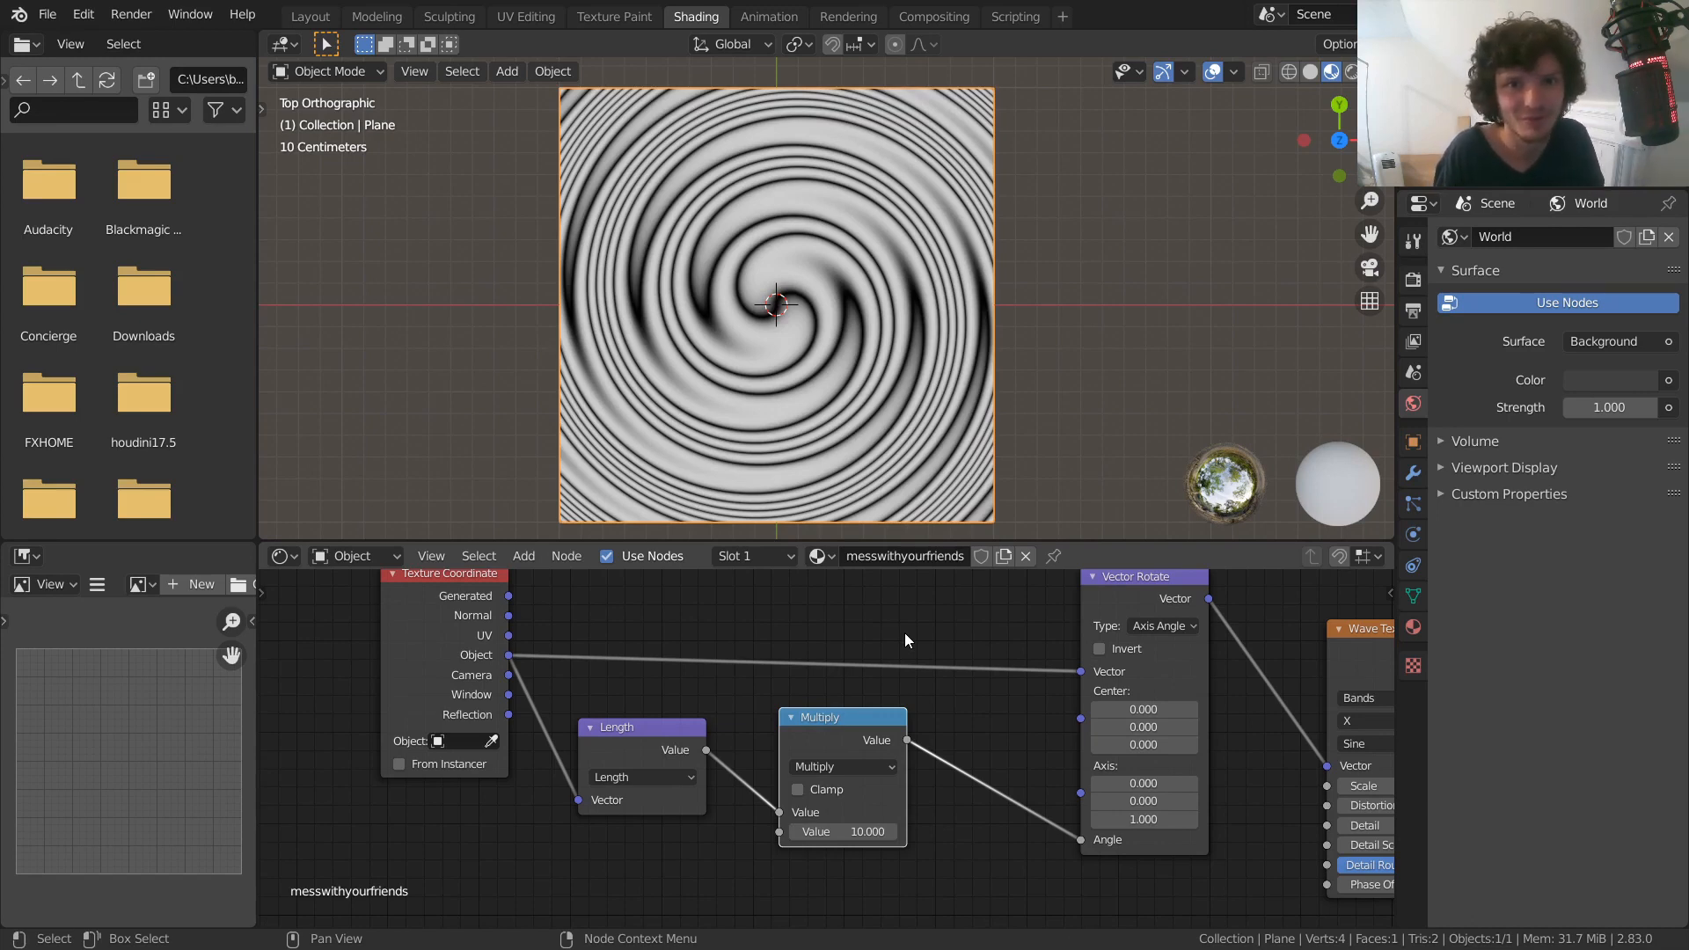
{"action": "scroll", "coordinate": [620, 239], "scroll_direction": "up", "scroll_amount": 1}
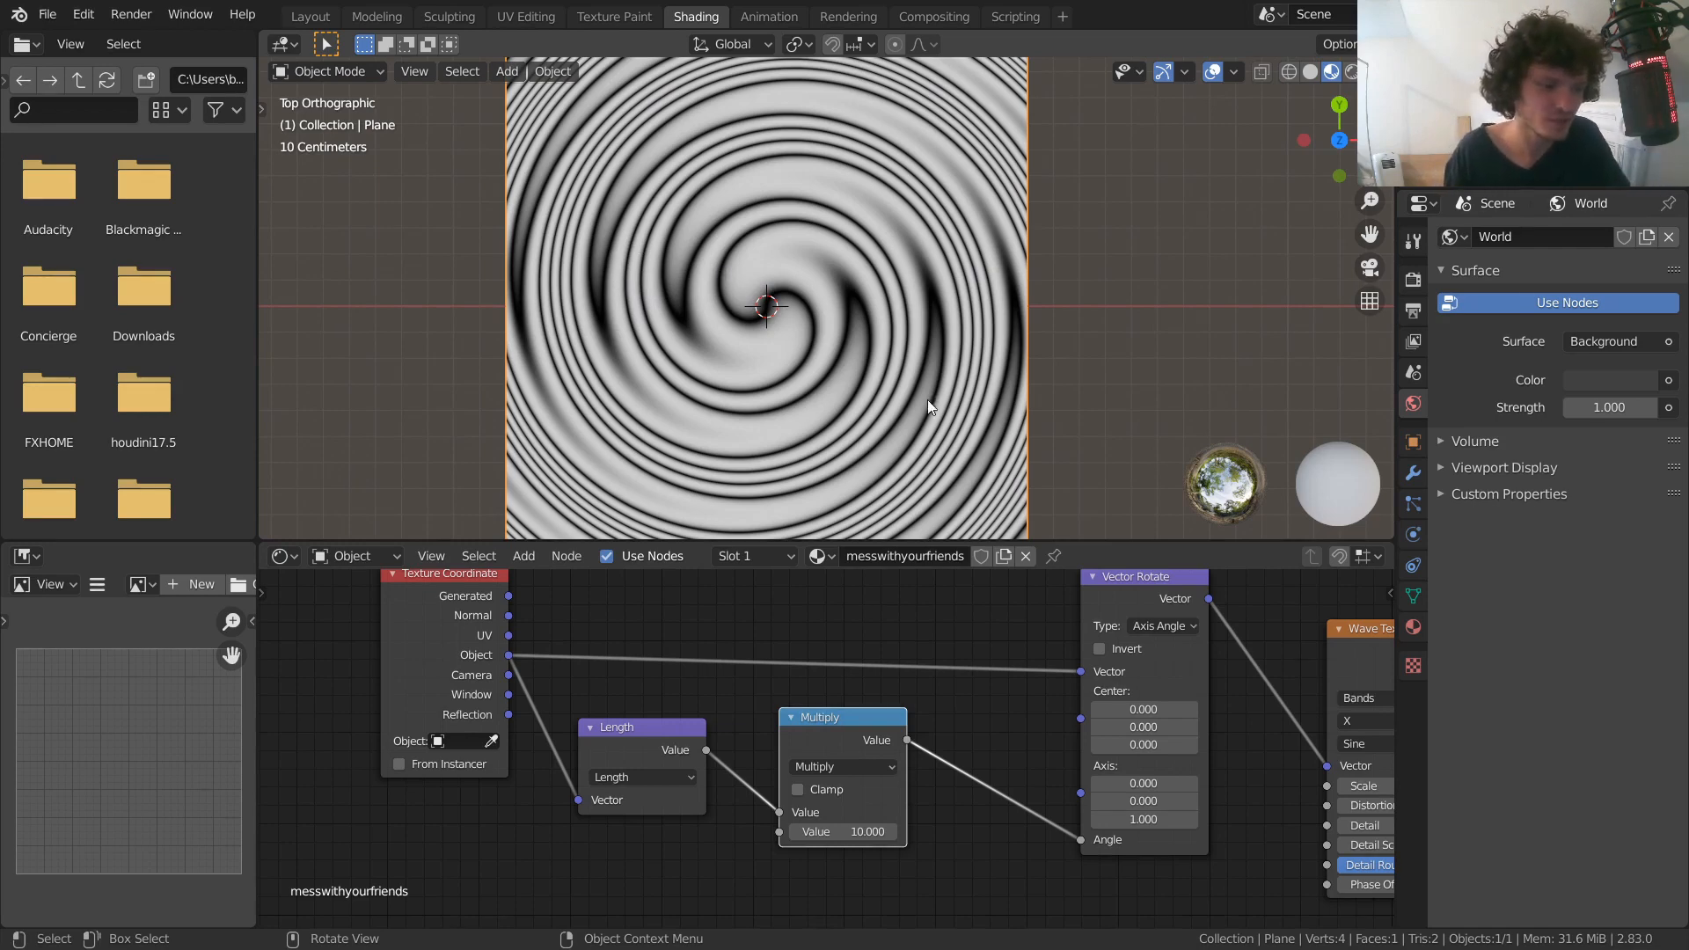
Preview the Wave Texture's Fac output and link Vector Rotate's Vector output to the Wave Texture's Vector input
{"action": "middle_click_drag", "start_coordinate": [1369, 632], "coordinate": [1023, 621]}
{"action": "left_click", "coordinate": [1029, 620], "text": "ctrl+shift"}
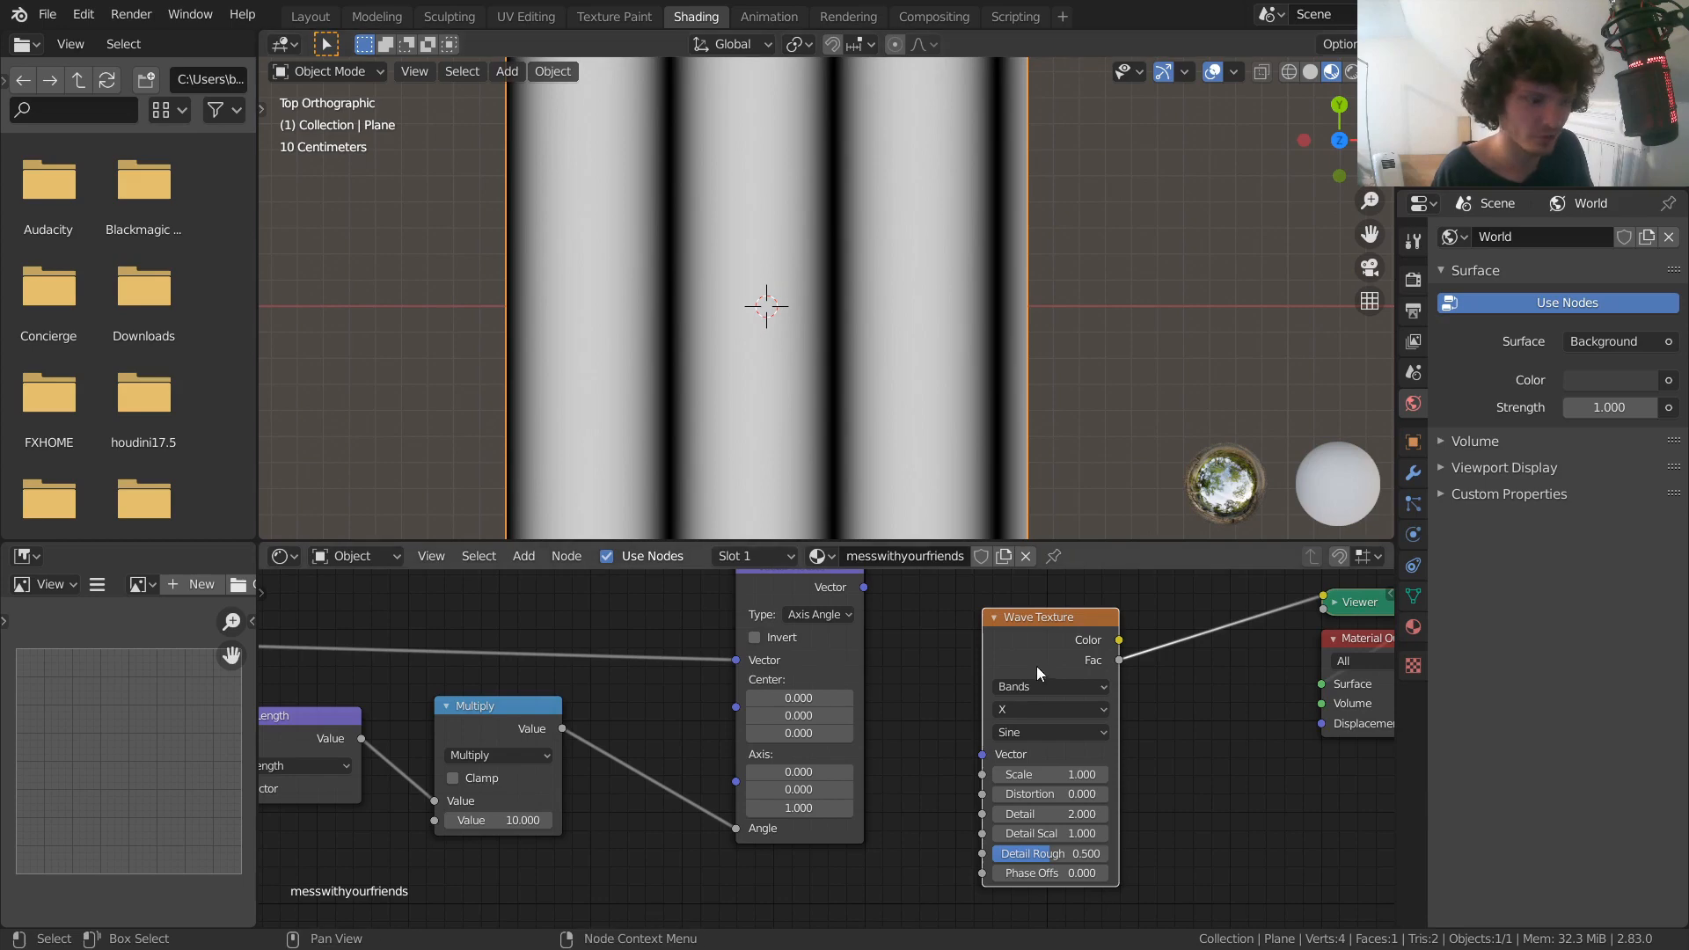
{"action": "left_click_drag", "start_coordinate": [872, 587], "coordinate": [983, 753]}
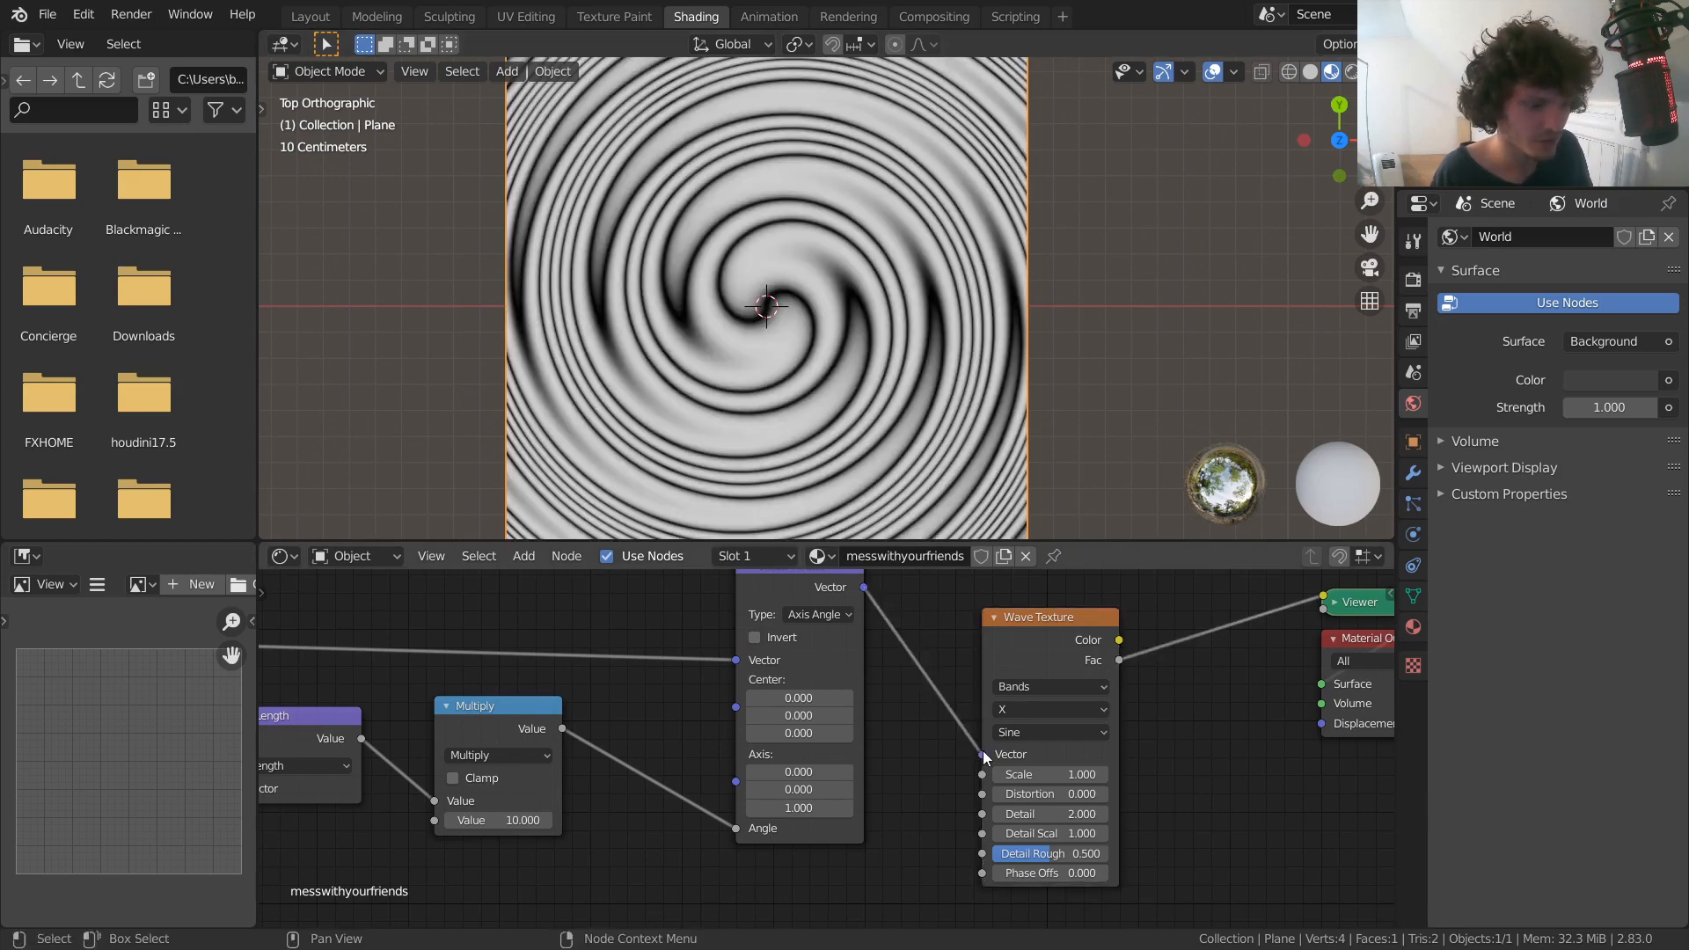
Reduce the Wave Texture's Scale to 0.1
{"action": "left_click_drag", "start_coordinate": [1087, 773], "coordinate": [965, 773]}
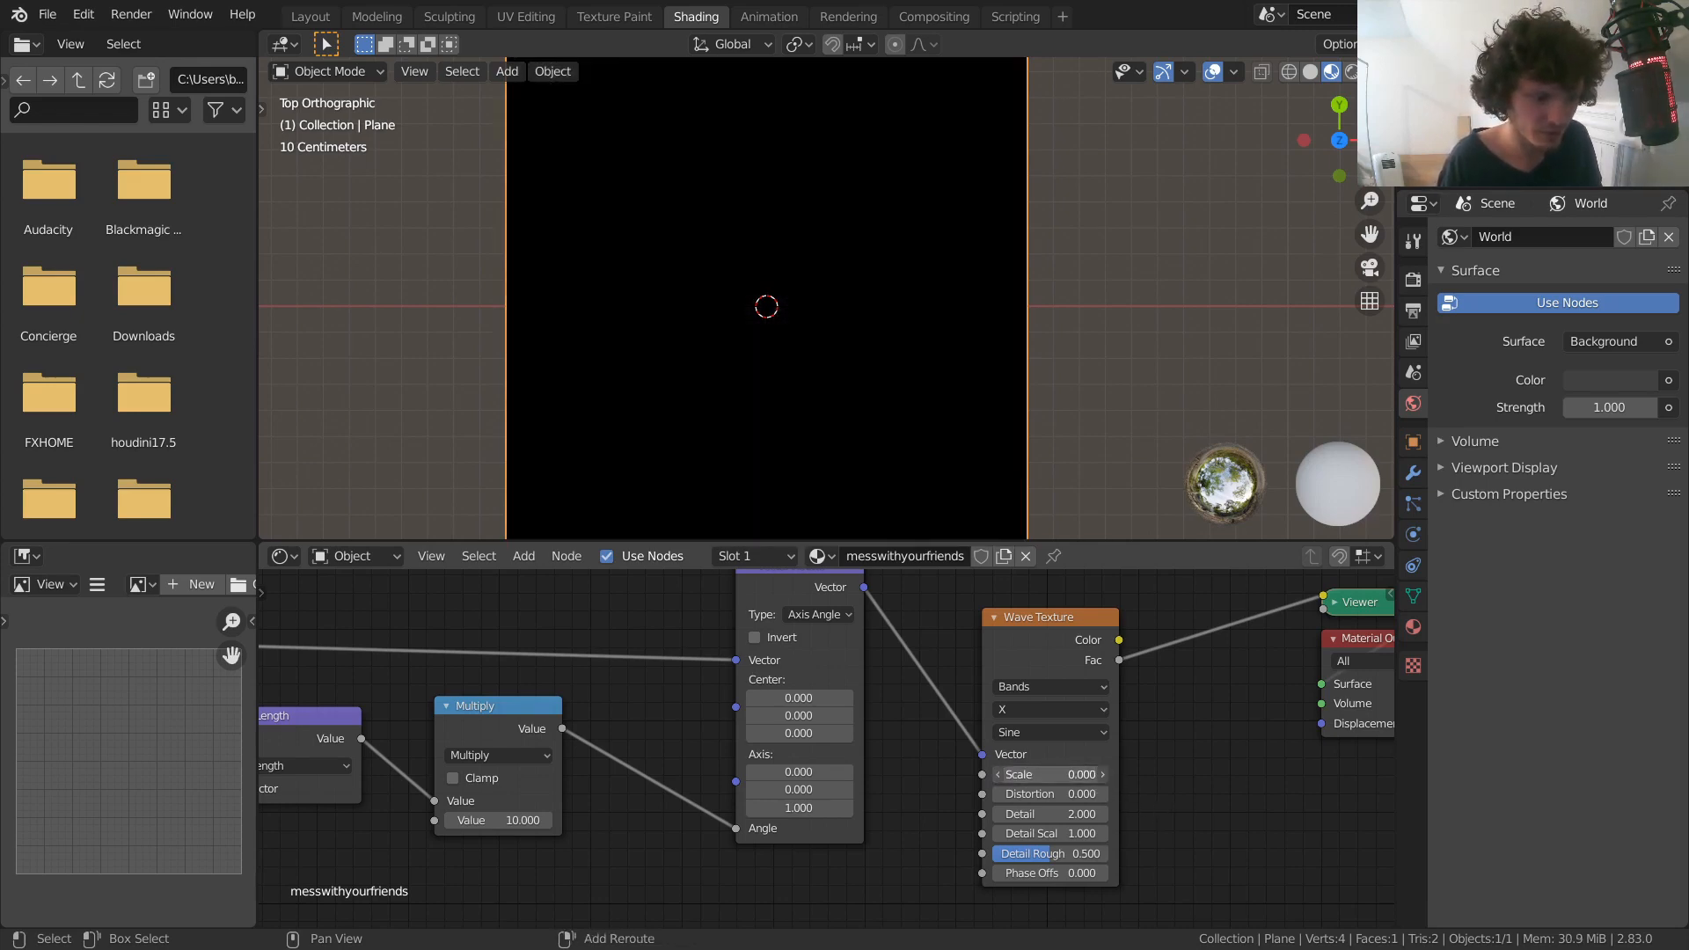
{"action": "left_click_drag", "start_coordinate": [1047, 774], "coordinate": [1092, 774]}
{"action": "left_click", "coordinate": [1086, 774]}
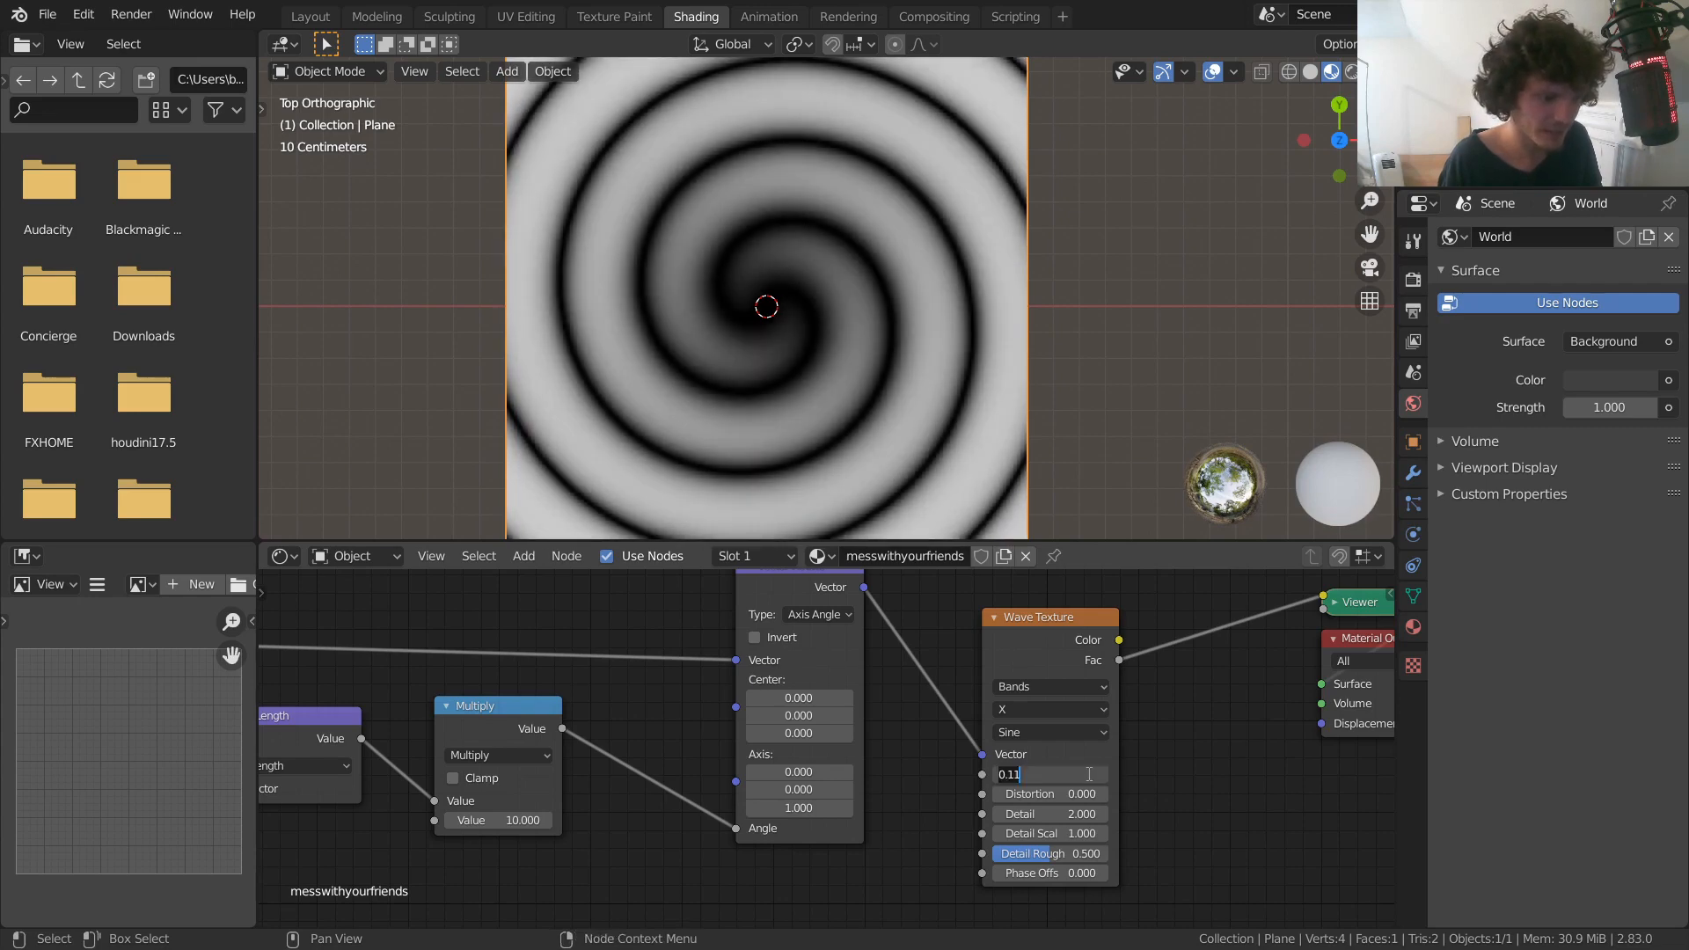
{"action": "key", "text": "BackSpace"}
{"action": "key", "text": "Return"}
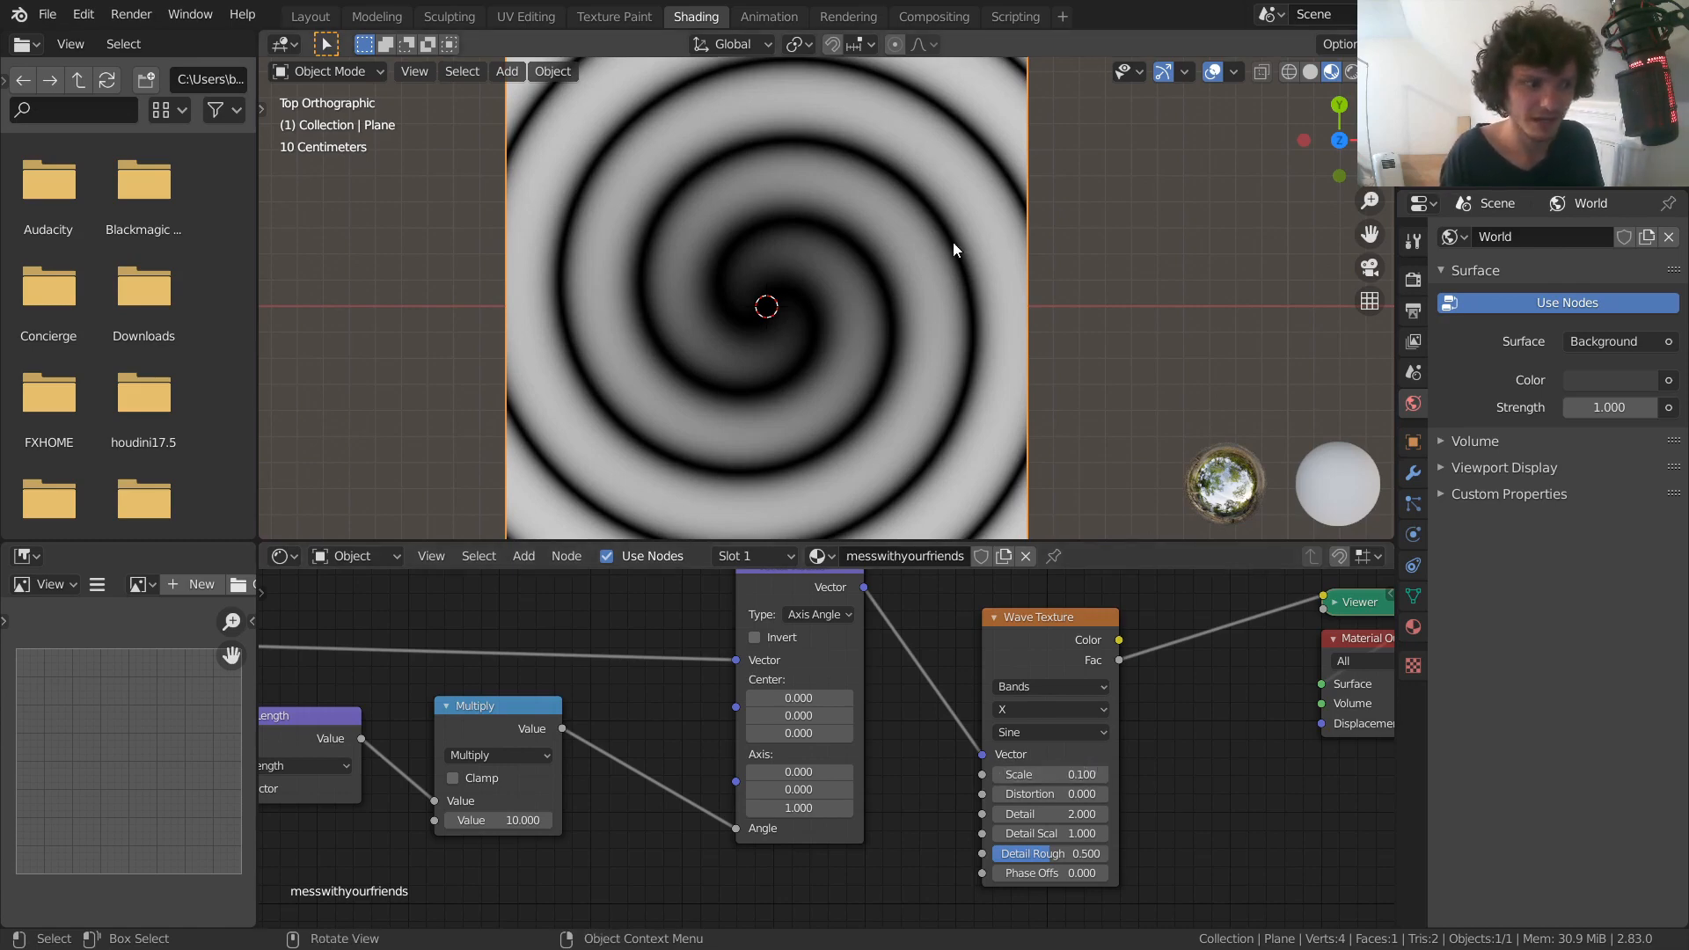
Try larger Multiply values such as 33.8 to tighten the spiral, and set the value back to 10
{"action": "middle_click_drag", "start_coordinate": [666, 745], "coordinate": [948, 719]}
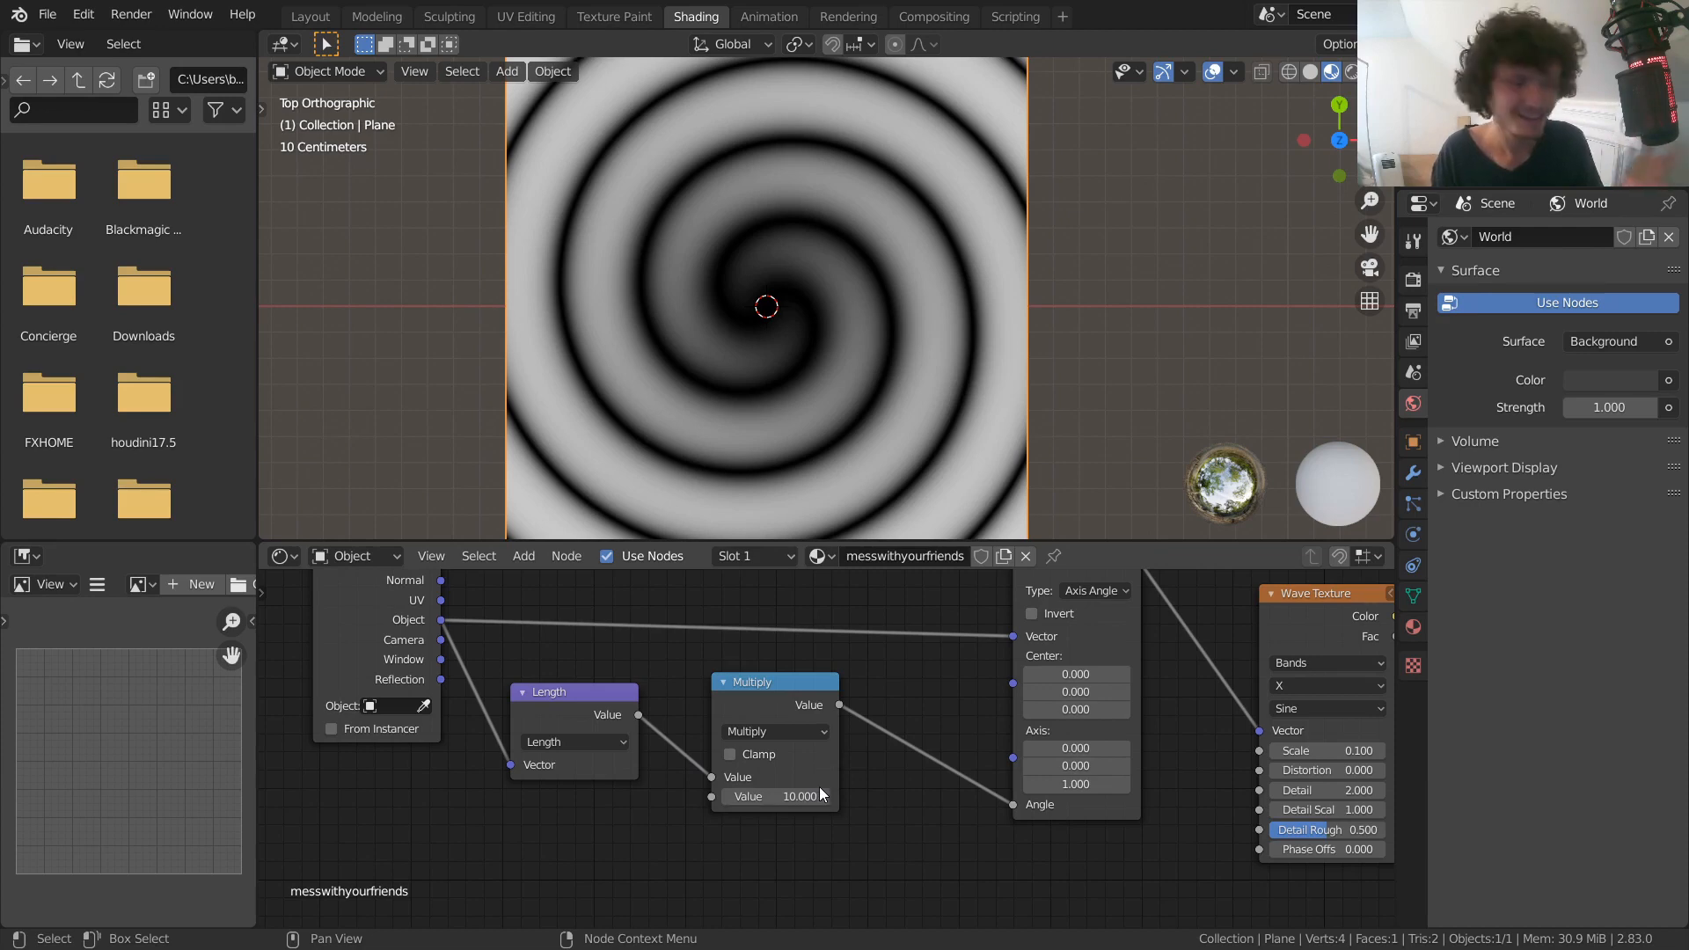
{"action": "left_click_drag", "start_coordinate": [801, 796], "coordinate": [967, 796]}
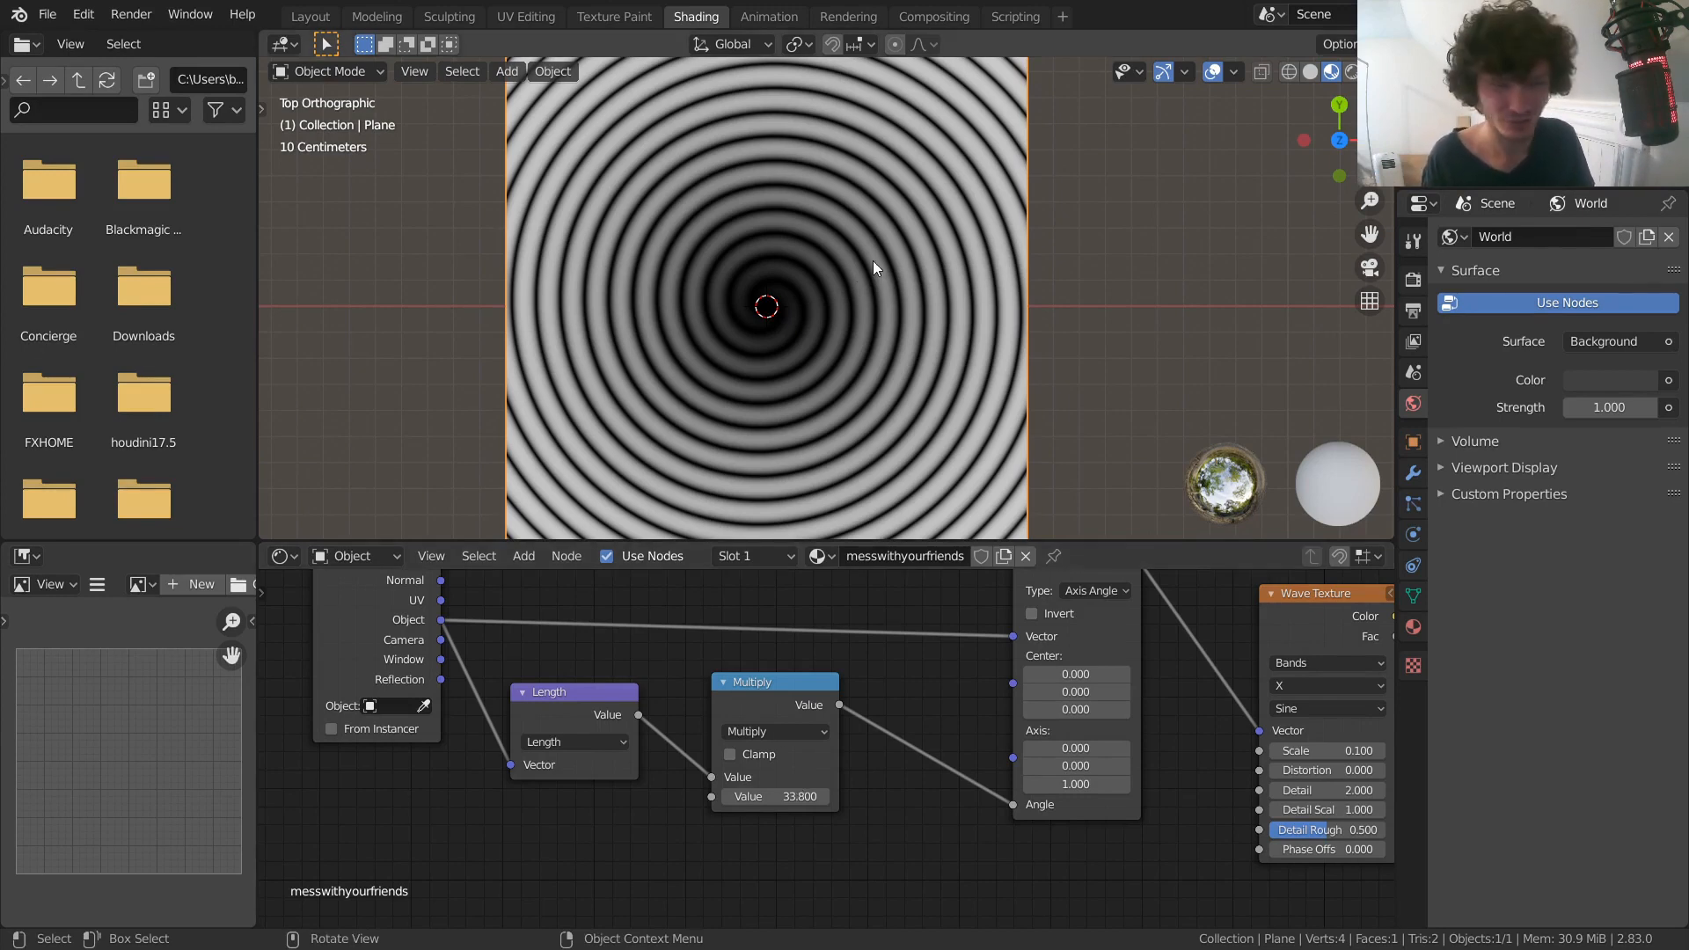
{"action": "key", "text": "ctrl+z"}
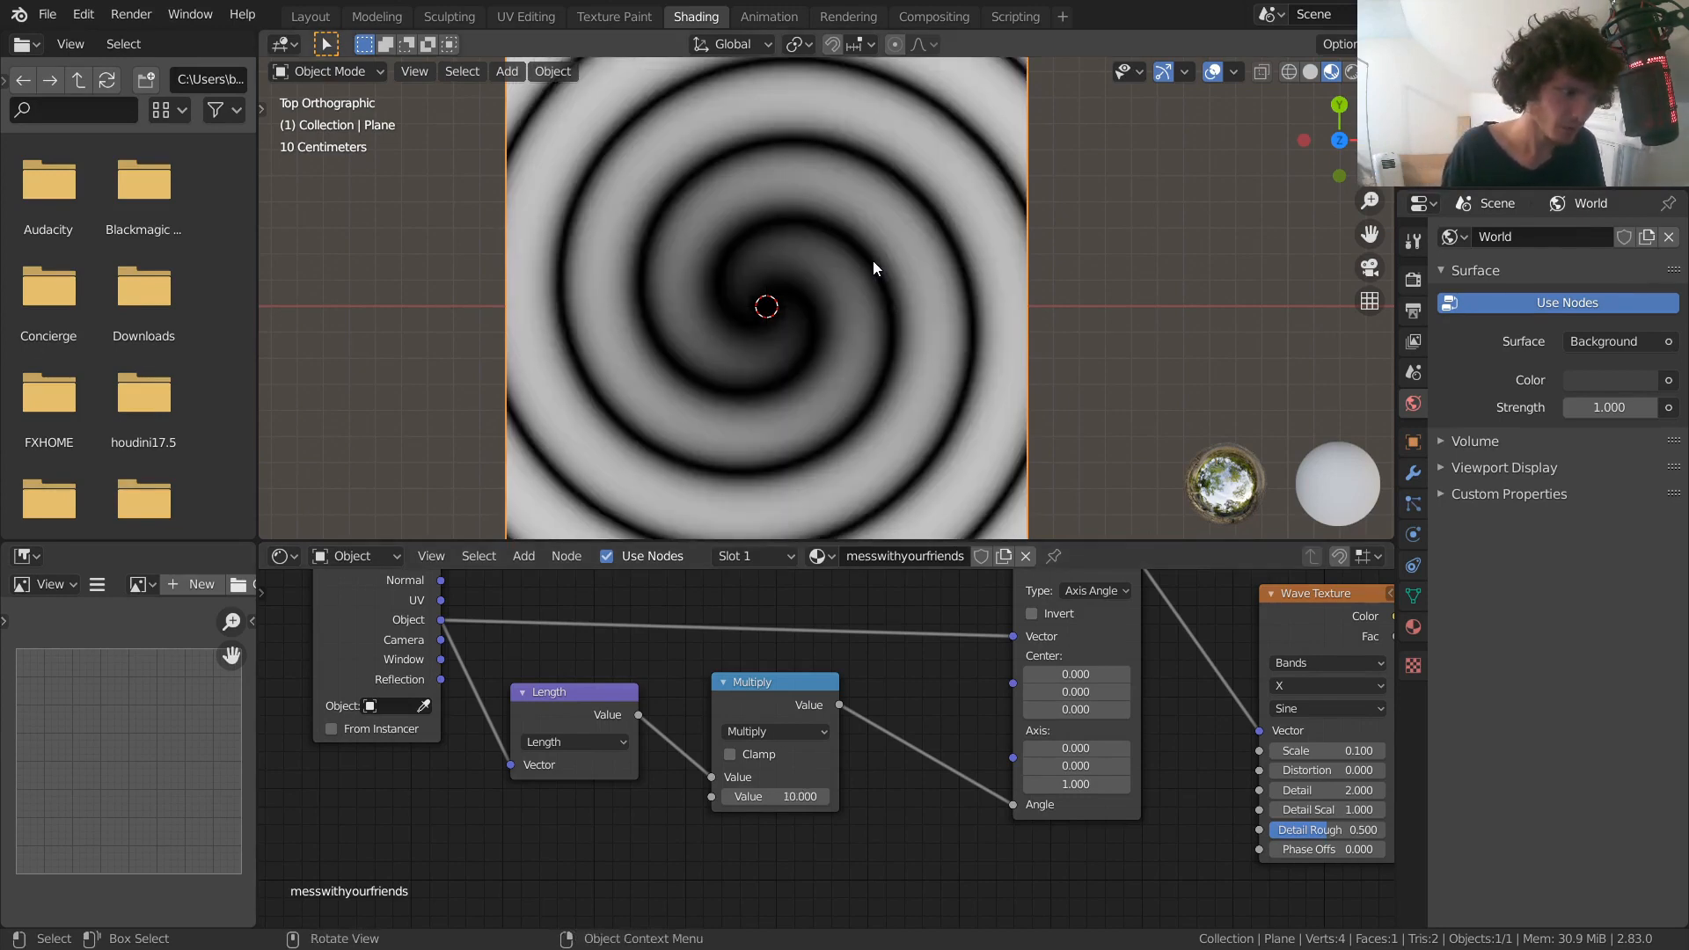
{"action": "mouse_move", "coordinate": [775, 796]}
{"action": "left_mouse_down"}
{"action": "mouse_move", "coordinate": [924, 796]}
{"action": "mouse_move", "coordinate": [730, 796]}
{"action": "mouse_move", "coordinate": [793, 796]}
{"action": "left_mouse_up"}
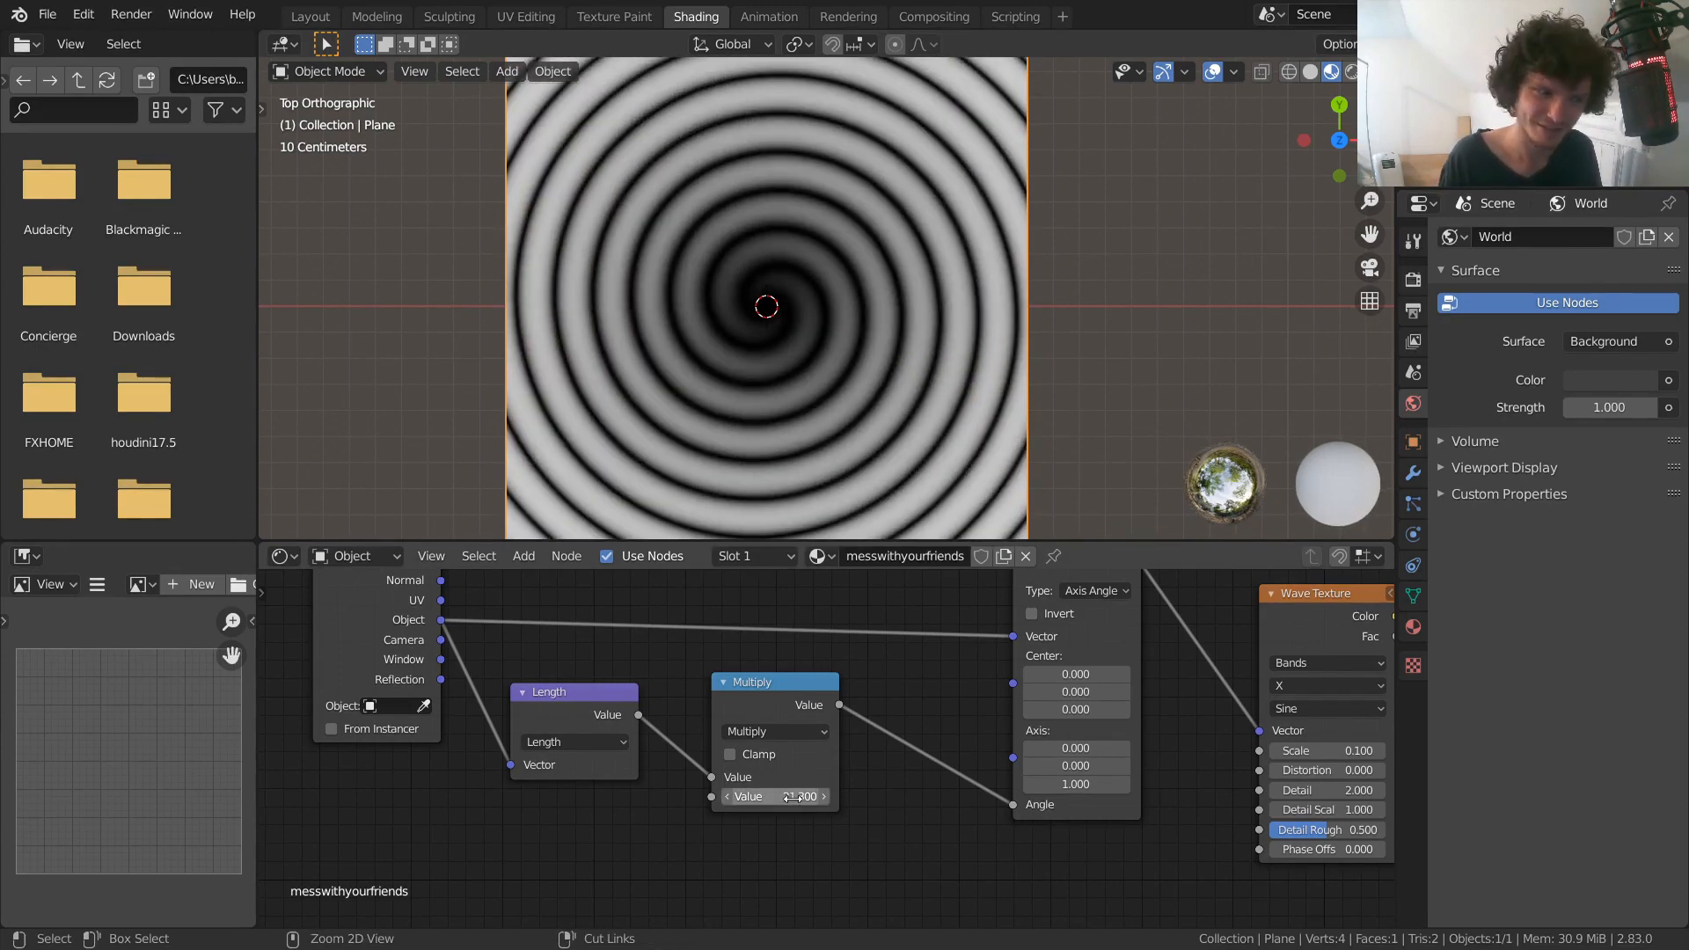
{"action": "left_click", "coordinate": [792, 796]}
{"action": "type", "text": "10"}
{"action": "key", "text": "Return"}
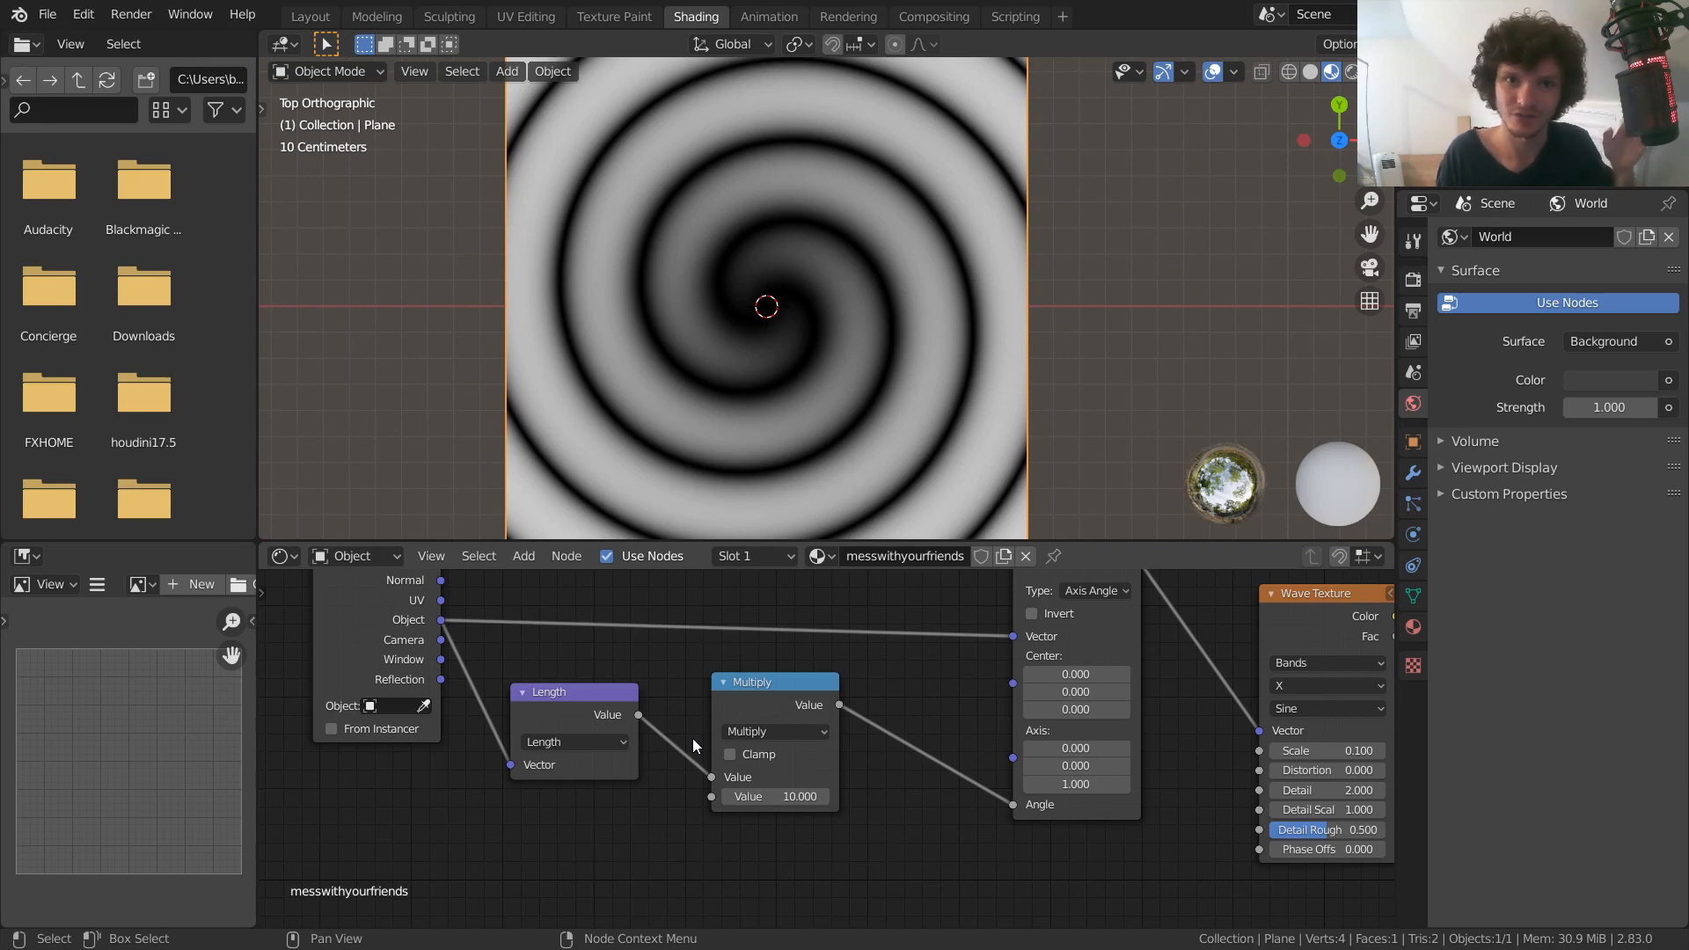
Duplicate the Multiply node into the link to Vector Rotate's Angle, change the copy to Add and set its value to 0
{"action": "left_click", "coordinate": [802, 684]}
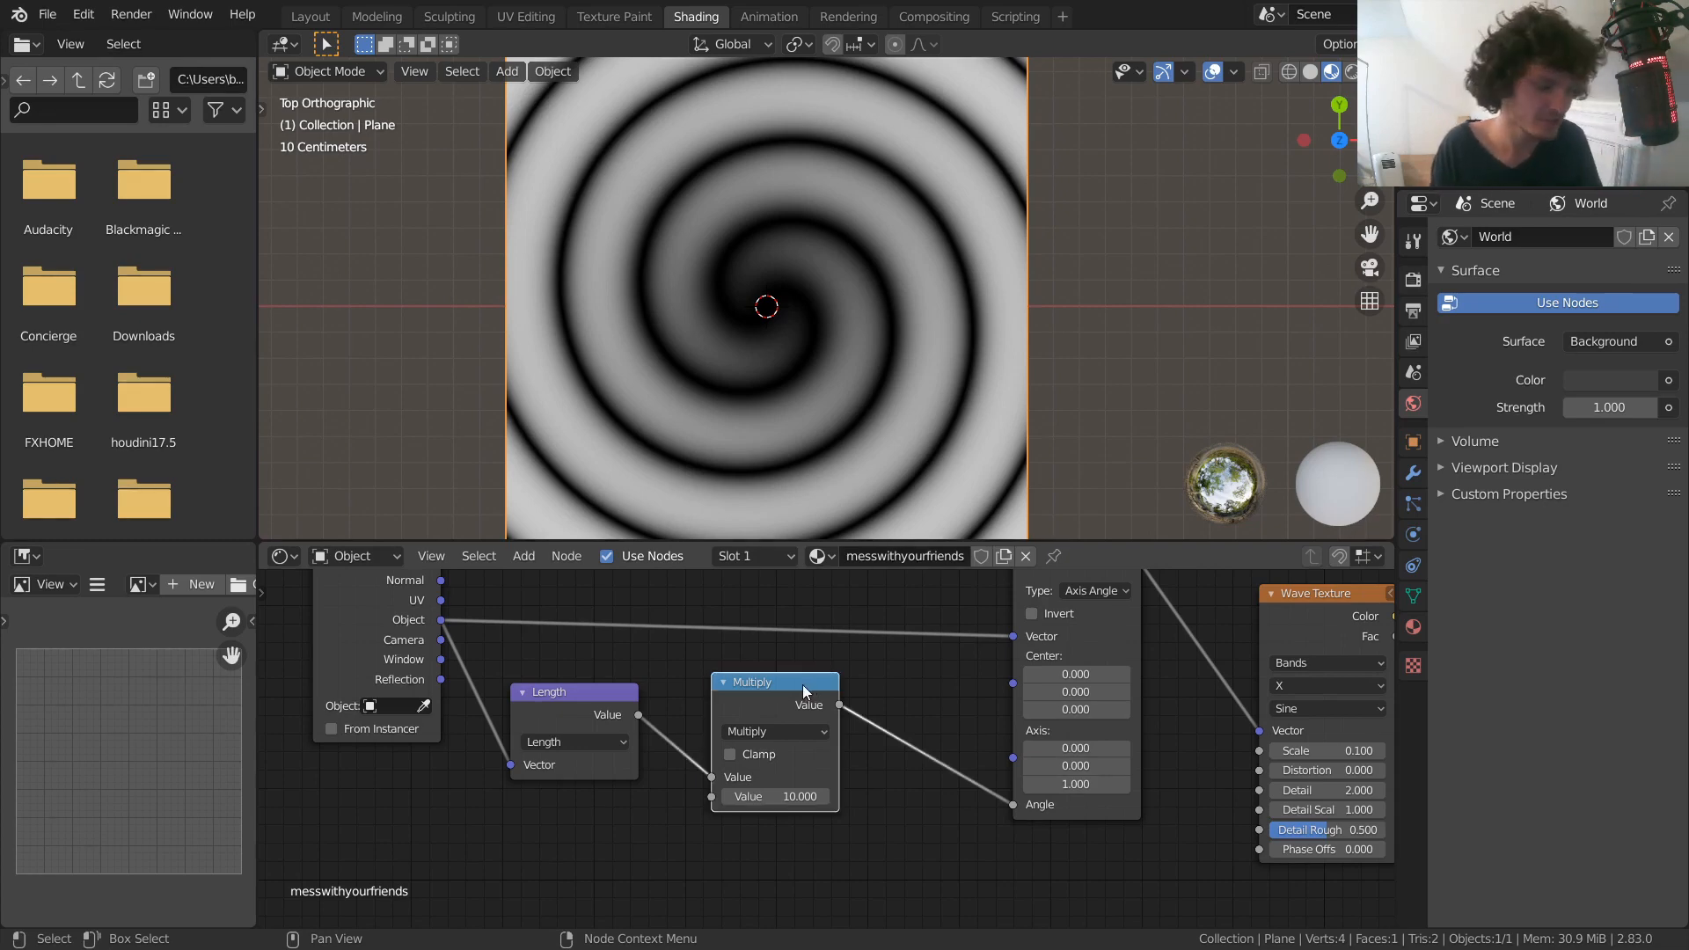
{"action": "key", "text": "shift+d"}
{"action": "left_click", "coordinate": [925, 702]}
{"action": "left_click", "coordinate": [941, 732]}
{"action": "left_click", "coordinate": [939, 505]}
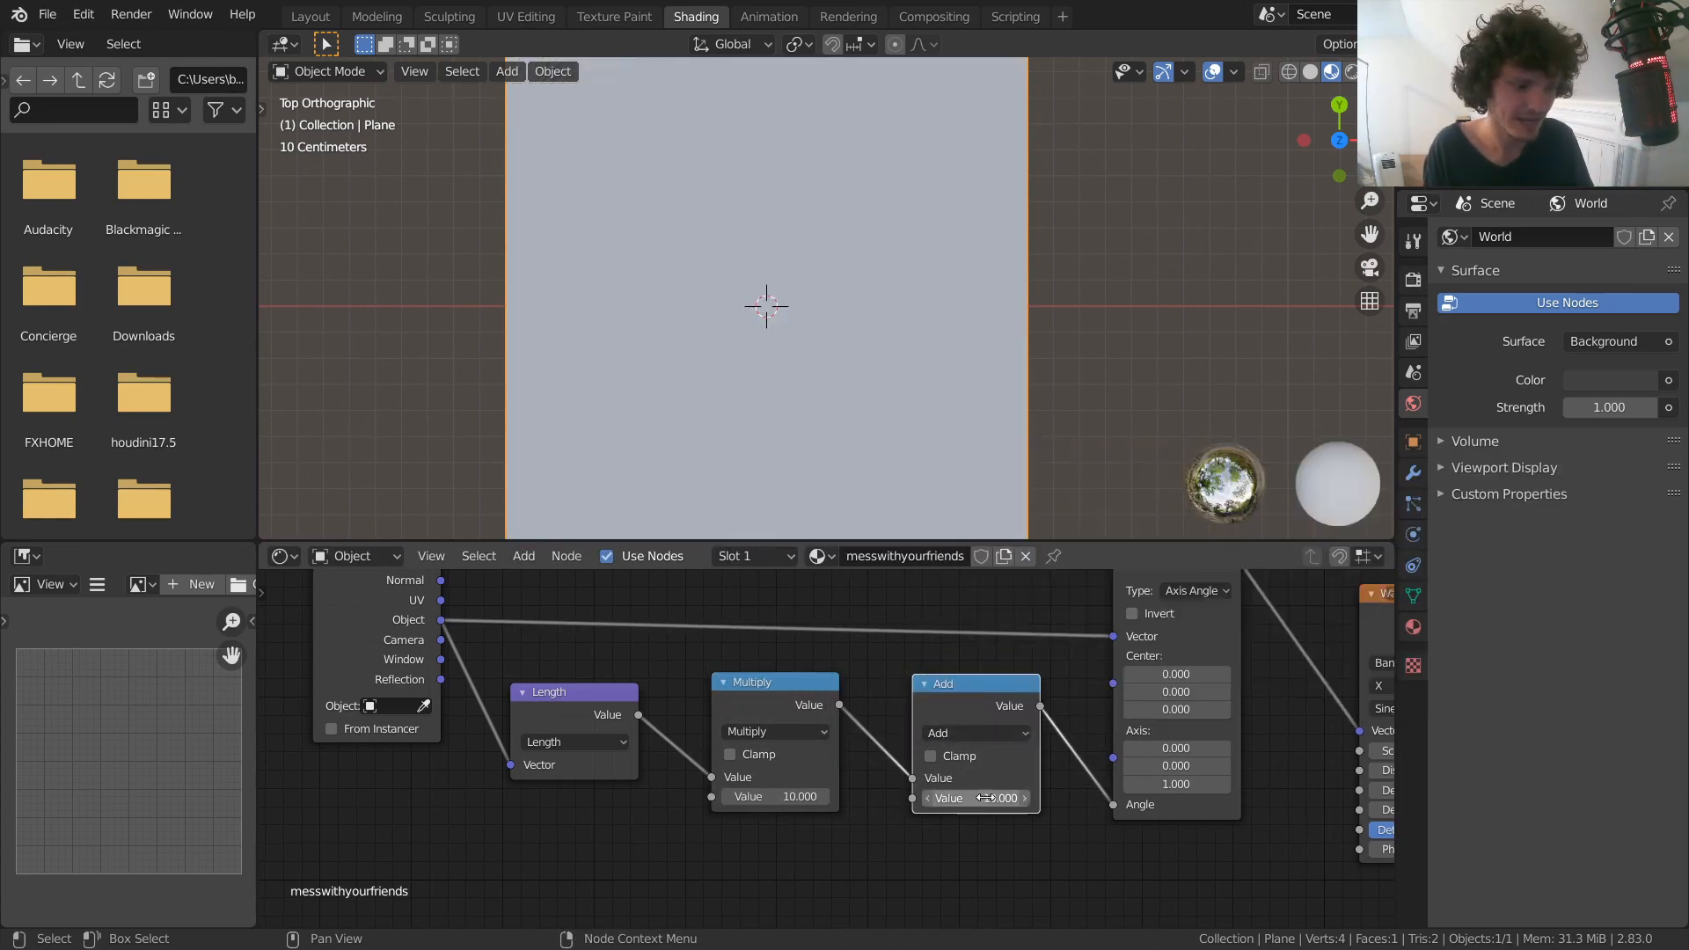
{"action": "key", "text": "BackSpace"}
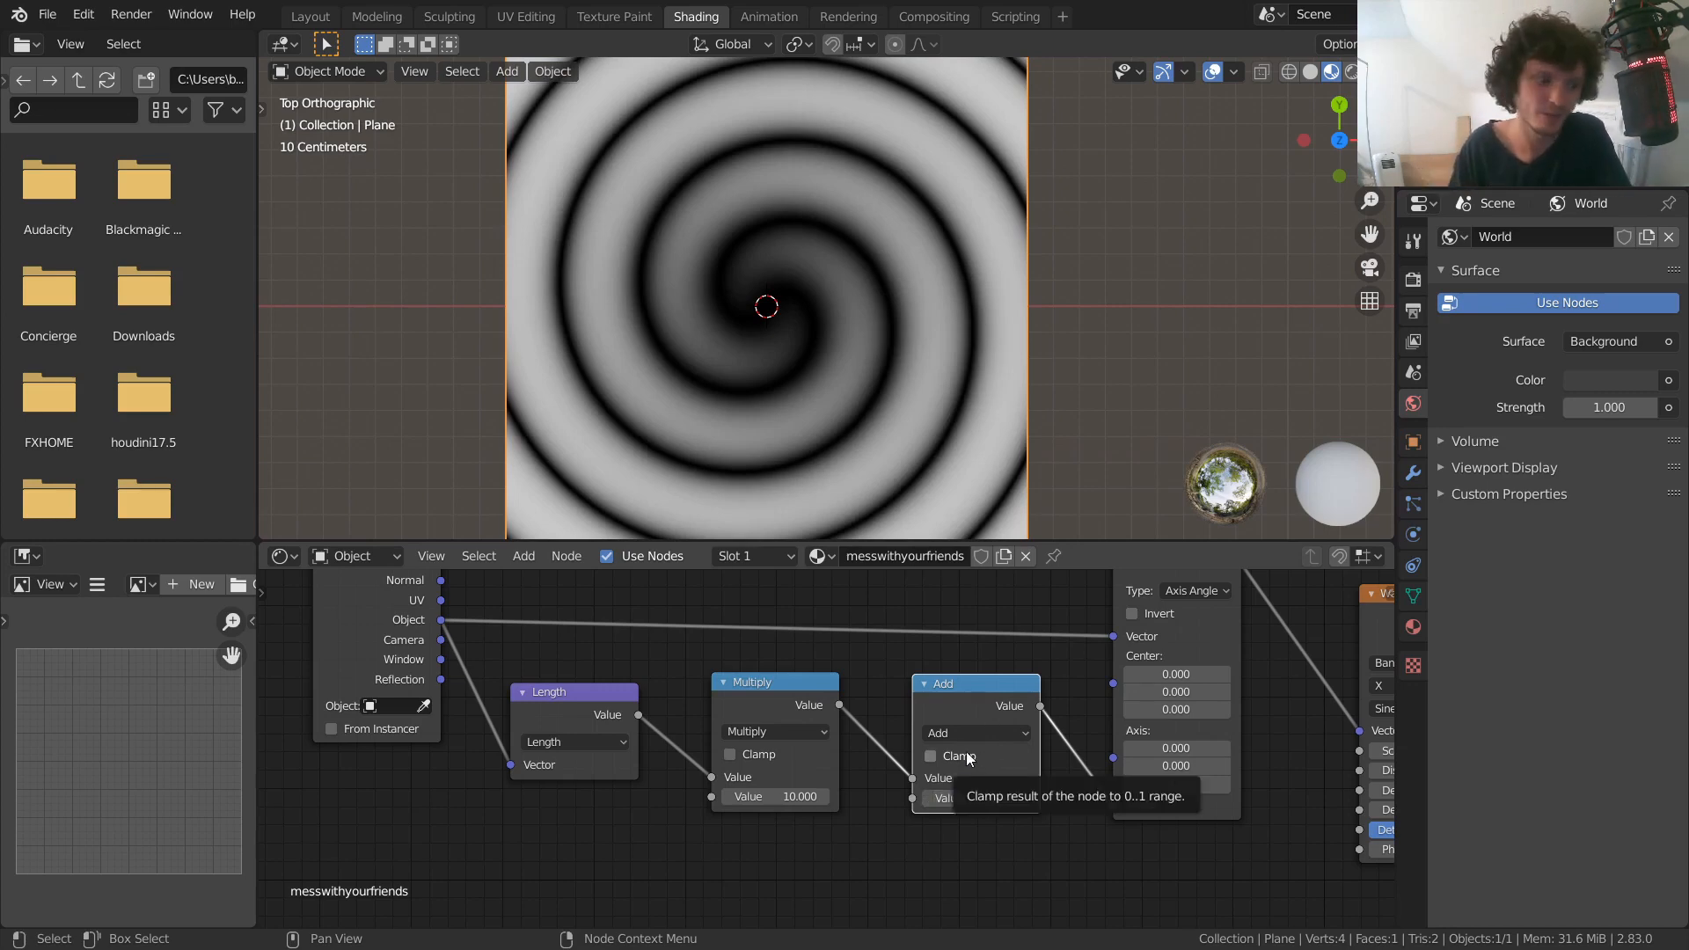
{"action": "left_click", "coordinate": [568, 692]}
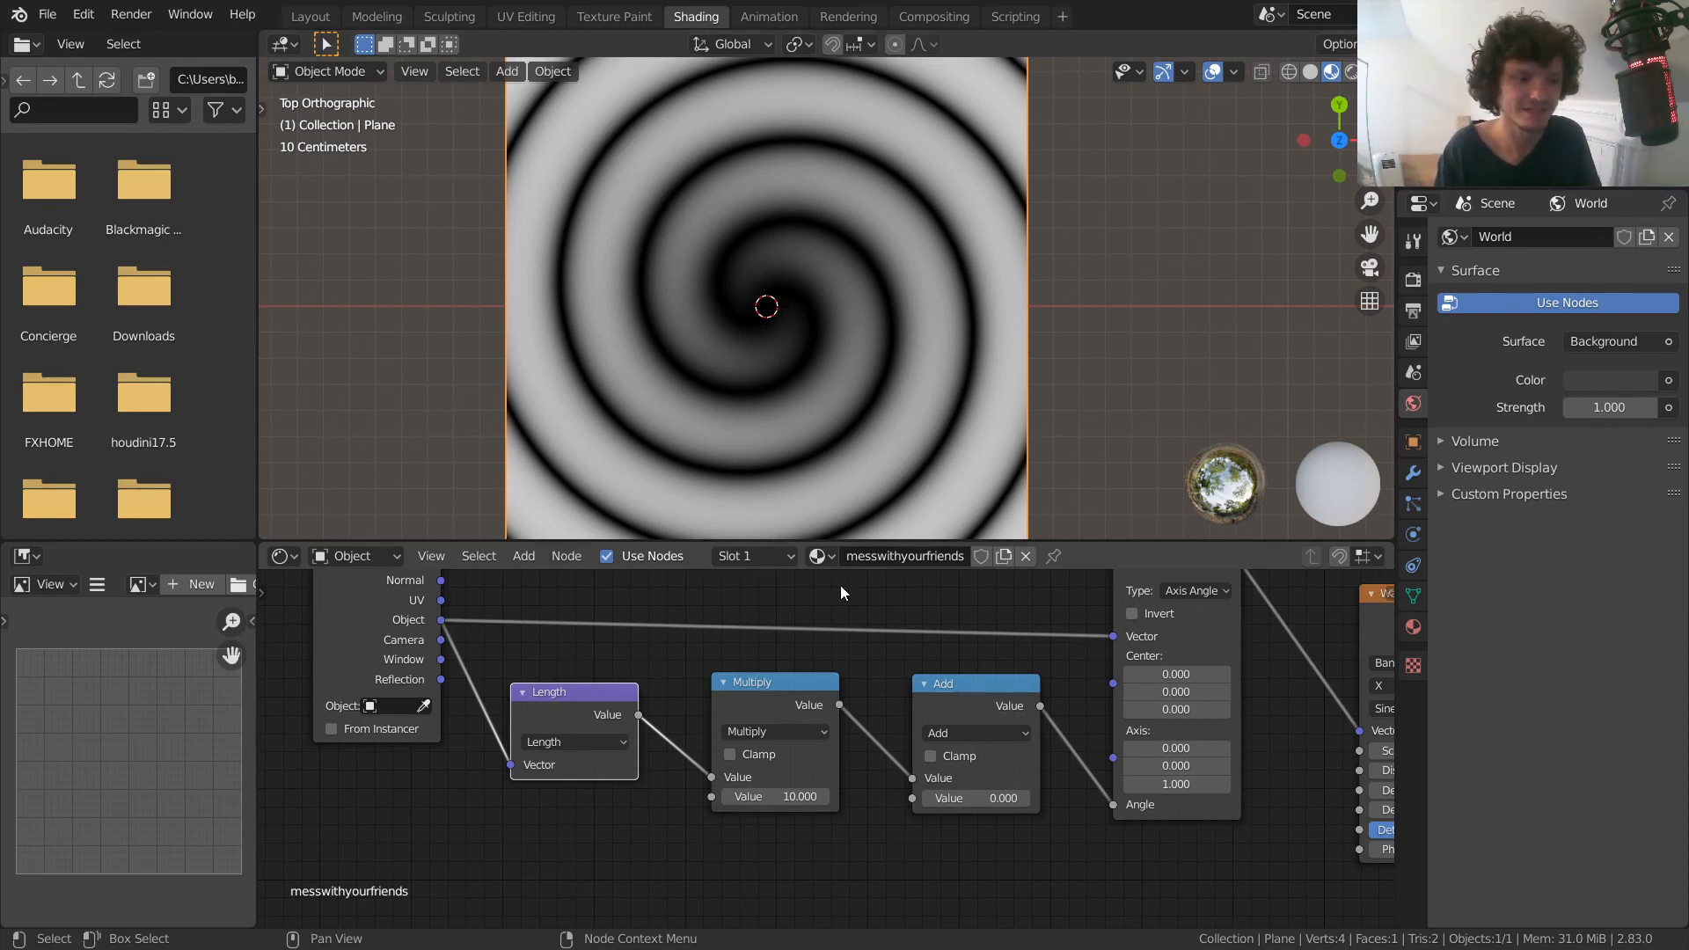
{"action": "middle_click_drag", "start_coordinate": [1187, 615], "coordinate": [729, 628]}
{"action": "left_click_drag", "start_coordinate": [967, 616], "coordinate": [975, 611]}
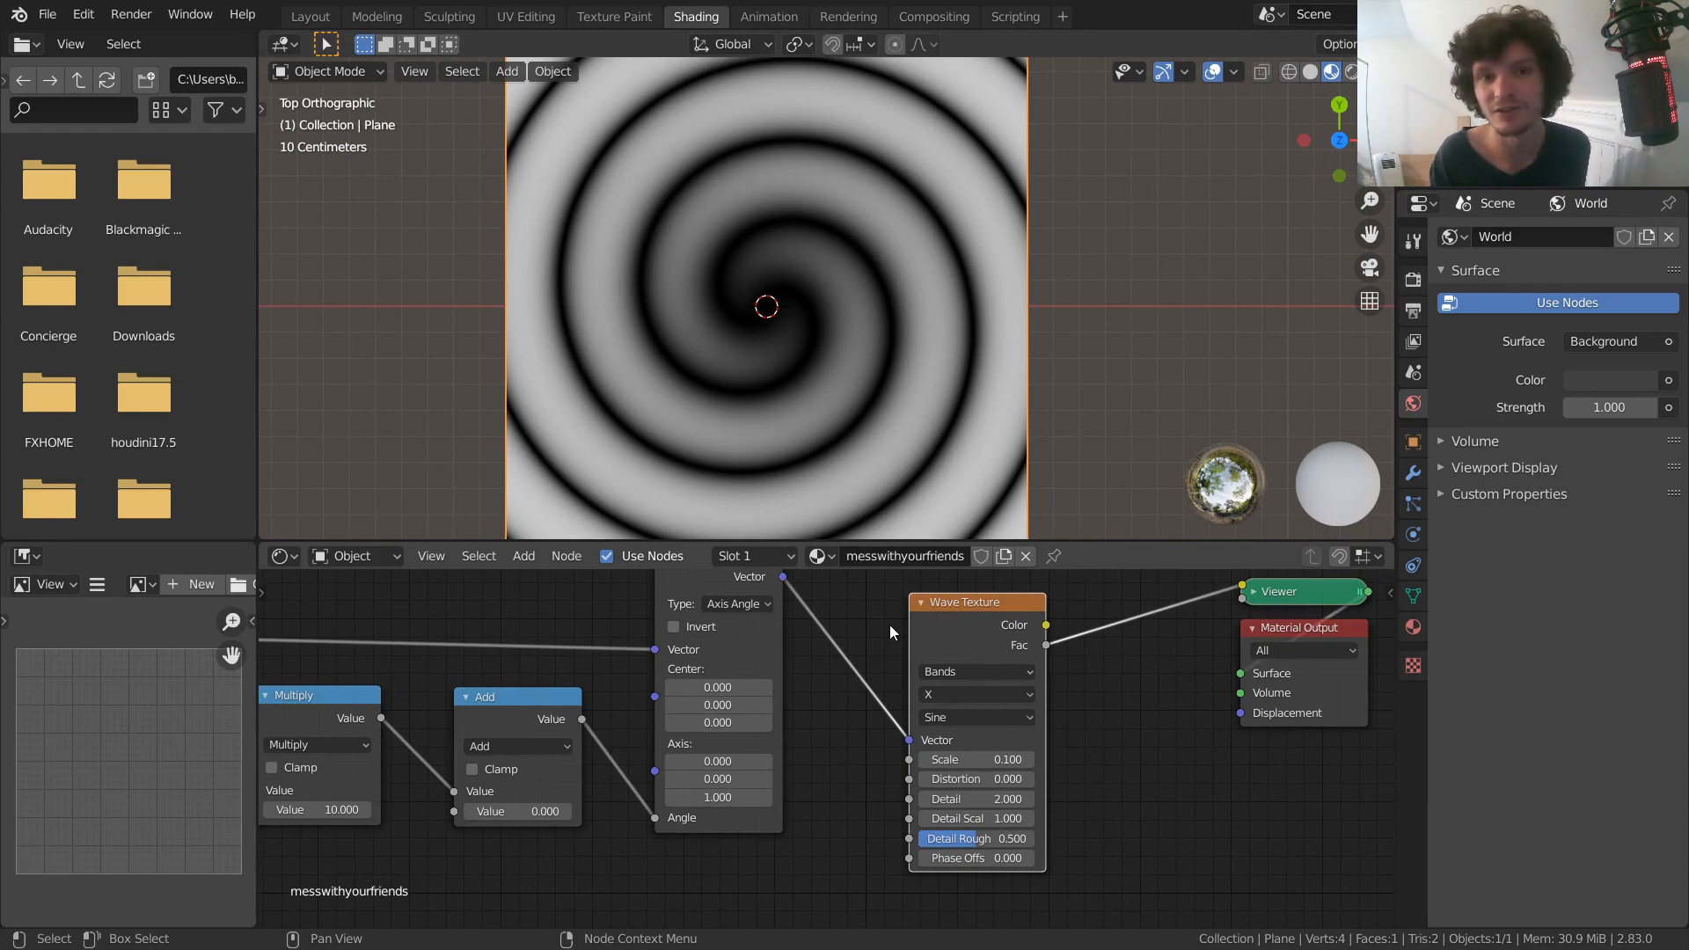
Try Add values such as 24 and 35.2 to spin the spiral, and reset the value to 0
{"action": "middle_click_drag", "start_coordinate": [310, 704], "coordinate": [683, 706]}
{"action": "left_click_drag", "start_coordinate": [931, 802], "coordinate": [1126, 802]}
{"action": "scroll", "coordinate": [909, 100], "scroll_direction": "down", "scroll_amount": 2}
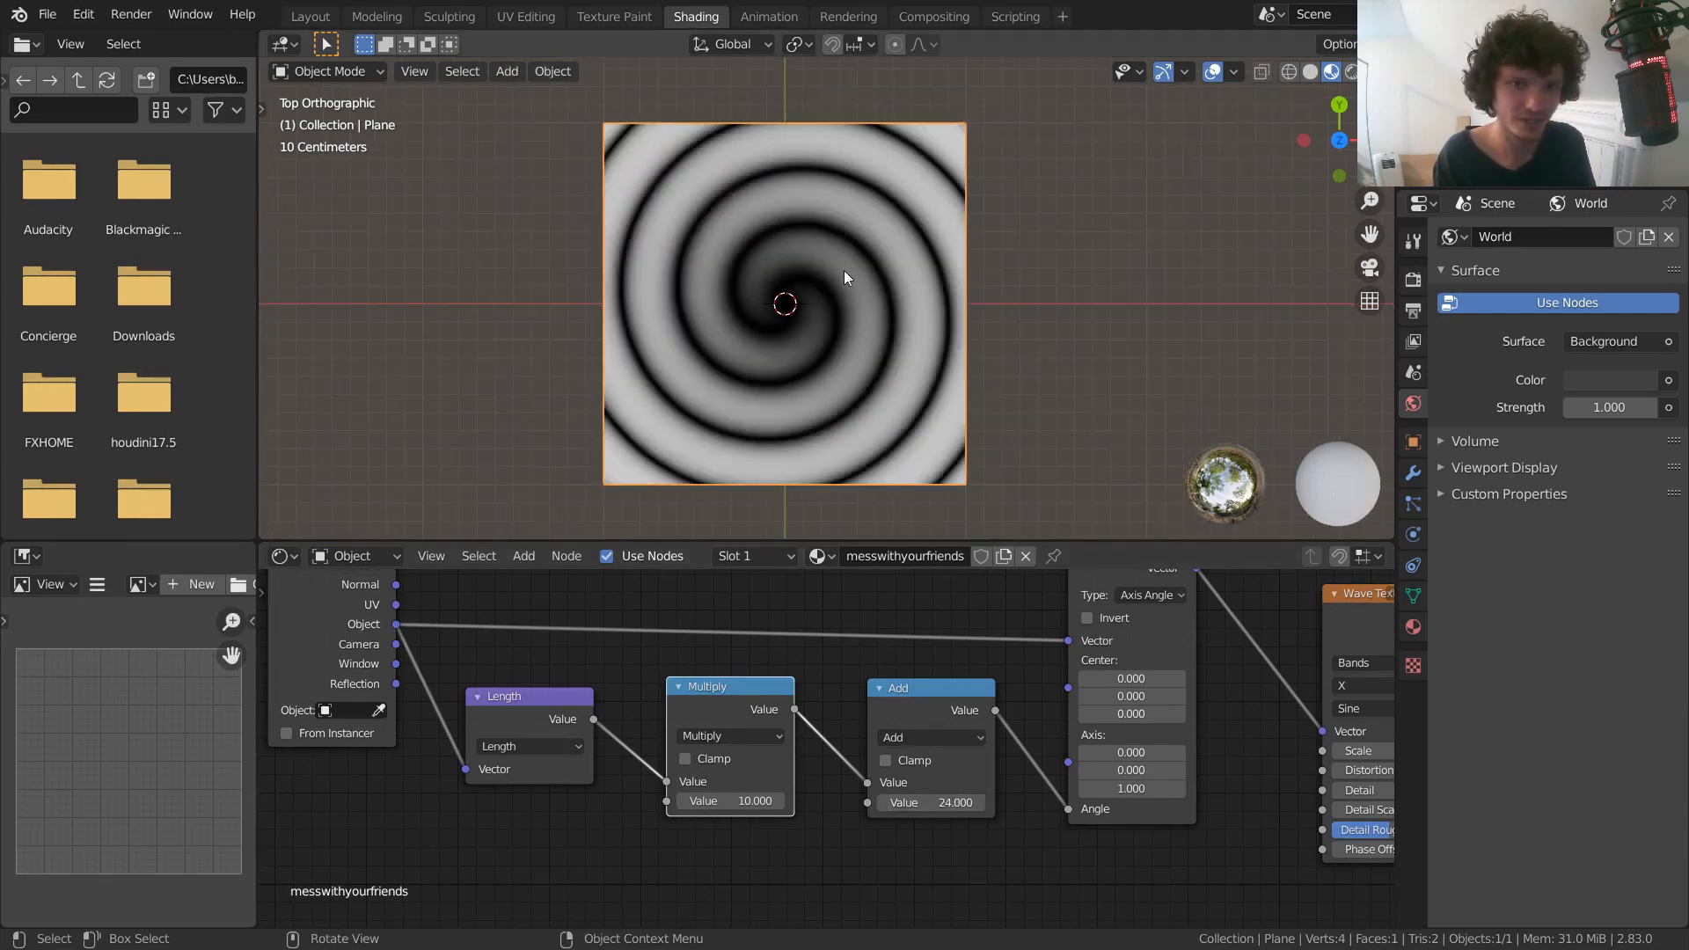
{"action": "scroll", "coordinate": [845, 278], "scroll_direction": "up", "scroll_amount": 1}
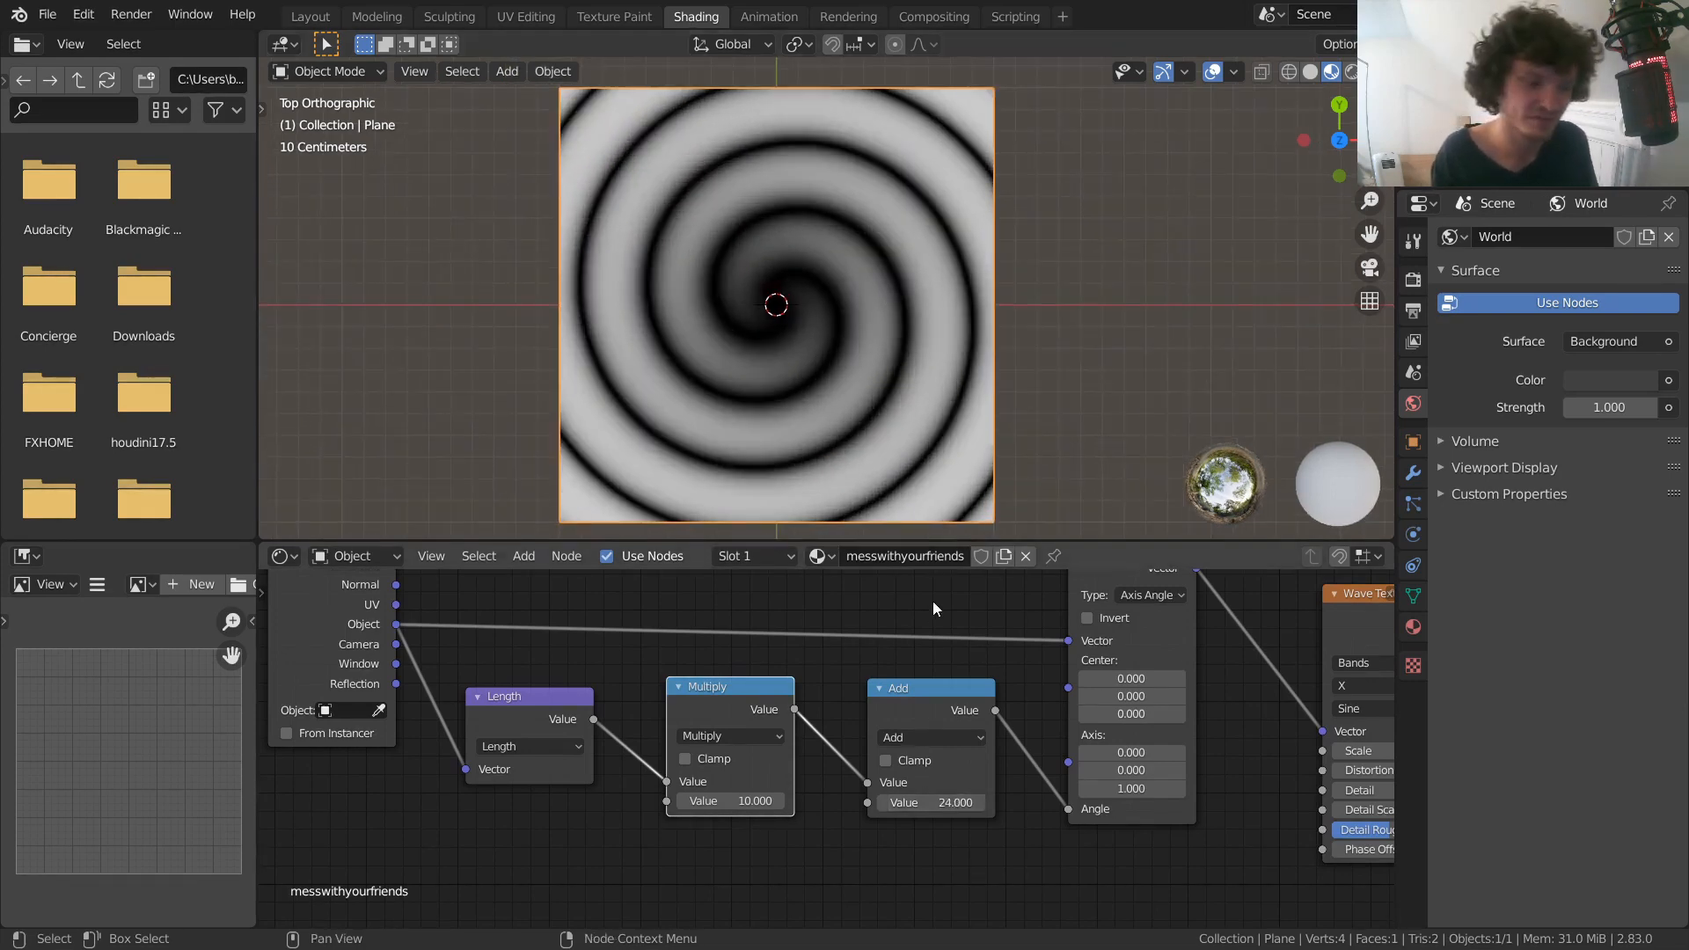
{"action": "left_click_drag", "start_coordinate": [932, 811], "coordinate": [986, 811]}
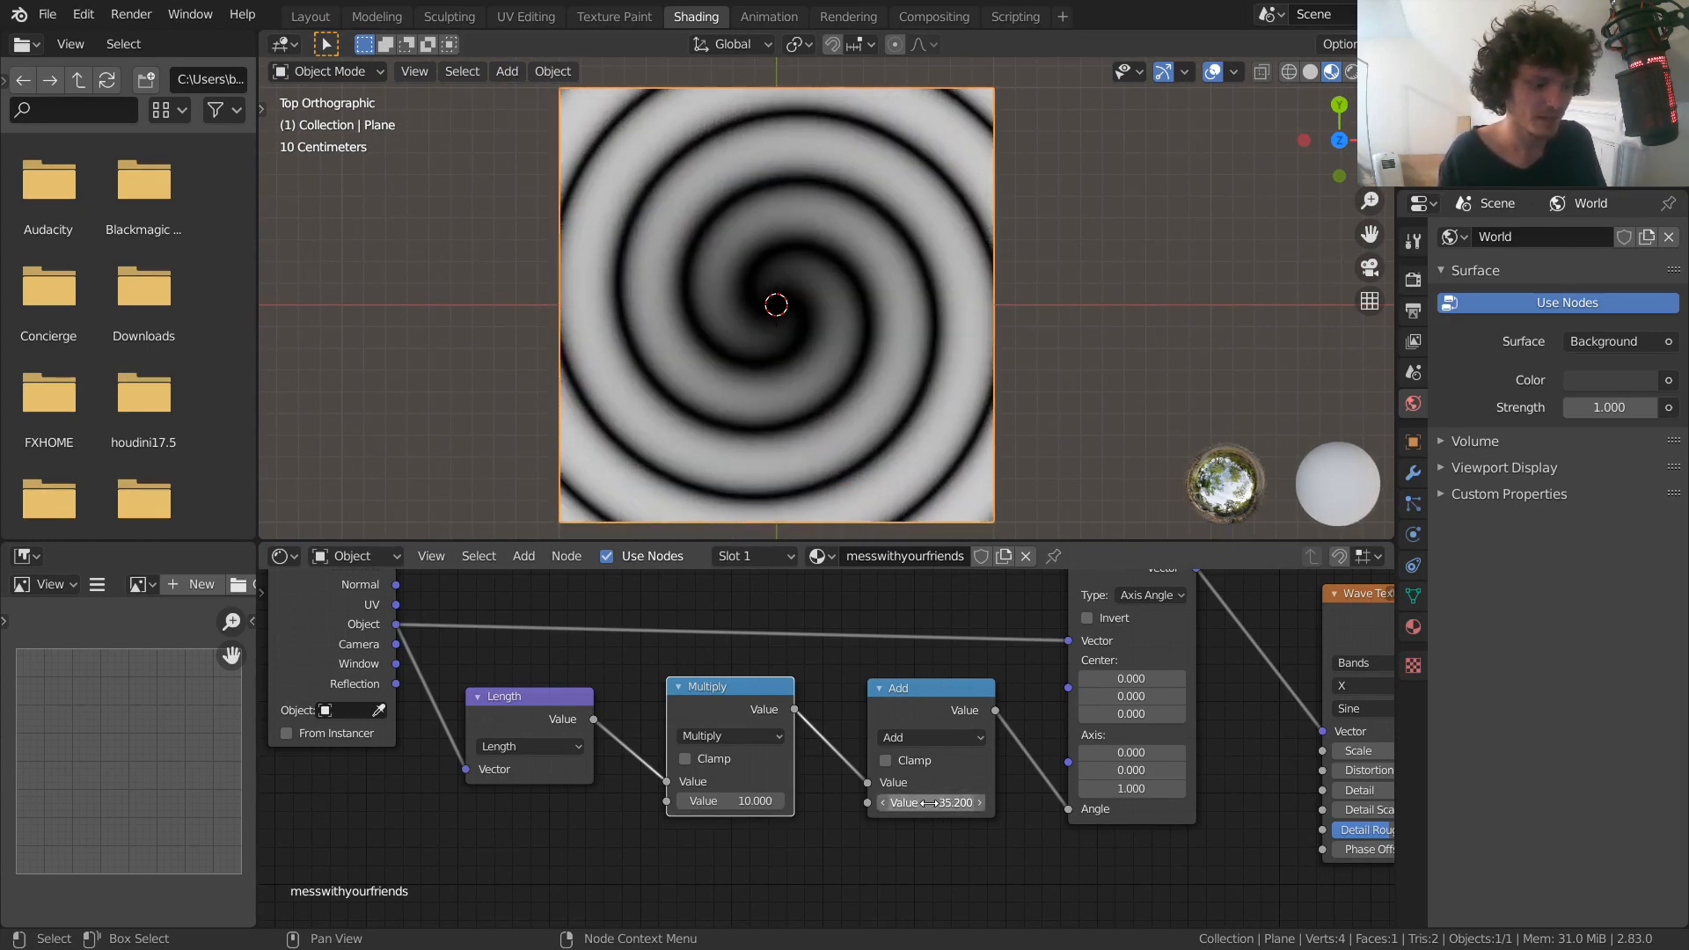
{"action": "key", "text": "BackSpace"}
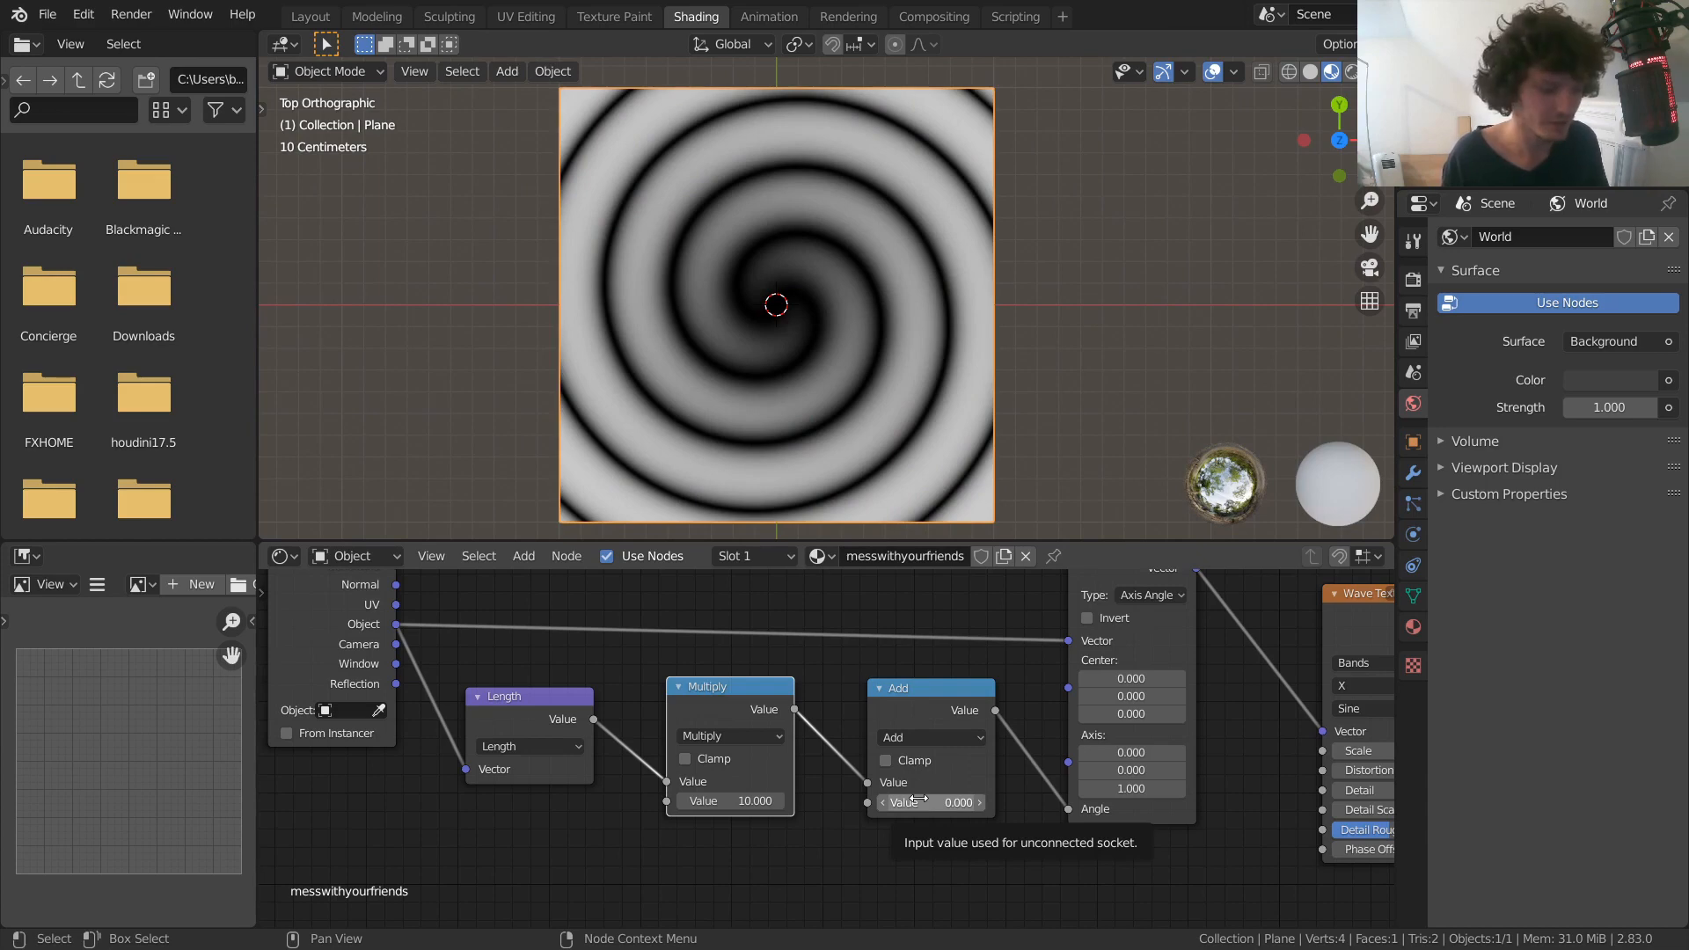
Keyframe the Add node's value at 0, advance the animation to frame 16 and raise the value there
{"action": "key", "text": "i"}
{"action": "key", "text": "space"}
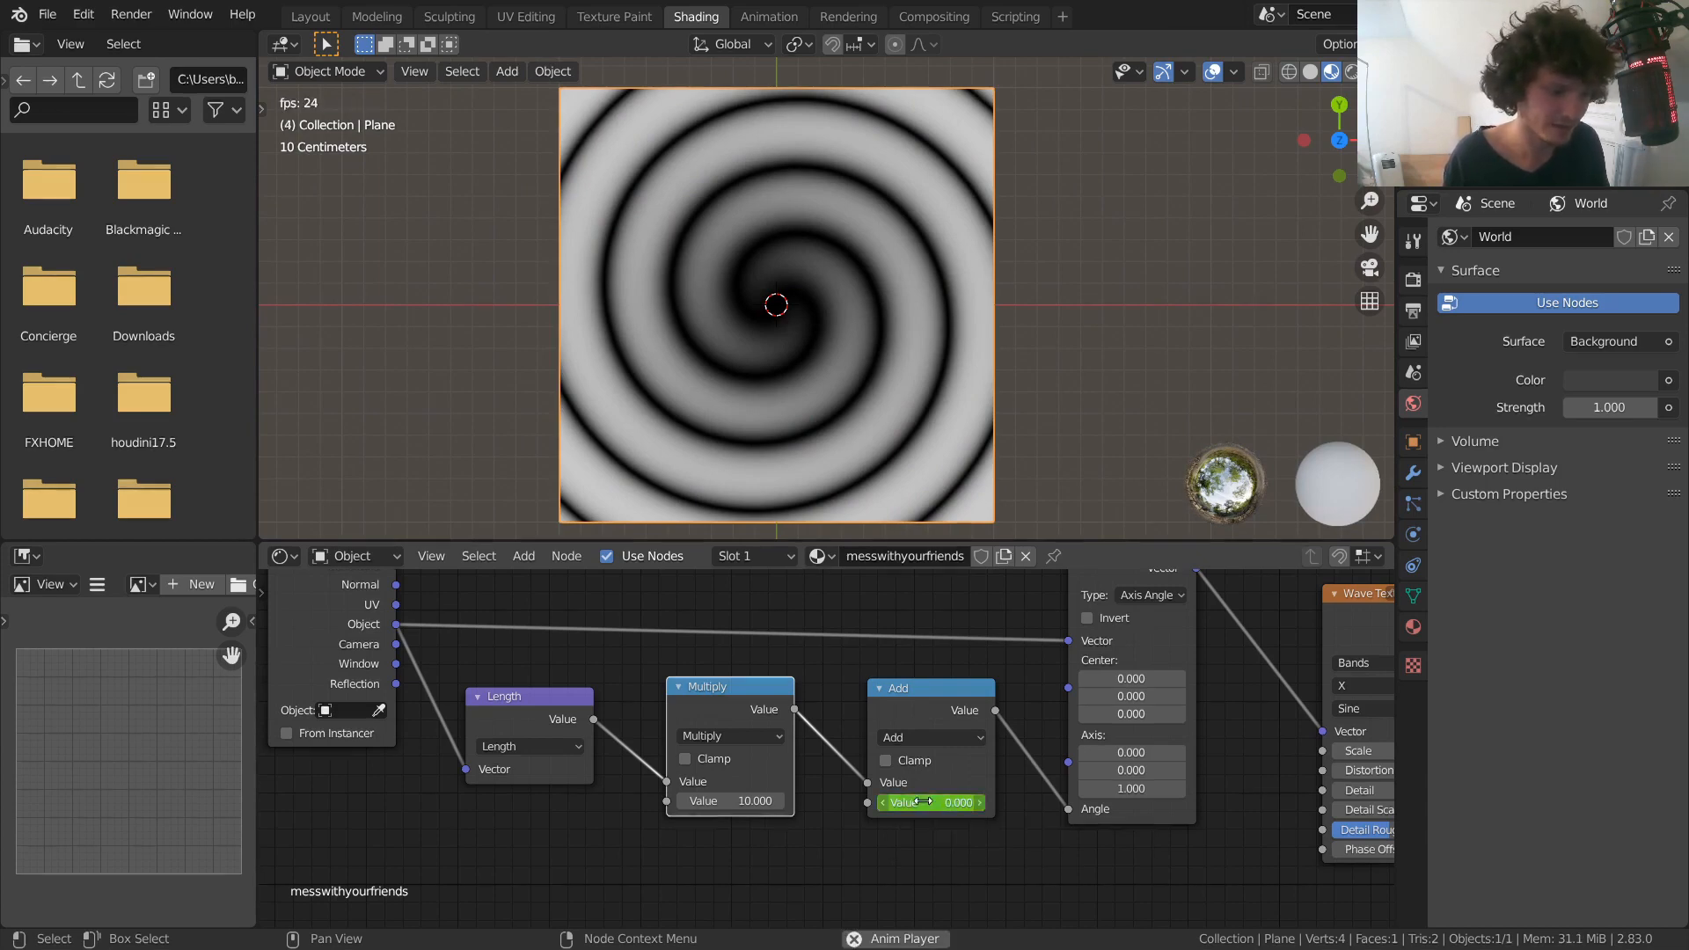
{"action": "key", "text": "space"}
{"action": "left_click", "coordinate": [921, 804]}
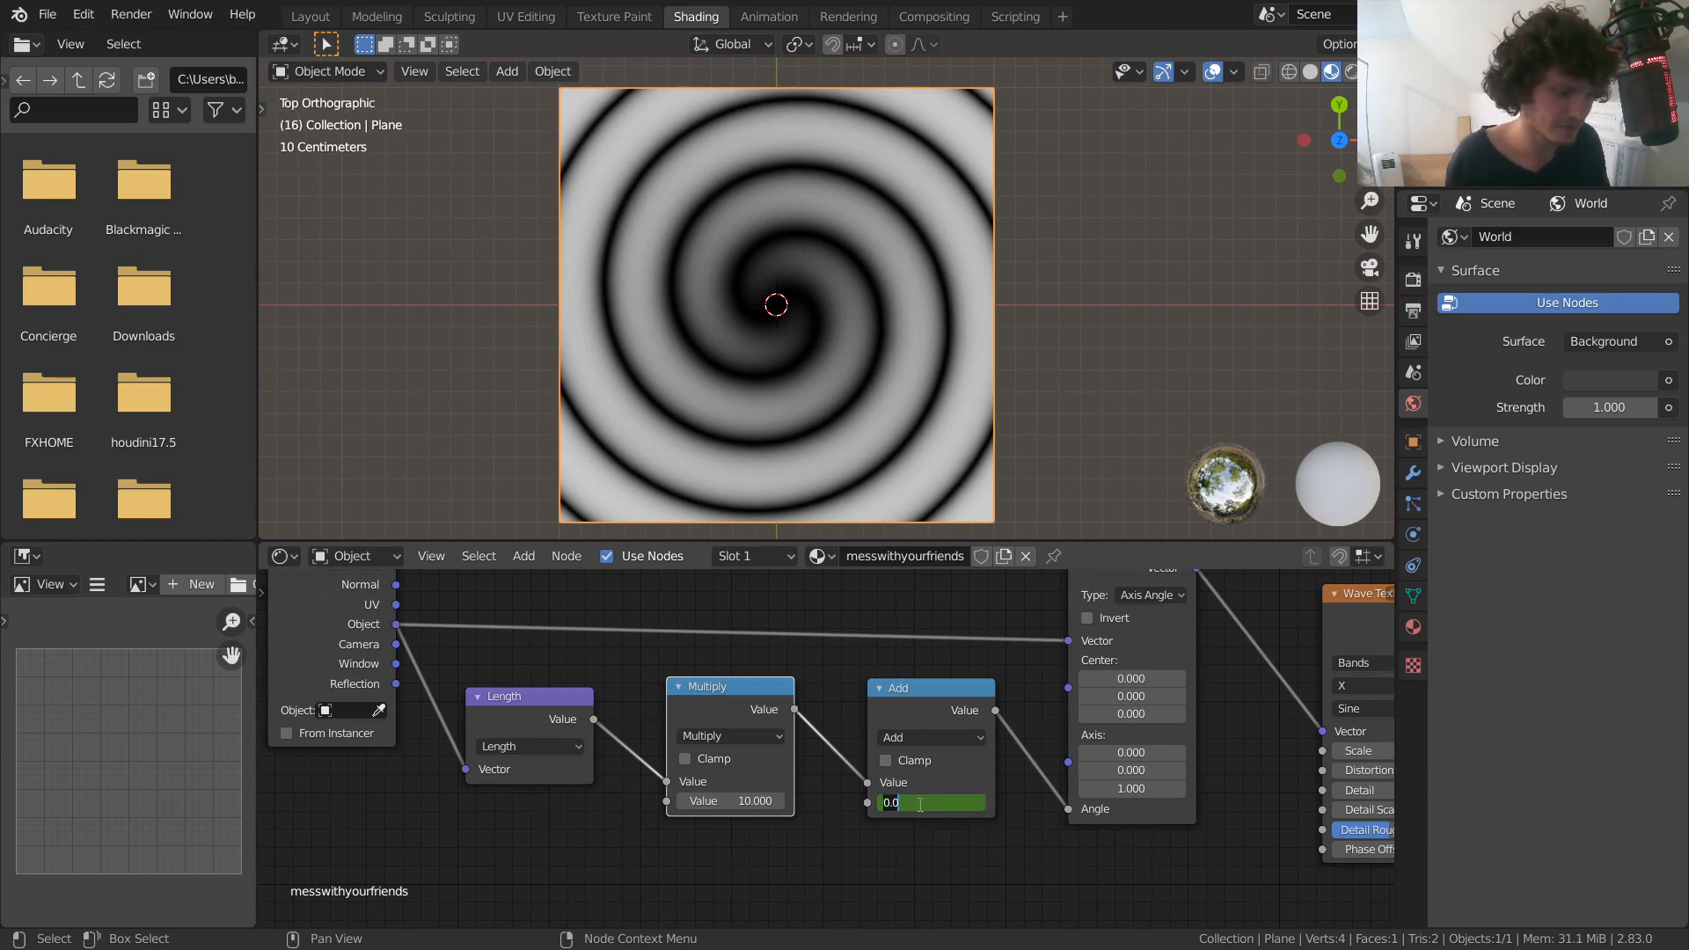
{"action": "left_click", "coordinate": [936, 816]}
{"action": "left_click_drag", "start_coordinate": [941, 802], "coordinate": [965, 801]}
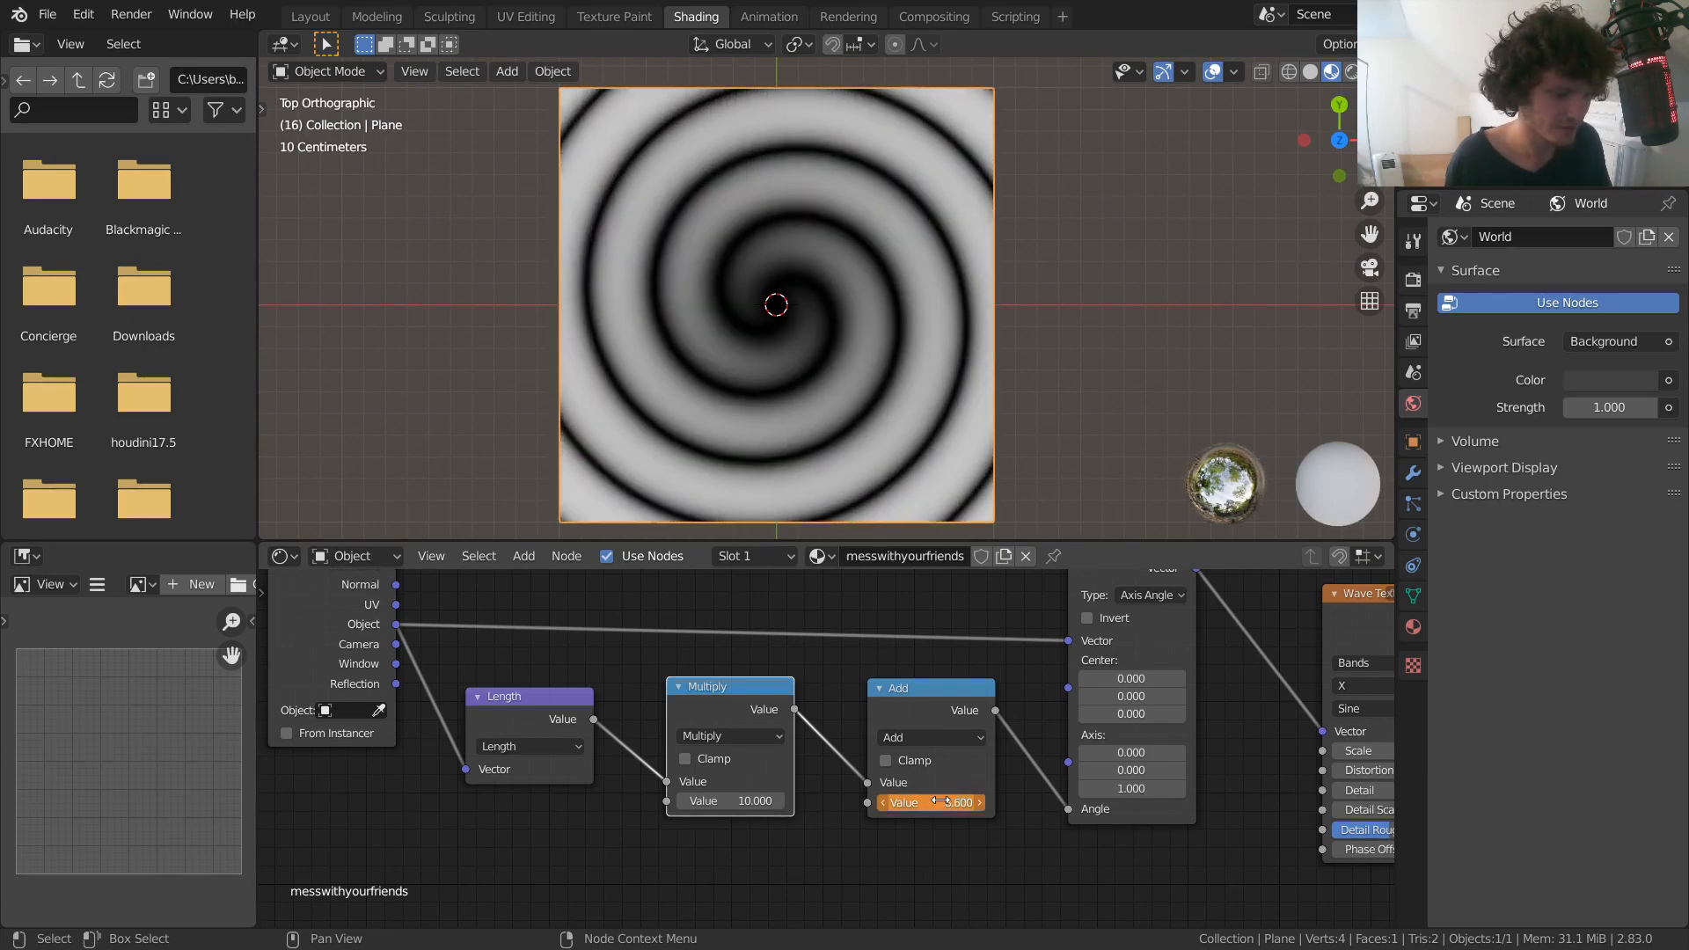
Play back the animation to check the spiral's rotation
{"action": "key", "text": "space"}
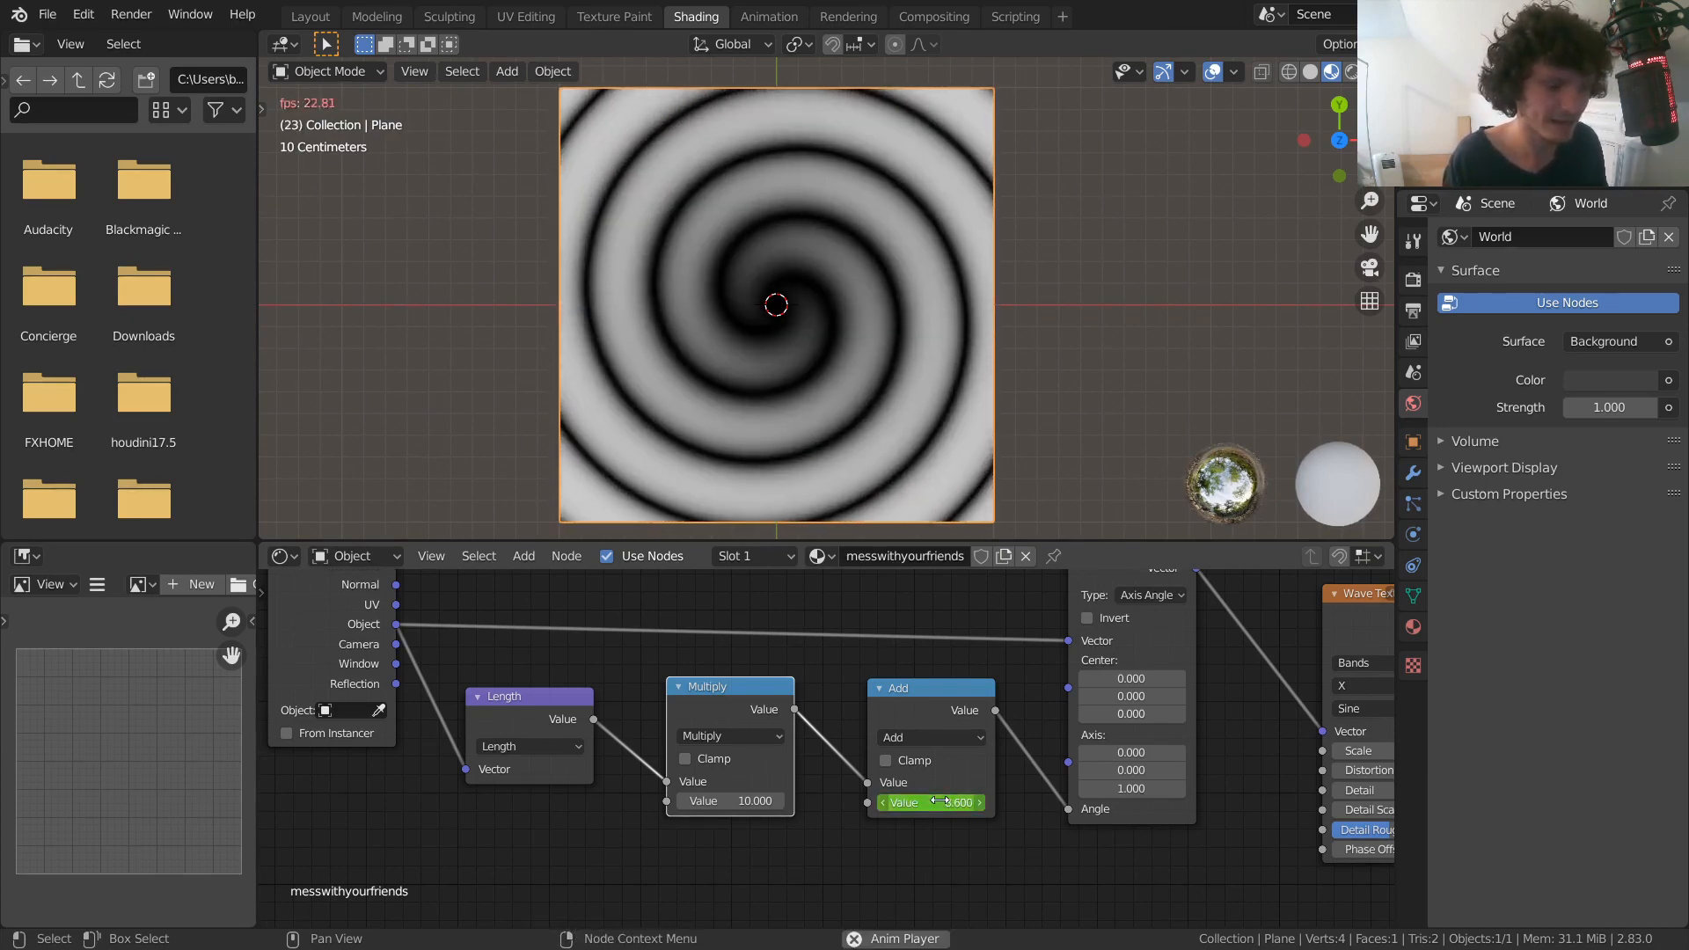
{"action": "key", "text": "Escape"}
{"action": "key", "text": "space"}
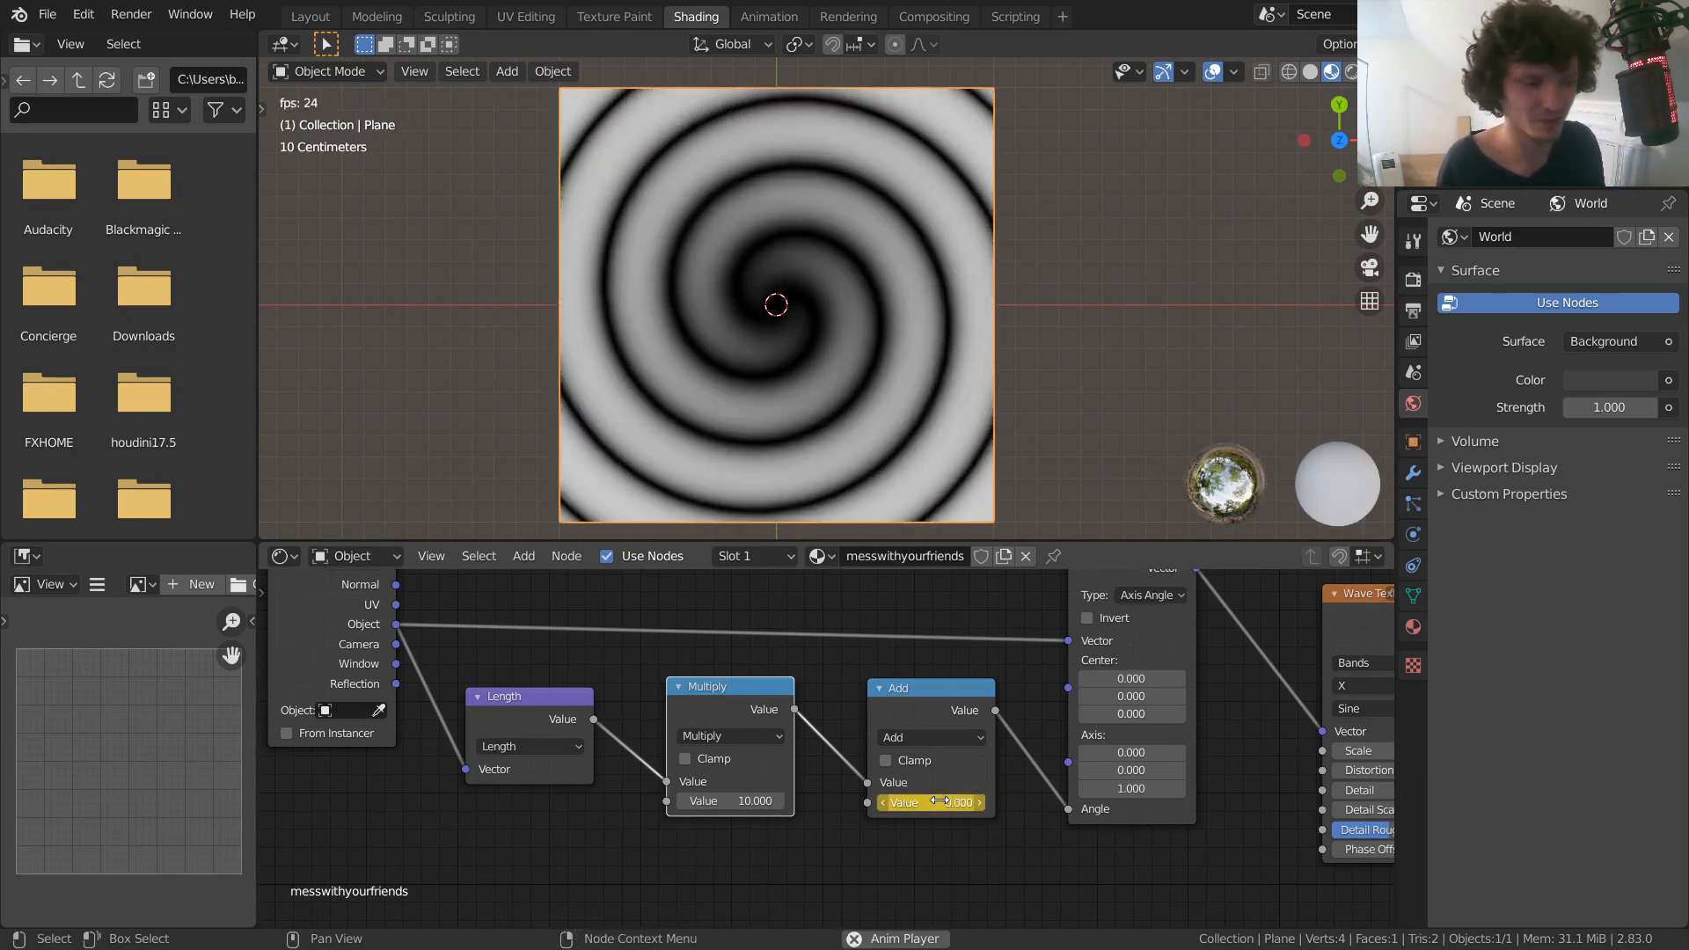
{"action": "key", "text": "space"}
Return the animation to its first frame and clear all keyframes from the Add node's value
{"action": "key", "text": "shift+Left"}
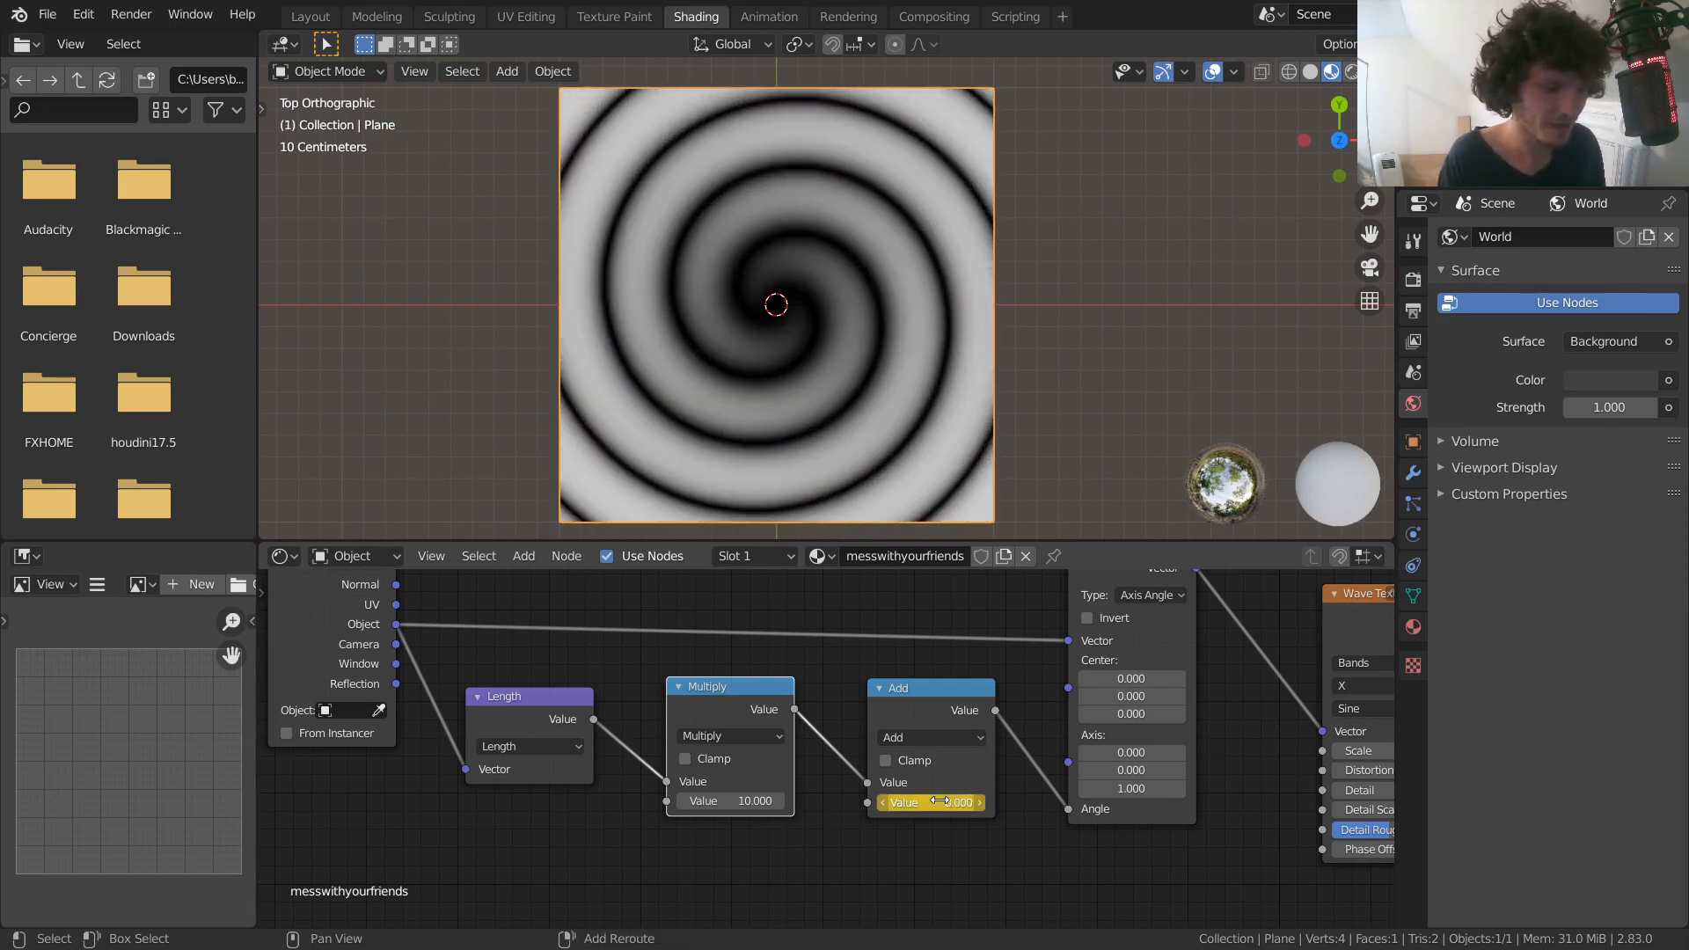
{"action": "right_click", "coordinate": [939, 800]}
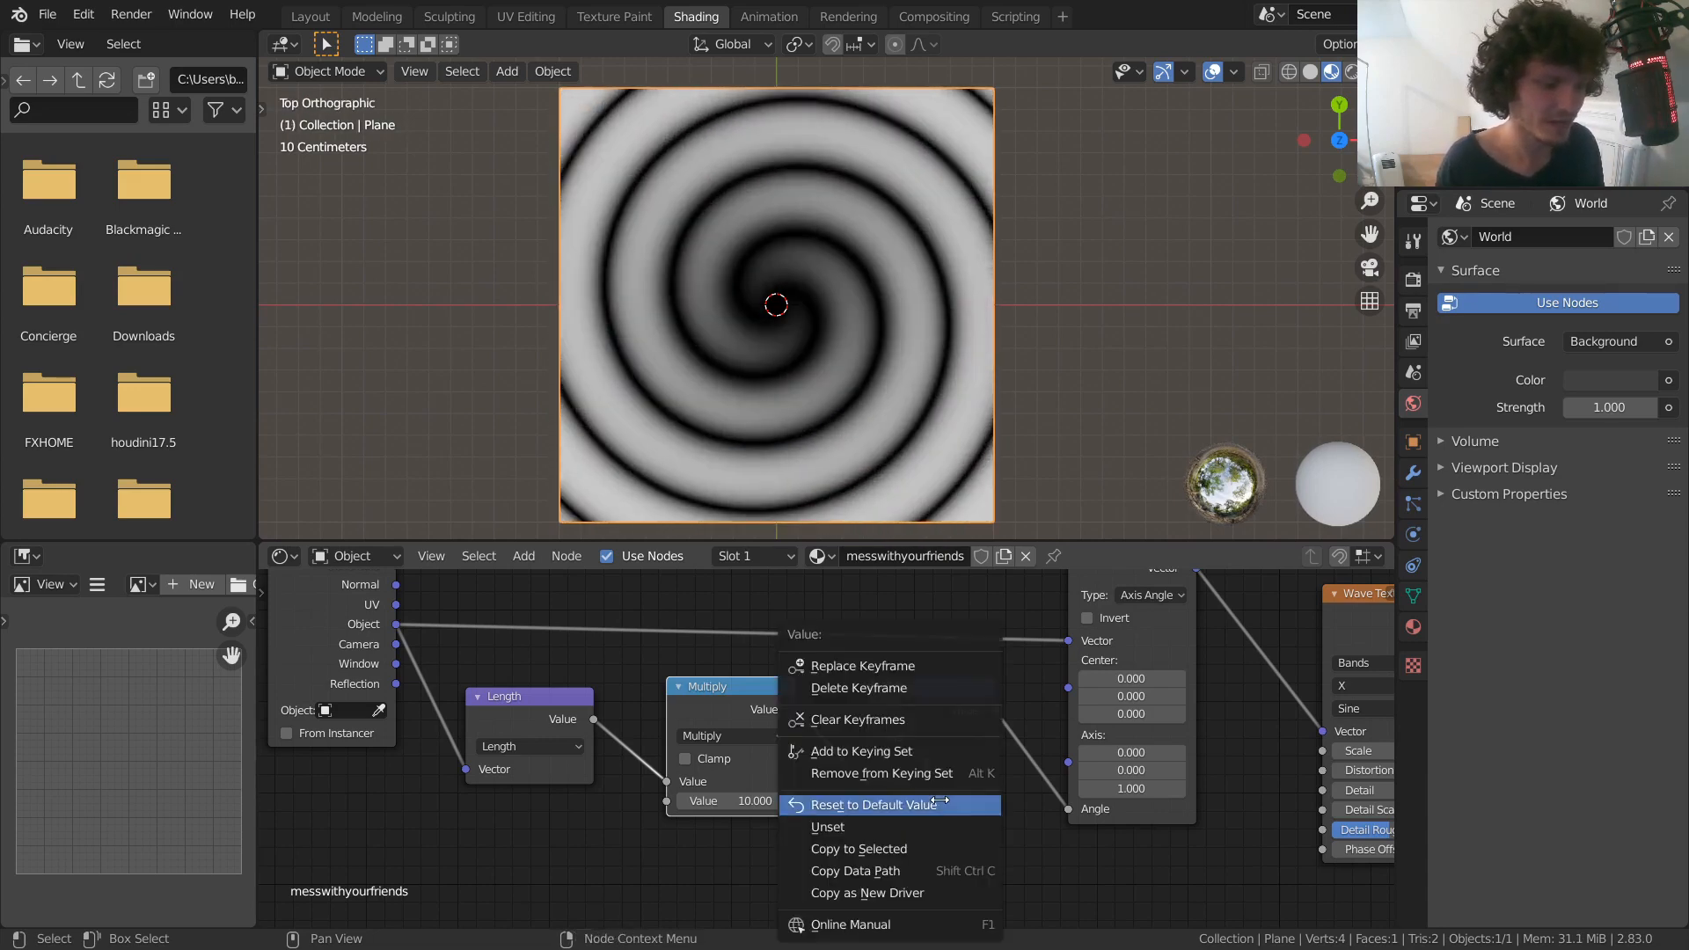
{"action": "left_click", "coordinate": [879, 719]}
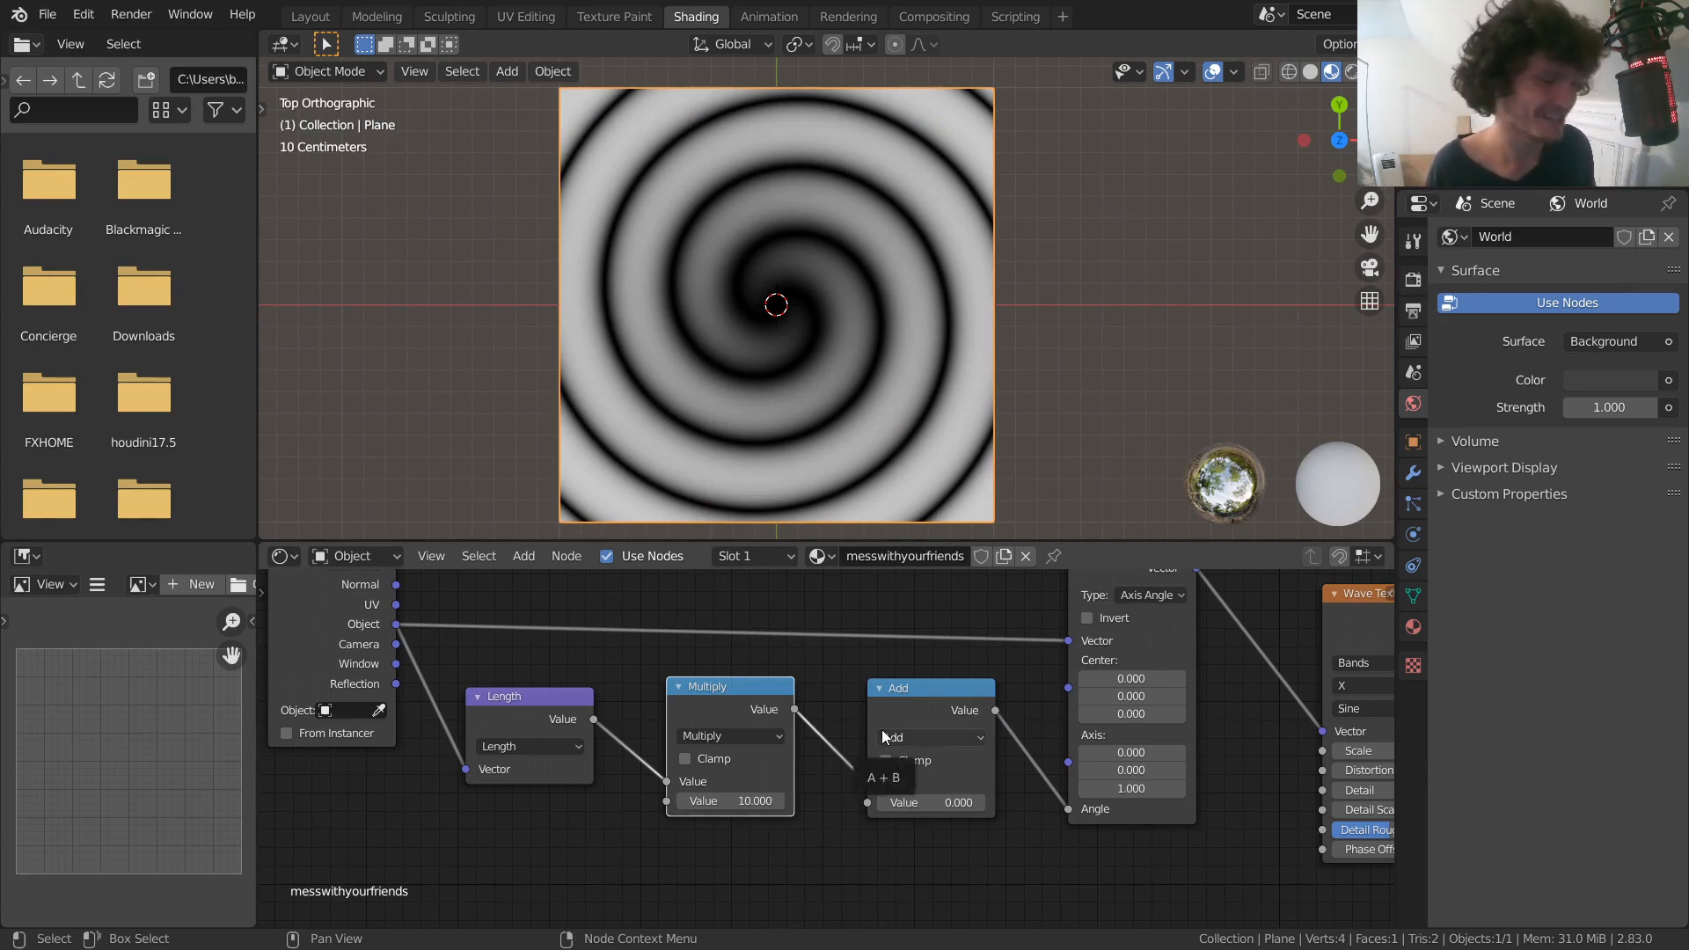
Split off a narrow area beneath the node editor and turn it into a Timeline
{"action": "middle_click_drag", "start_coordinate": [1018, 805], "coordinate": [912, 786]}
{"action": "scroll", "coordinate": [836, 756], "scroll_direction": "up", "scroll_amount": 2}
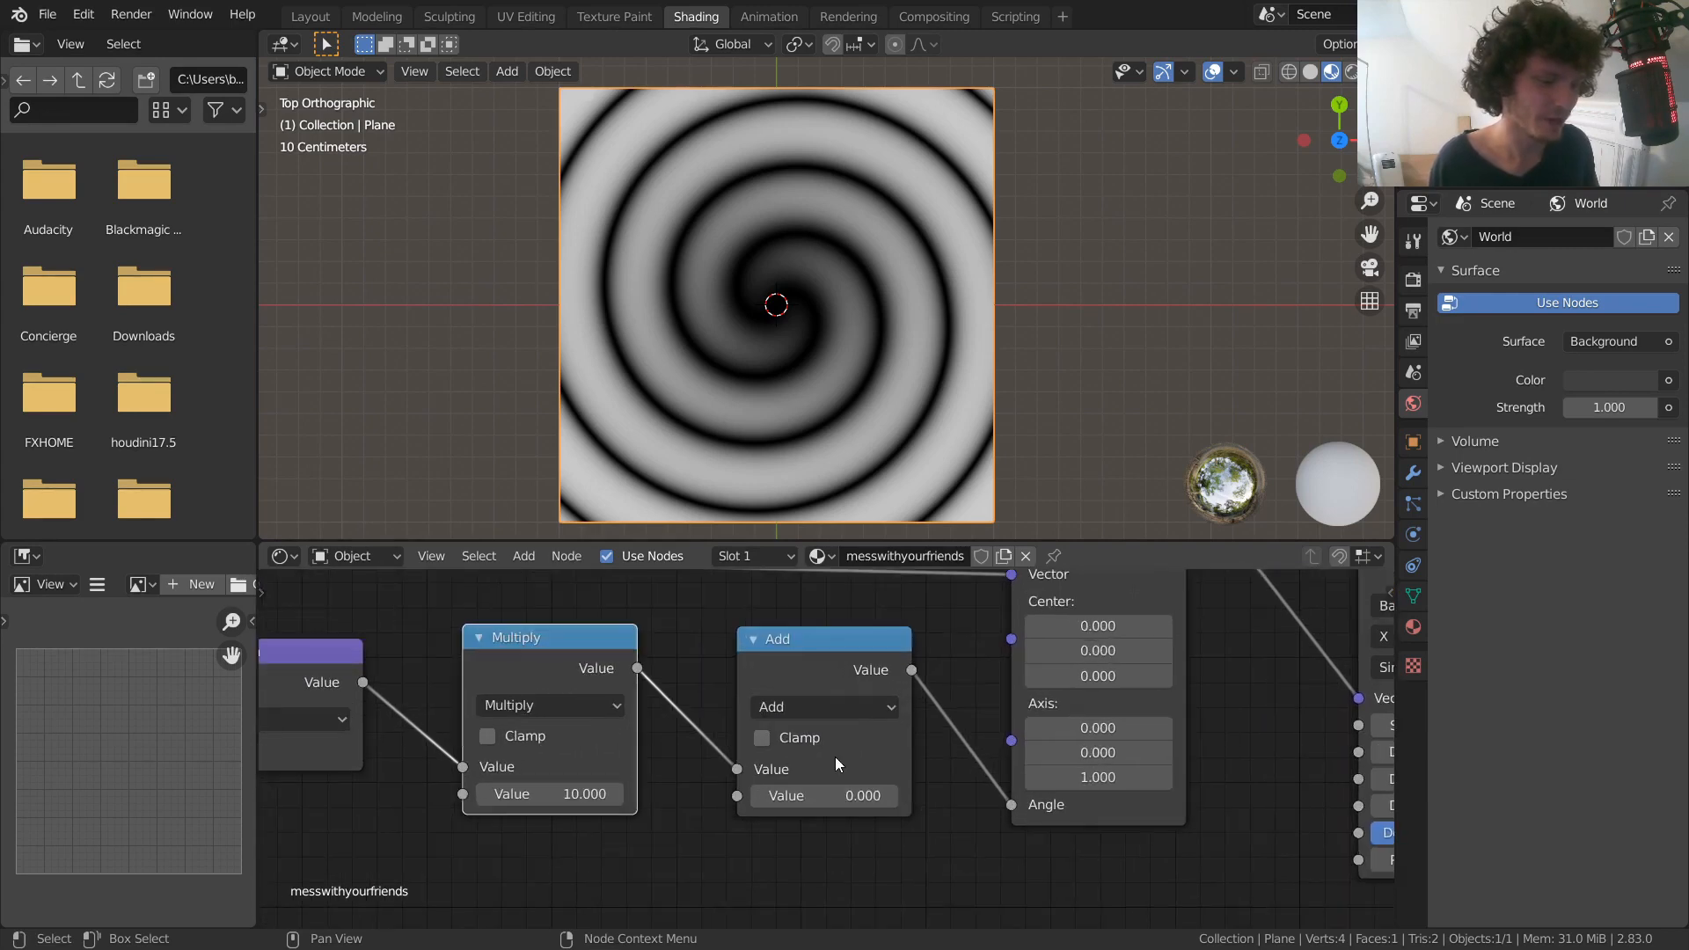
{"action": "left_click_drag", "start_coordinate": [262, 916], "coordinate": [263, 849]}
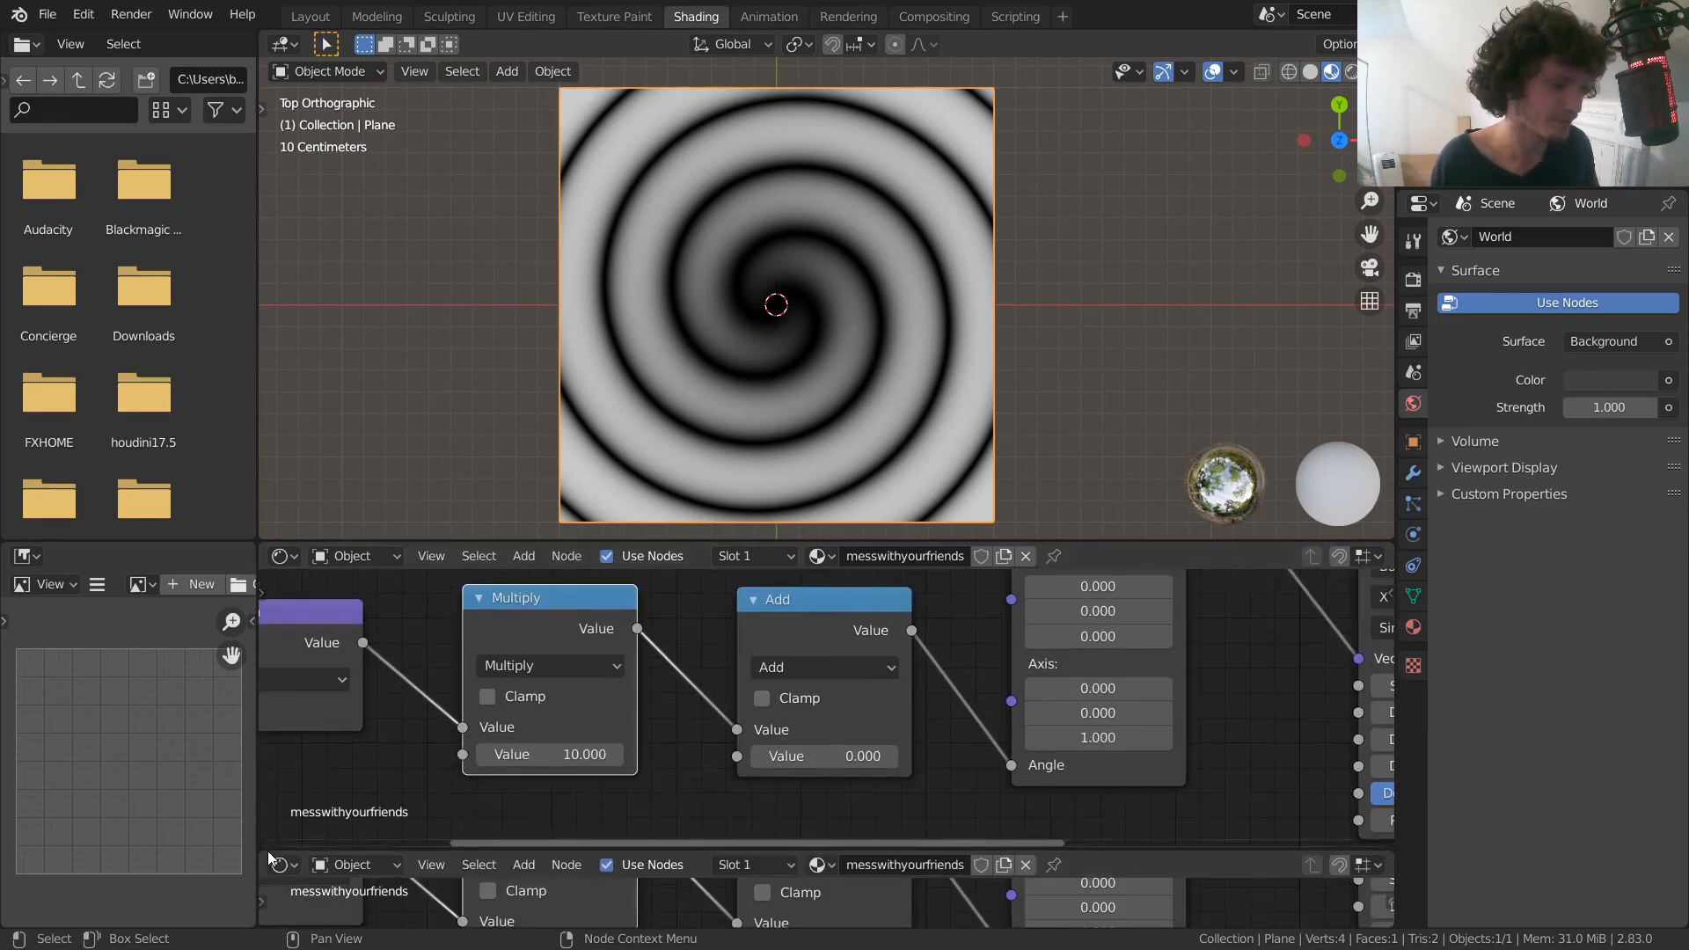
{"action": "left_click", "coordinate": [283, 865]}
{"action": "left_click", "coordinate": [550, 689]}
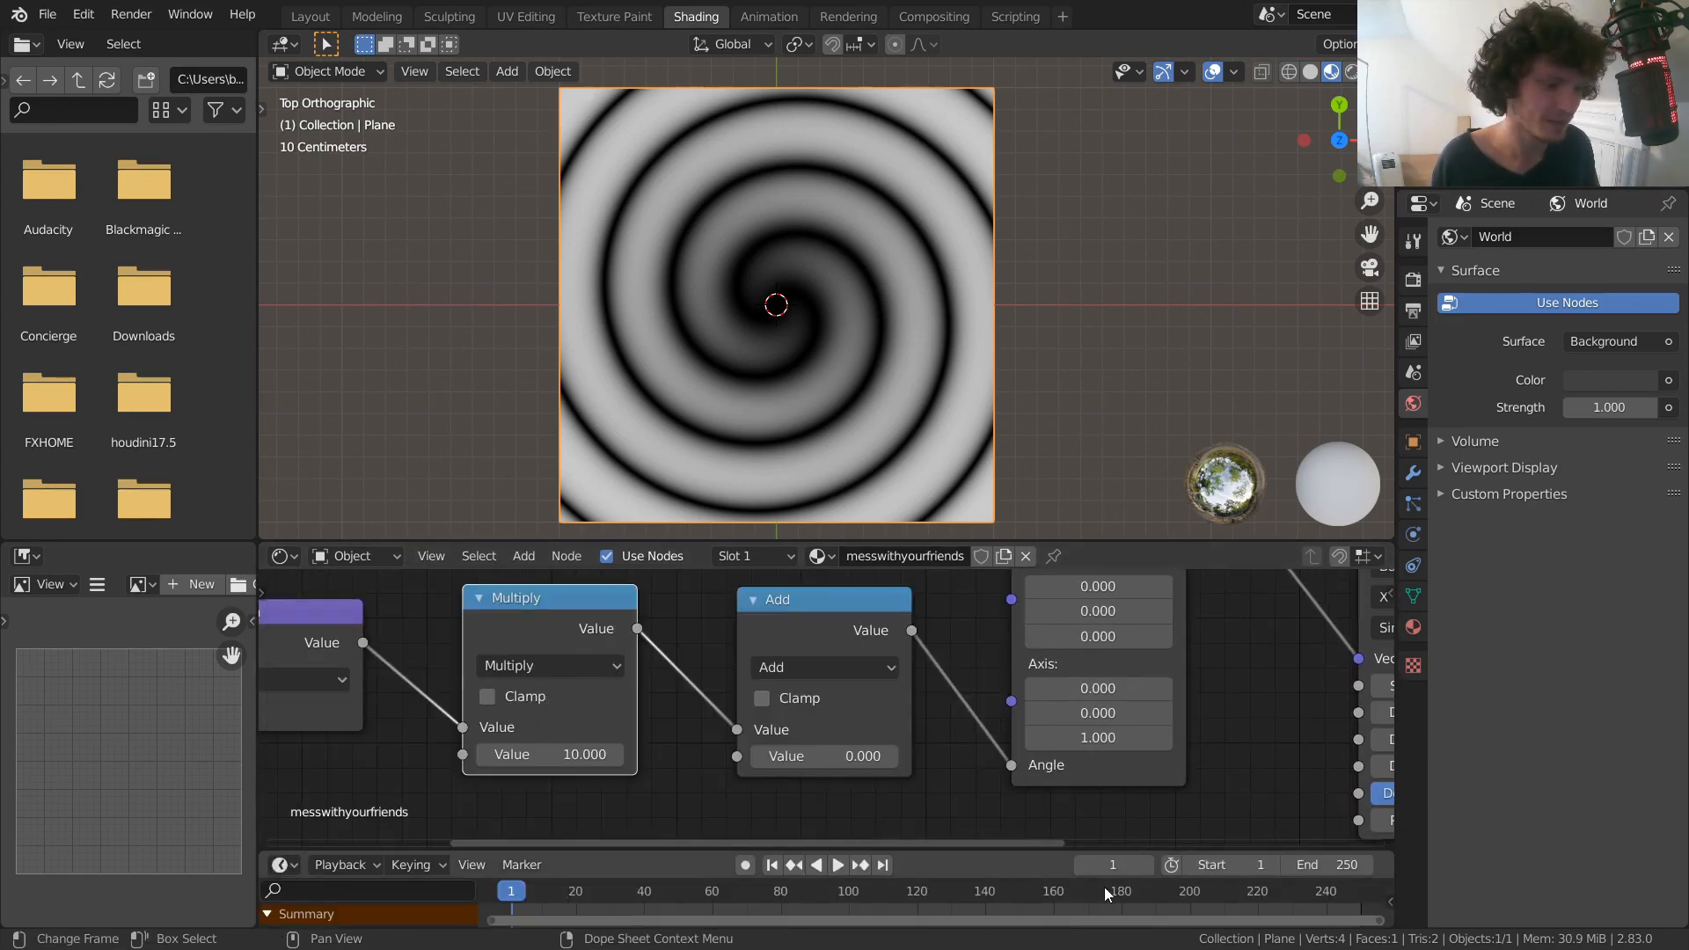
Copy the Timeline's current frame as a new driver, paste it onto the Add node's value, and play back the animation
{"action": "left_click_drag", "start_coordinate": [1107, 863], "coordinate": [1223, 864]}
{"action": "left_click_drag", "start_coordinate": [1115, 864], "coordinate": [1000, 863]}
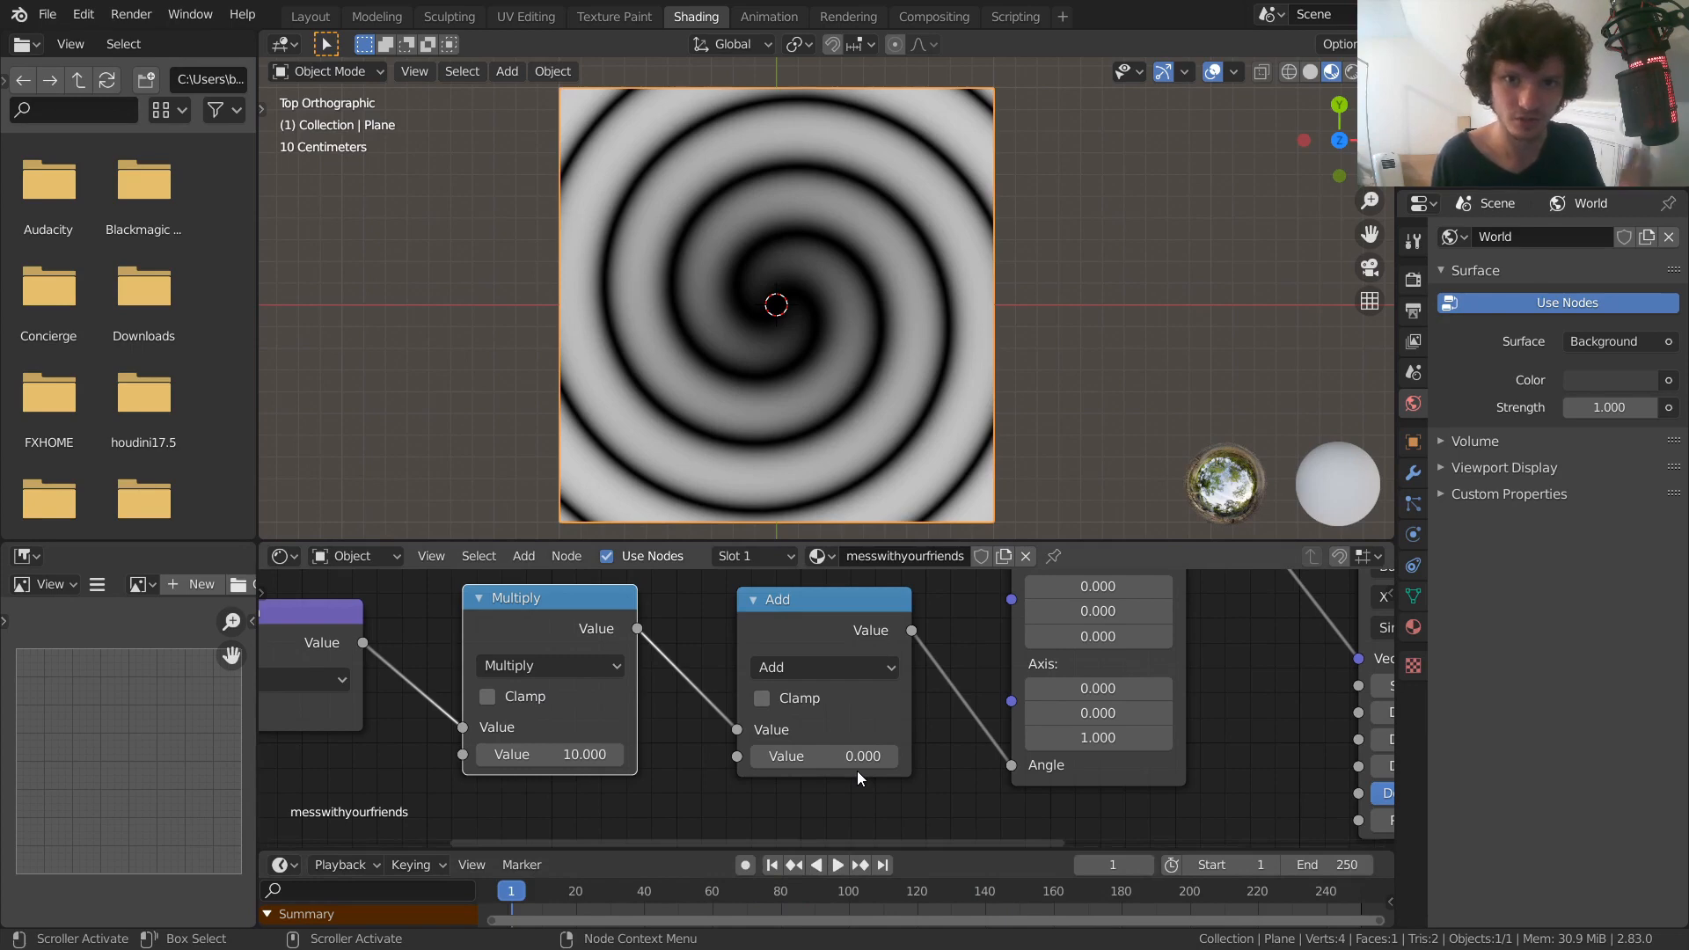
{"action": "right_click", "coordinate": [1113, 863]}
{"action": "left_click", "coordinate": [1048, 873]}
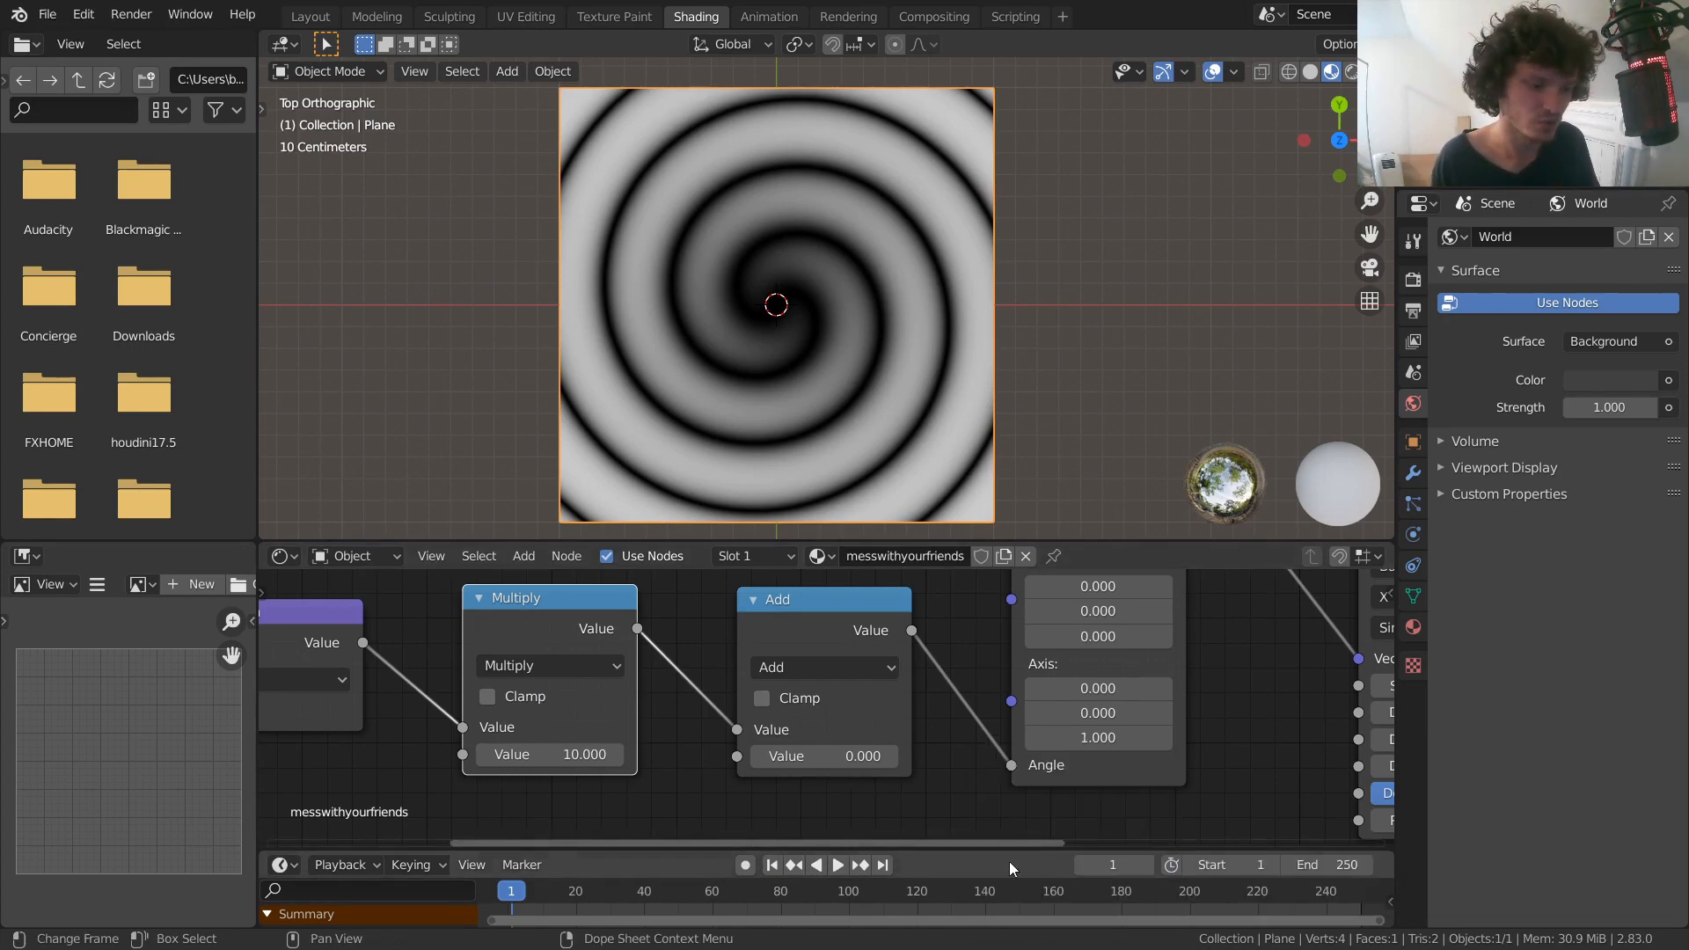
{"action": "right_click", "coordinate": [761, 755]}
{"action": "left_click", "coordinate": [709, 696]}
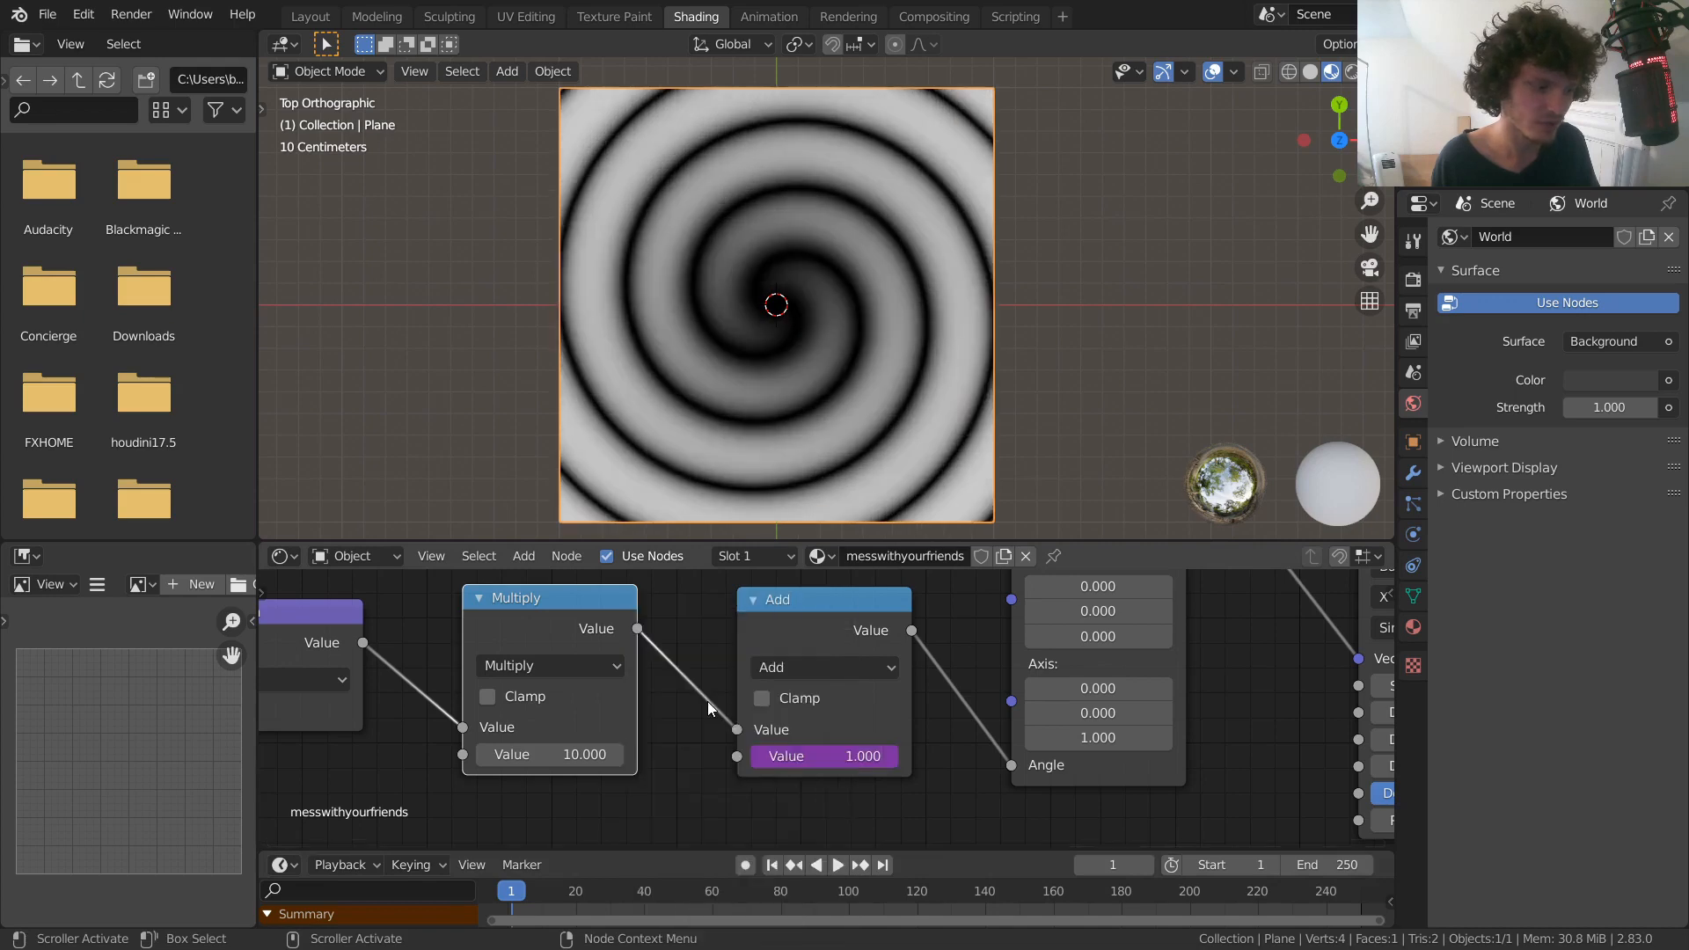
{"action": "key", "text": "space"}
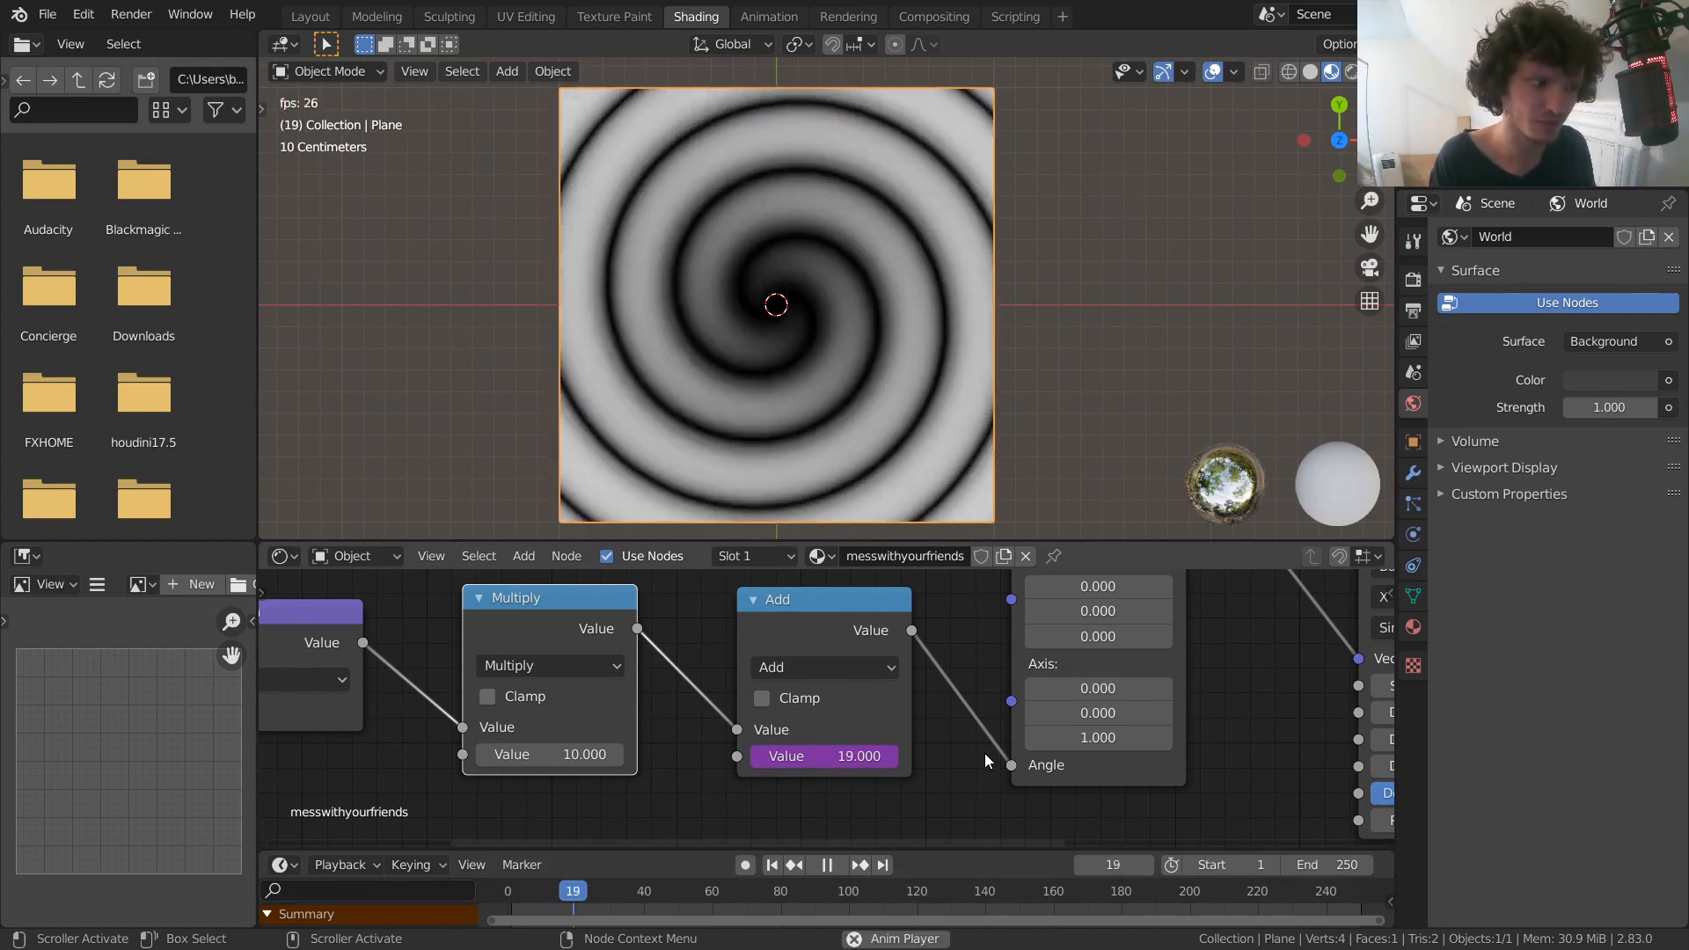
{"action": "key", "text": "Escape"}
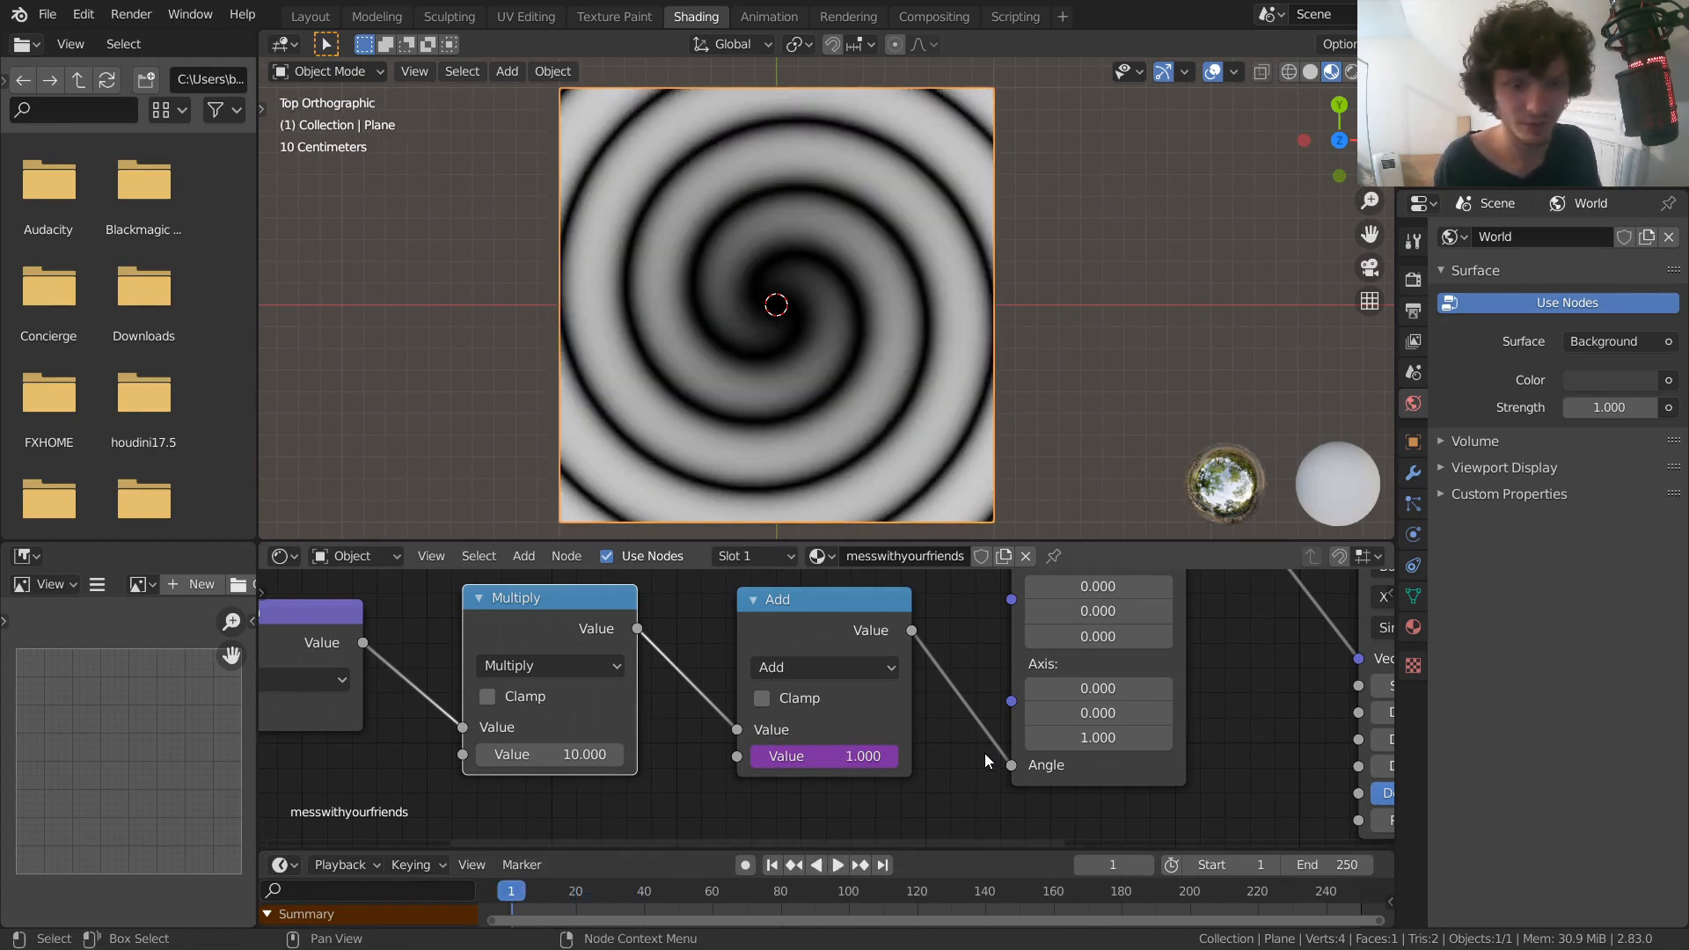
Delete the driver on the Add node's value, enter the expression #frame instead, and play back the spin
{"action": "right_click", "coordinate": [855, 757]}
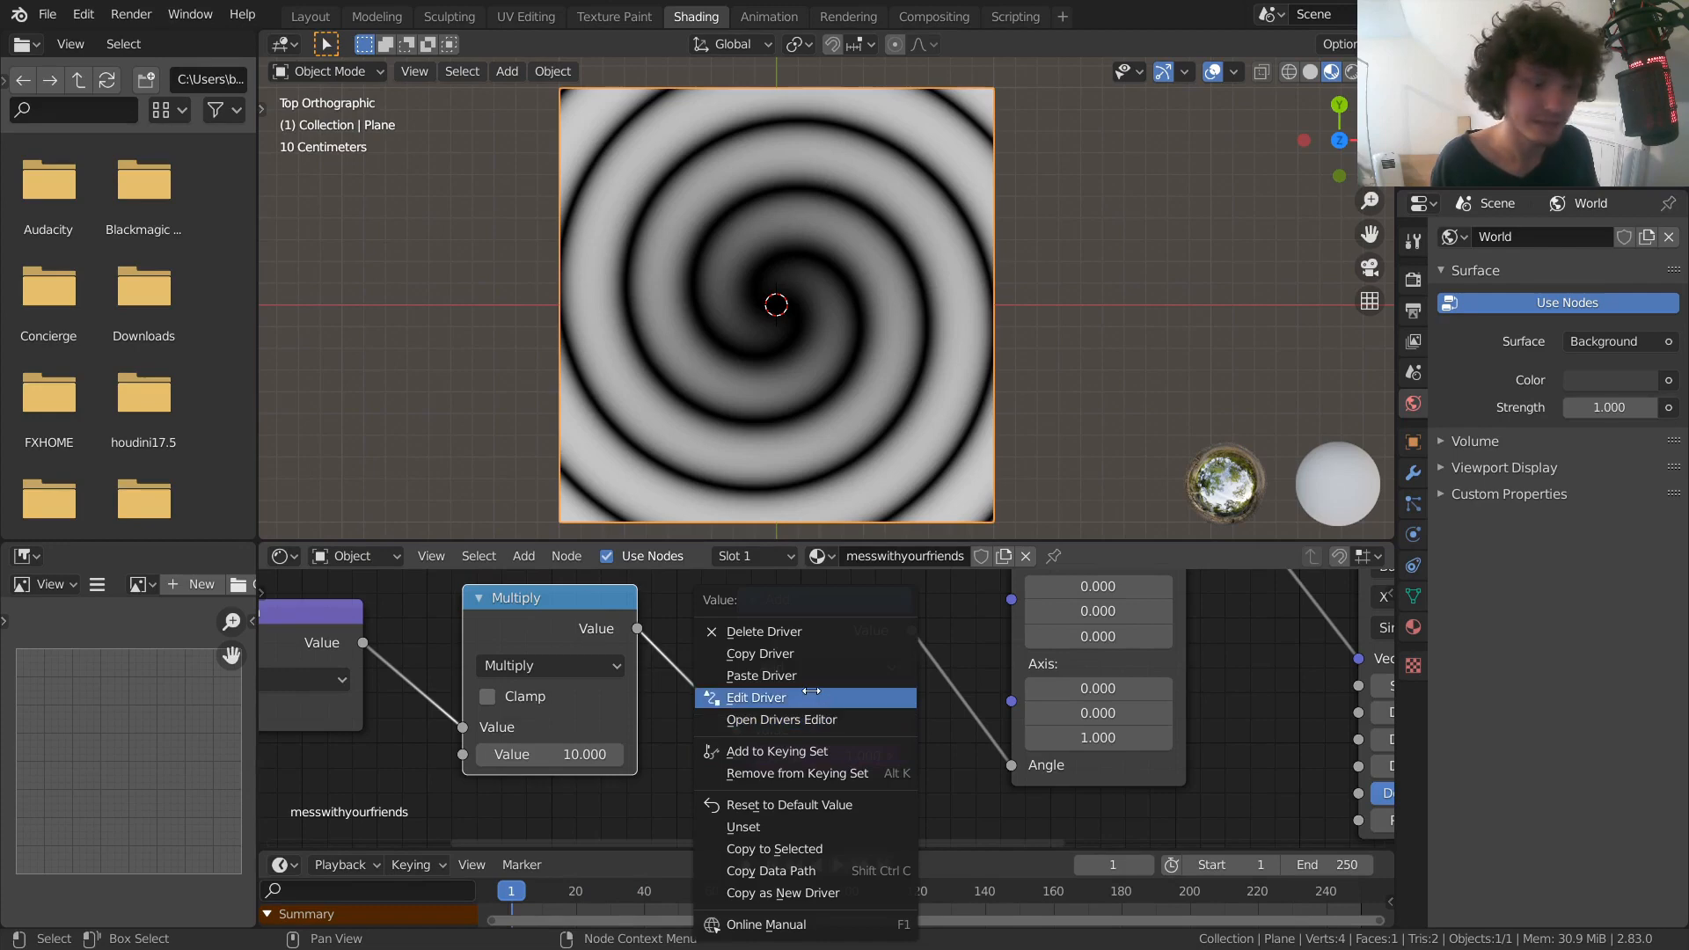
{"action": "left_click", "coordinate": [773, 633]}
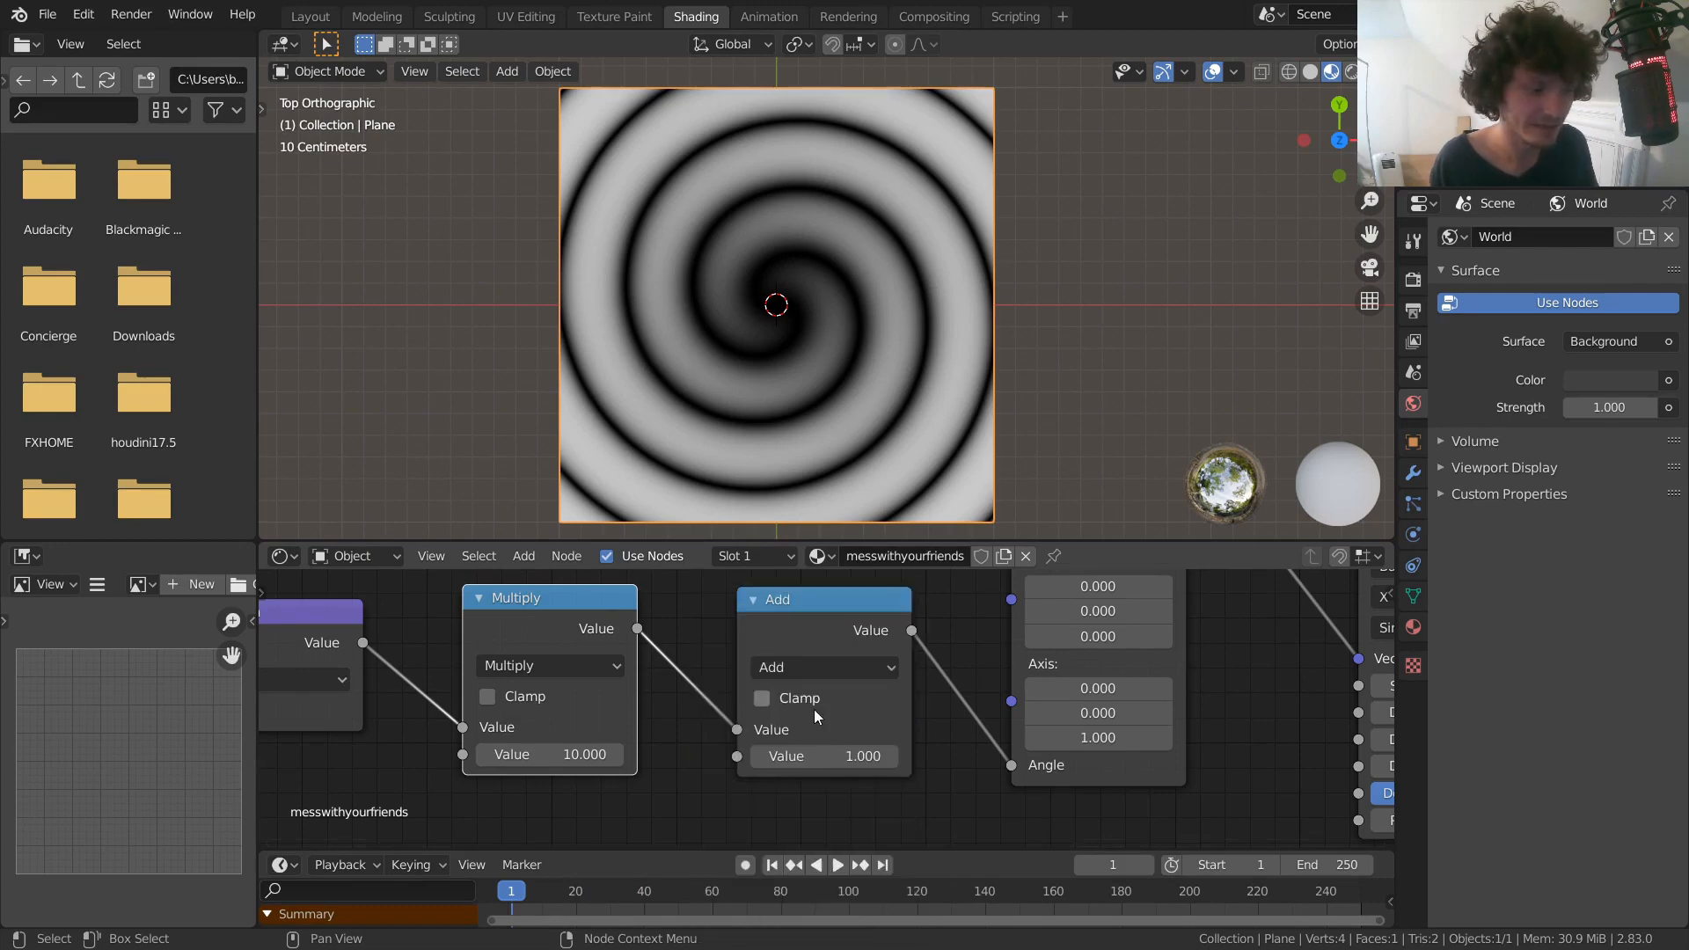
{"action": "left_click", "coordinate": [828, 755]}
{"action": "type", "text": "#"}
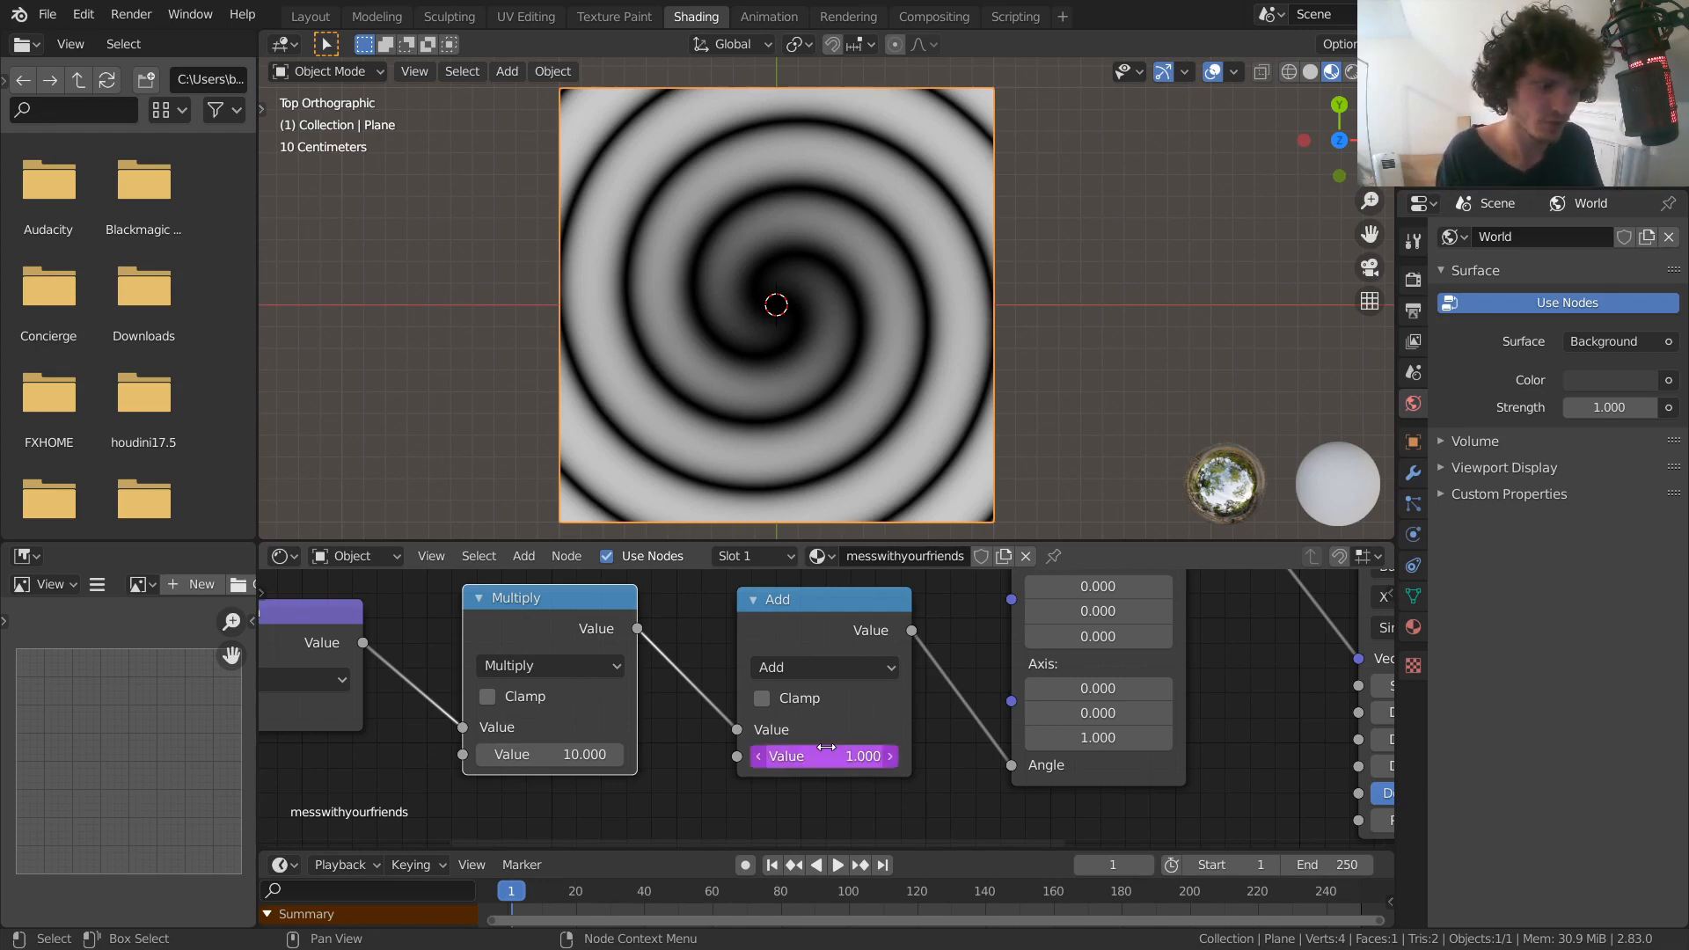
{"action": "key", "text": "space"}
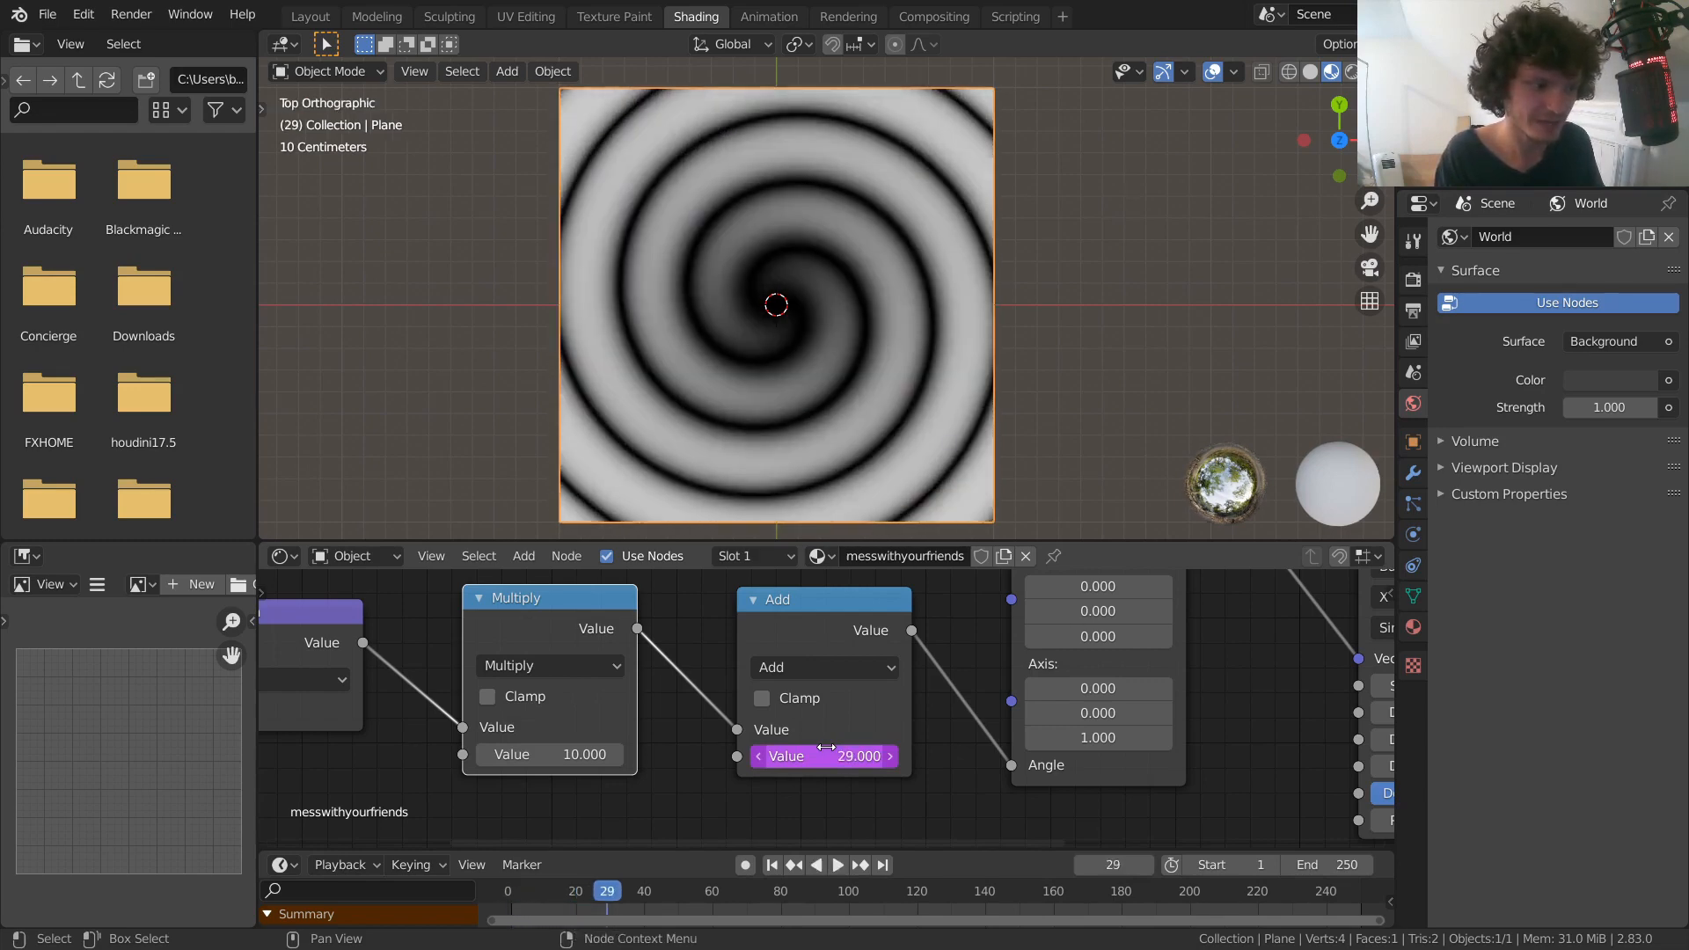
{"action": "key", "text": "Escape"}
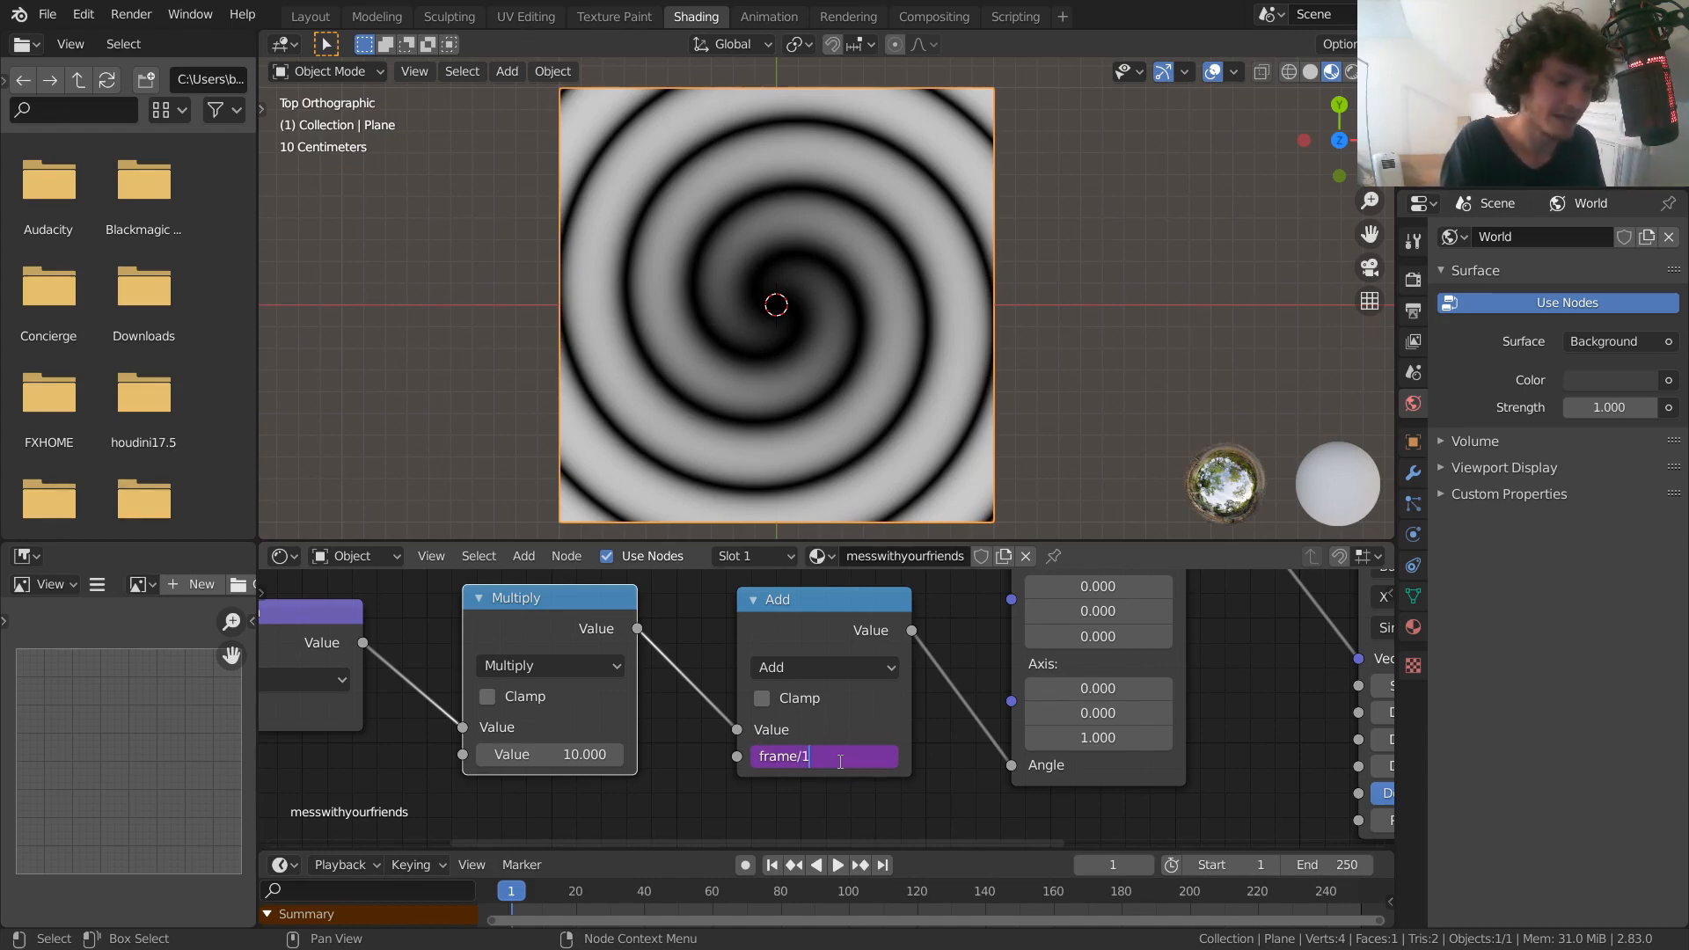
Slow the spin by changing the Add value's driver expression to frame/10, and play back the animation
{"action": "type", "text": "0"}
{"action": "key", "text": "Return"}
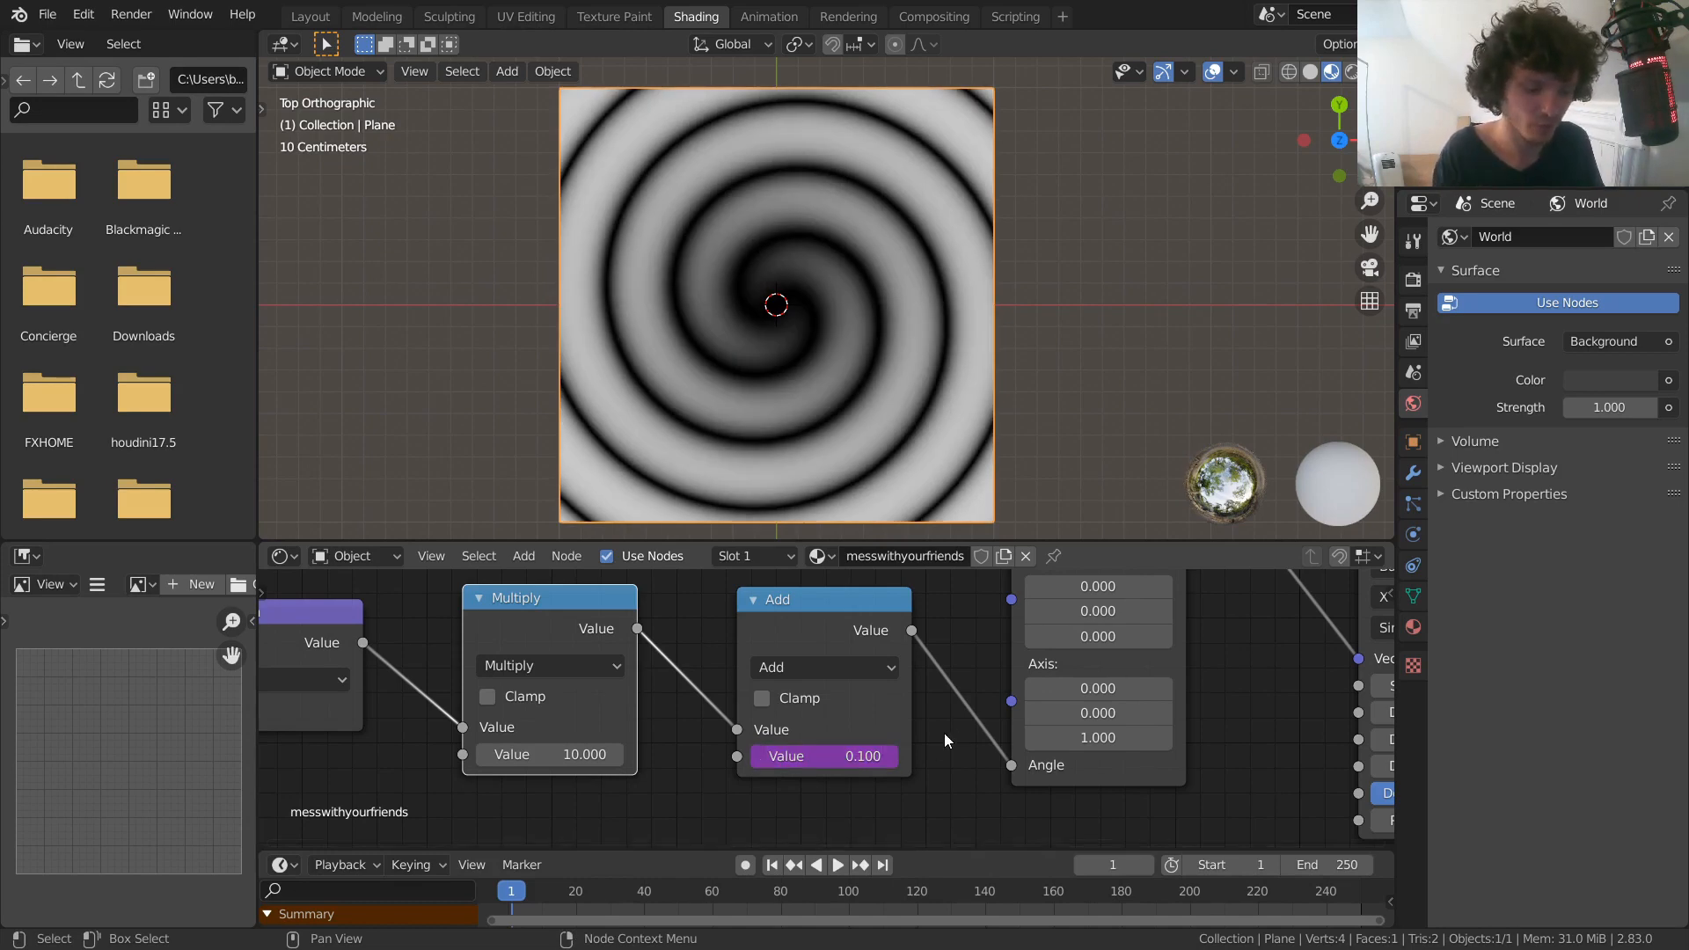
{"action": "key", "text": "Right"}
{"action": "key", "text": "Right"}
{"action": "key", "text": "Right"}
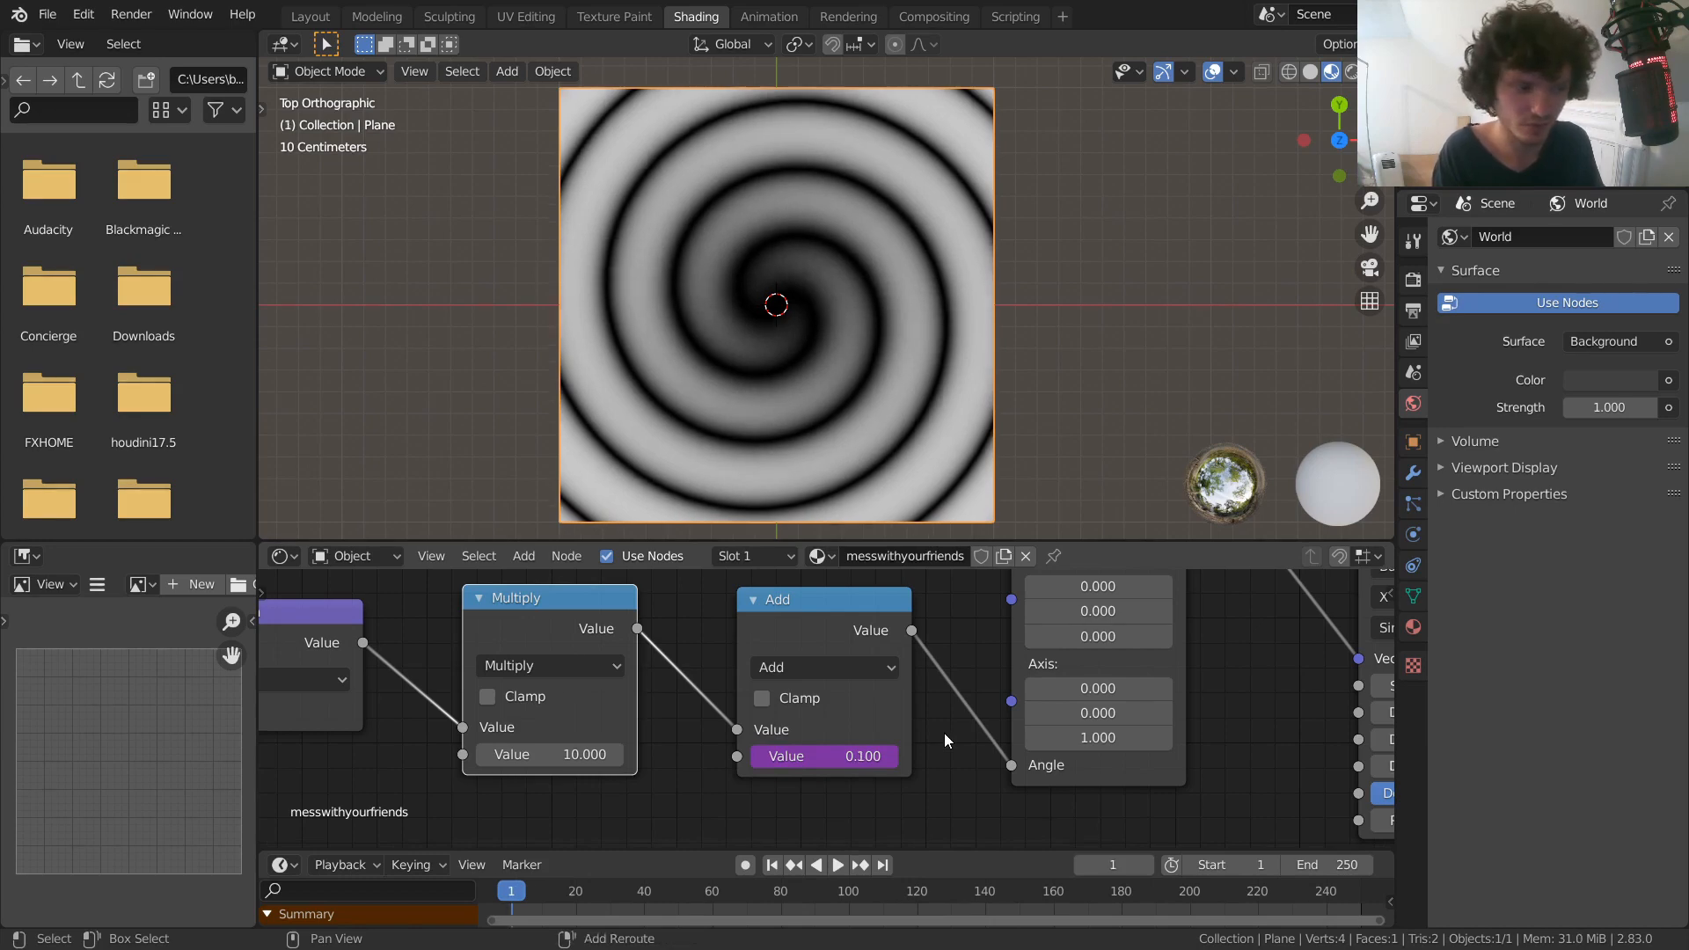
{"action": "key", "text": "space"}
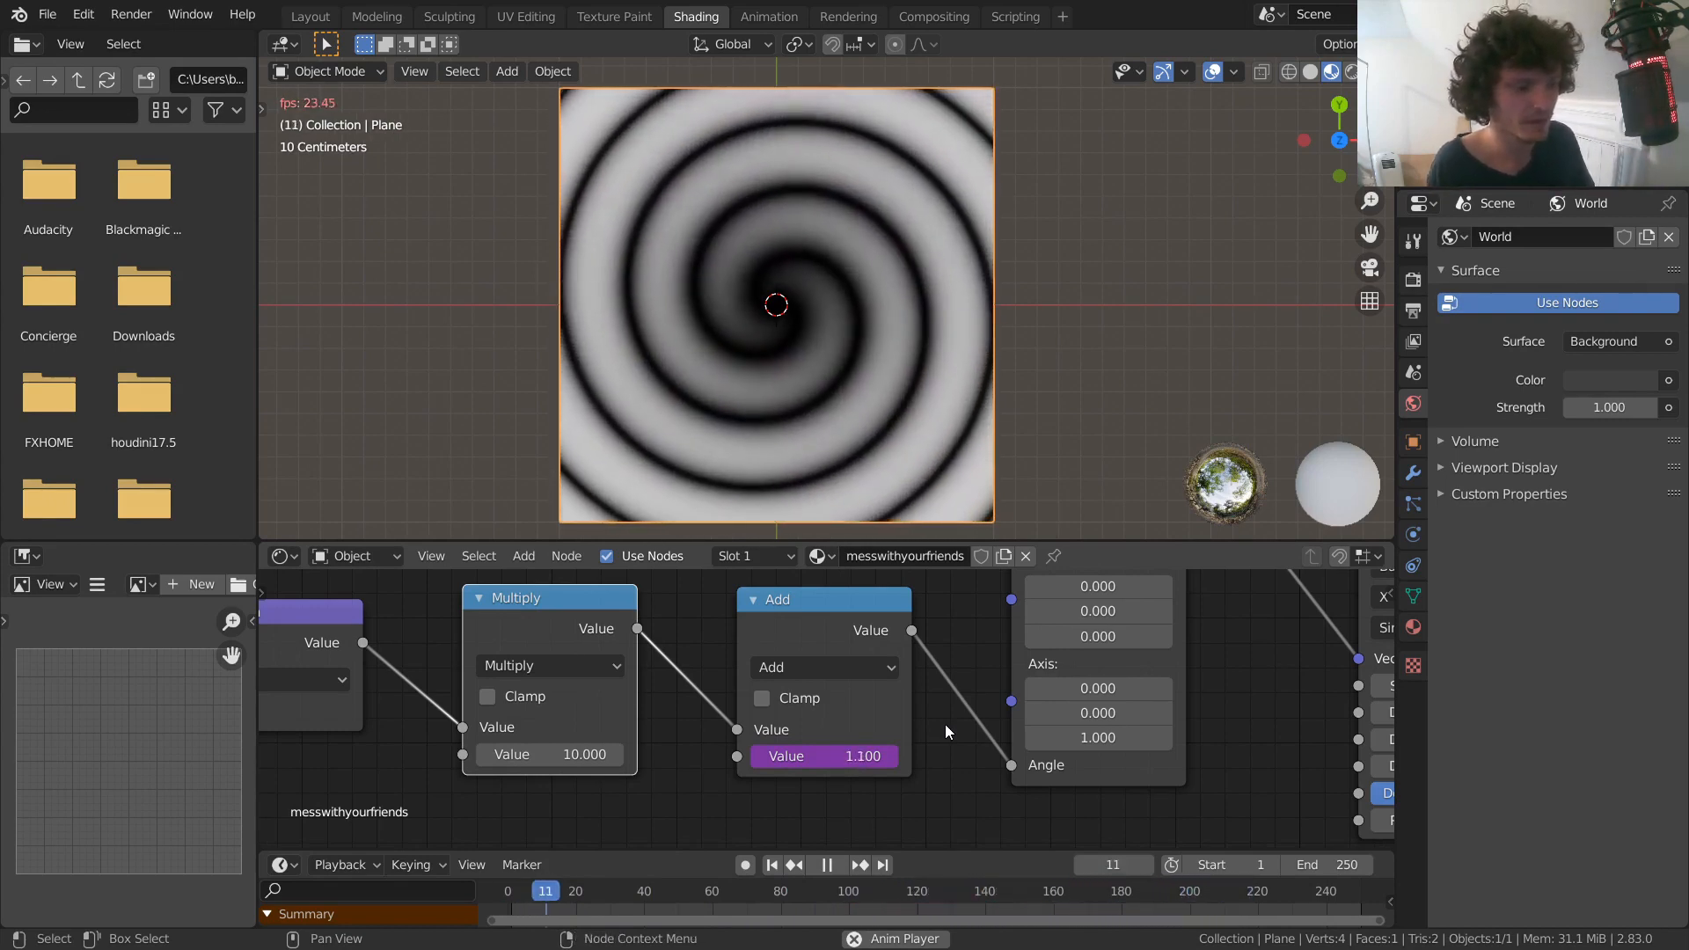
{"action": "key", "text": "Escape"}
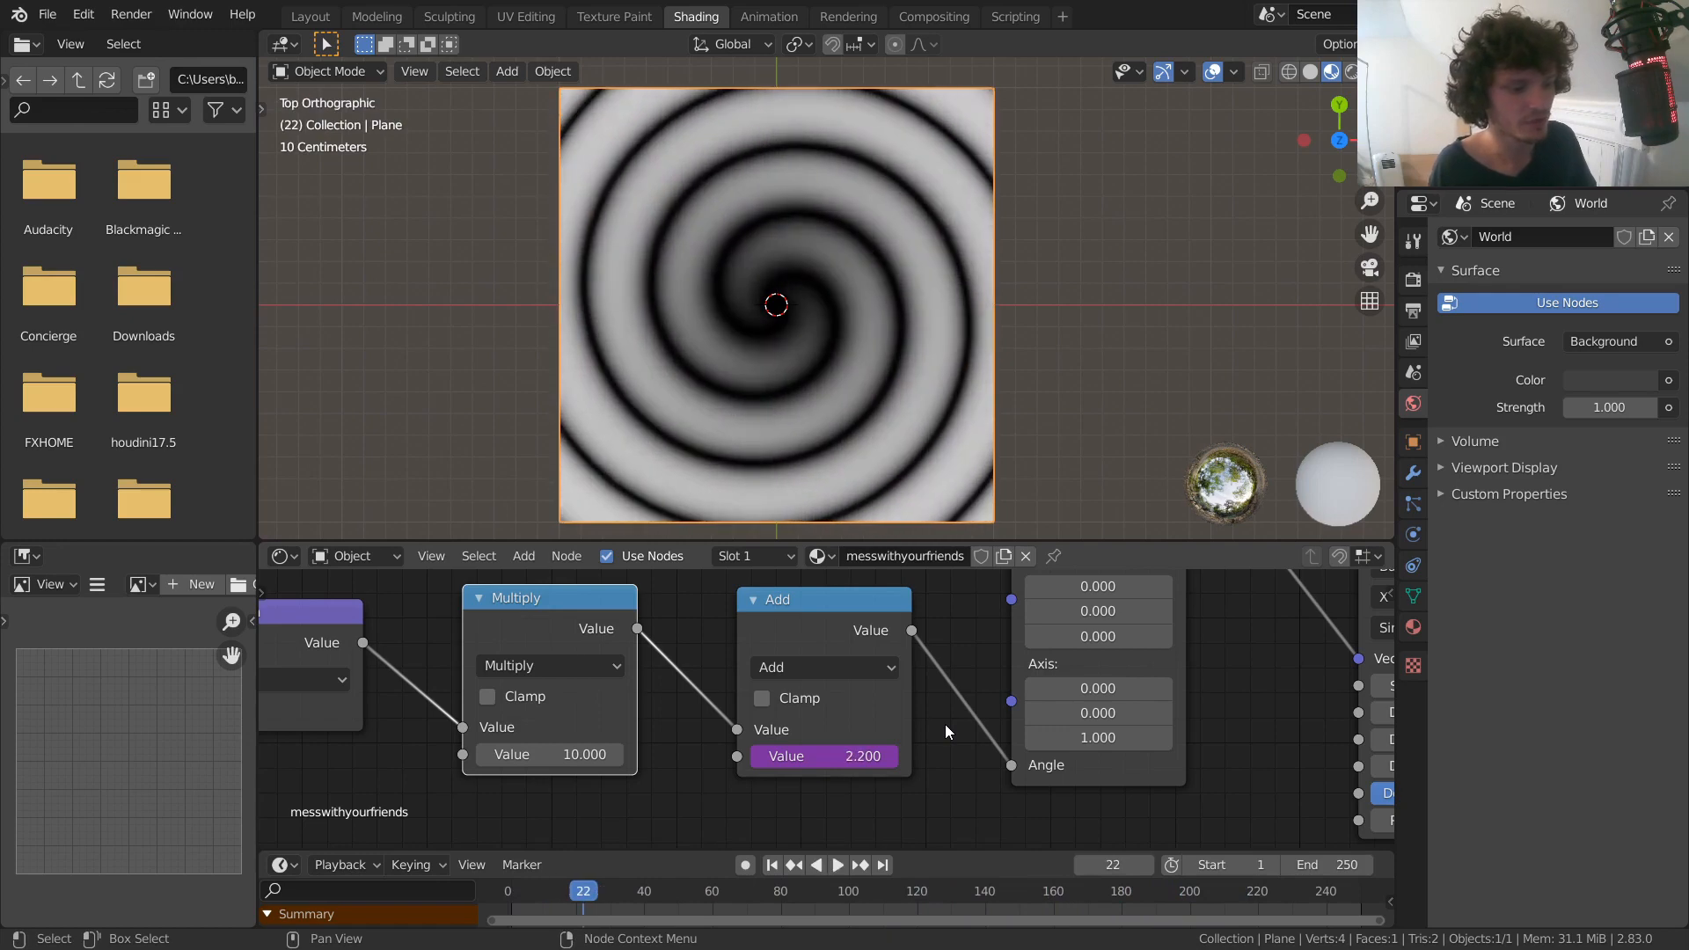
Delete the Add value's driver, duplicate the Add node as a Divide node below Multiply, and link its output to Add's second Value
{"action": "right_click", "coordinate": [808, 754]}
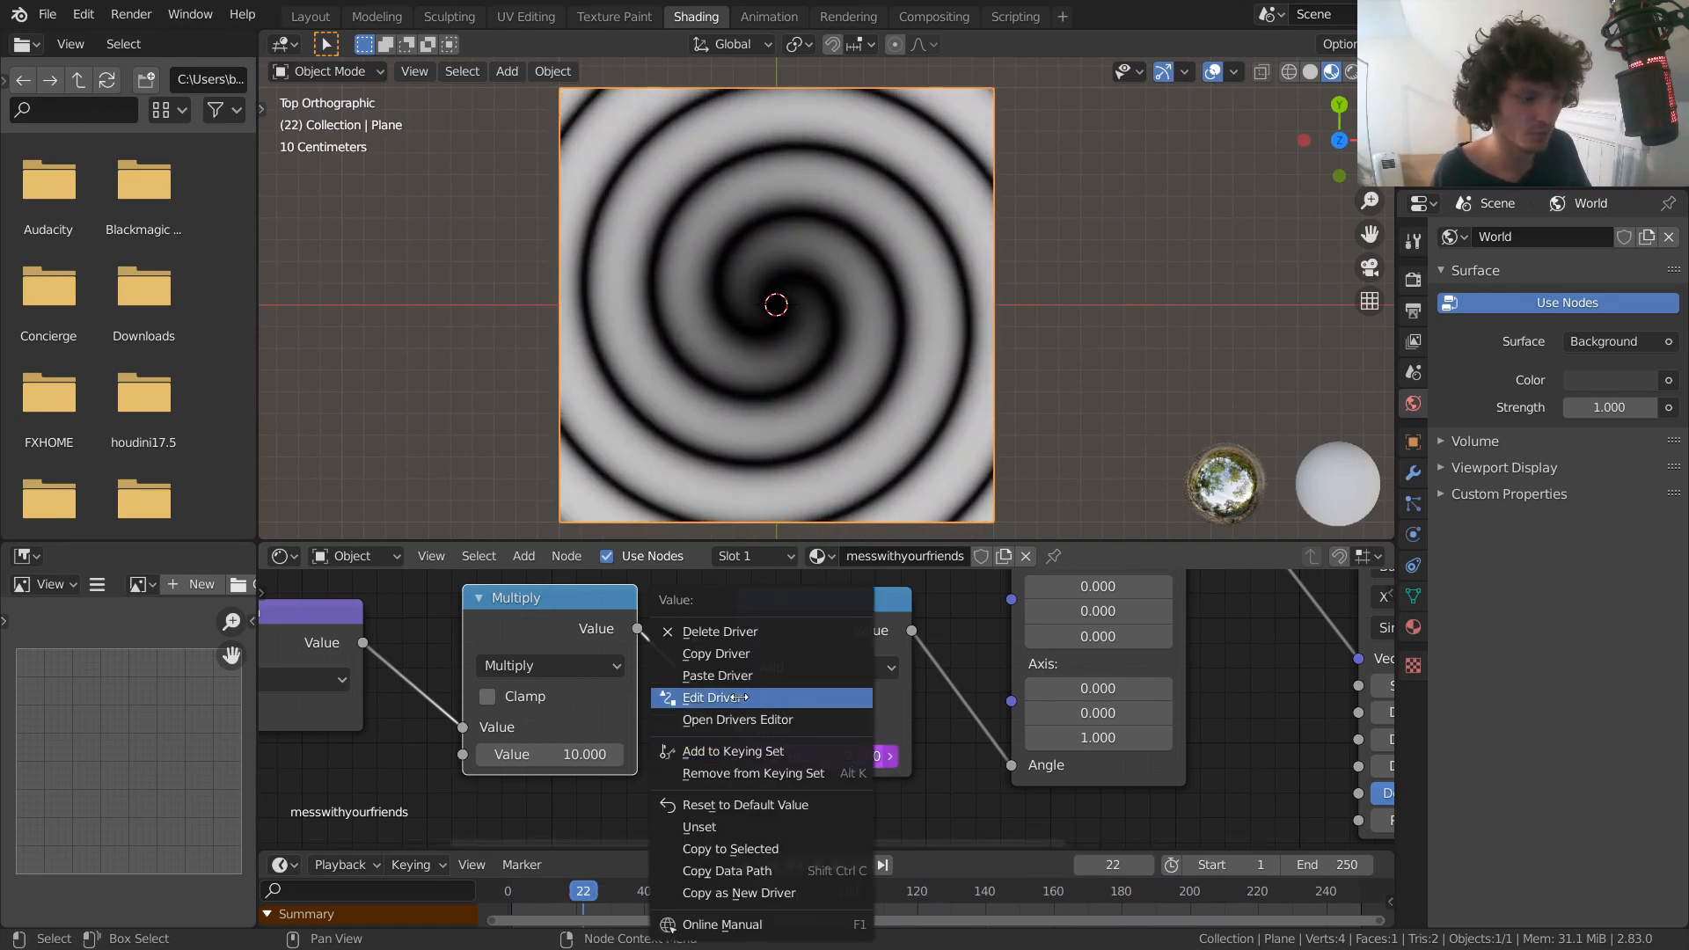
{"action": "left_click", "coordinate": [710, 631]}
{"action": "scroll", "coordinate": [792, 620], "scroll_direction": "down", "scroll_amount": 3}
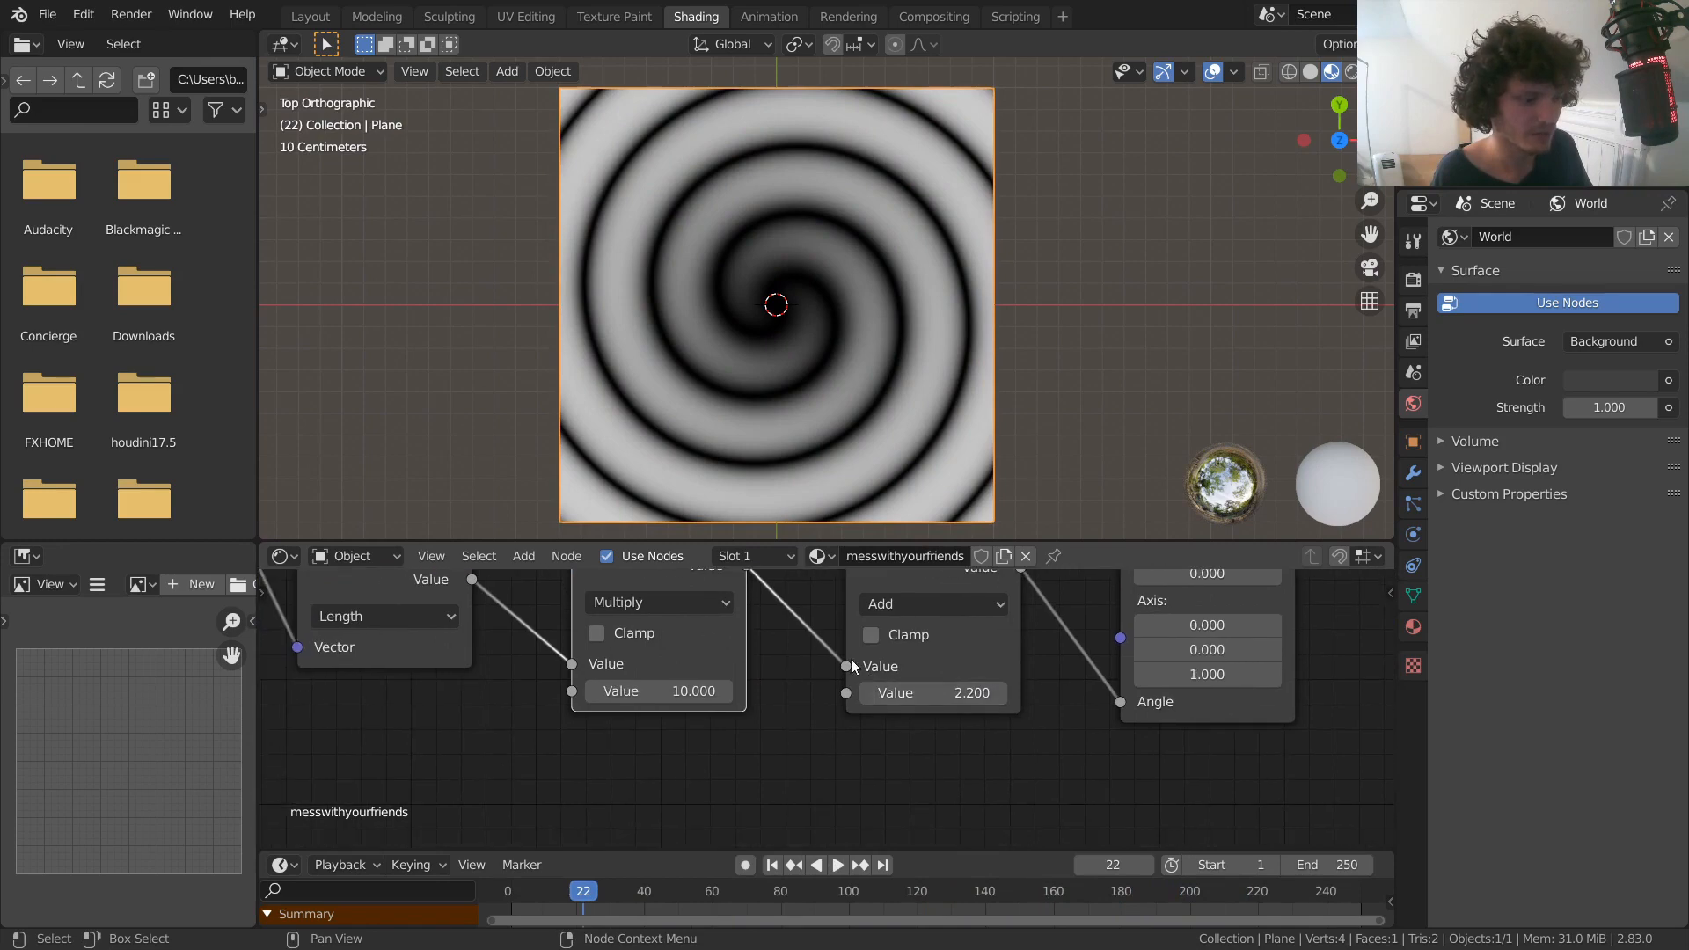
{"action": "key", "text": "shift+d"}
{"action": "left_click", "coordinate": [689, 772]}
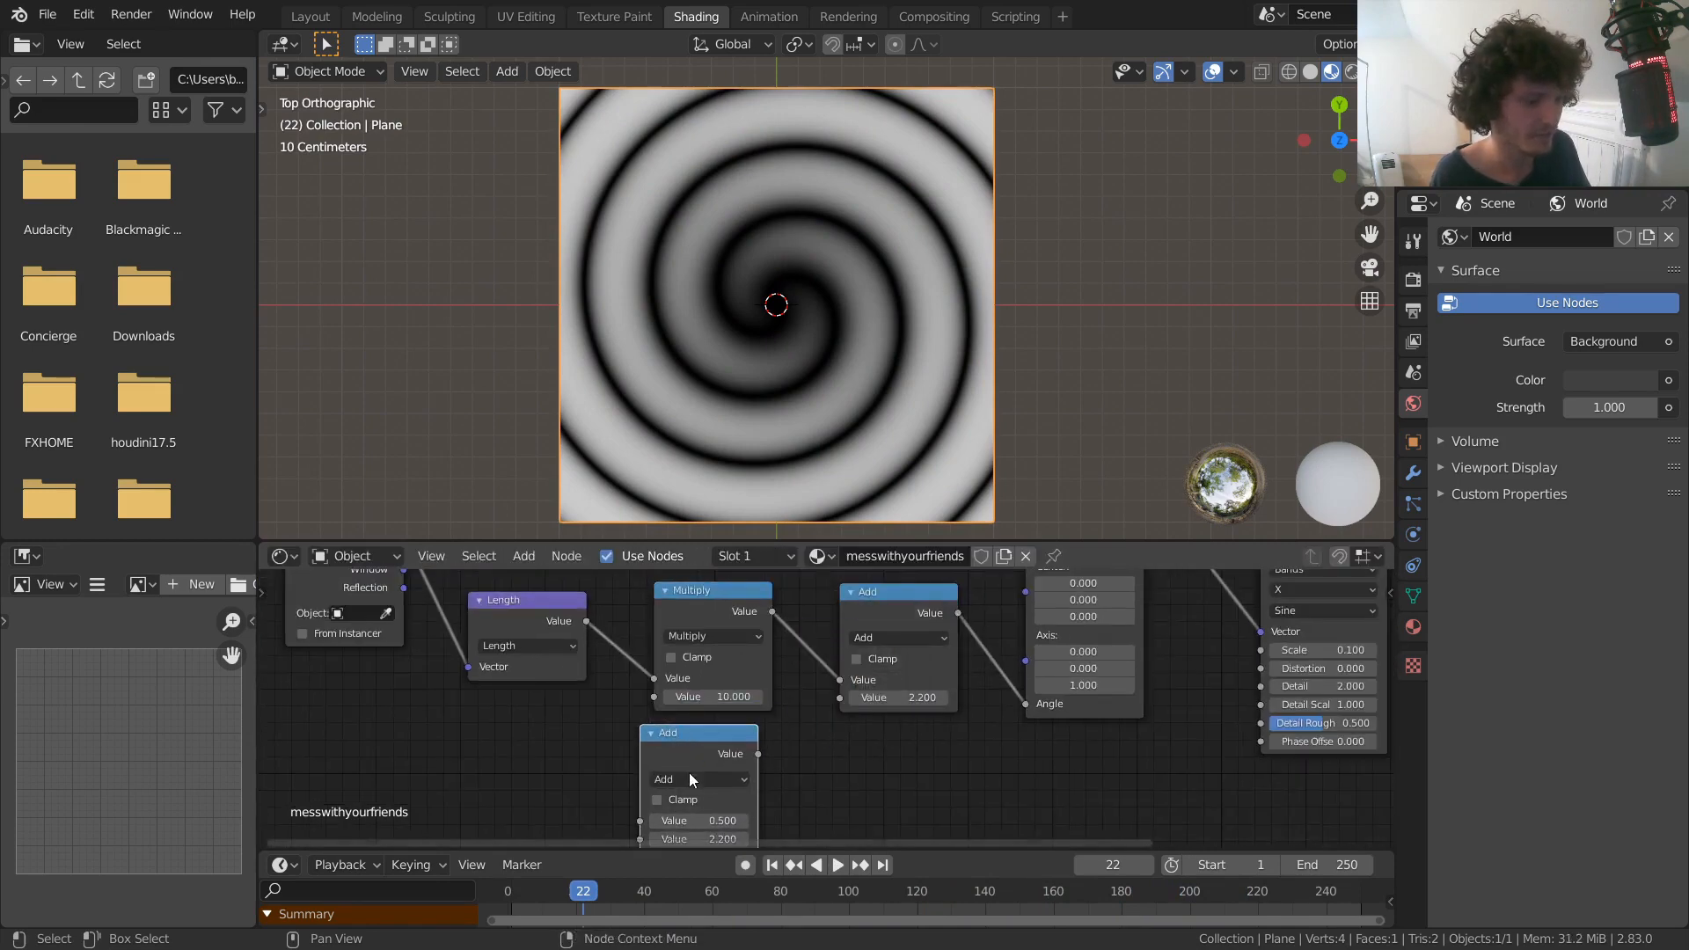
{"action": "left_click", "coordinate": [694, 781]}
{"action": "key", "text": "d"}
{"action": "middle_click_drag", "start_coordinate": [787, 759], "coordinate": [777, 731]}
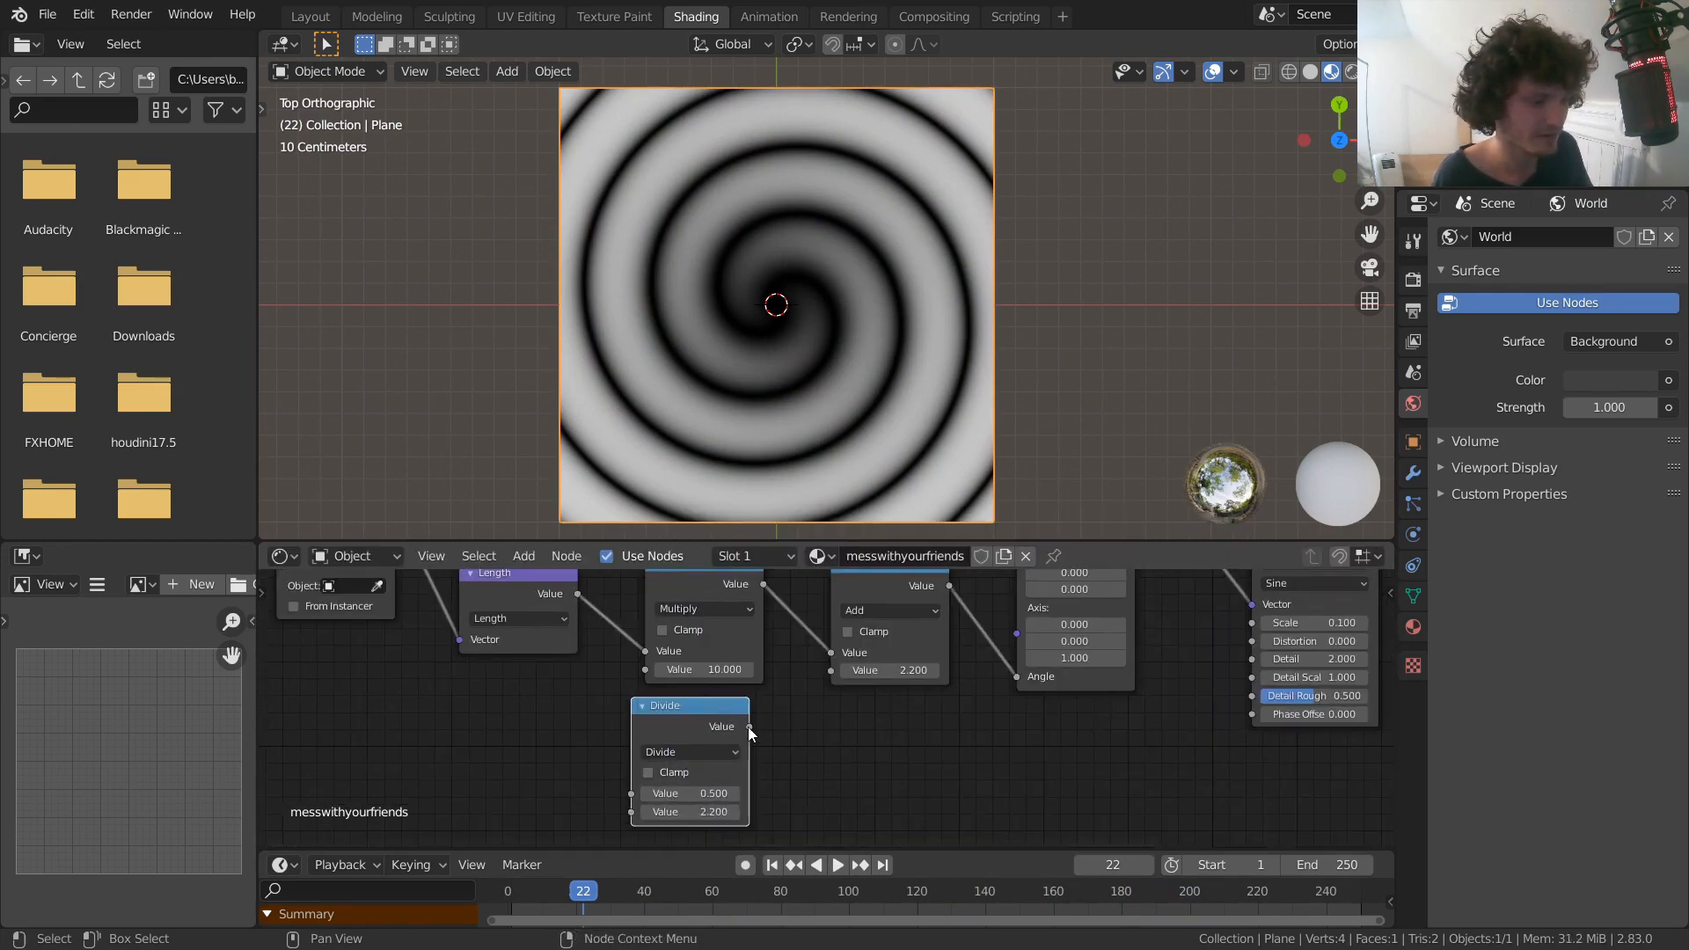
{"action": "left_click_drag", "start_coordinate": [825, 679], "coordinate": [823, 682]}
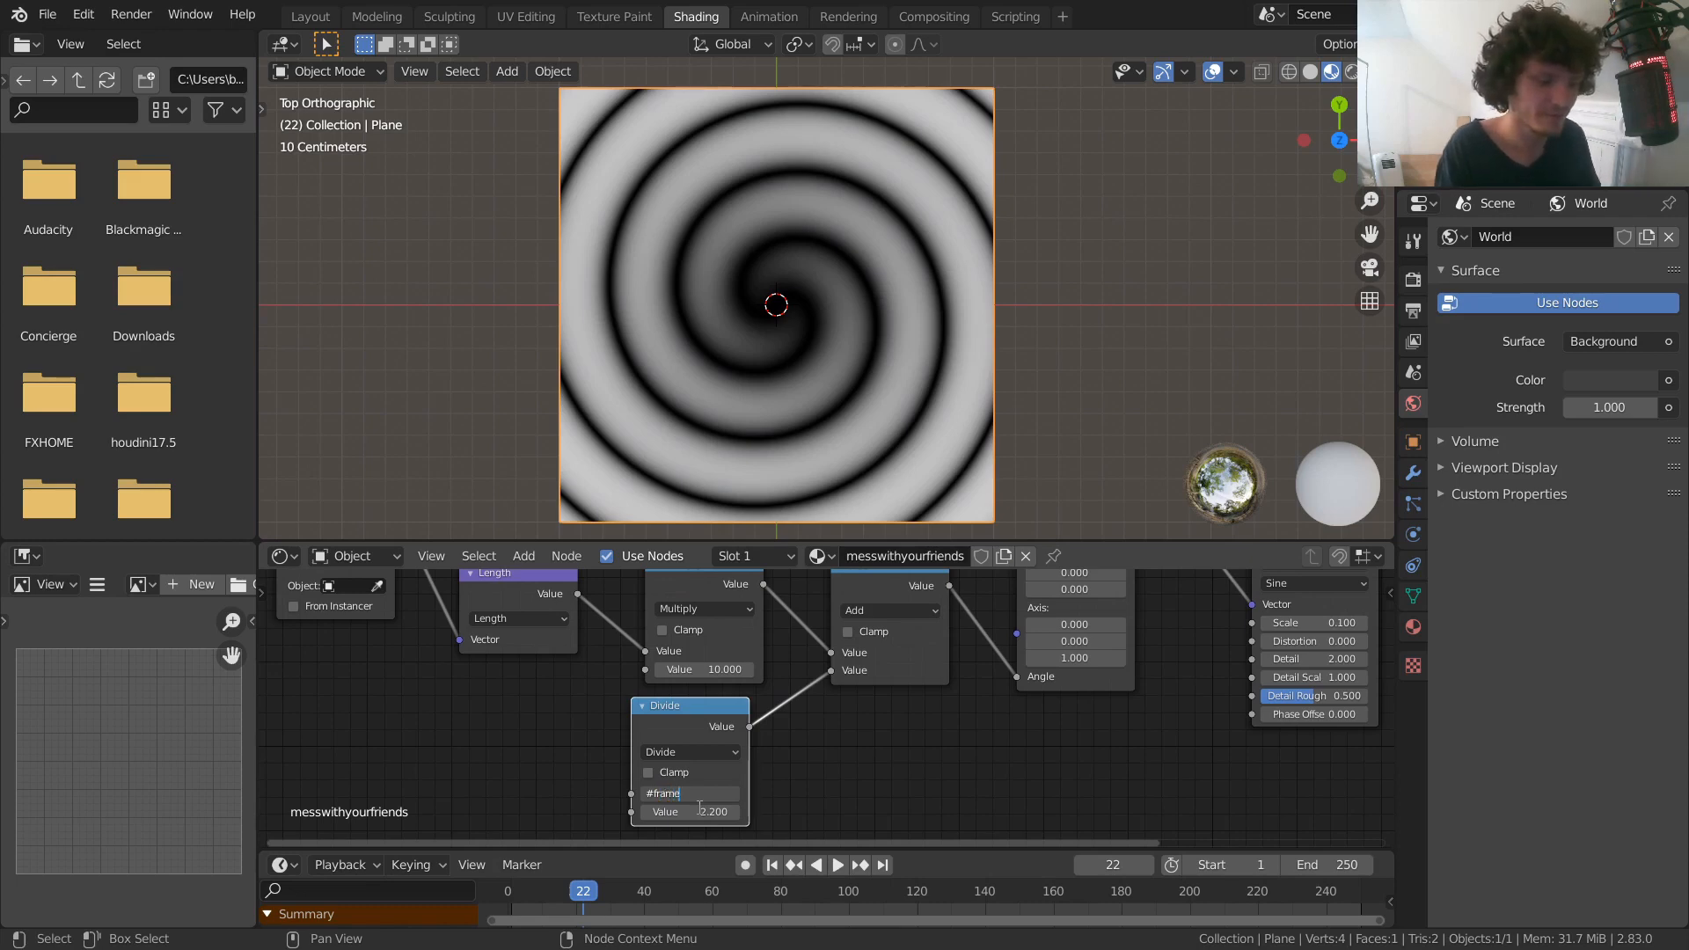
Set the Divide node's first value to #frame and its second to 10, and play back the animation
{"action": "key", "text": "Return"}
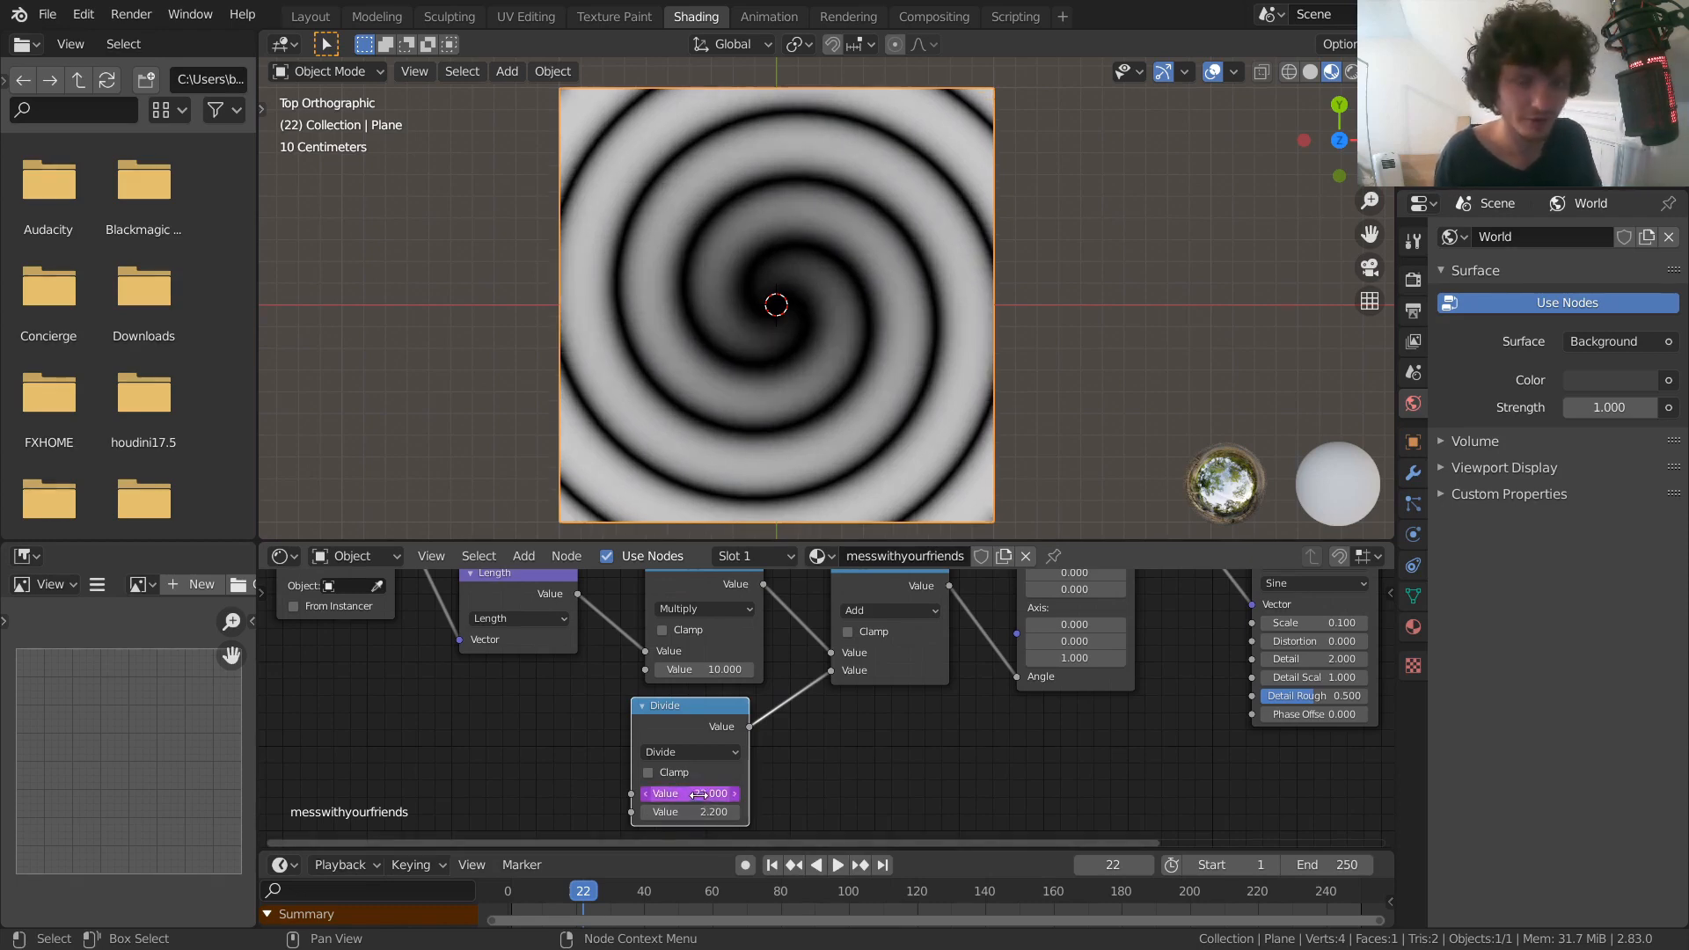
{"action": "left_click", "coordinate": [709, 812]}
{"action": "type", "text": "1"}
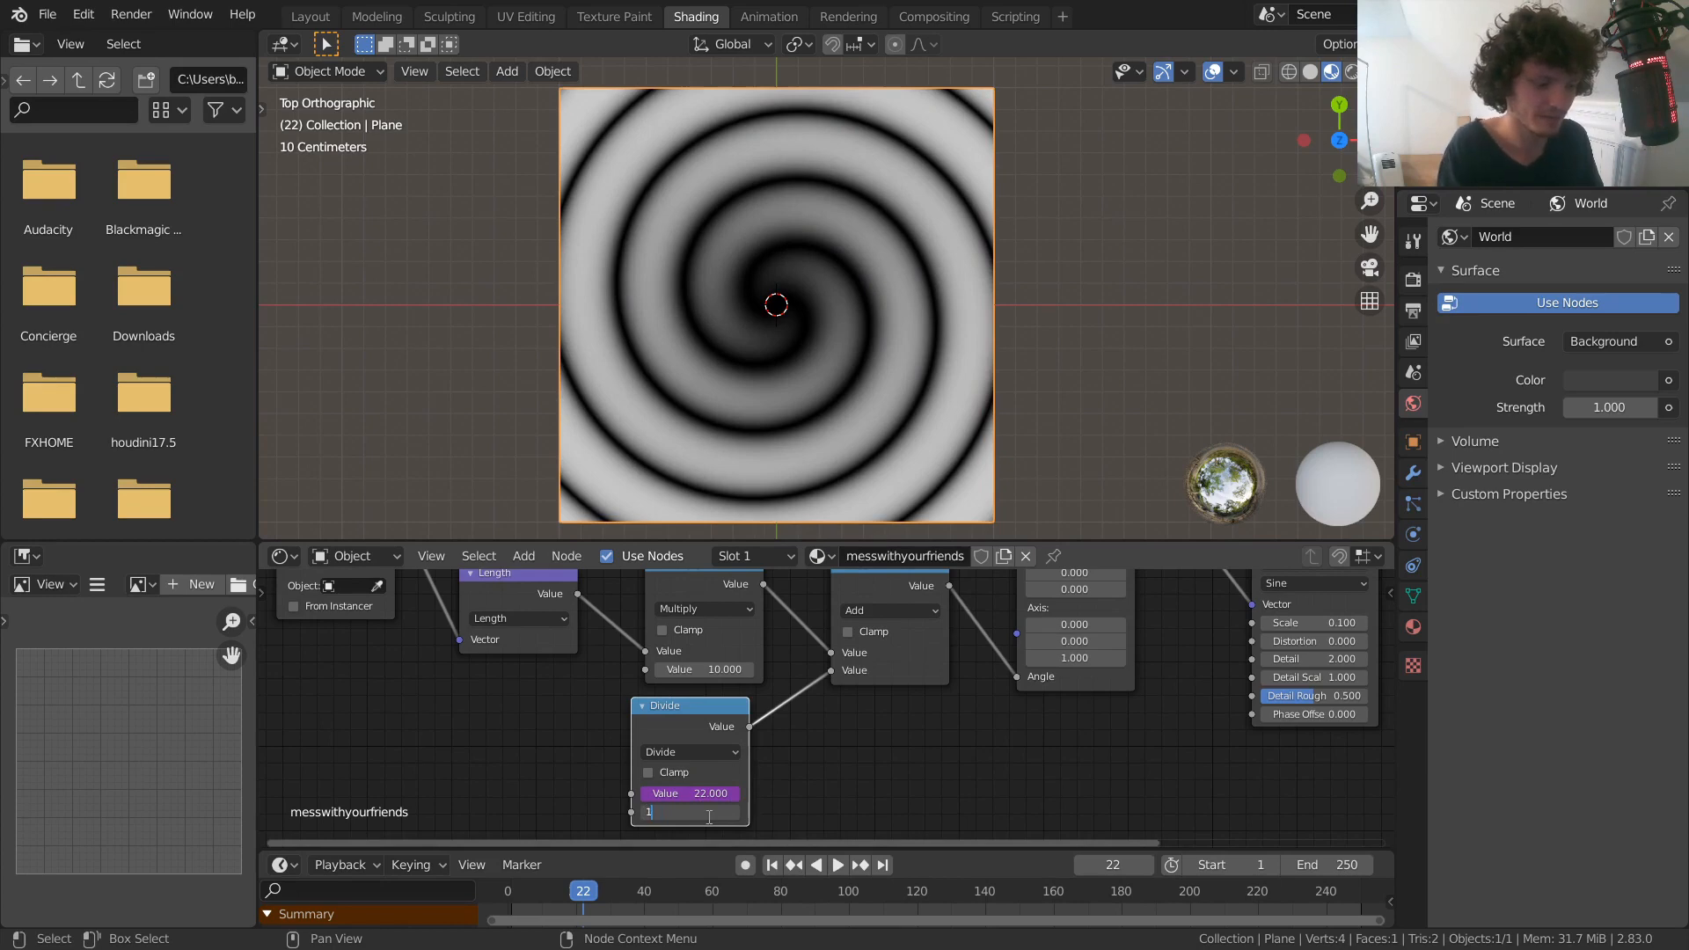
{"action": "type", "text": "0"}
{"action": "key", "text": "Return"}
{"action": "key", "text": "space"}
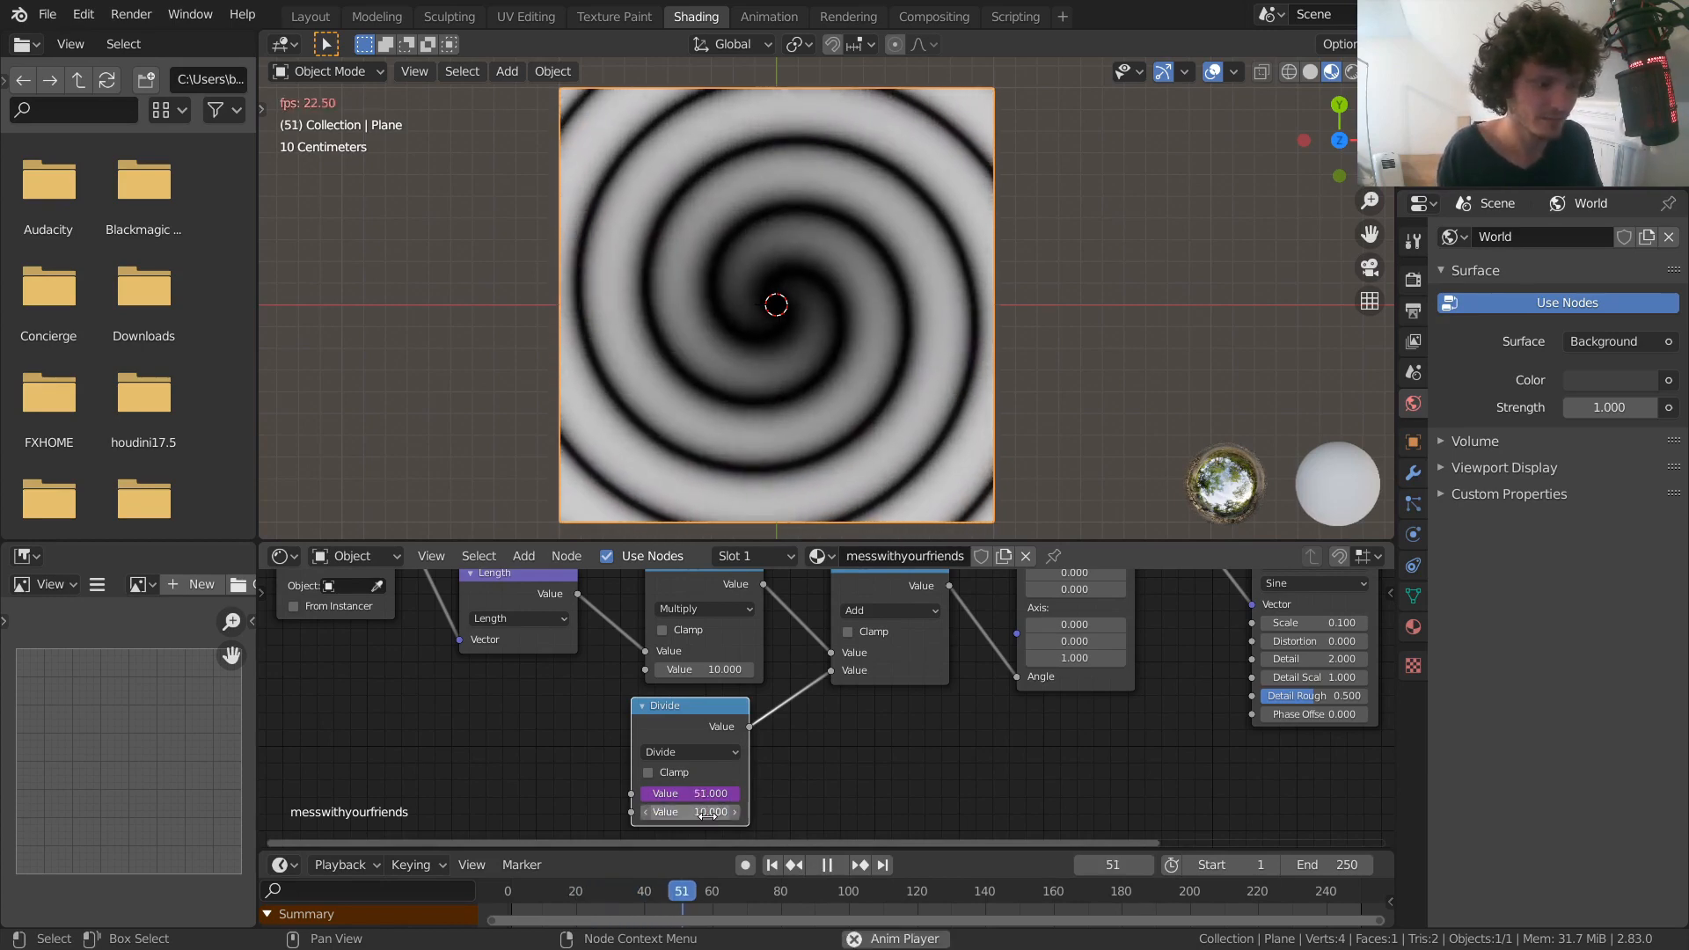
{"action": "key", "text": "space"}
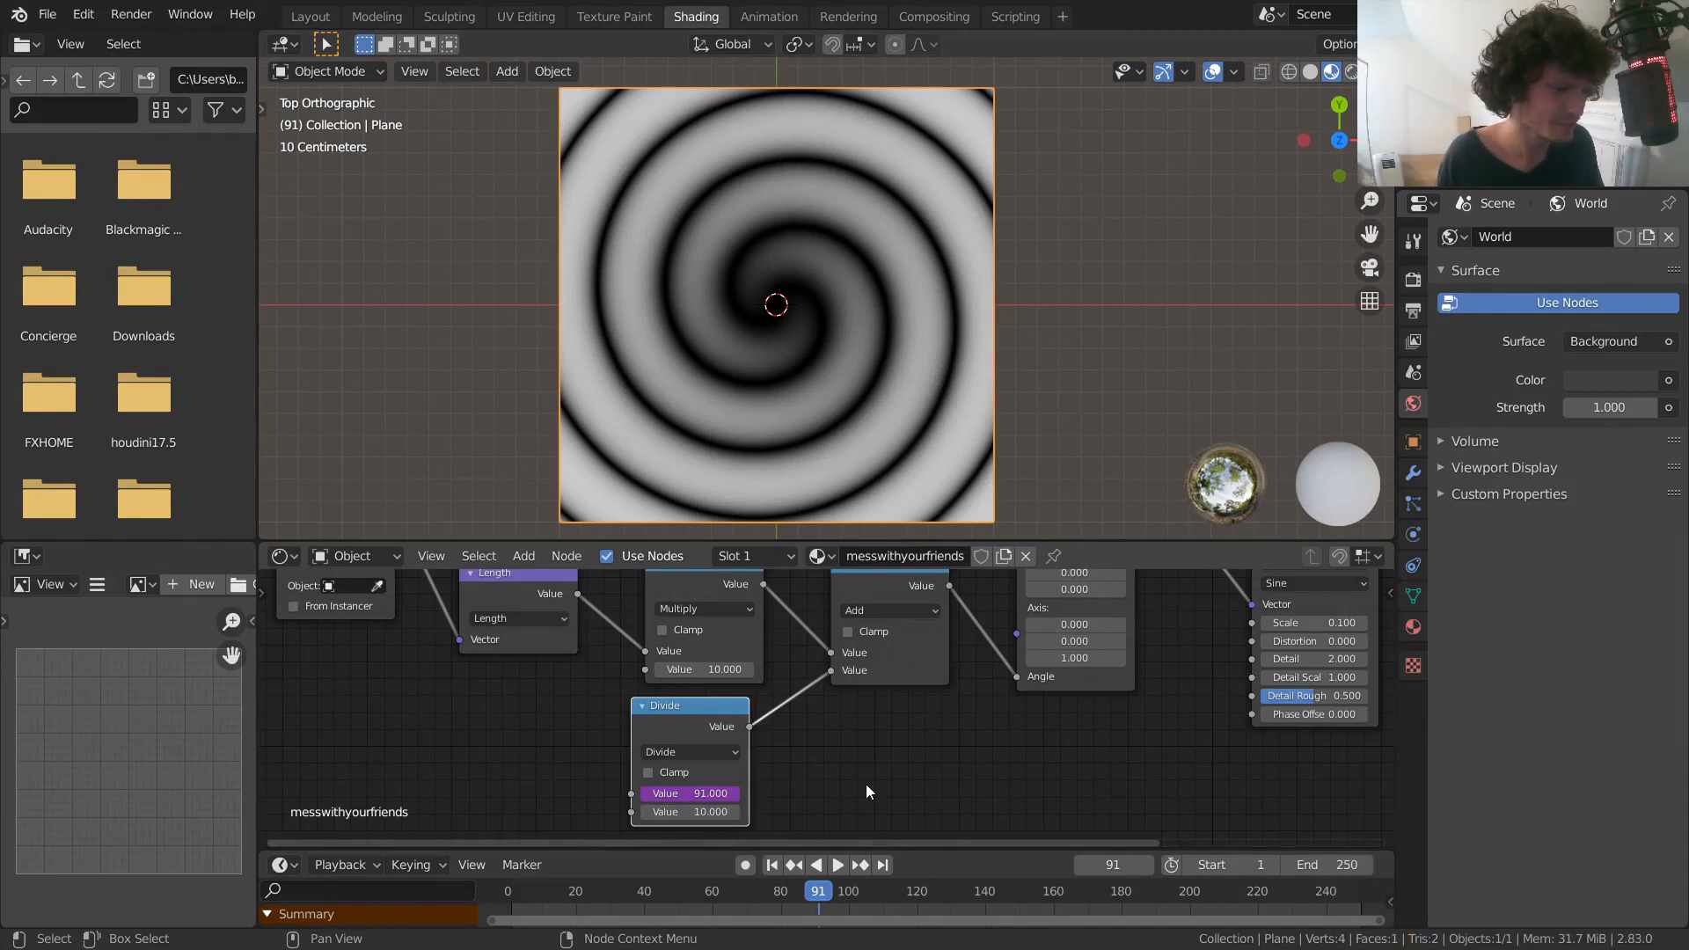
Set the Divide node's second value to 5 to speed up the spin, and play back the animation
{"action": "left_click", "coordinate": [837, 864]}
{"action": "left_click", "coordinate": [827, 865]}
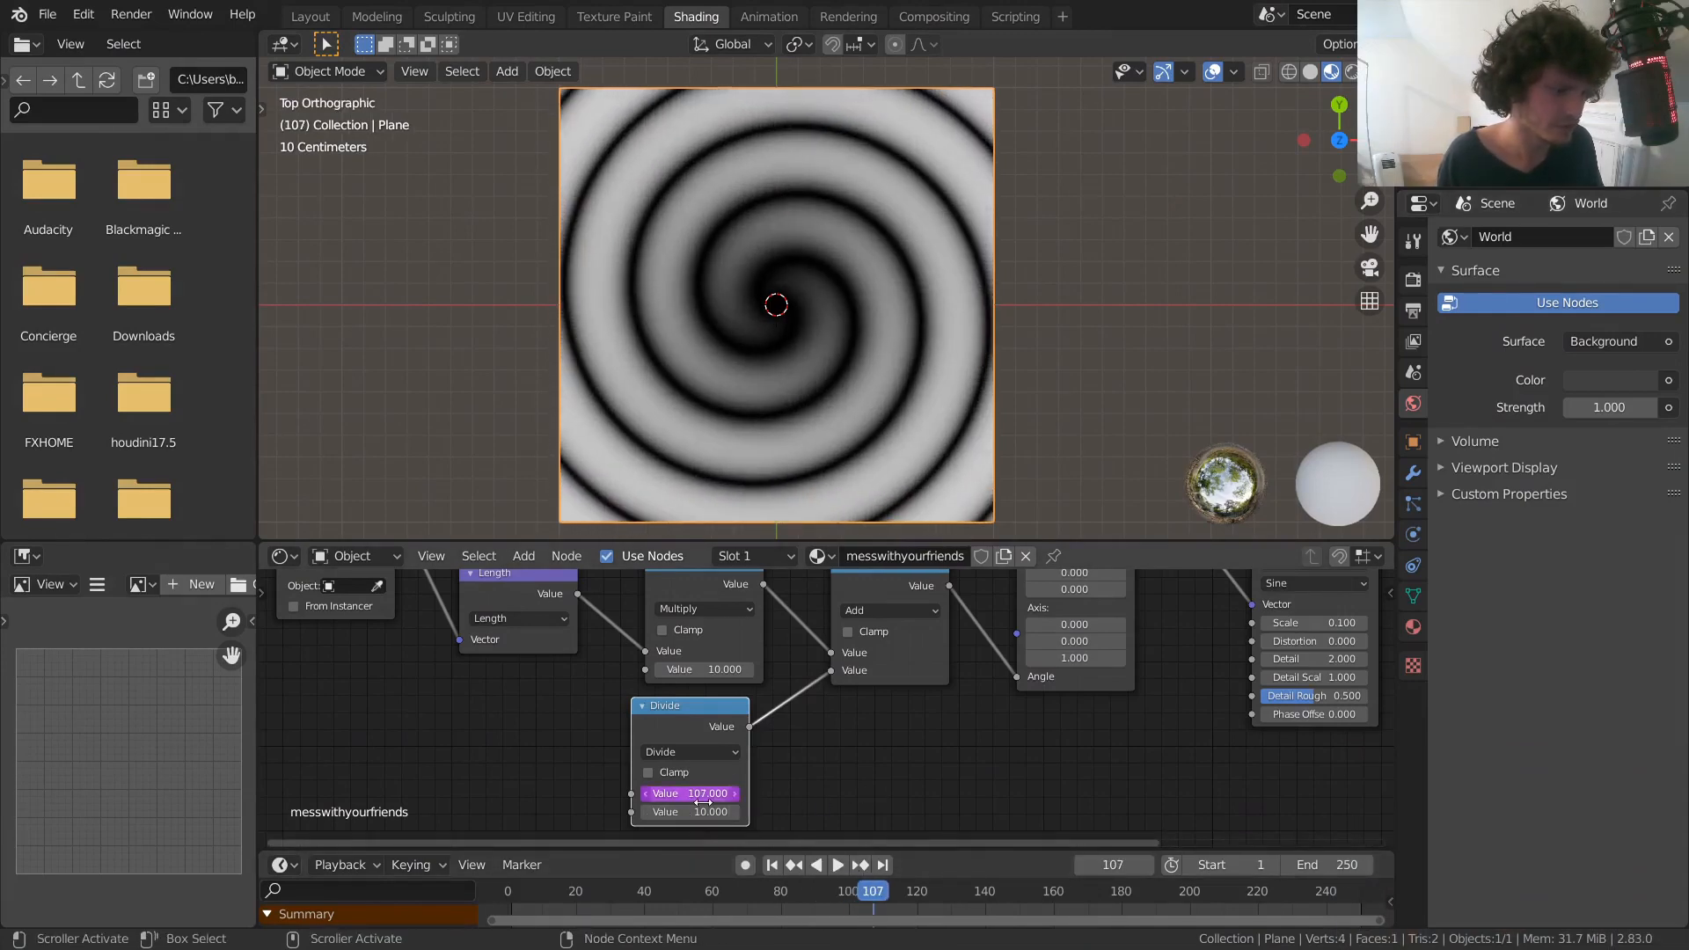
{"action": "left_click", "coordinate": [681, 808]}
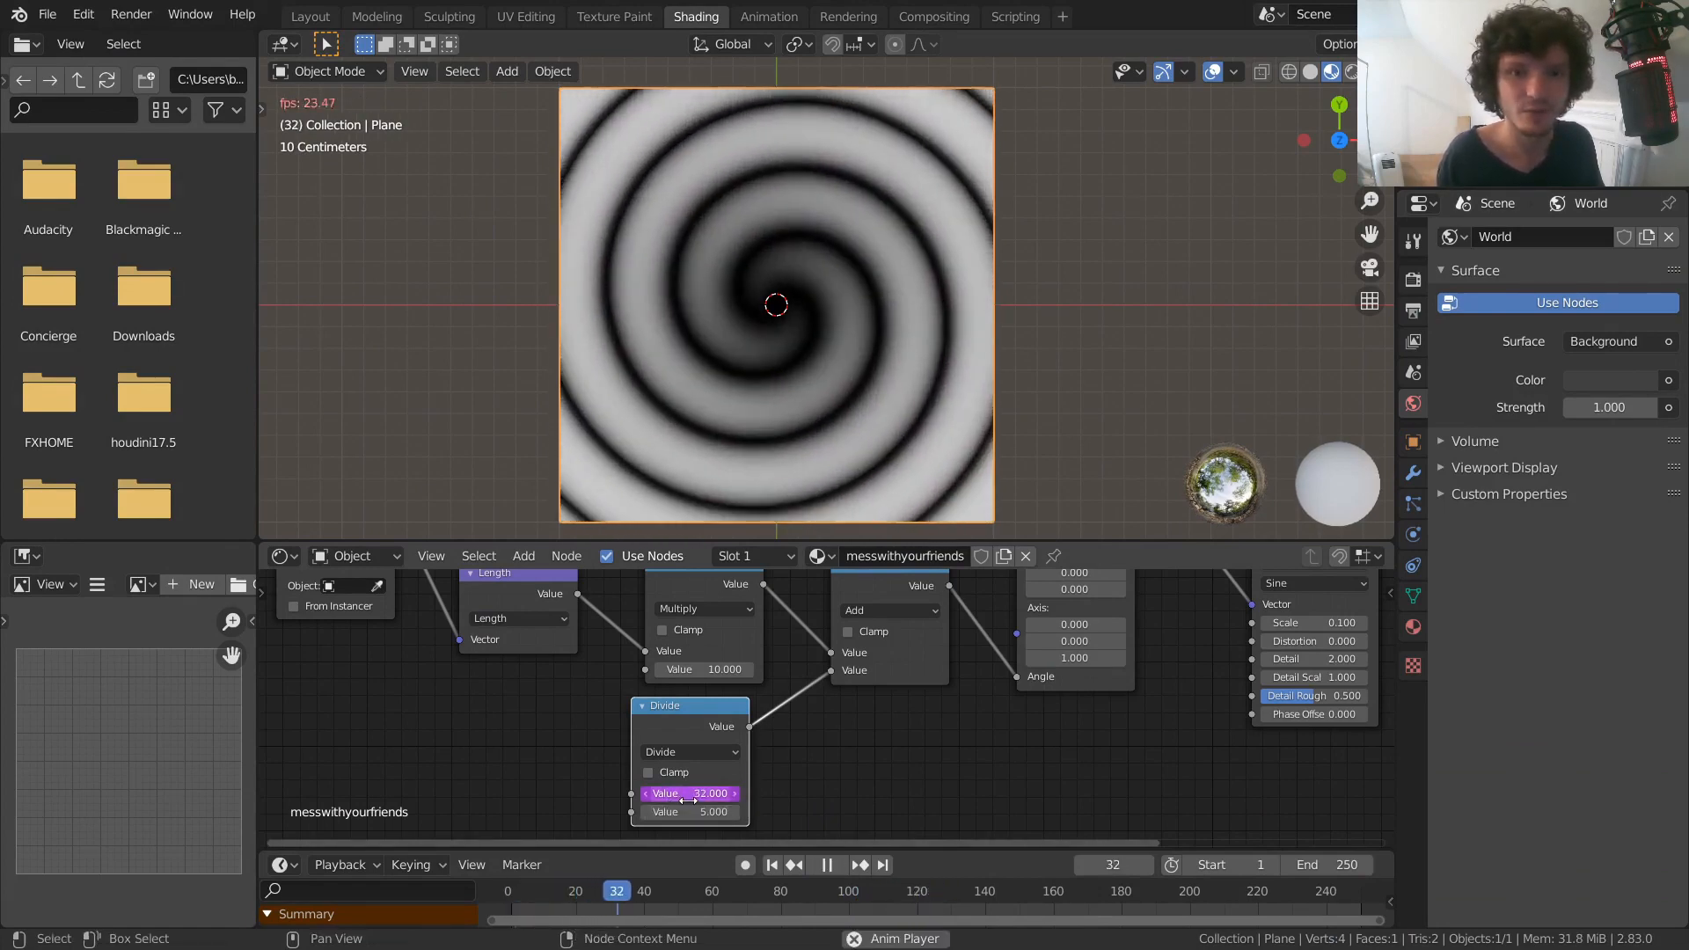
{"action": "key", "text": "space"}
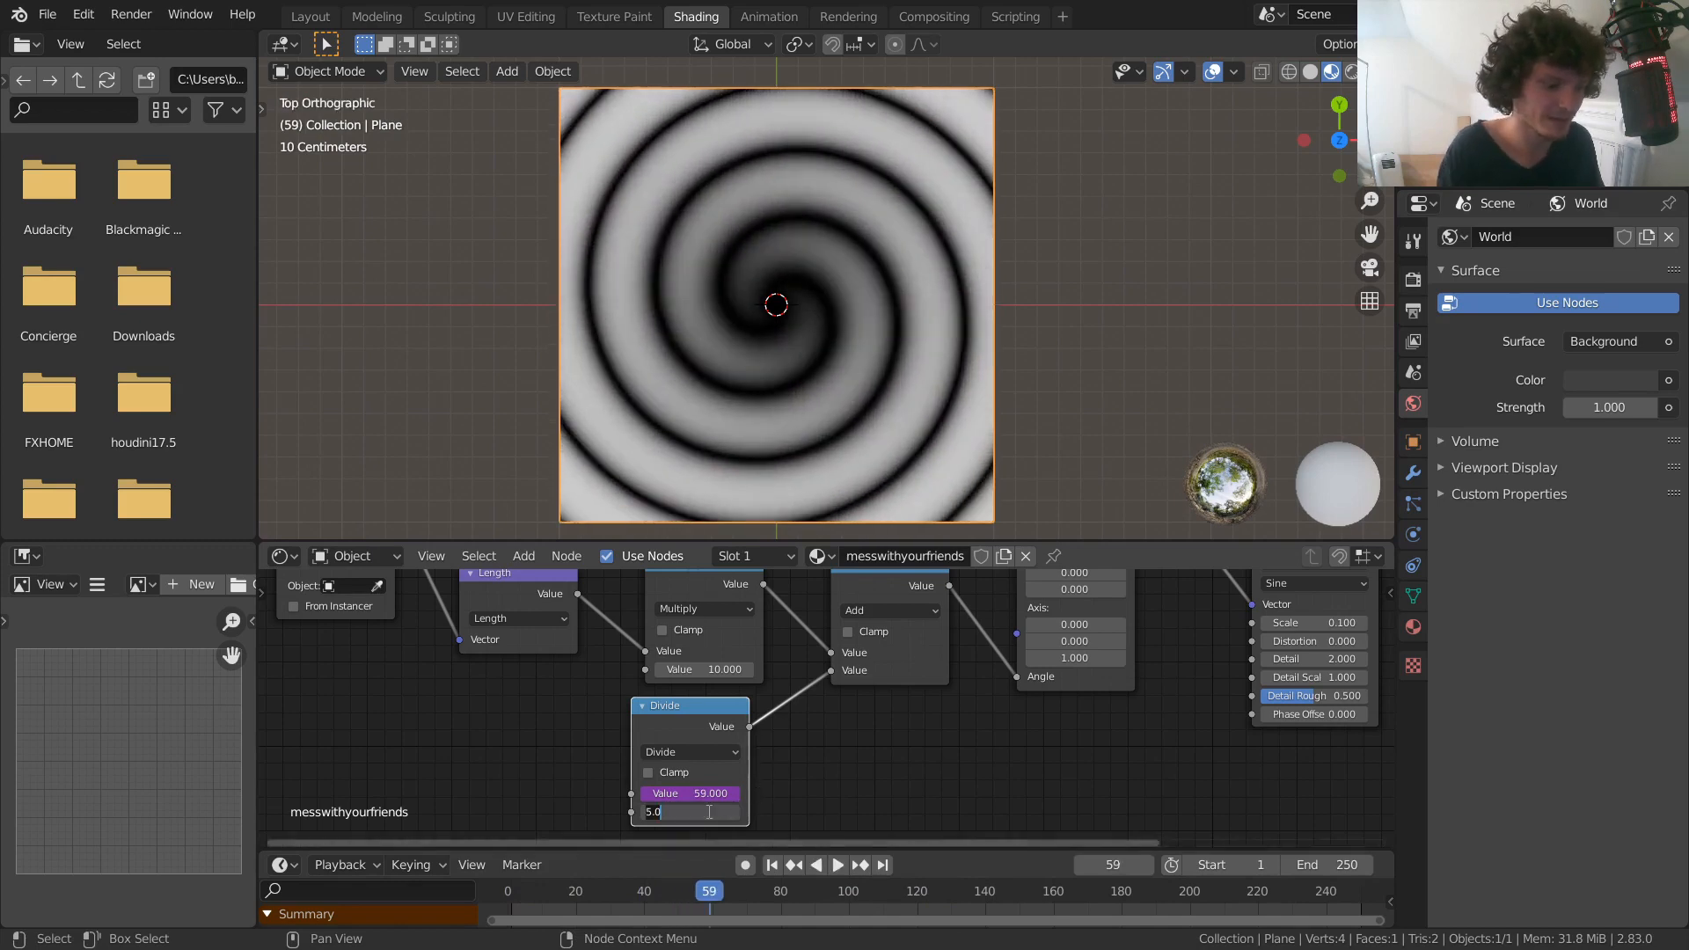
Try a second Divide value of -5 to reverse the spin, play it back, and undo the change
{"action": "left_click", "coordinate": [709, 812]}
{"action": "type", "text": "-5"}
{"action": "key", "text": "Return"}
{"action": "key", "text": "space"}
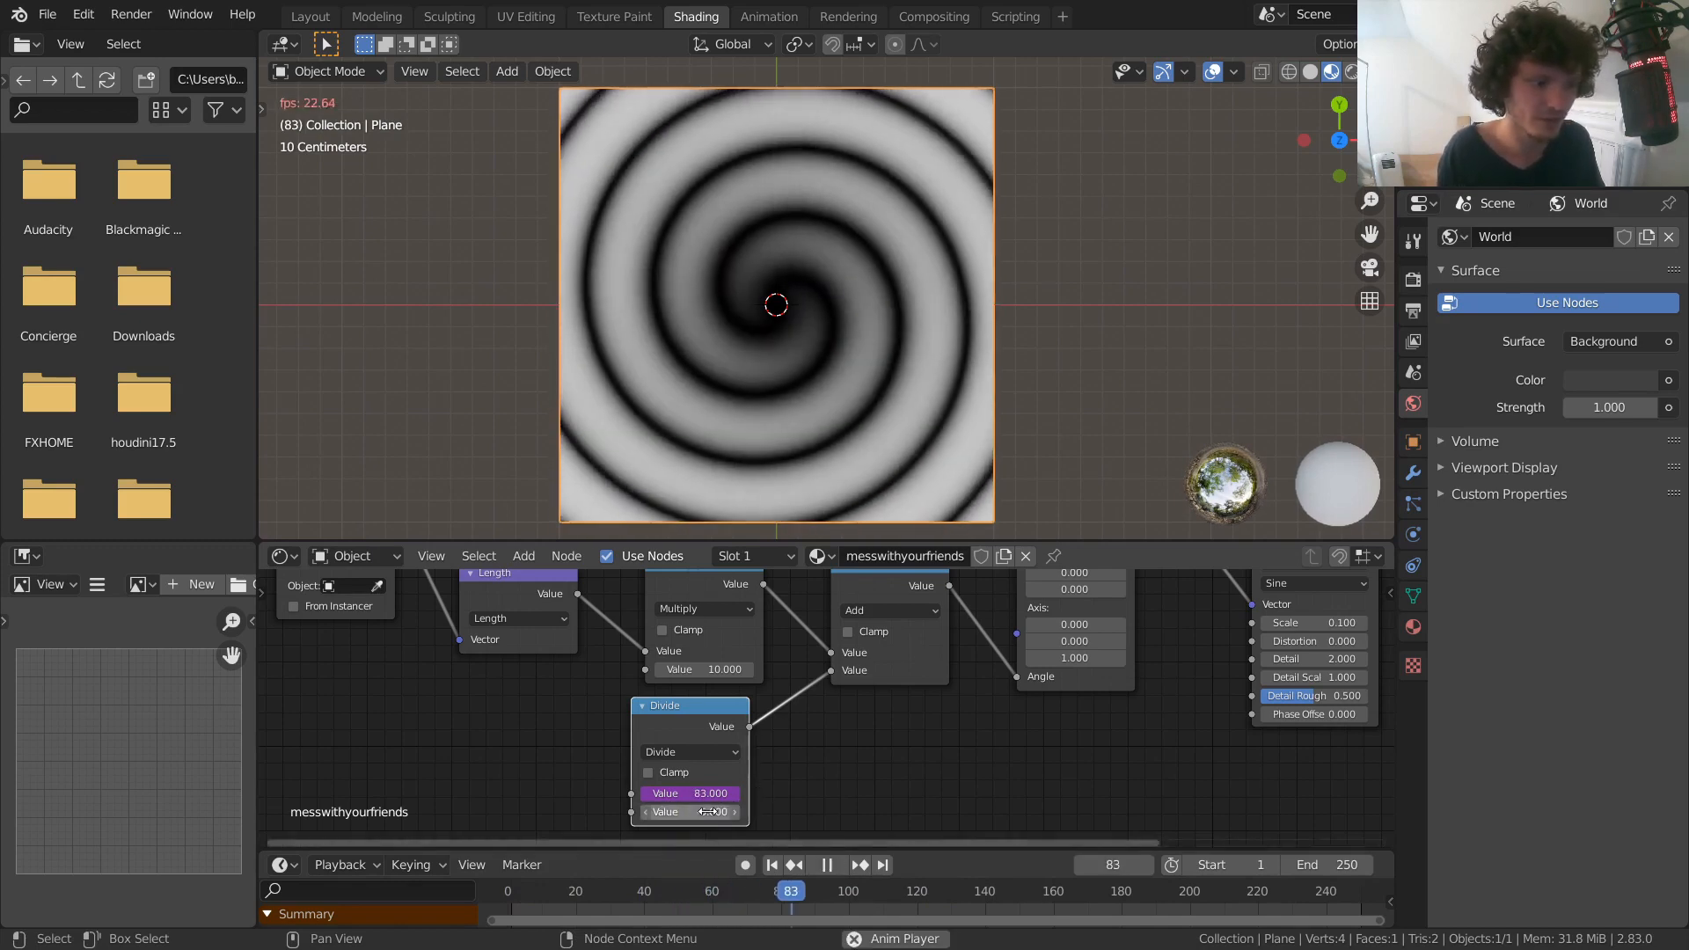
{"action": "key", "text": "space"}
{"action": "key", "text": "ctrl+z"}
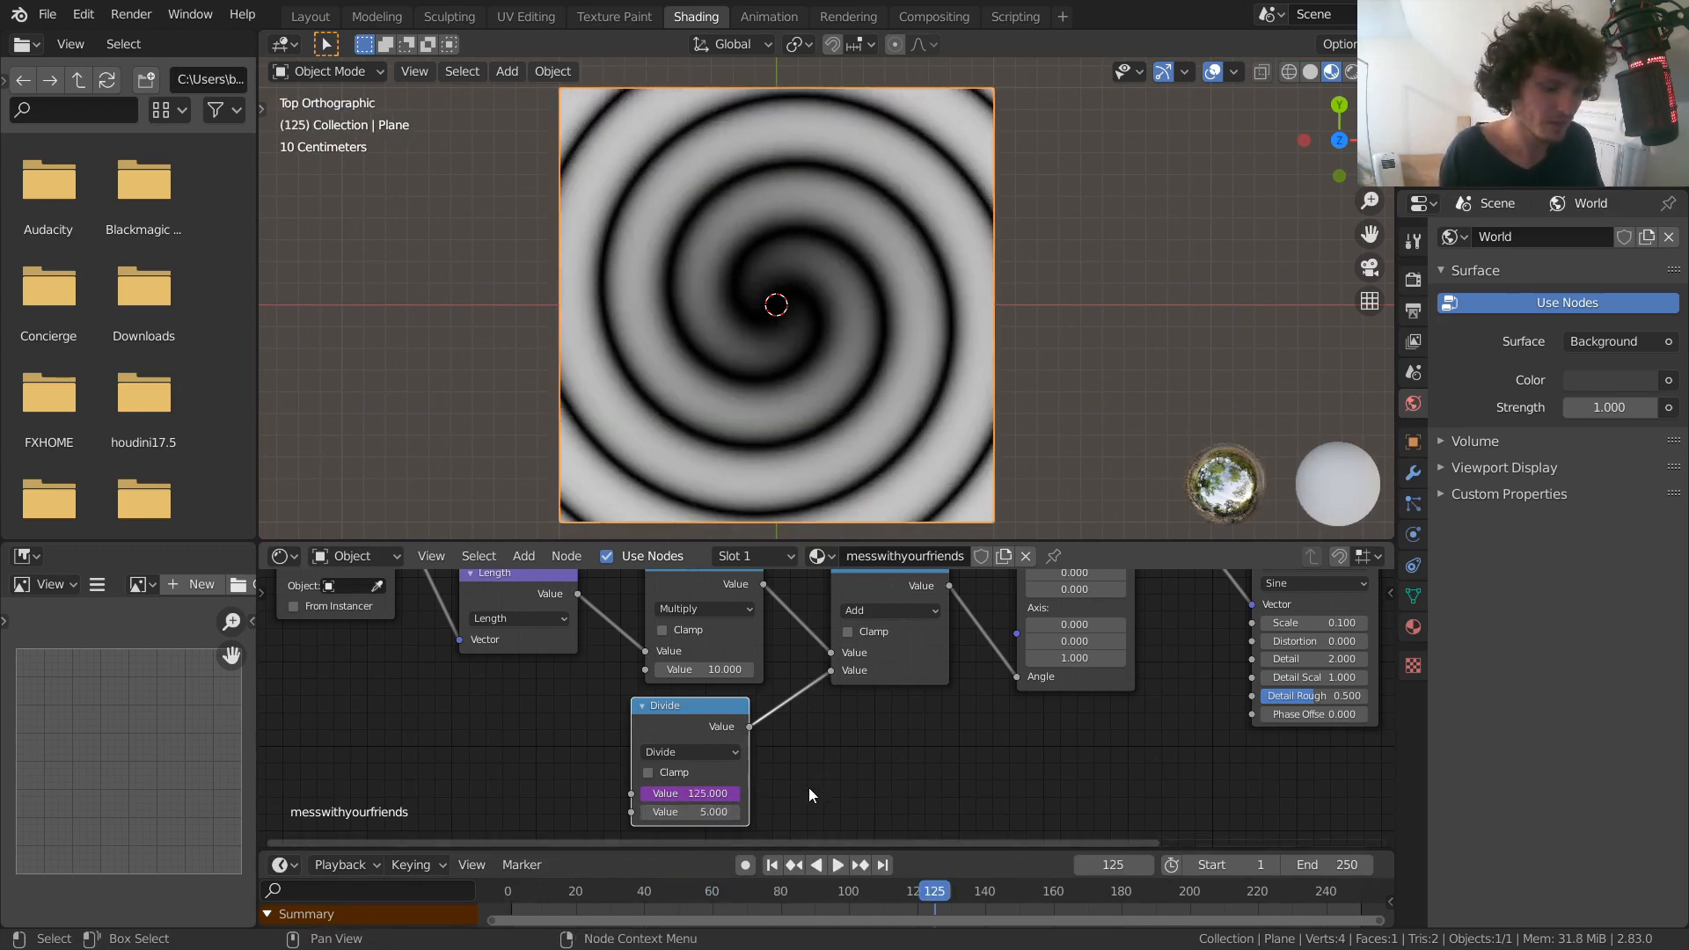
Play back the spinning spiral and review the whole node setup
{"action": "key", "text": "space"}
{"action": "scroll", "coordinate": [901, 738], "scroll_direction": "down", "scroll_amount": 2}
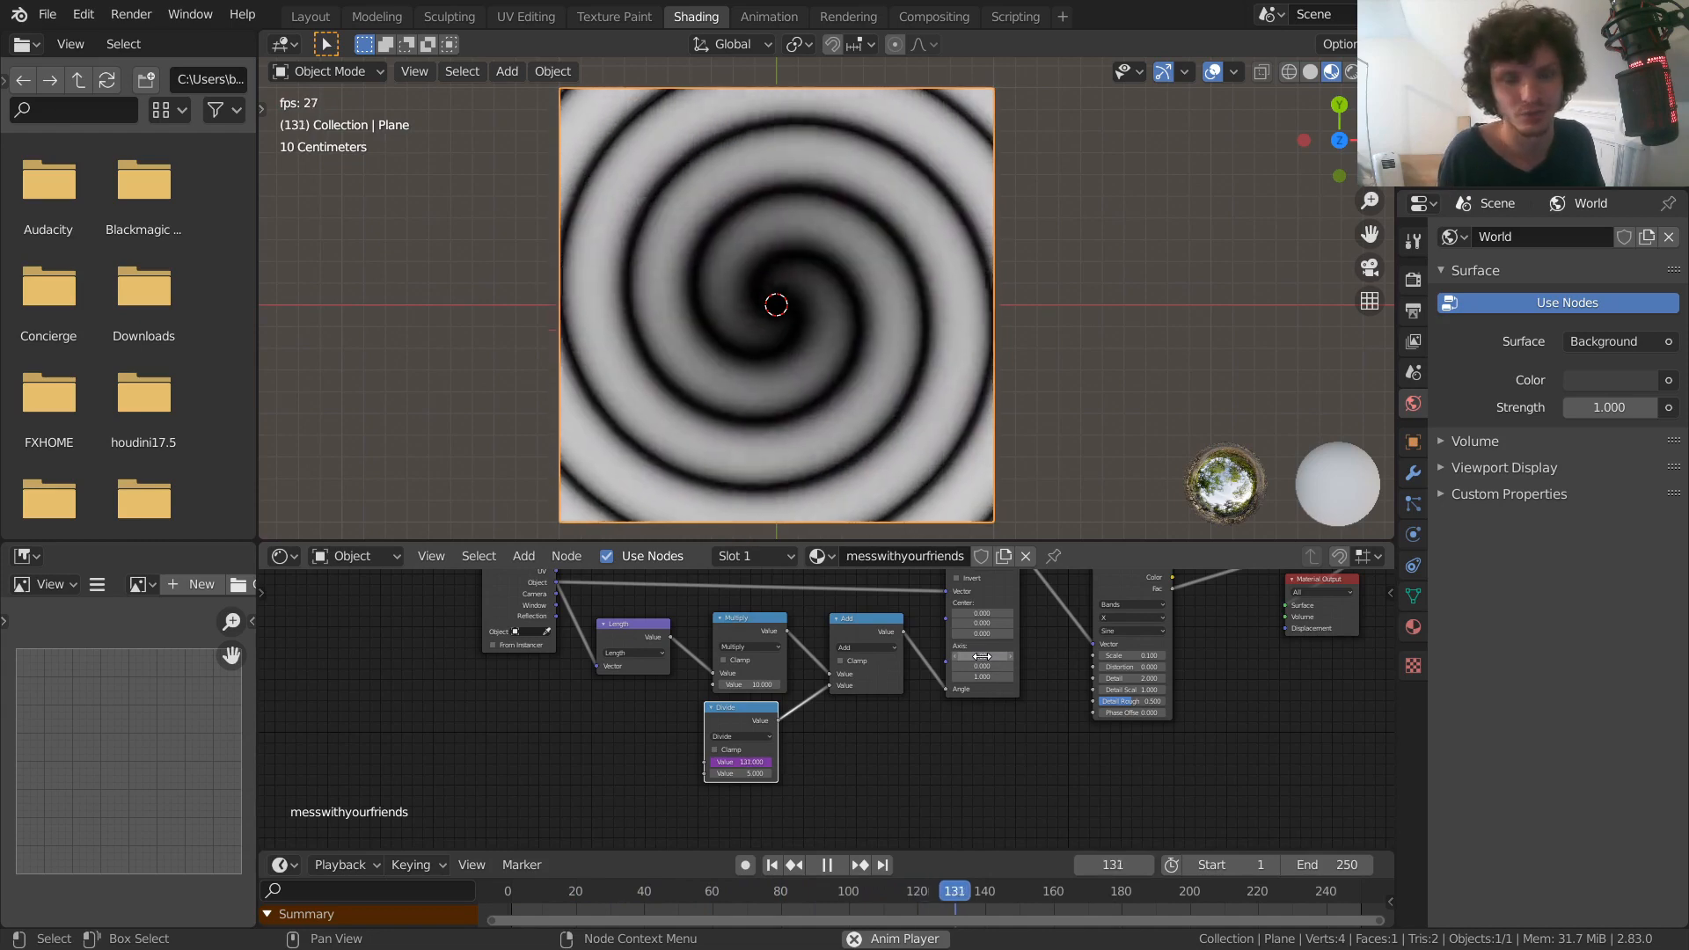
Try a Multiply node value of 30 for a tighter spiral, play it back, and undo the change
{"action": "key", "text": "space"}
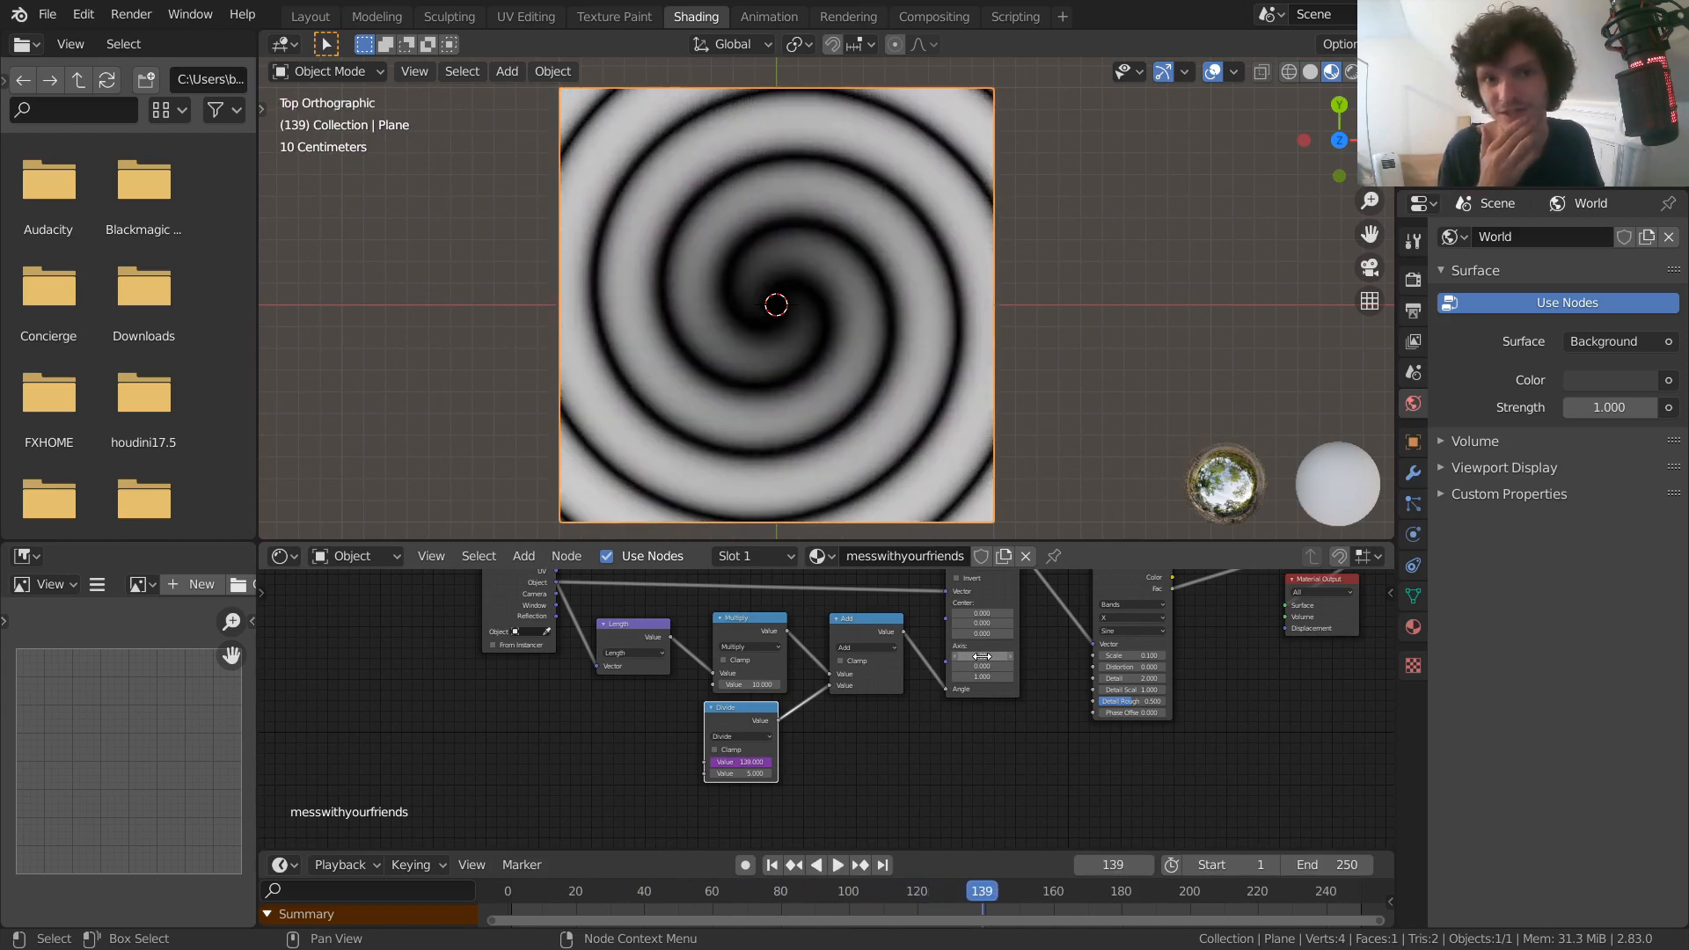
{"action": "scroll", "coordinate": [755, 682], "scroll_direction": "up", "scroll_amount": 7}
{"action": "left_click_drag", "start_coordinate": [714, 667], "coordinate": [743, 667]}
{"action": "key", "text": "space"}
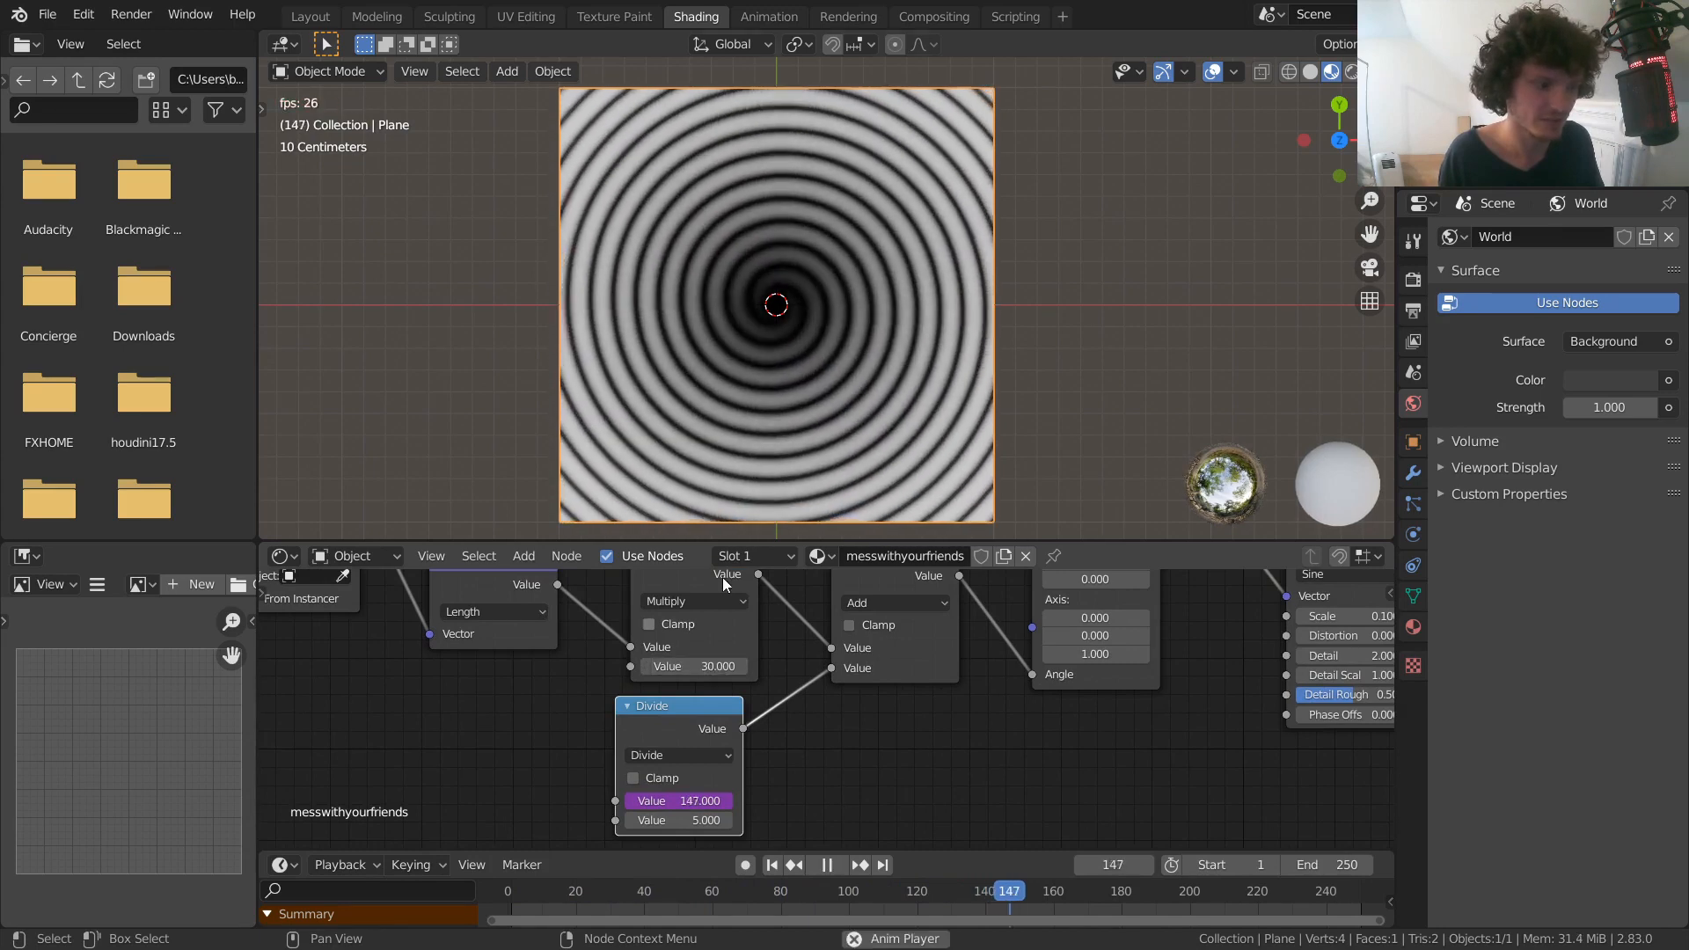
{"action": "key", "text": "space"}
{"action": "key", "text": "ctrl+z"}
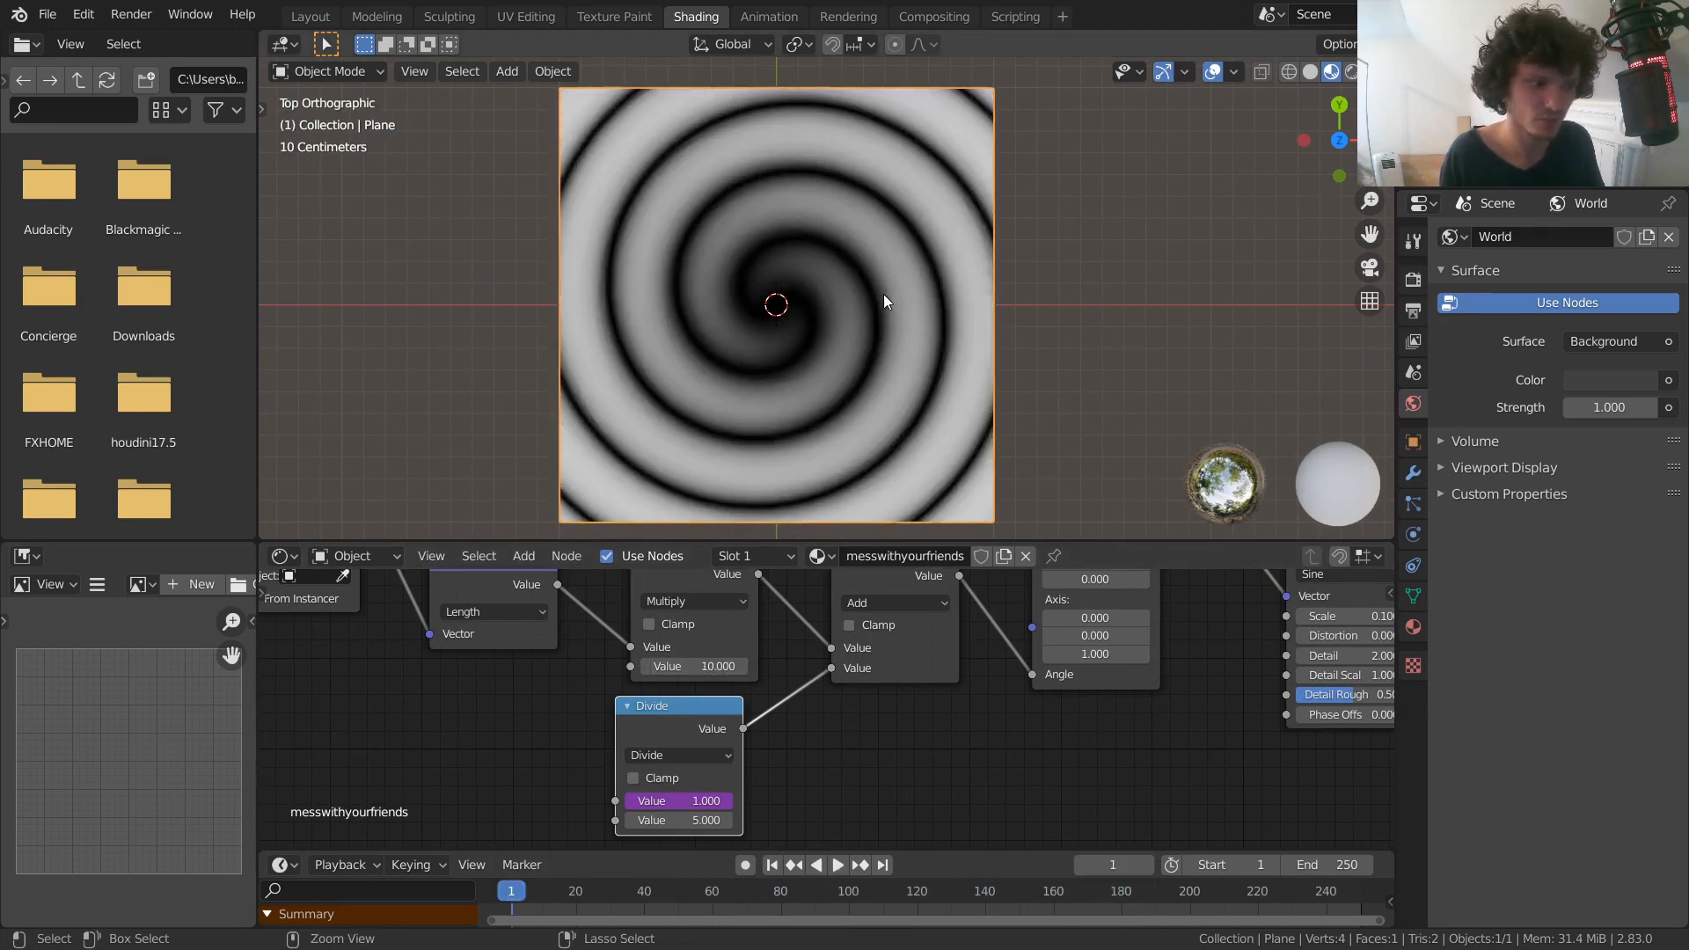
Disconnect Vector Rotate from the Wave Texture, try changing the texture's Distortion, and undo both changes
{"action": "middle_click_drag", "start_coordinate": [1189, 628], "coordinate": [872, 677]}
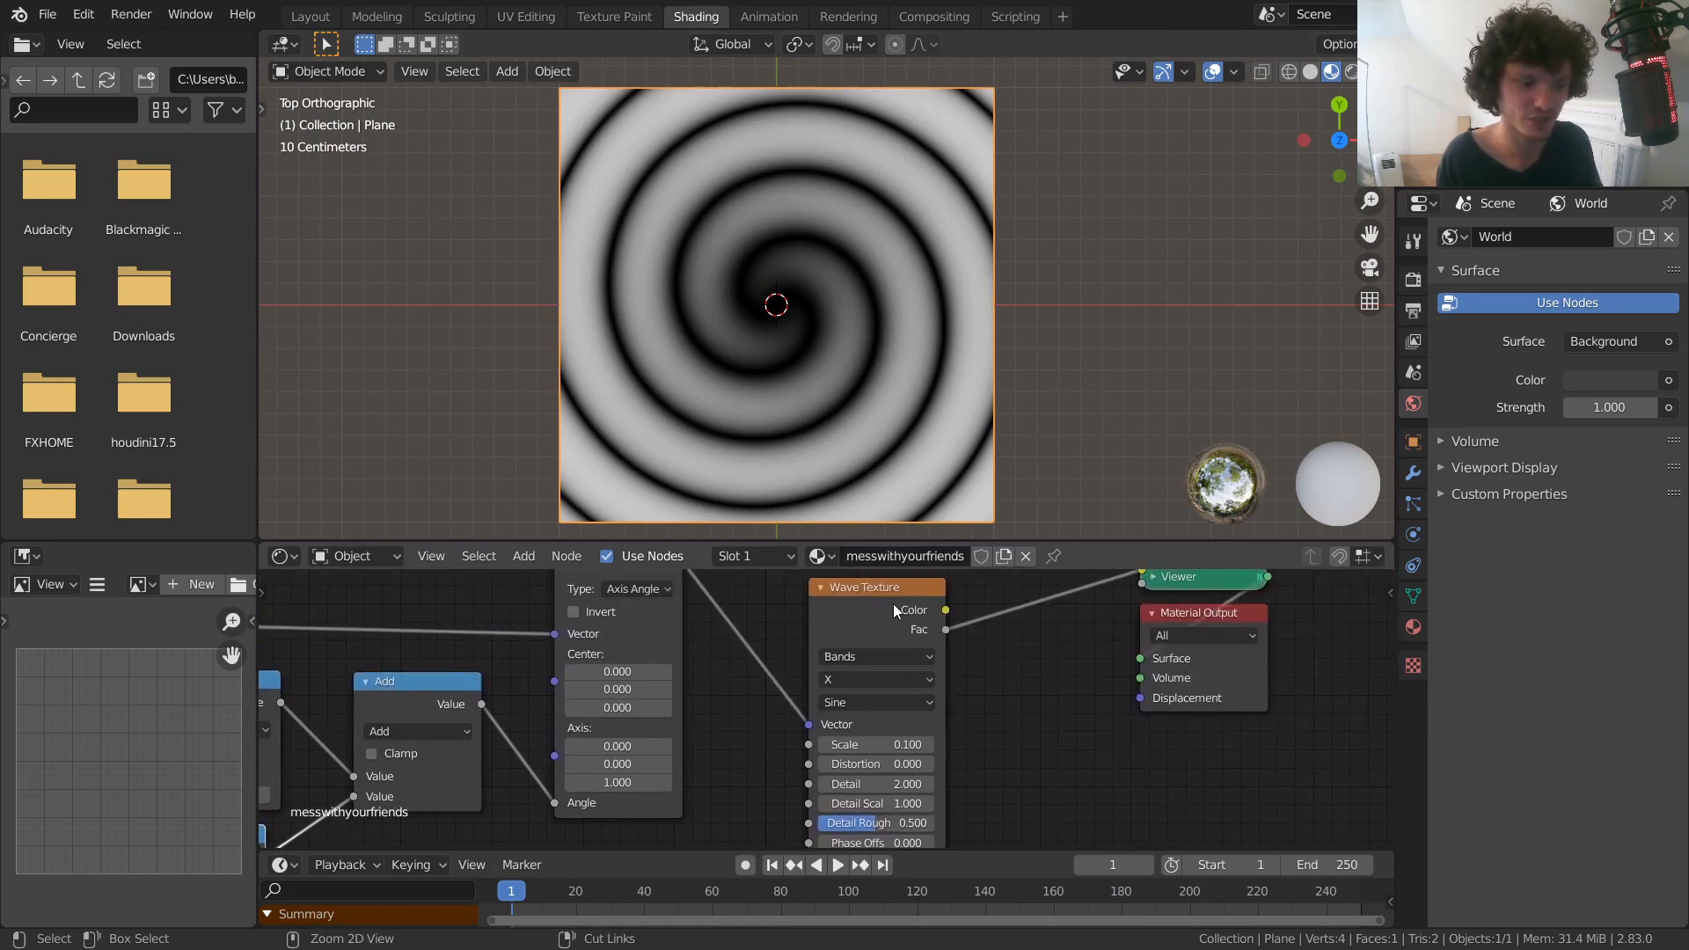
{"action": "right_click_drag", "start_coordinate": [814, 671], "coordinate": [751, 609], "text": "ctrl"}
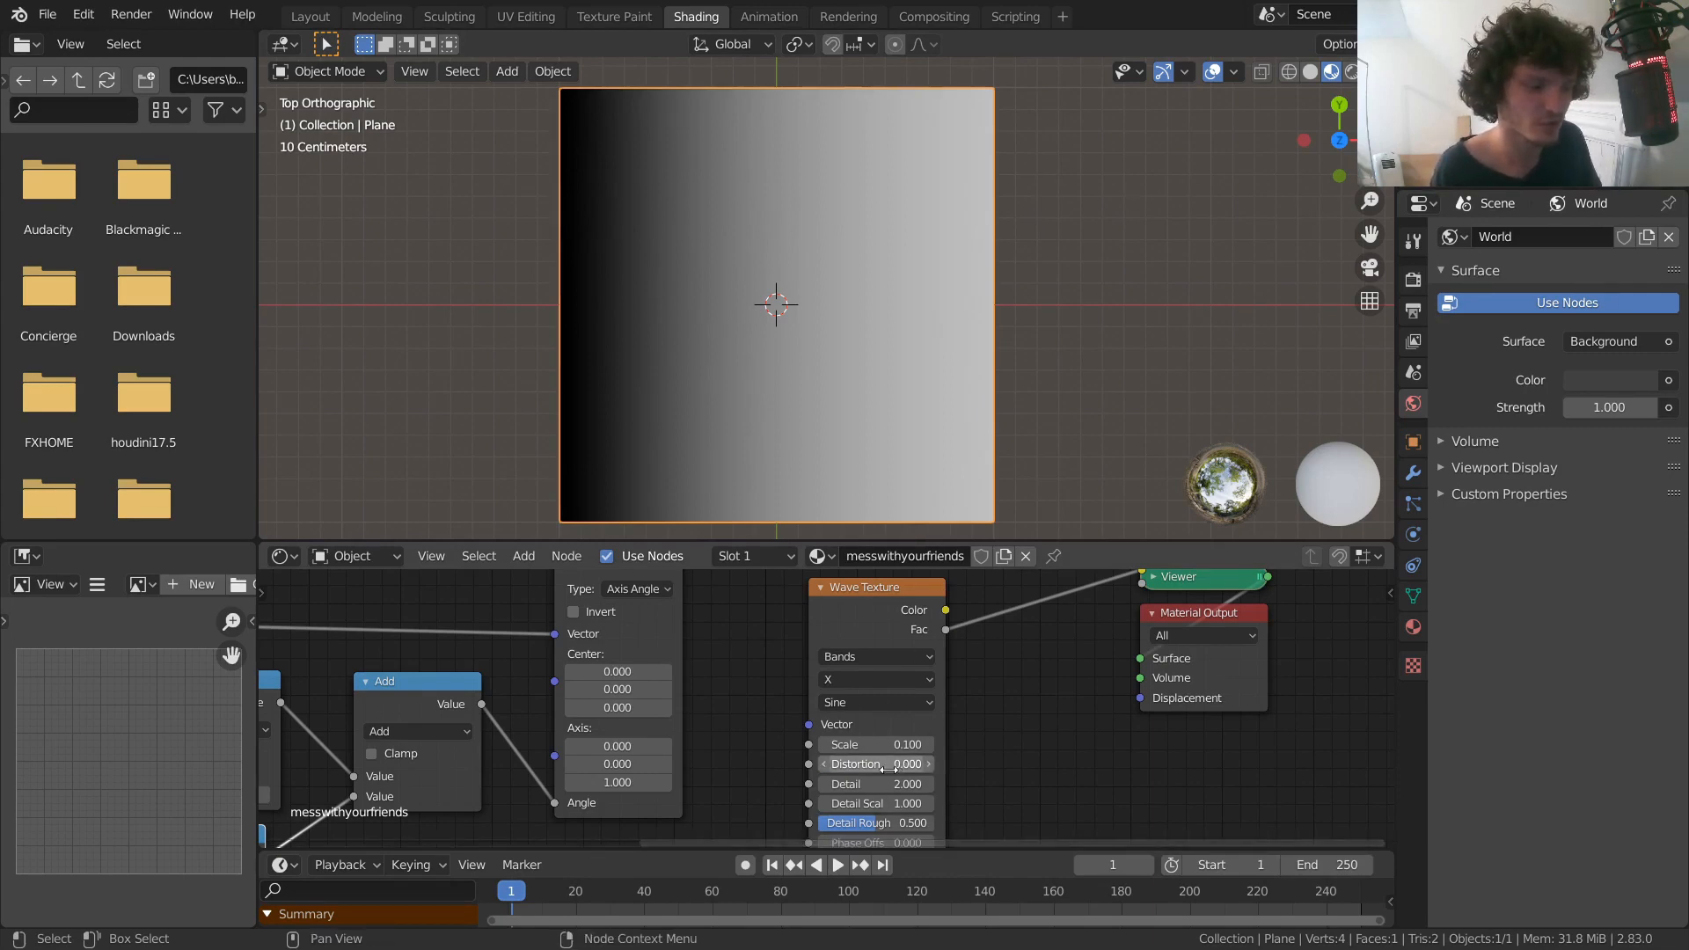
{"action": "left_click_drag", "start_coordinate": [880, 764], "coordinate": [950, 763]}
{"action": "key", "text": "ctrl+z"}
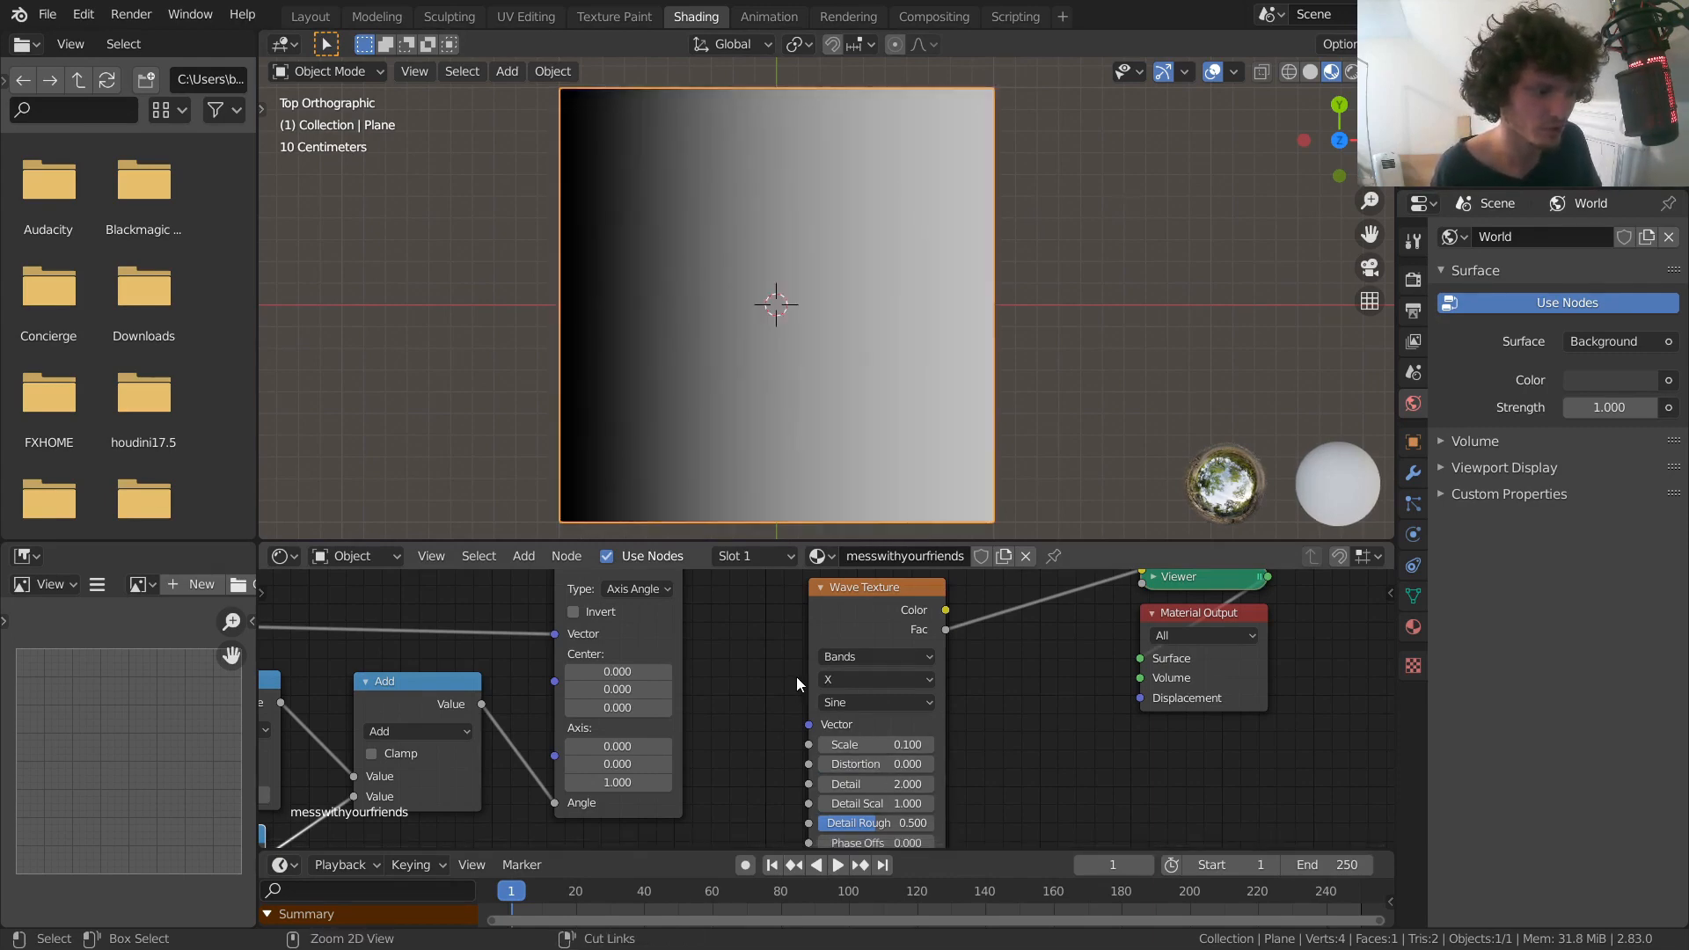
{"action": "key", "text": "ctrl+z"}
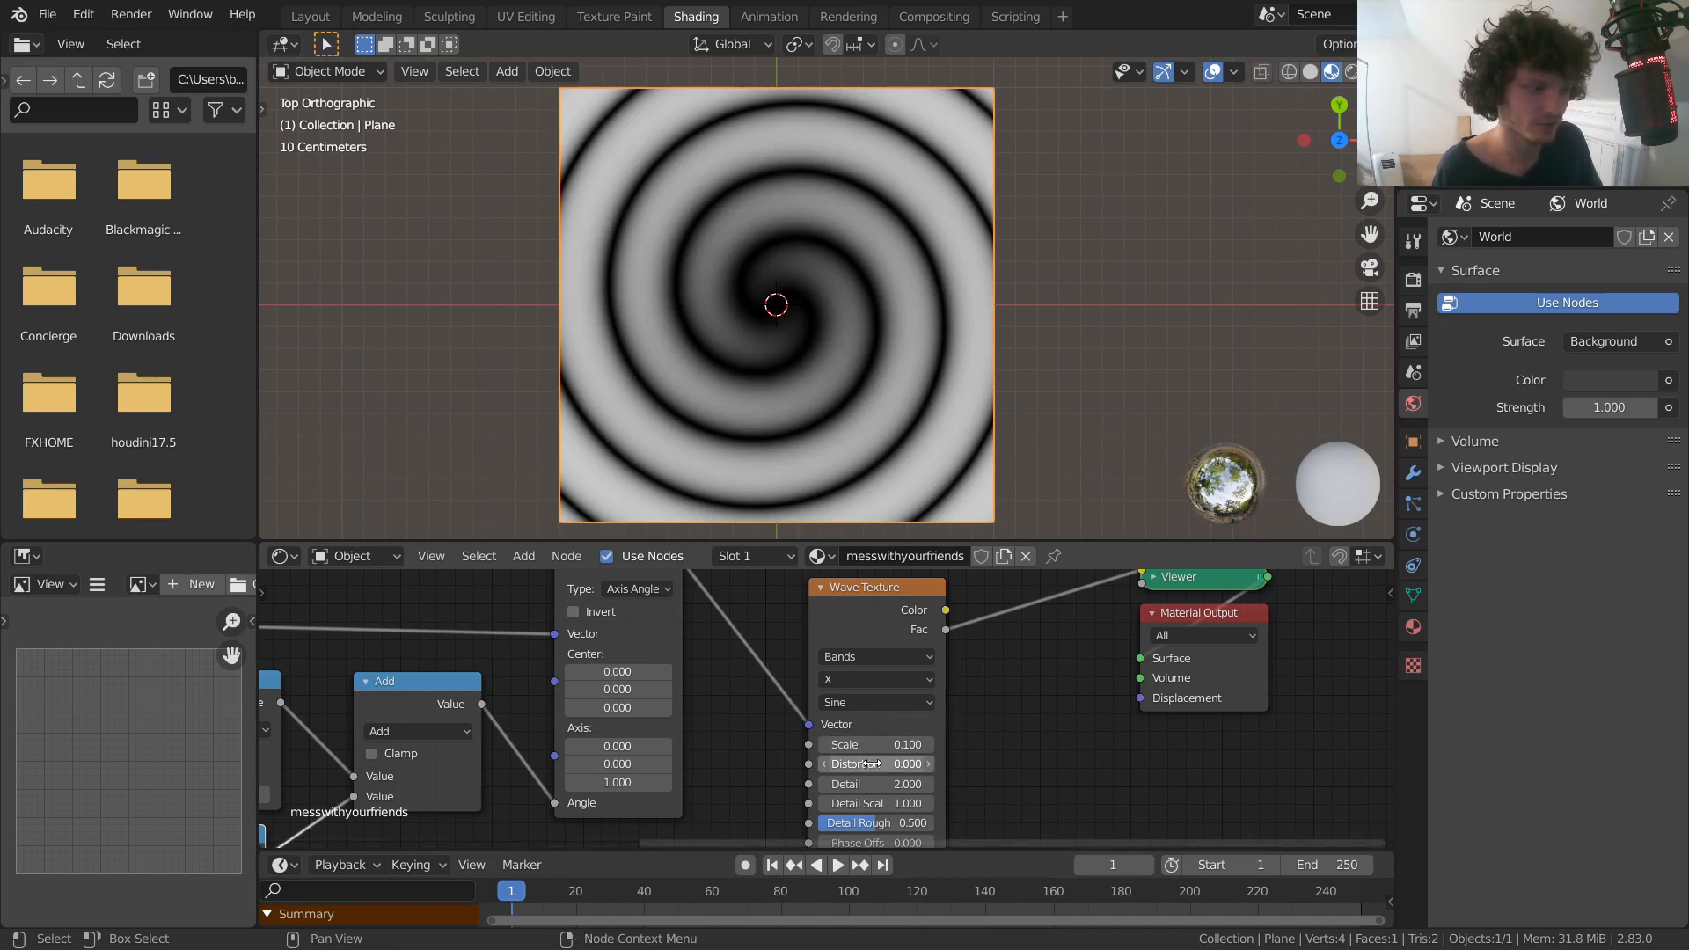
Set the Multiply node's second value to 20 and briefly play back the tighter spiral
{"action": "middle_click_drag", "start_coordinate": [529, 727], "coordinate": [1018, 657]}
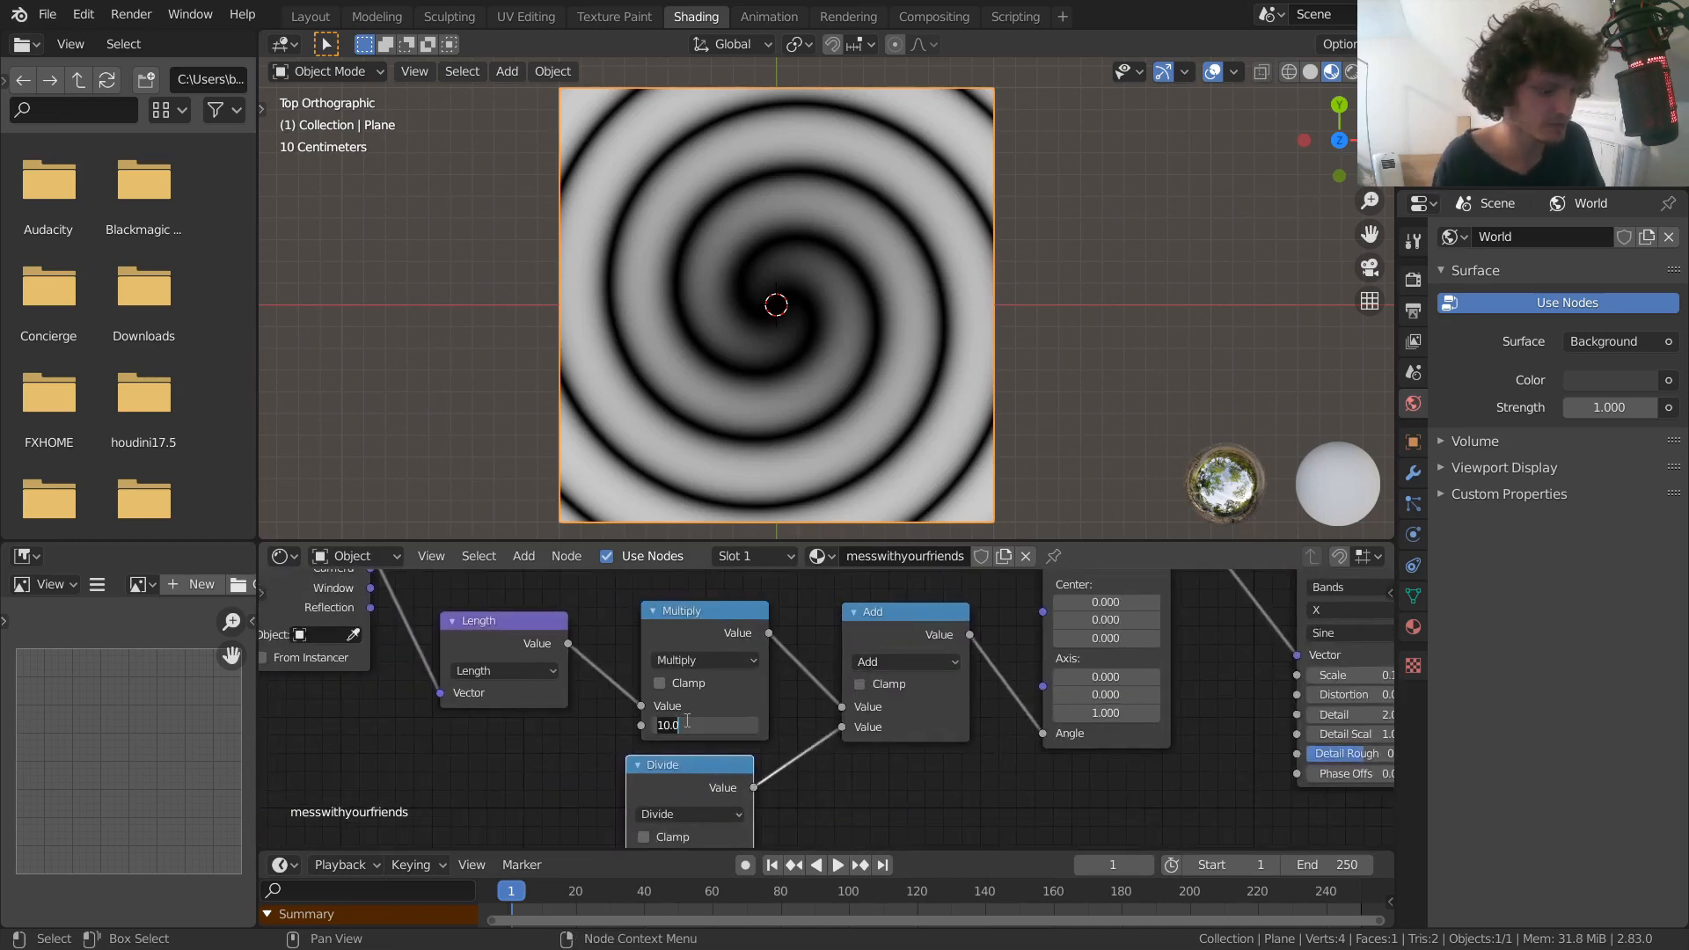
{"action": "key", "text": "Return"}
{"action": "middle_click_drag", "start_coordinate": [999, 656], "coordinate": [648, 668]}
{"action": "key", "text": "space"}
{"action": "key", "text": "space"}
Set the Wave Texture's Distortion to 34 during playback, then try a Scale of 0.730 and undo the scale change
{"action": "left_click_drag", "start_coordinate": [1017, 706], "coordinate": [1099, 706]}
{"action": "key", "text": "space"}
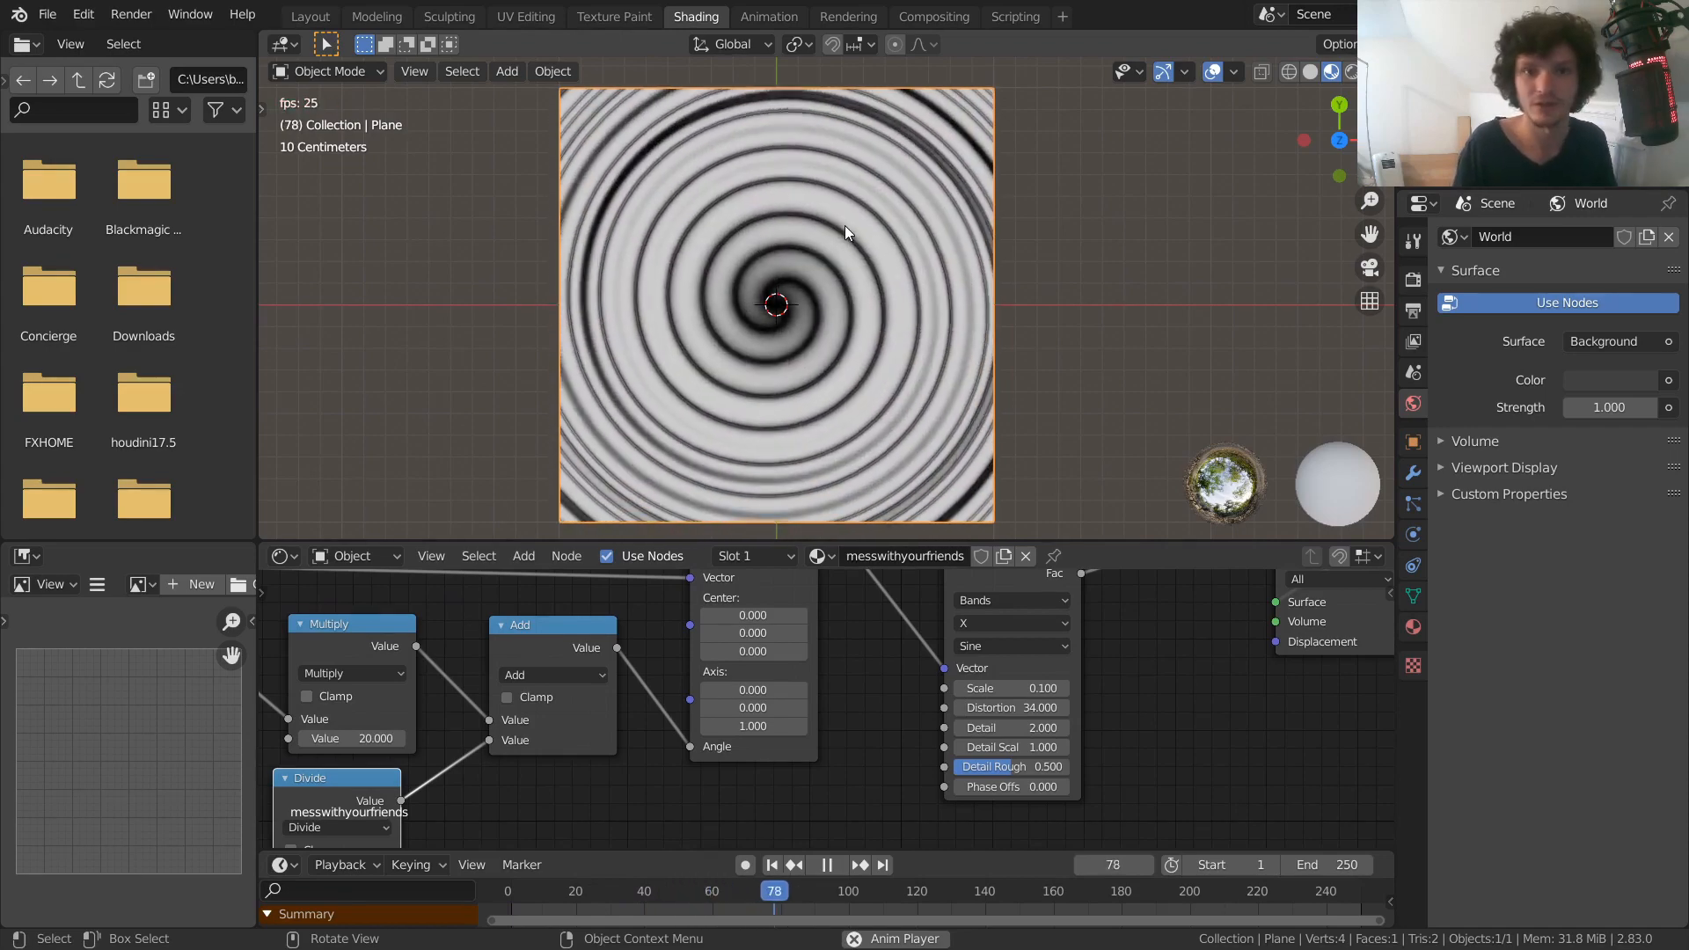
{"action": "left_click_drag", "start_coordinate": [1054, 687], "coordinate": [1091, 687]}
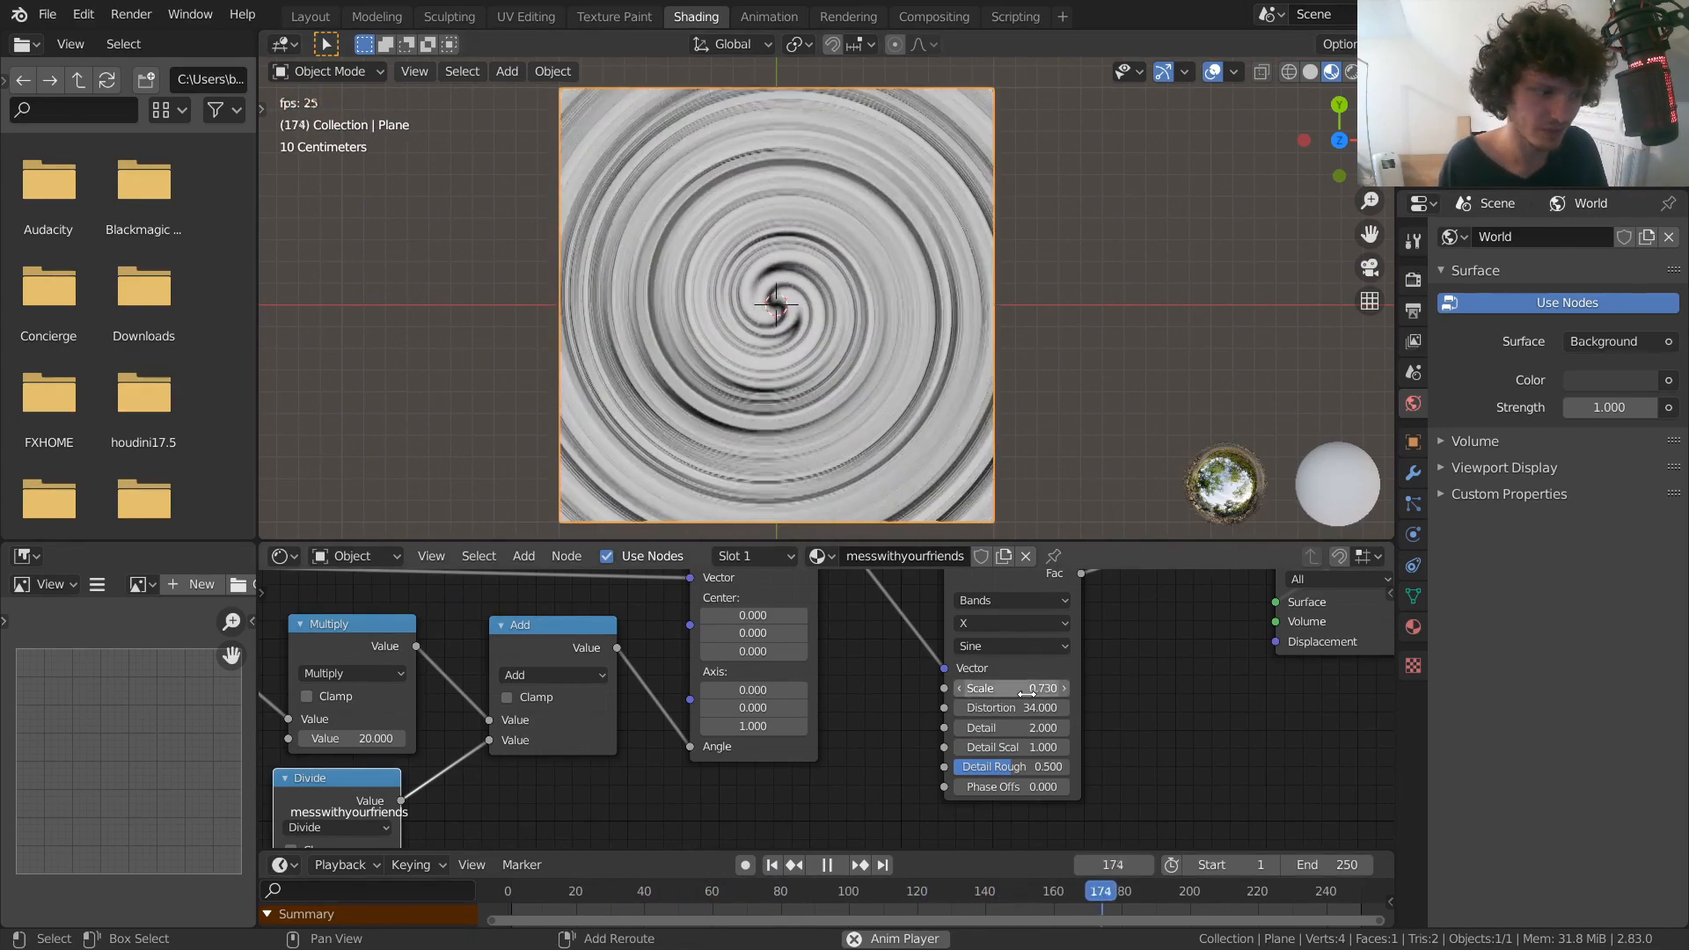
{"action": "key", "text": "ctrl+z"}
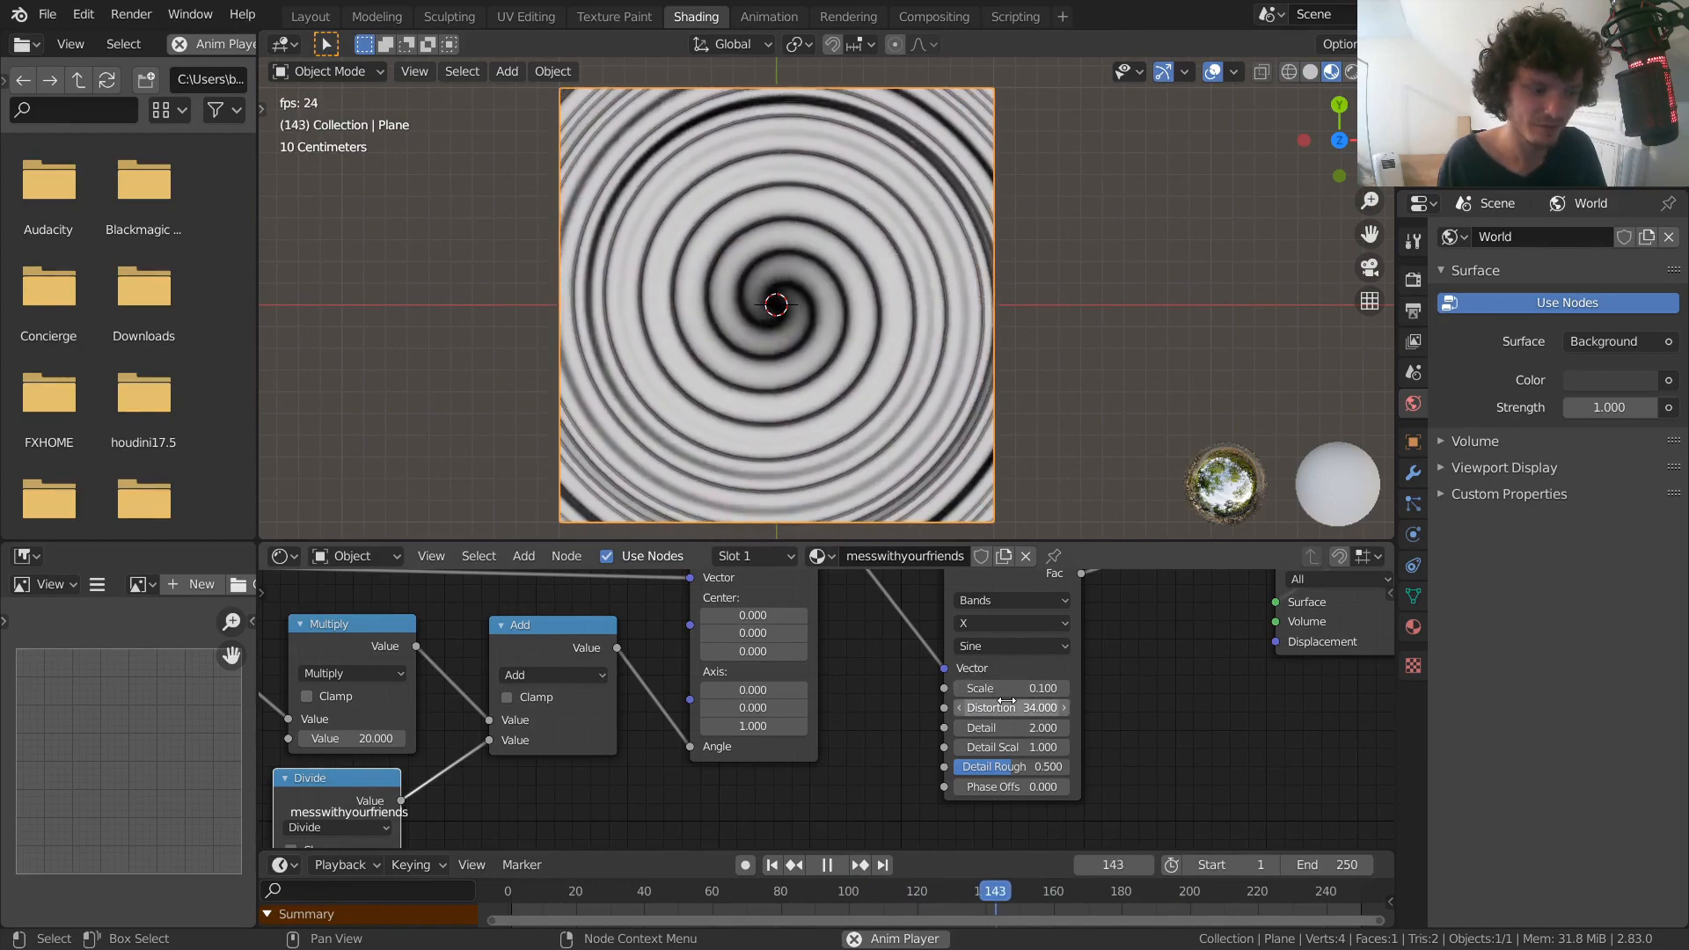
Try a Wave Texture Detail of 16, undo it, and reset the Distortion to 0
{"action": "left_click_drag", "start_coordinate": [994, 727], "coordinate": [1069, 747]}
{"action": "key", "text": "ctrl+z"}
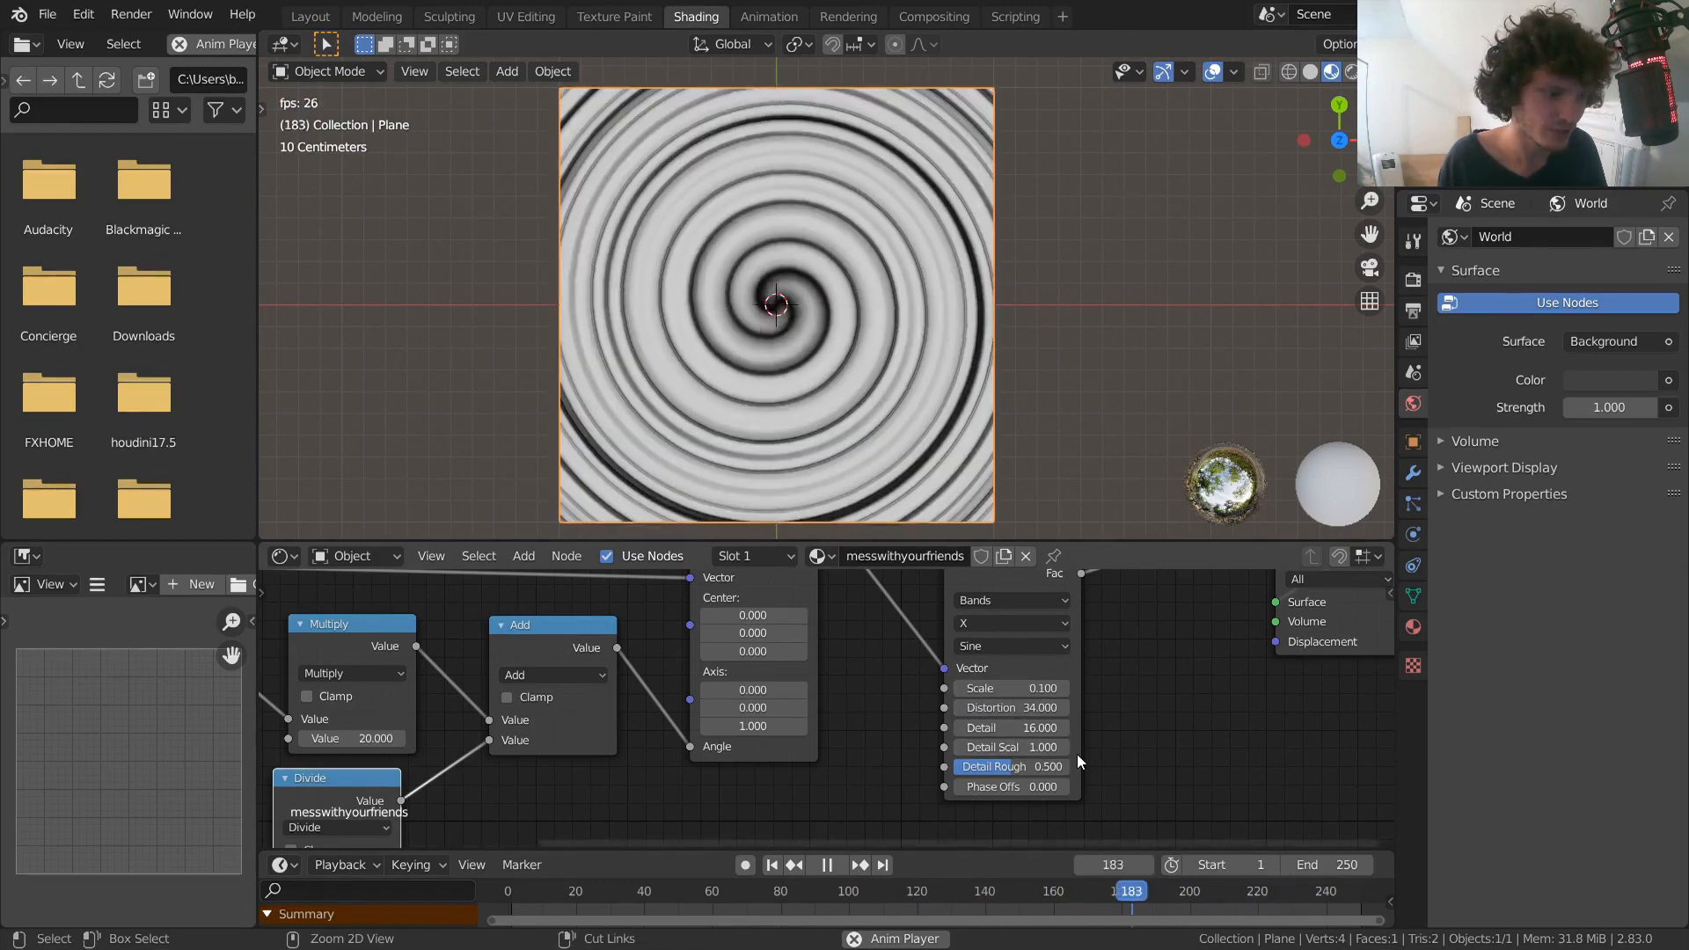
{"action": "key", "text": "ctrl+z"}
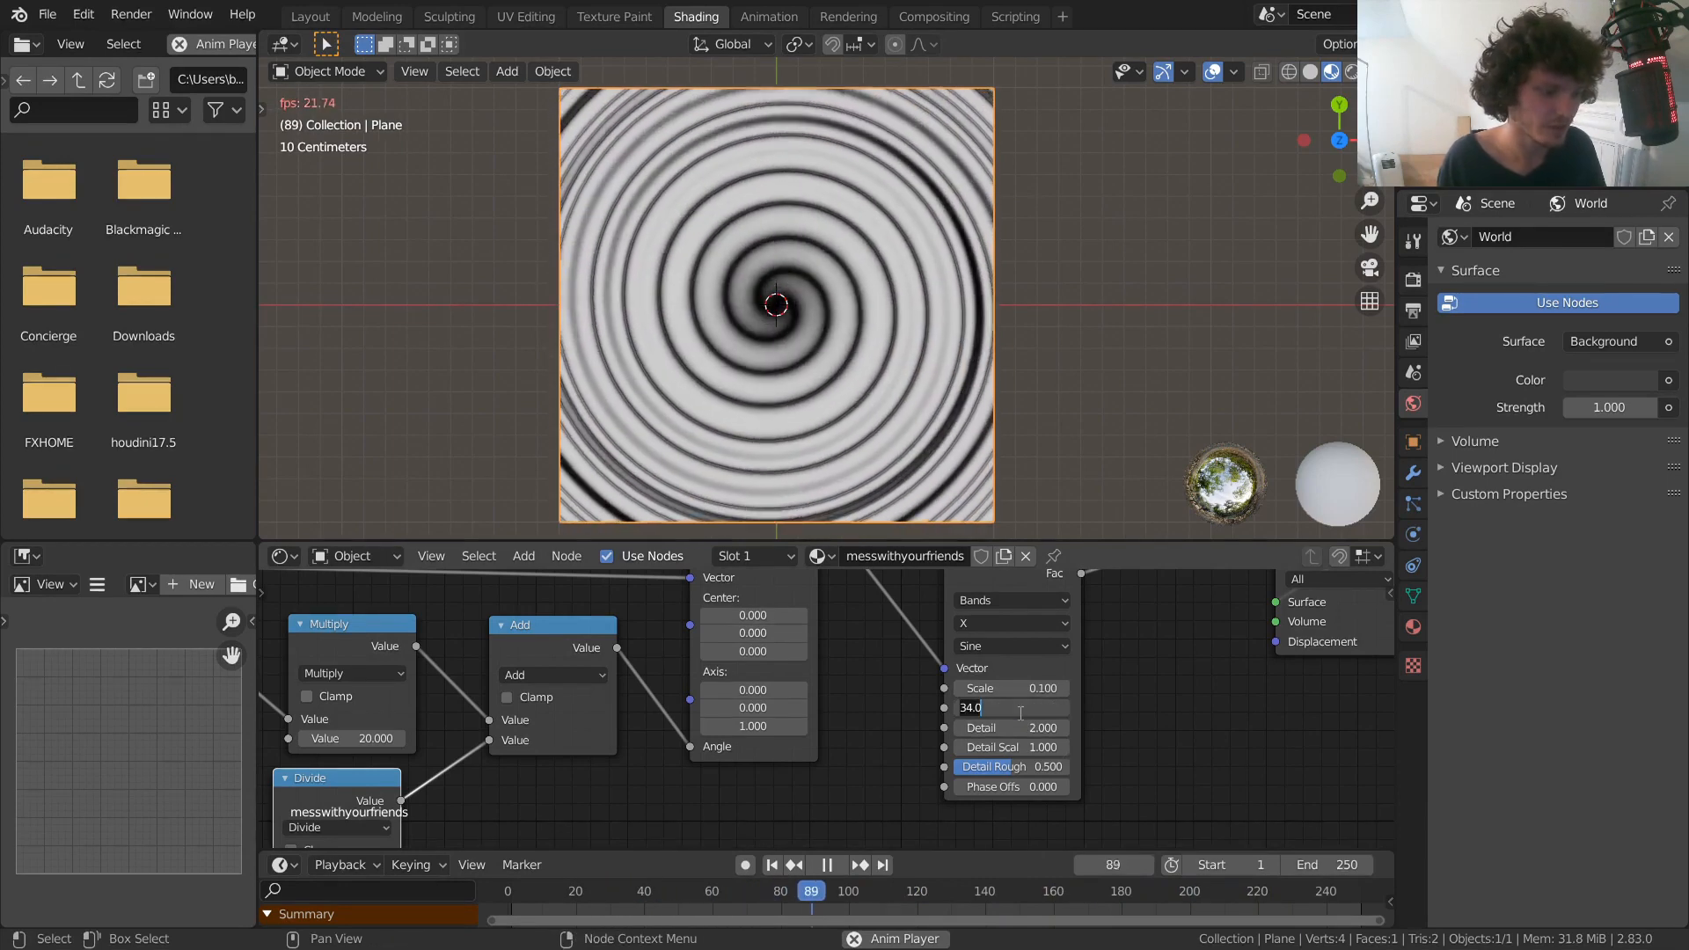
{"action": "key", "text": "BackSpace"}
{"action": "middle_click_drag", "start_coordinate": [1278, 633], "coordinate": [1208, 701]}
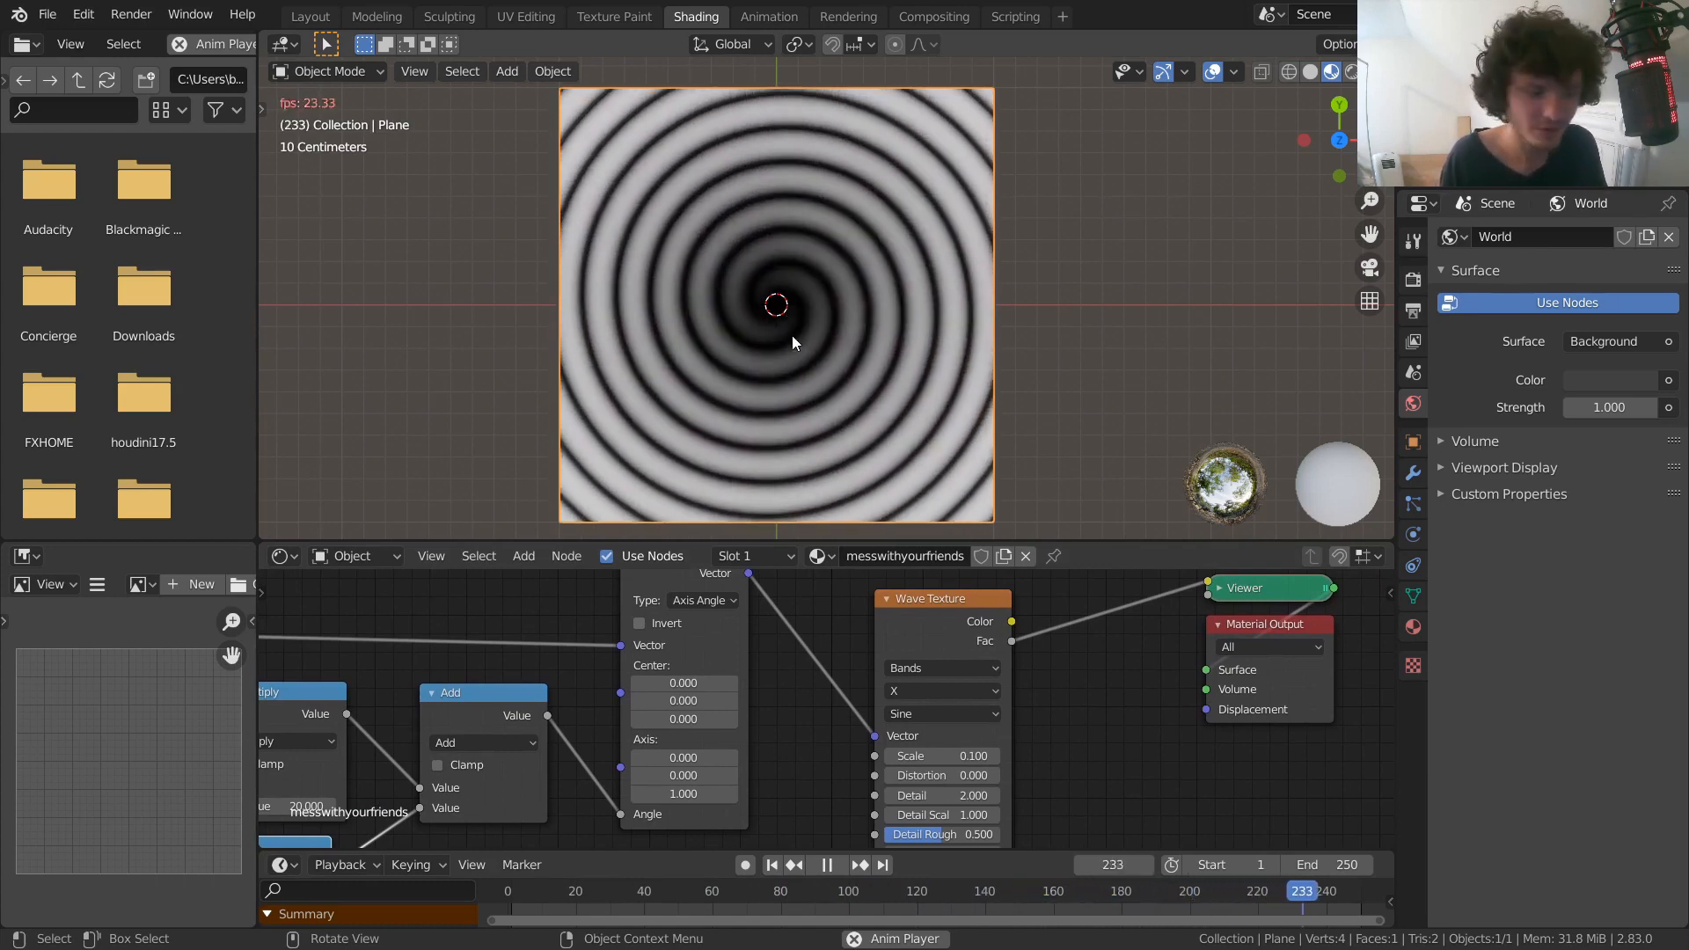
Stop playback, disconnect Vector Rotate from the Wave Texture, and preview the Saw and Triangle wave profiles
{"action": "key", "text": "space"}
{"action": "right_click_drag", "start_coordinate": [811, 692], "coordinate": [819, 610], "text": "ctrl"}
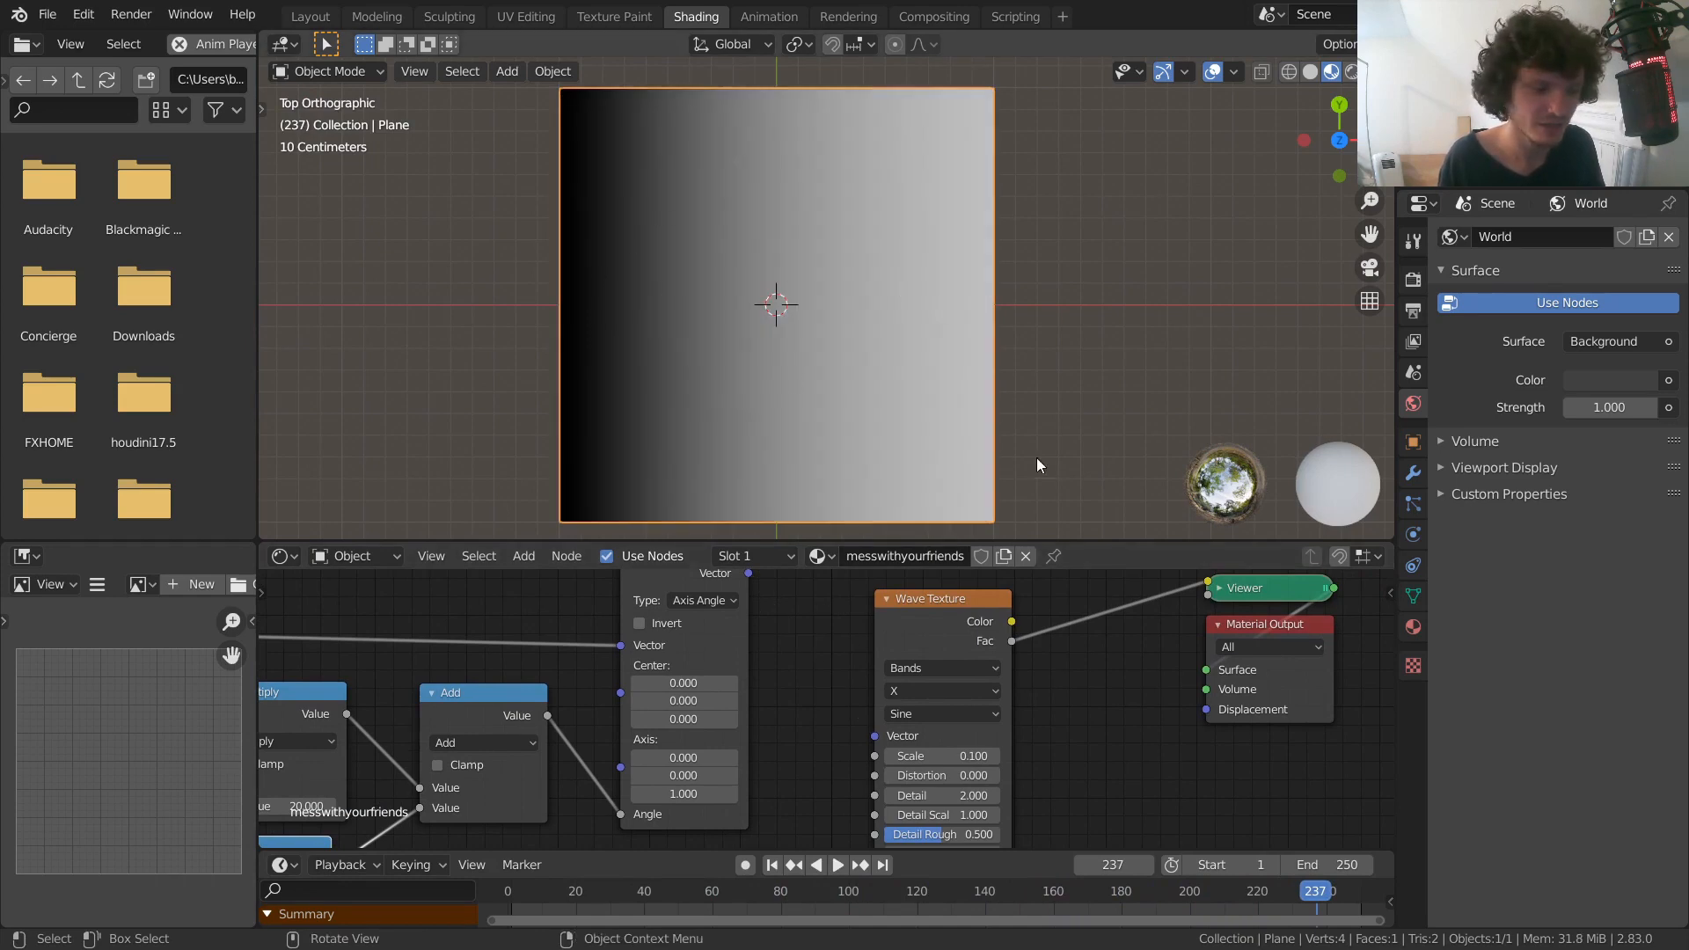
{"action": "left_click", "coordinate": [923, 715]}
{"action": "left_click", "coordinate": [900, 758]}
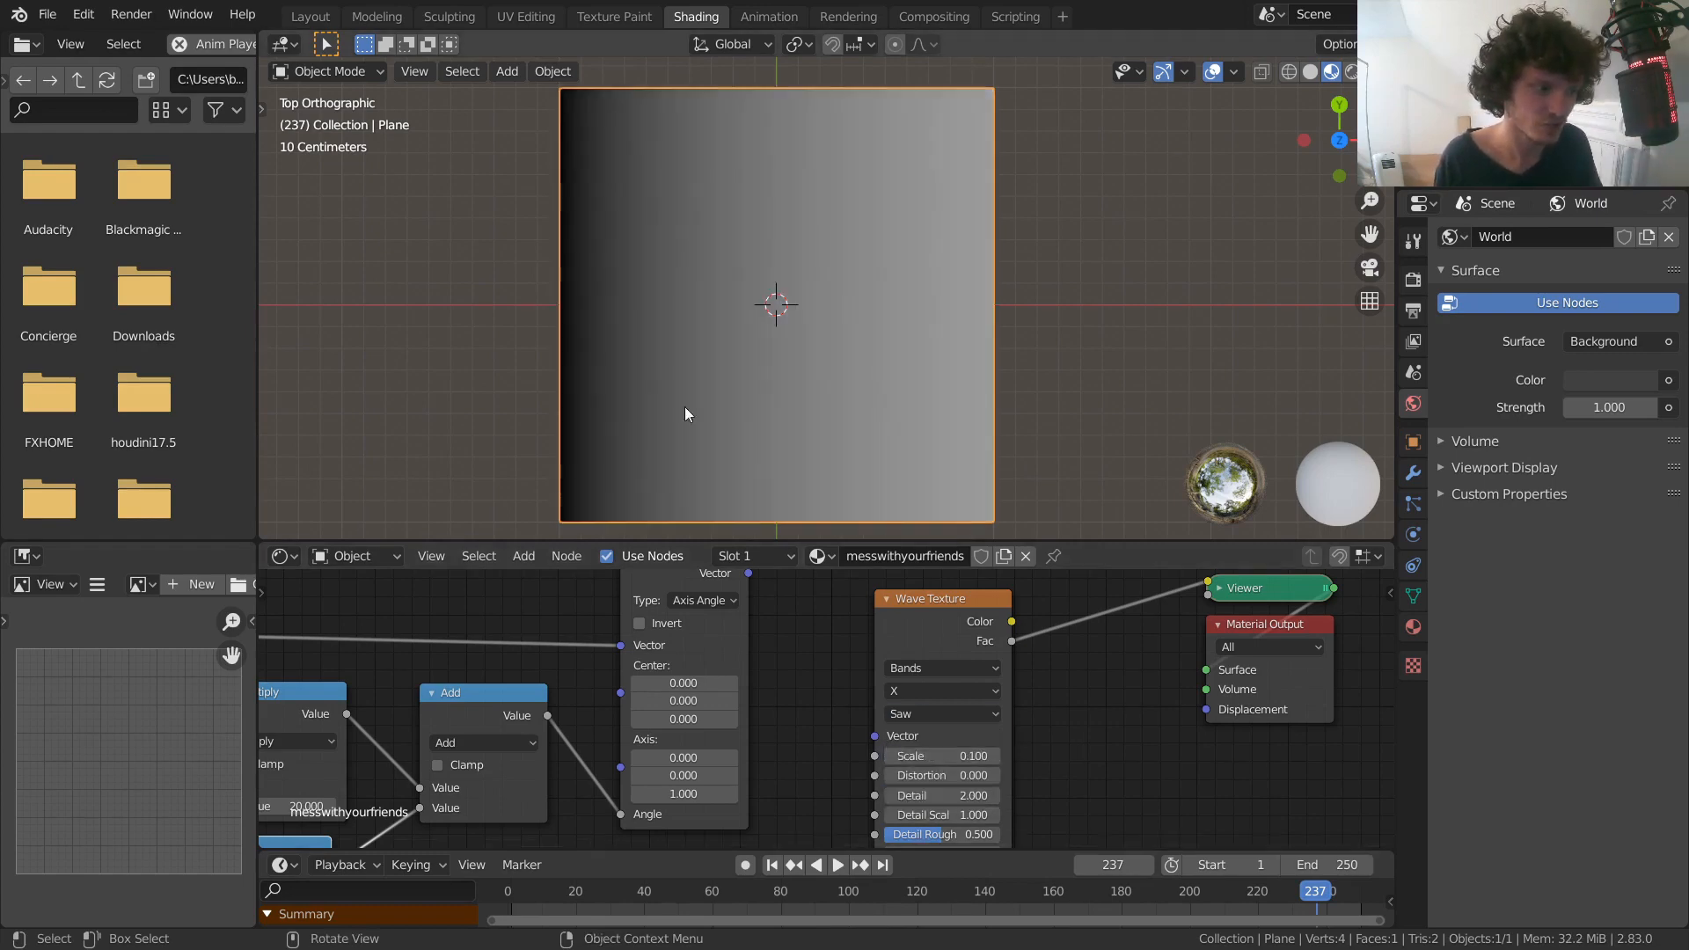
{"action": "left_click", "coordinate": [941, 712]}
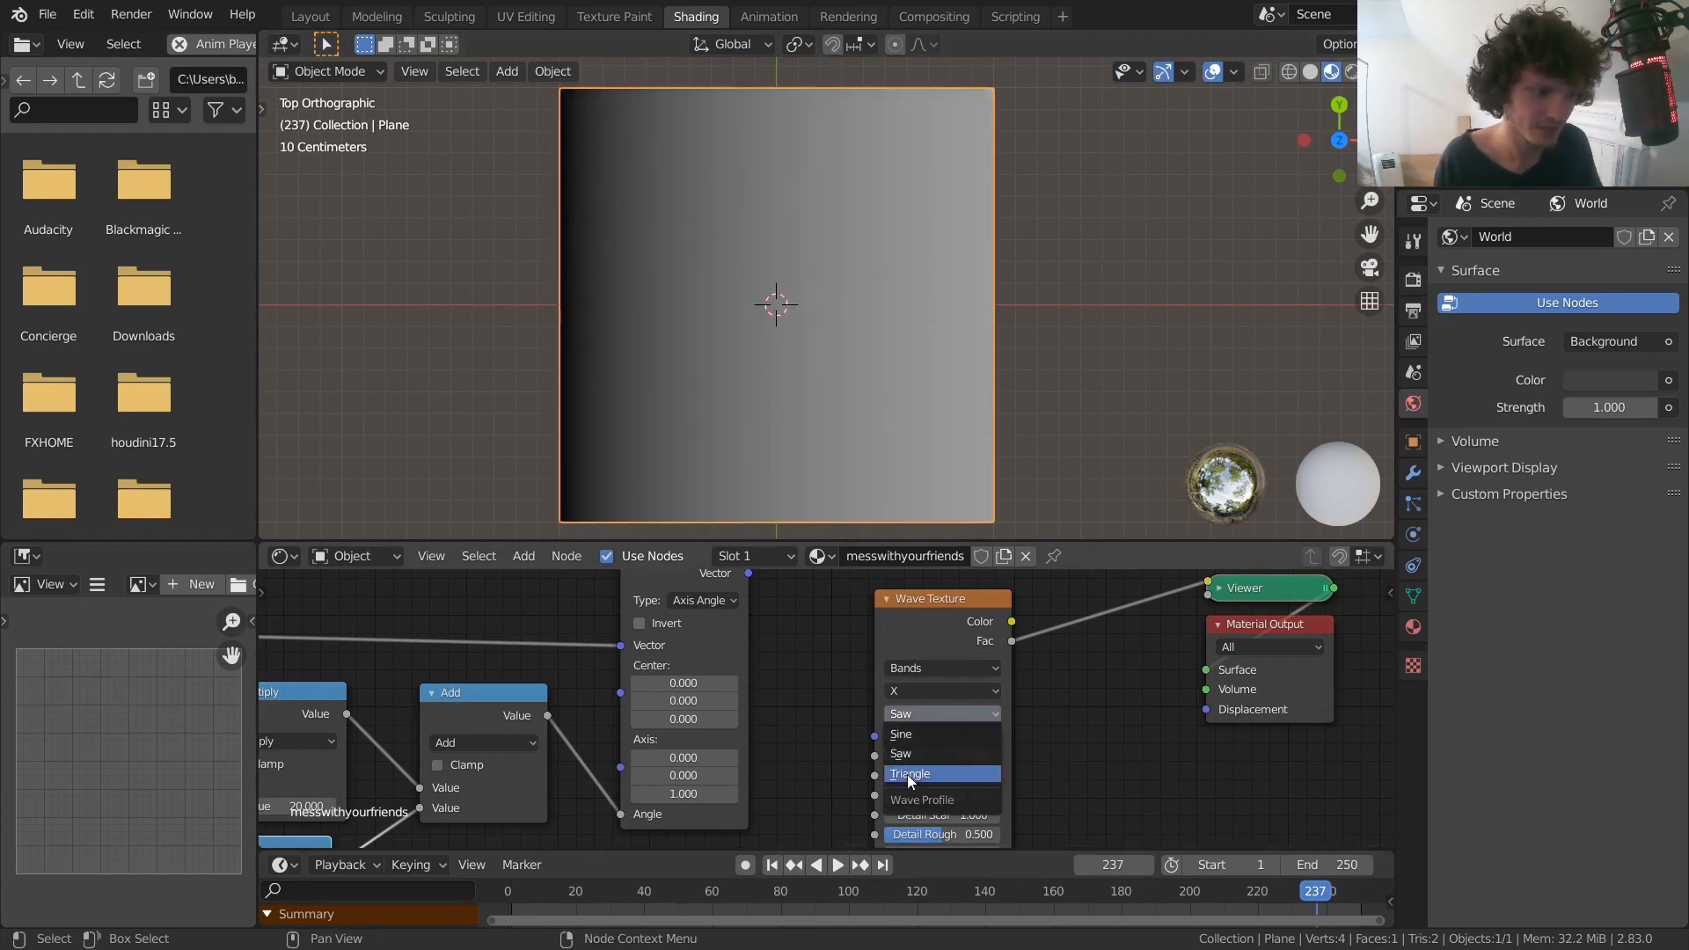
{"action": "left_click", "coordinate": [905, 774]}
Switch the wave profile to Saw, return it to Sine, and reconnect Vector Rotate to the Wave Texture's Vector input
{"action": "left_click", "coordinate": [921, 713]}
{"action": "left_click", "coordinate": [914, 749]}
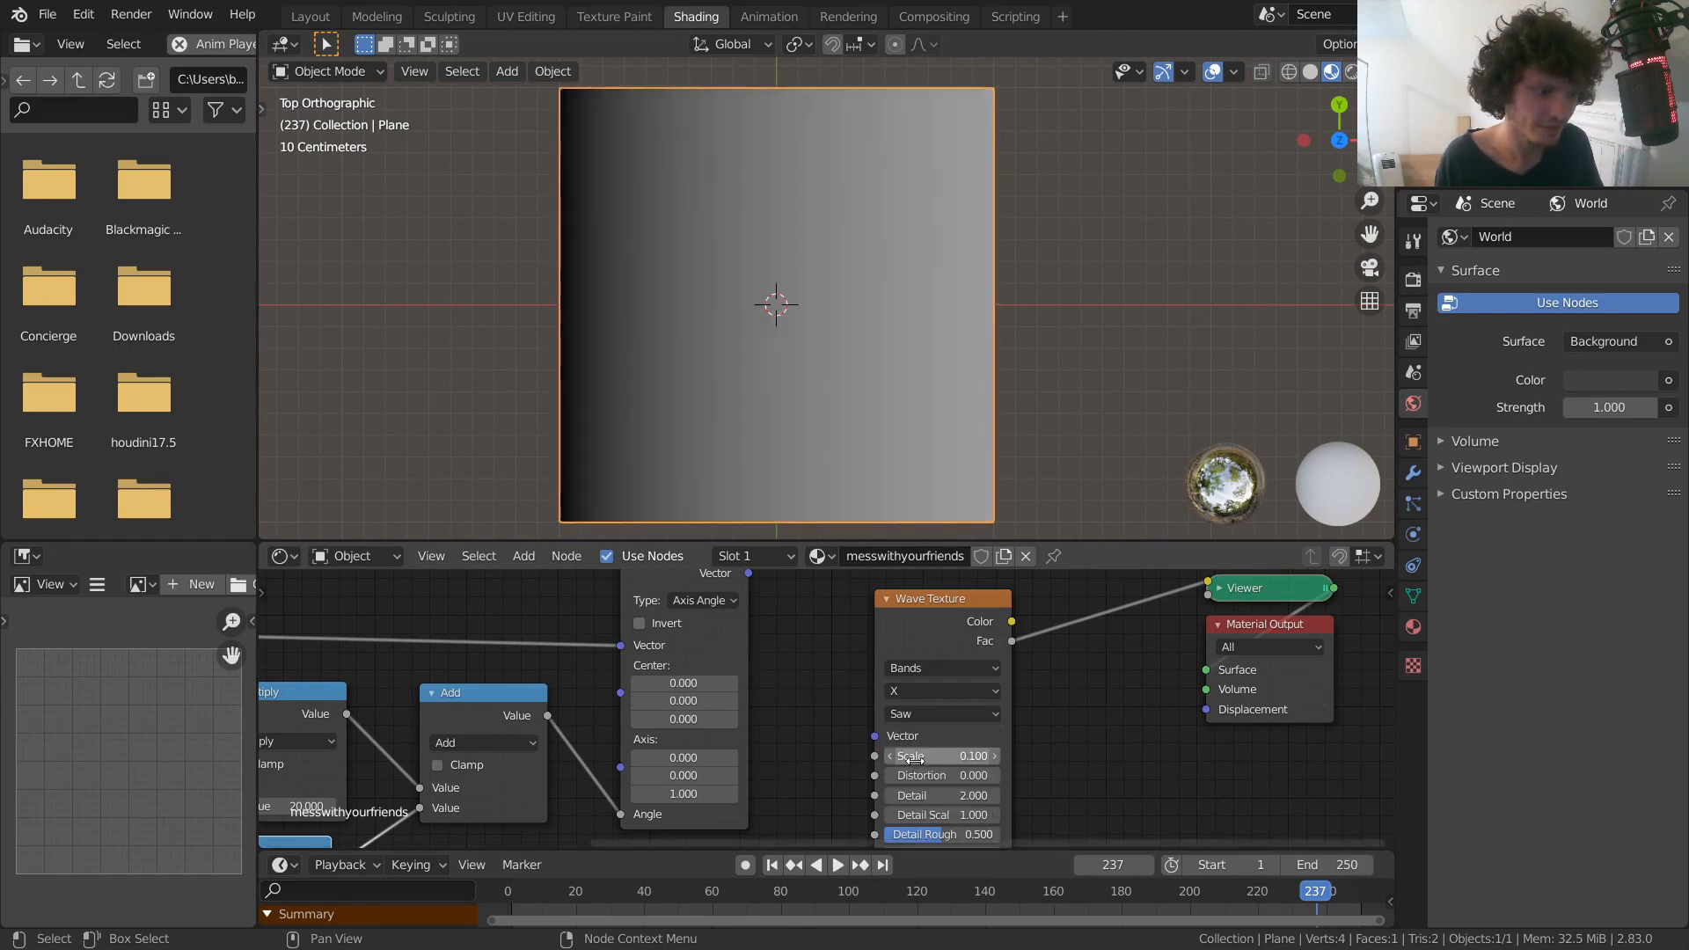
{"action": "middle_click_drag", "start_coordinate": [801, 657], "coordinate": [804, 683]}
{"action": "left_click", "coordinate": [911, 741]}
{"action": "left_click", "coordinate": [914, 759]}
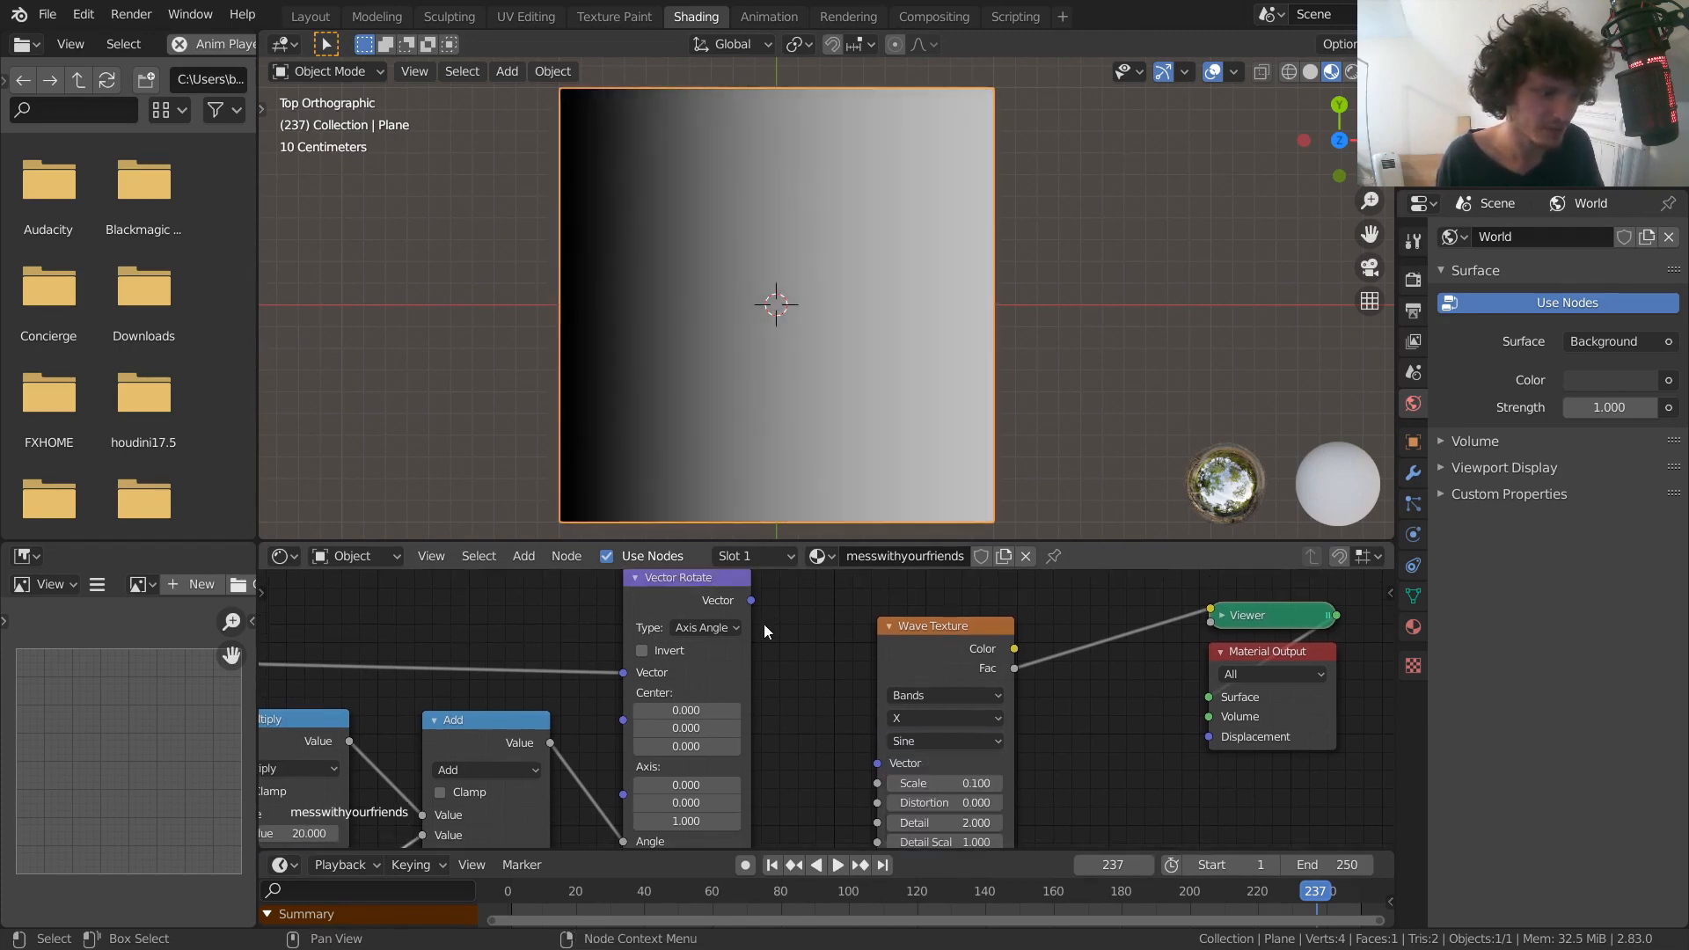
{"action": "left_click_drag", "start_coordinate": [750, 600], "coordinate": [877, 762]}
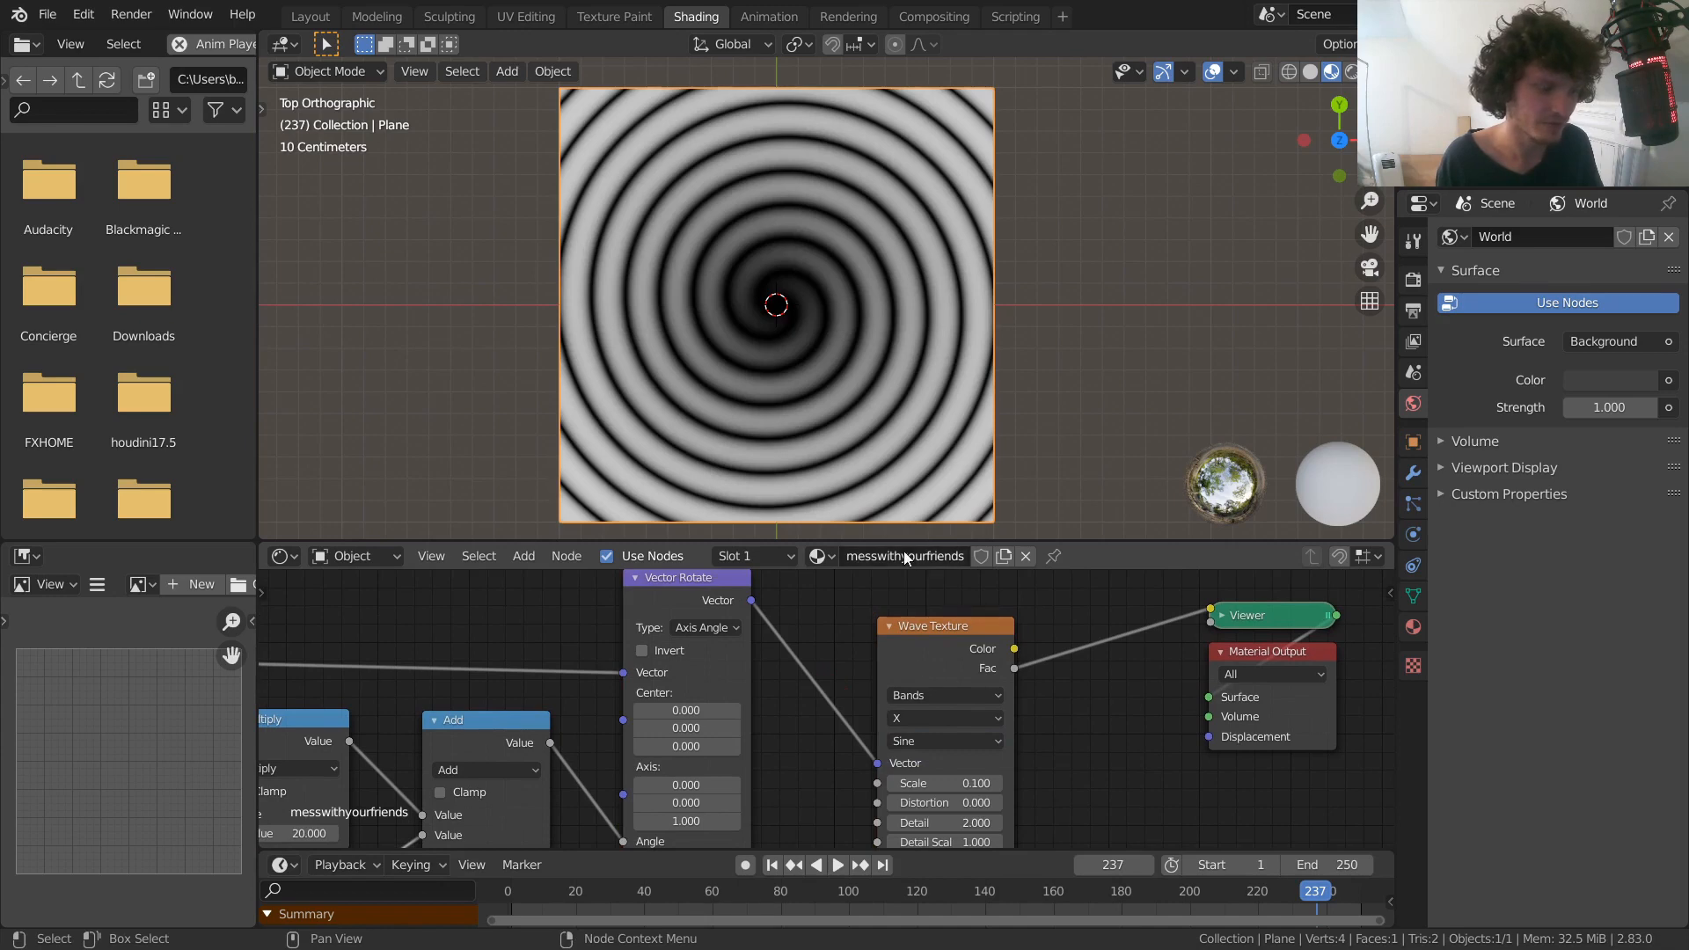
{"action": "key", "text": "space"}
{"action": "left_click", "coordinate": [921, 740]}
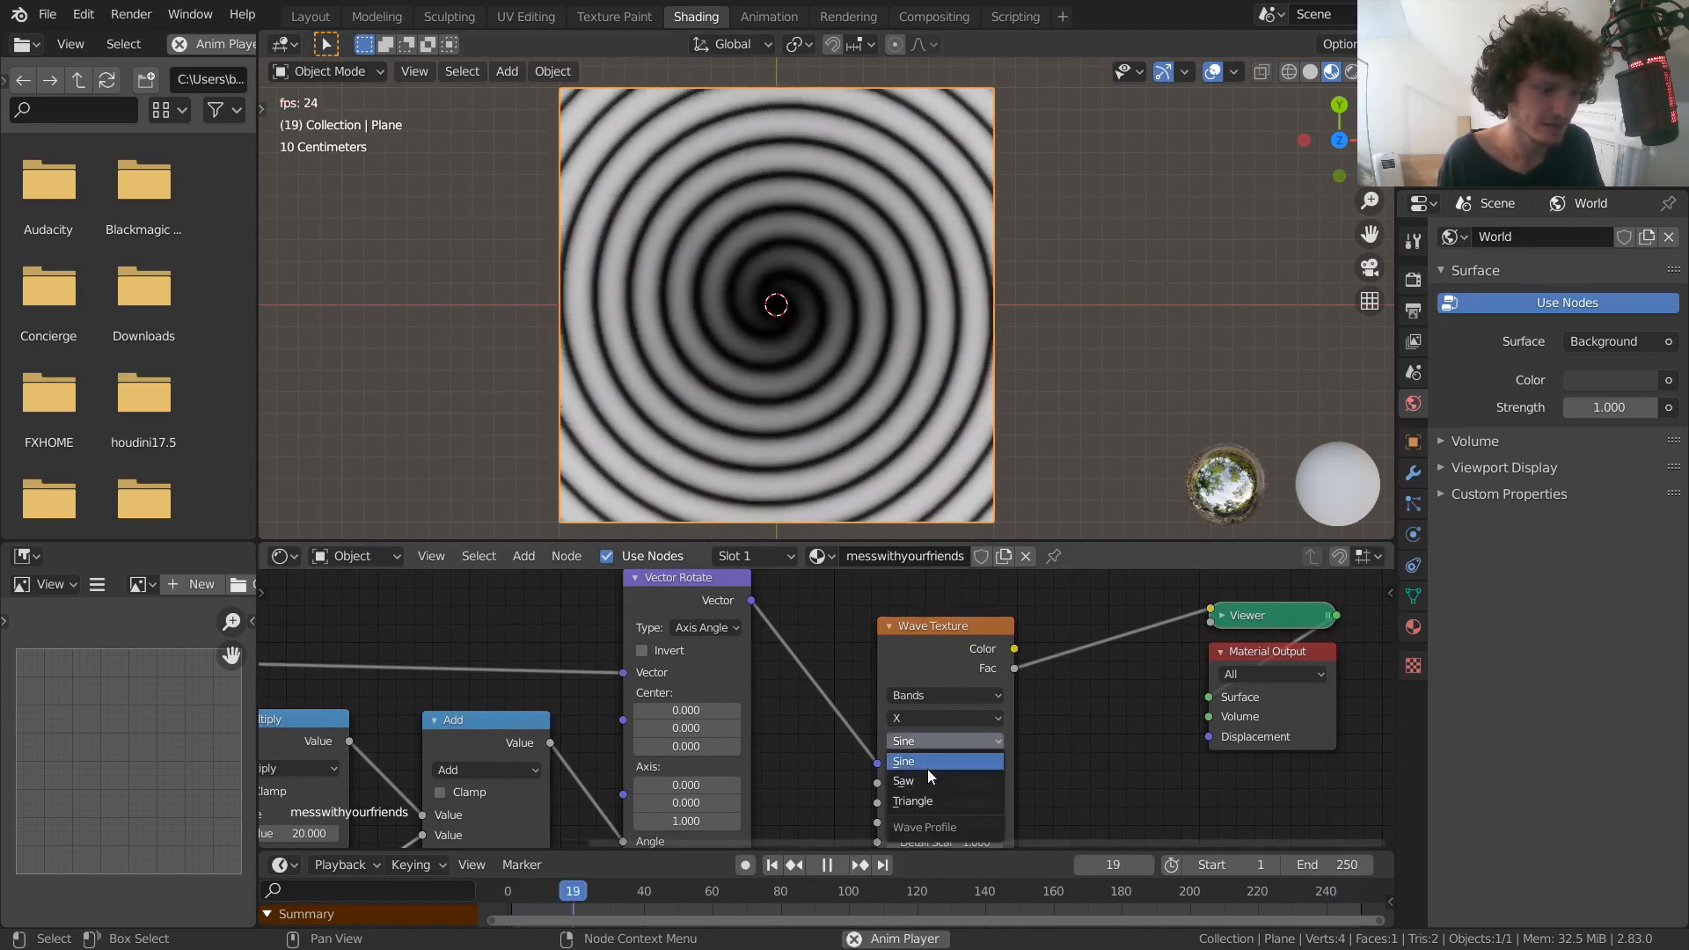
{"action": "left_click", "coordinate": [926, 780]}
{"action": "key", "text": "space"}
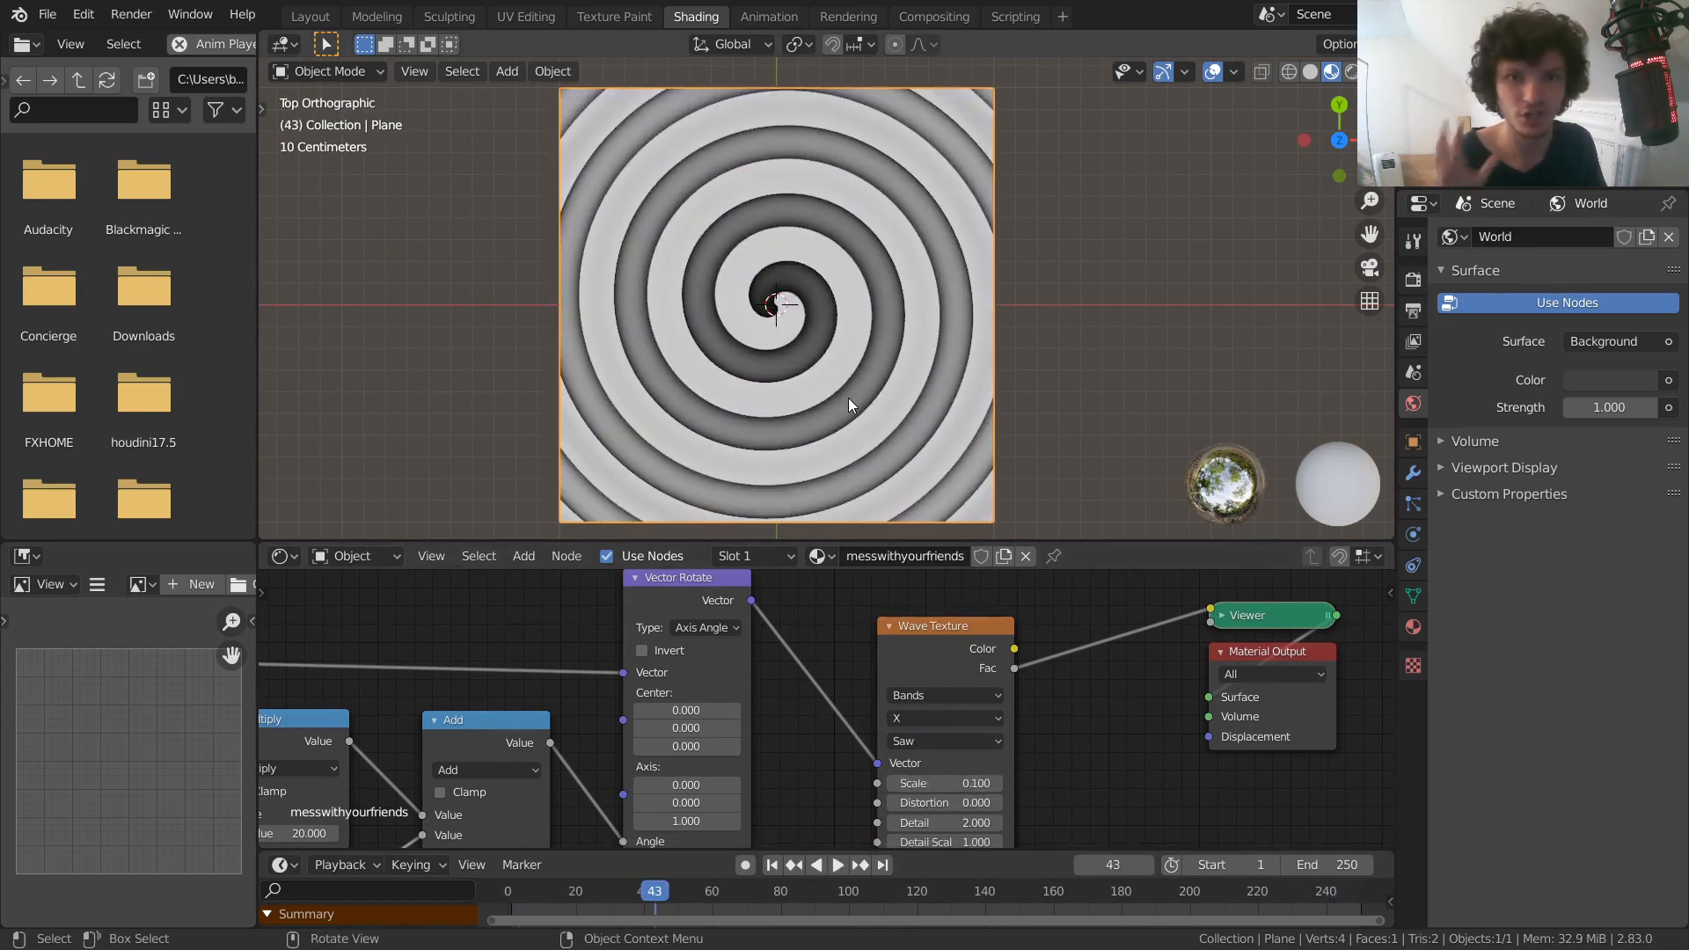
{"action": "scroll", "coordinate": [818, 299], "scroll_direction": "up", "scroll_amount": 1}
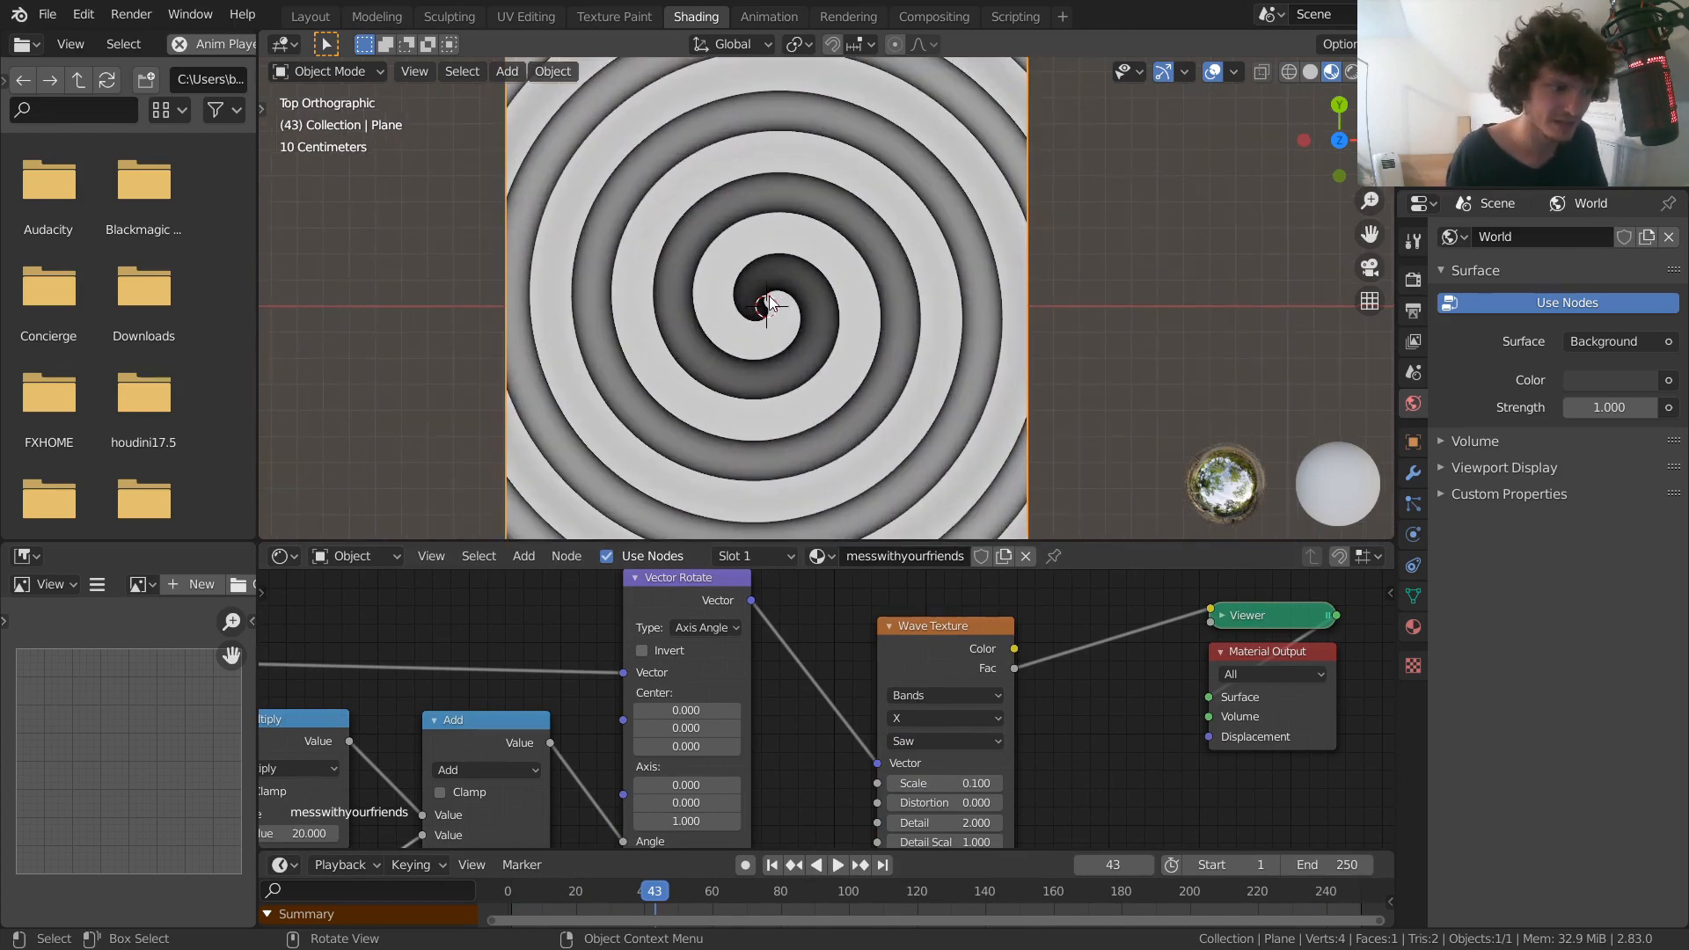
{"action": "key", "text": "space"}
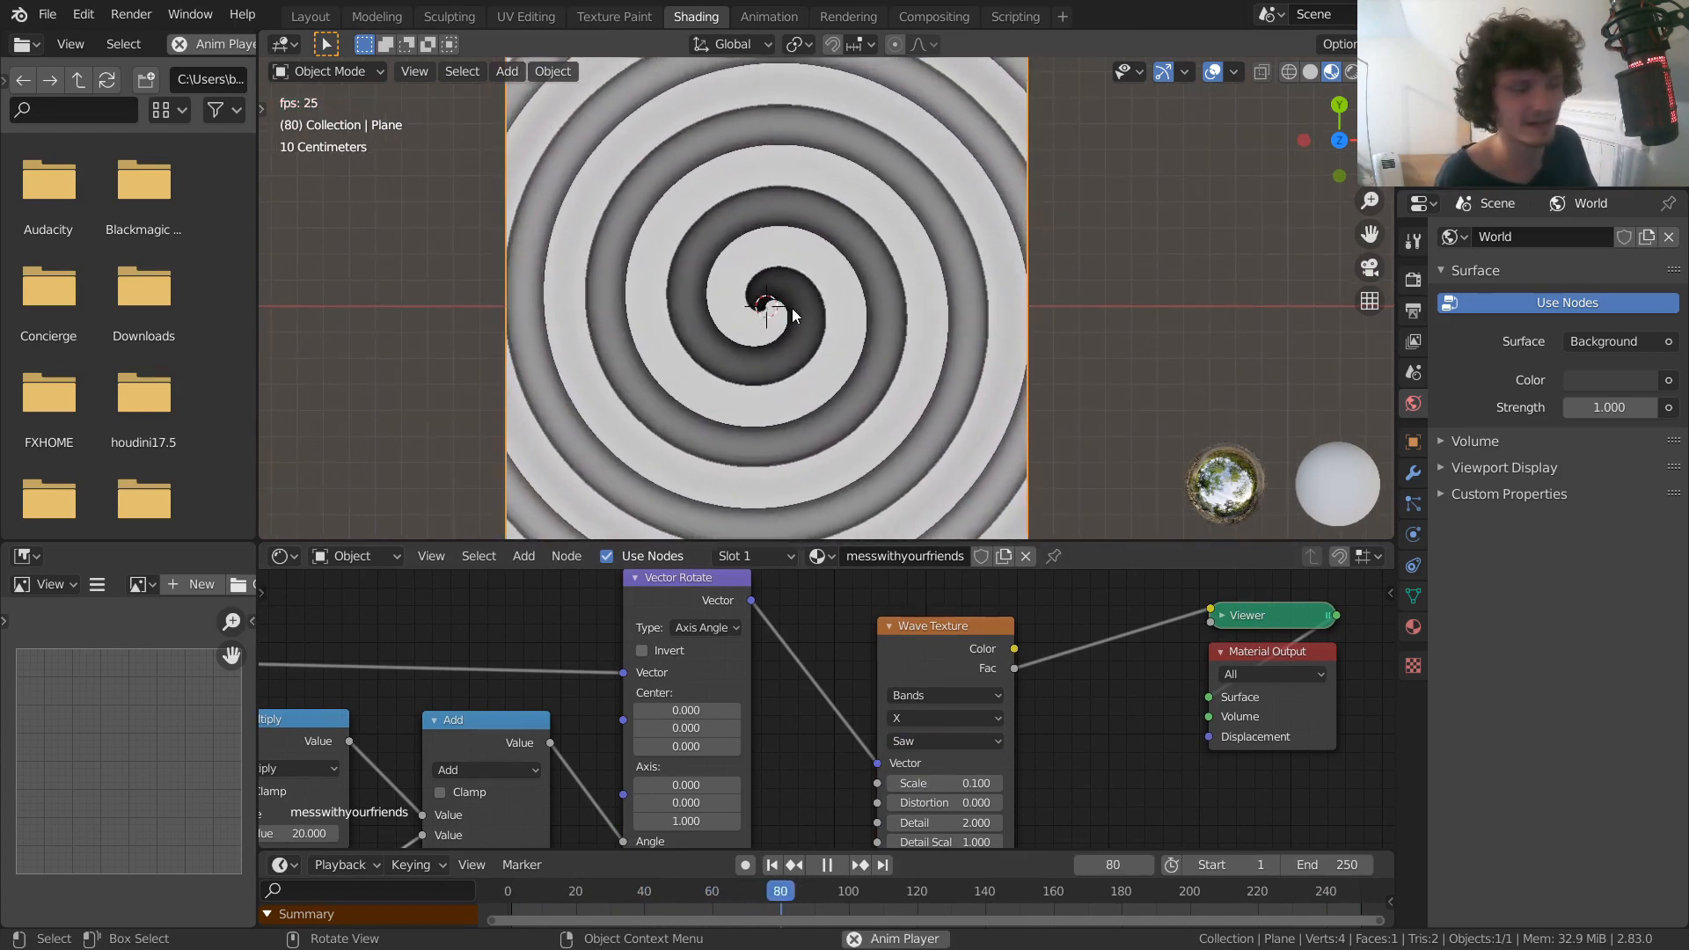
Try the Triangle wave profile during playback, stop the animation, and return the profile to Saw
{"action": "left_click", "coordinate": [921, 744]}
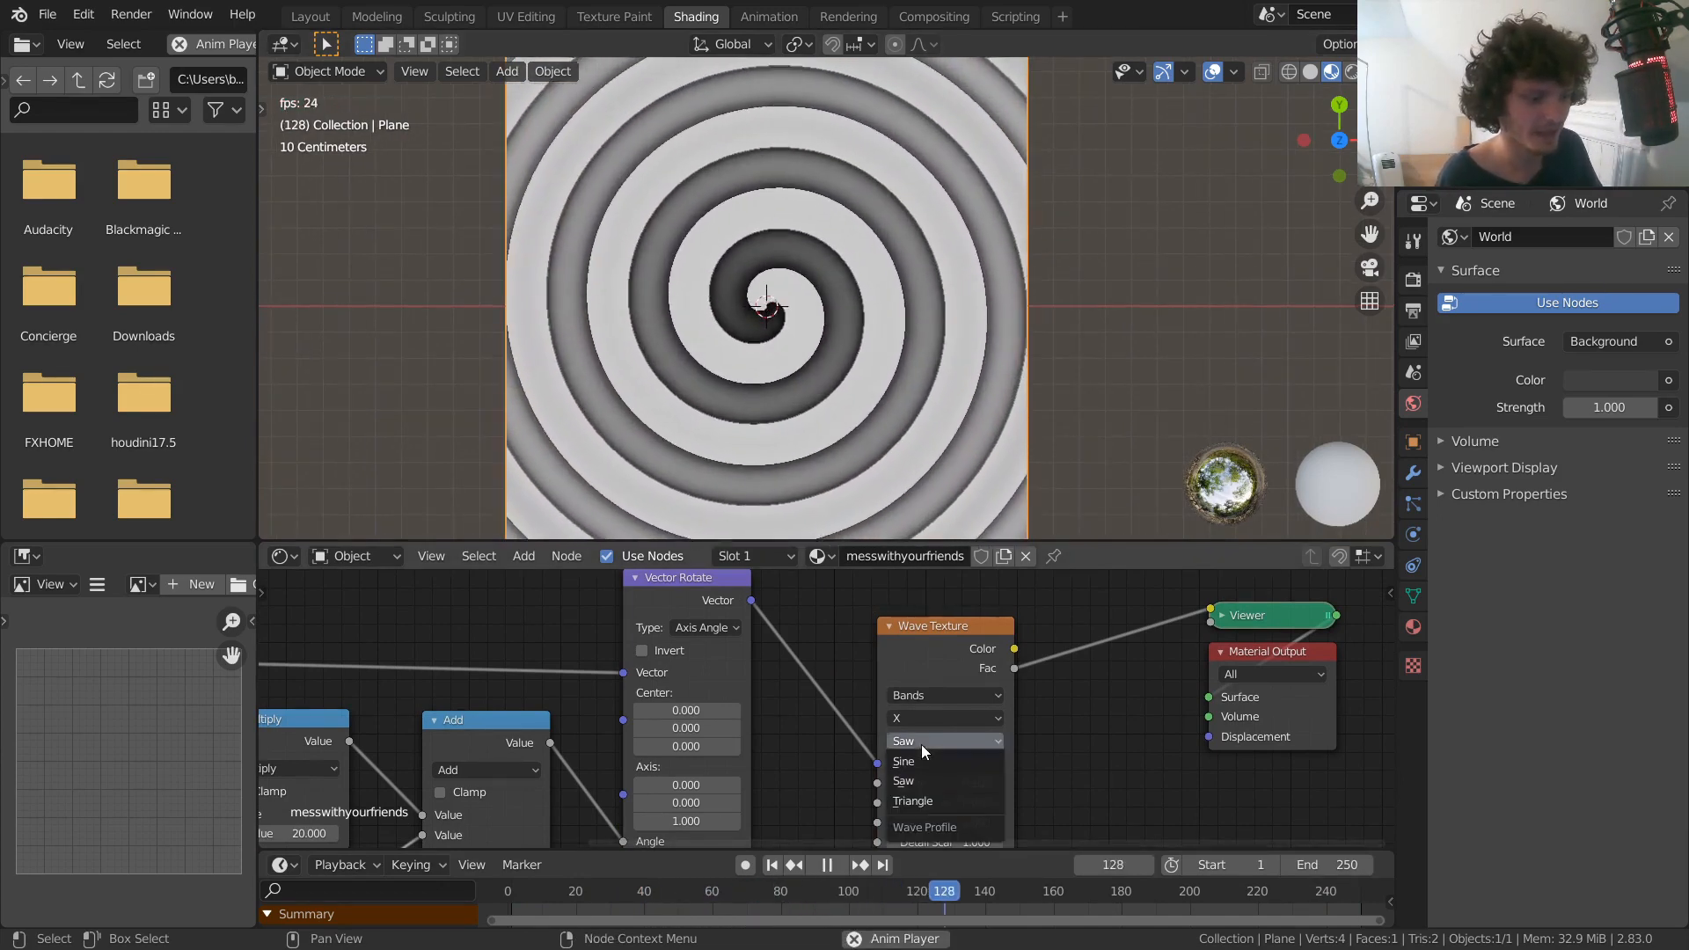
{"action": "left_click", "coordinate": [931, 799]}
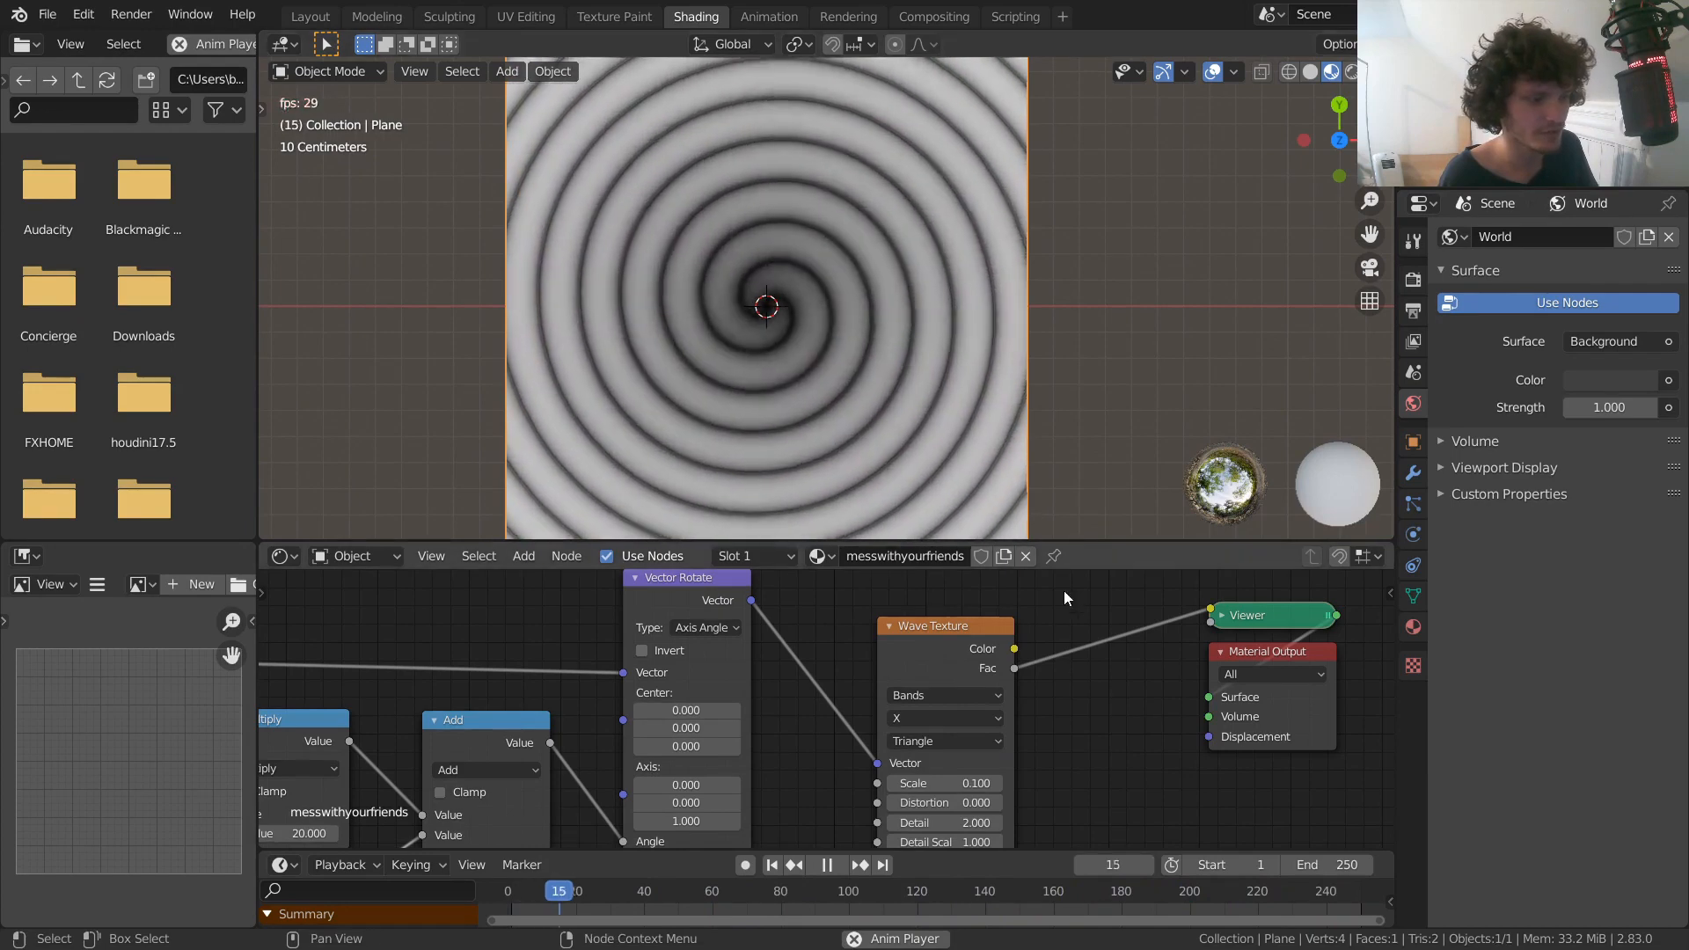
{"action": "key", "text": "space"}
{"action": "left_click", "coordinate": [943, 781]}
Move the Viewer and Material Output nodes farther from the Wave Texture to make room for another node
{"action": "middle_click_drag", "start_coordinate": [1126, 684], "coordinate": [839, 716]}
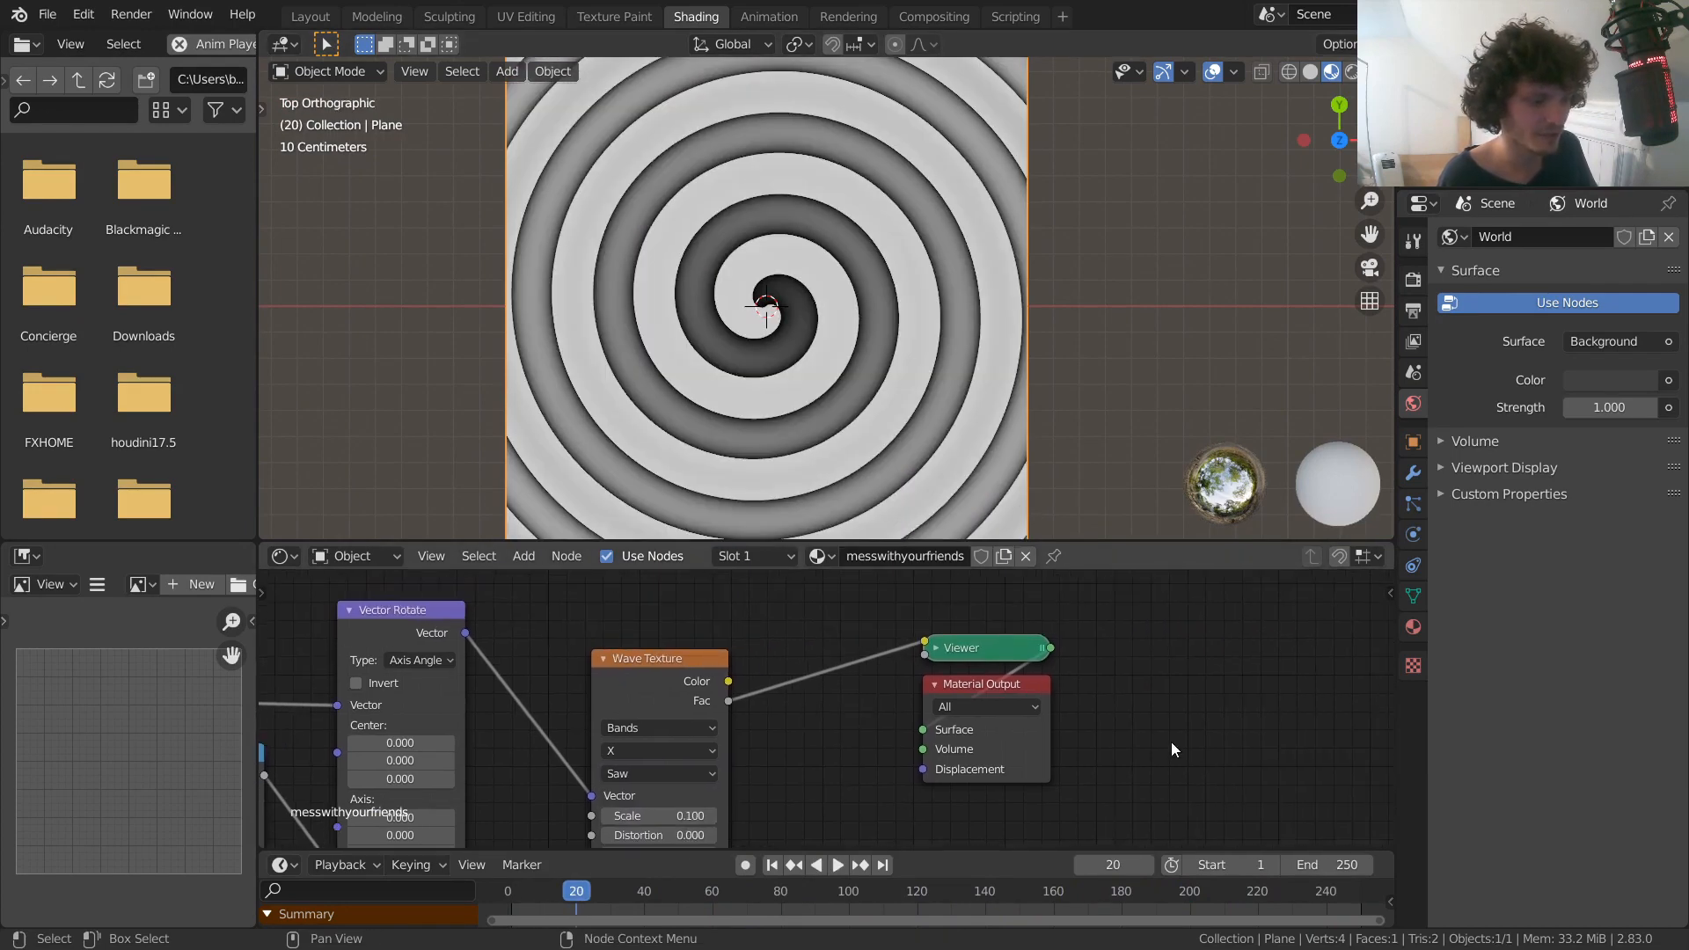
{"action": "left_click_drag", "start_coordinate": [1172, 745], "coordinate": [994, 628]}
{"action": "key", "text": "g"}
{"action": "left_click", "coordinate": [1268, 672]}
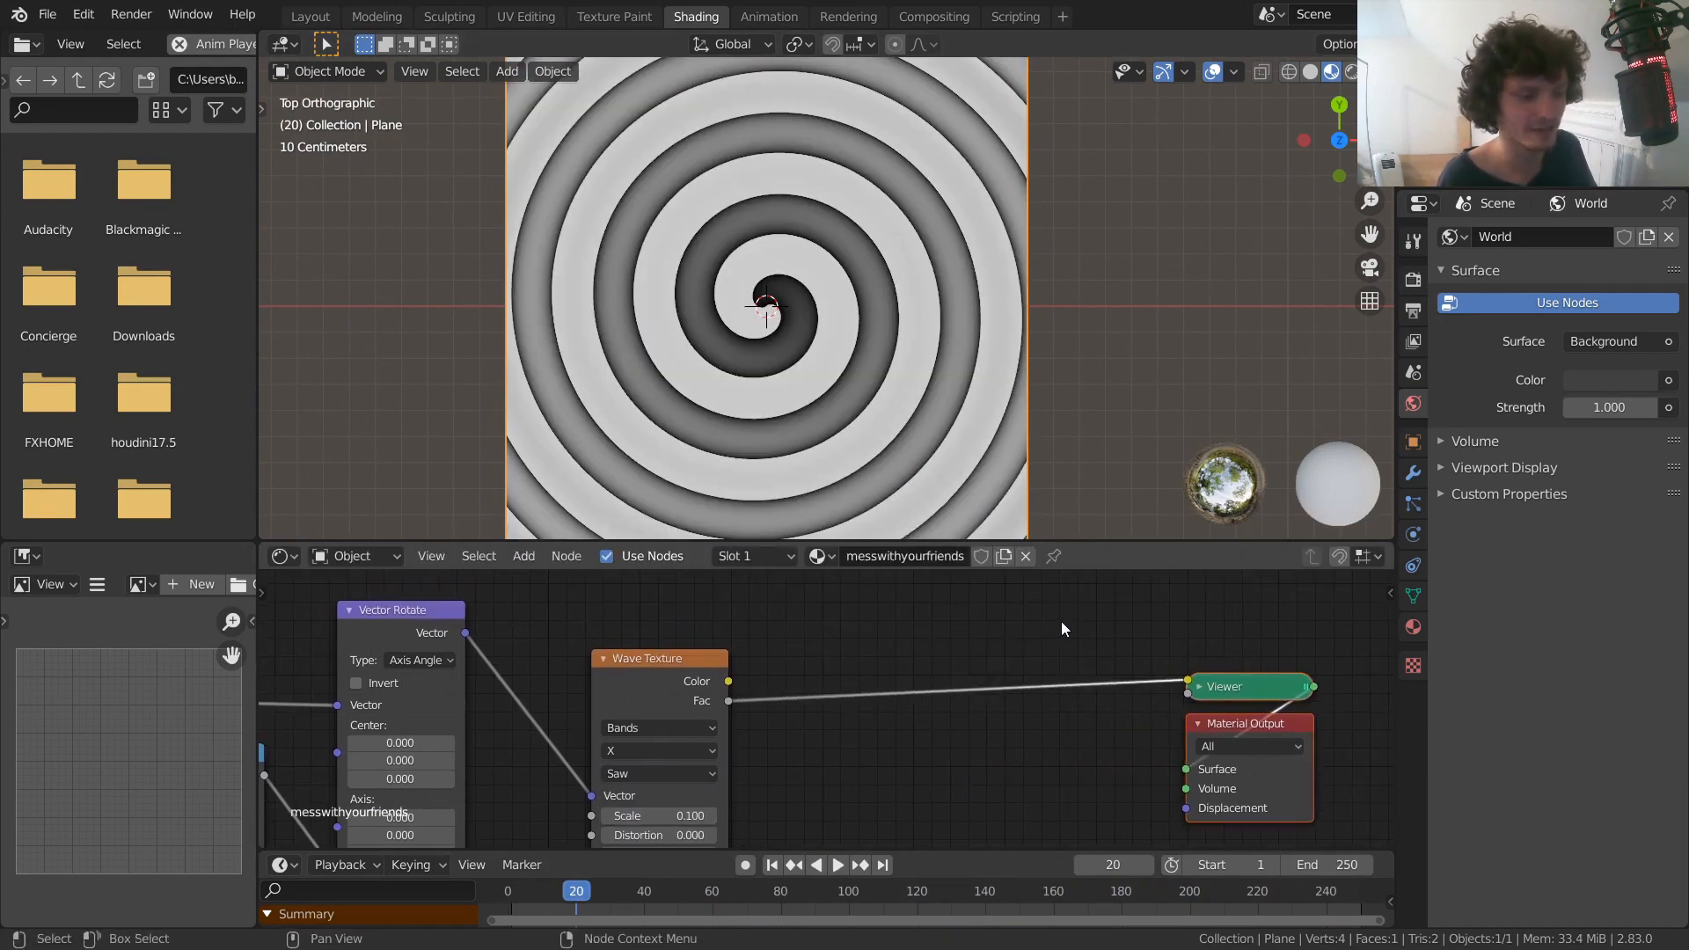
Insert a Math node between the Wave Texture's Fac output and the Viewer, and set its operation to Power
{"action": "key", "text": "shift+a"}
{"action": "left_click", "coordinate": [1024, 633]}
{"action": "type", "text": "ma"}
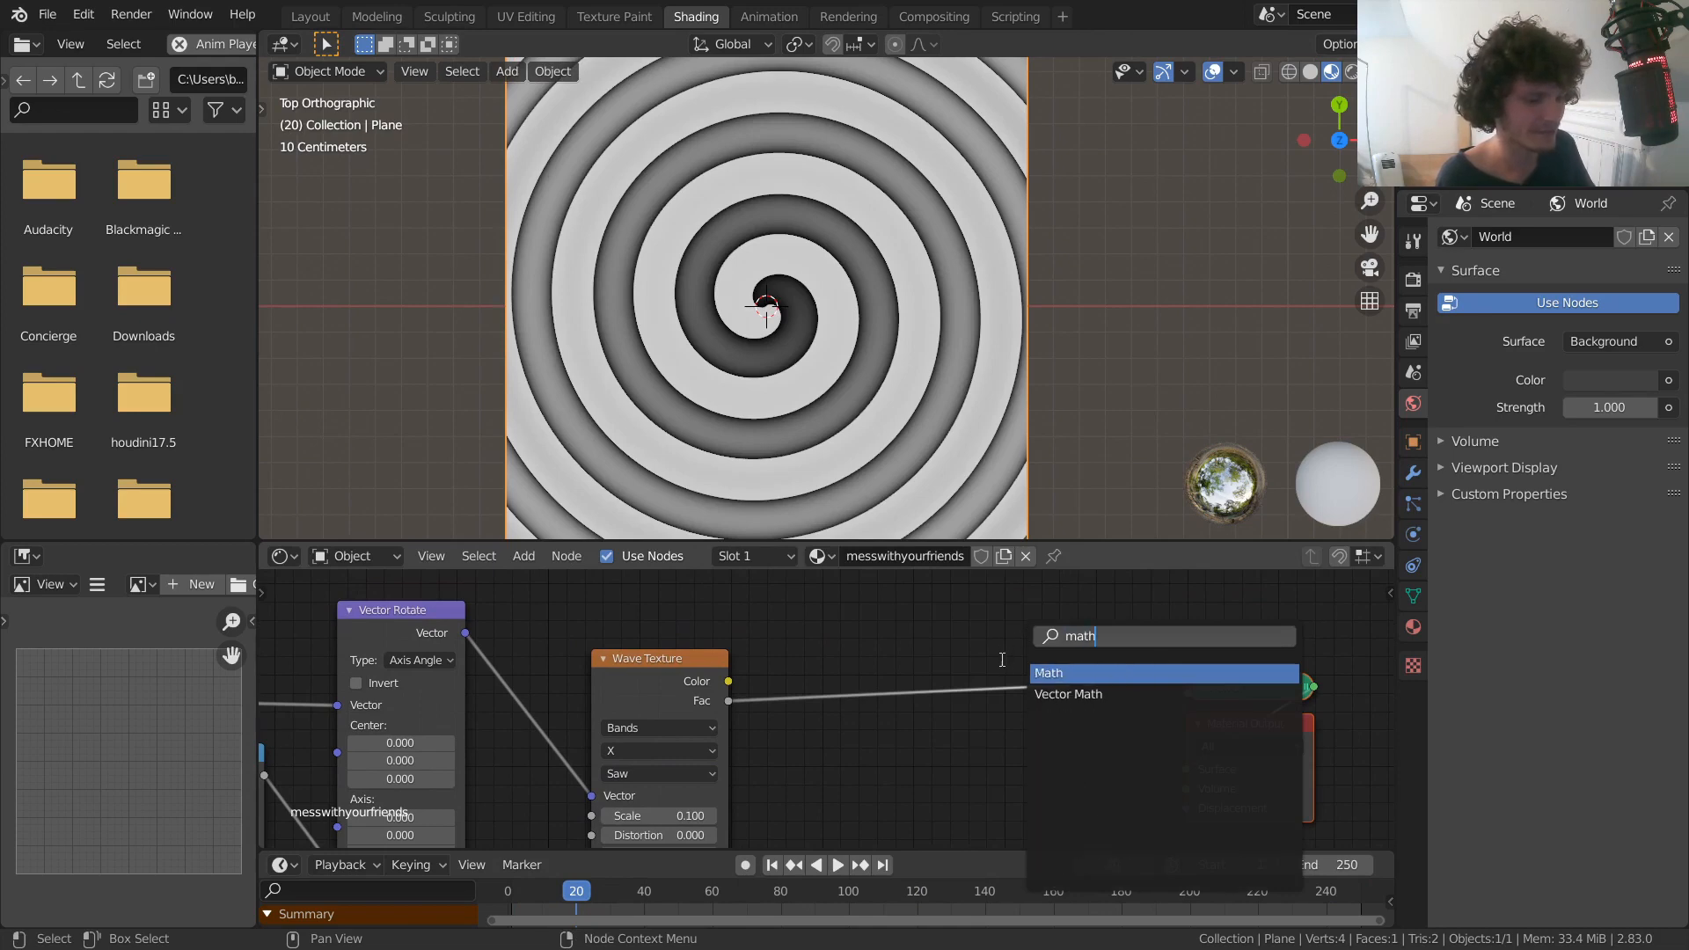
{"action": "type", "text": "th"}
{"action": "key", "text": "Return"}
{"action": "left_click", "coordinate": [928, 693]}
{"action": "left_click", "coordinate": [924, 683]}
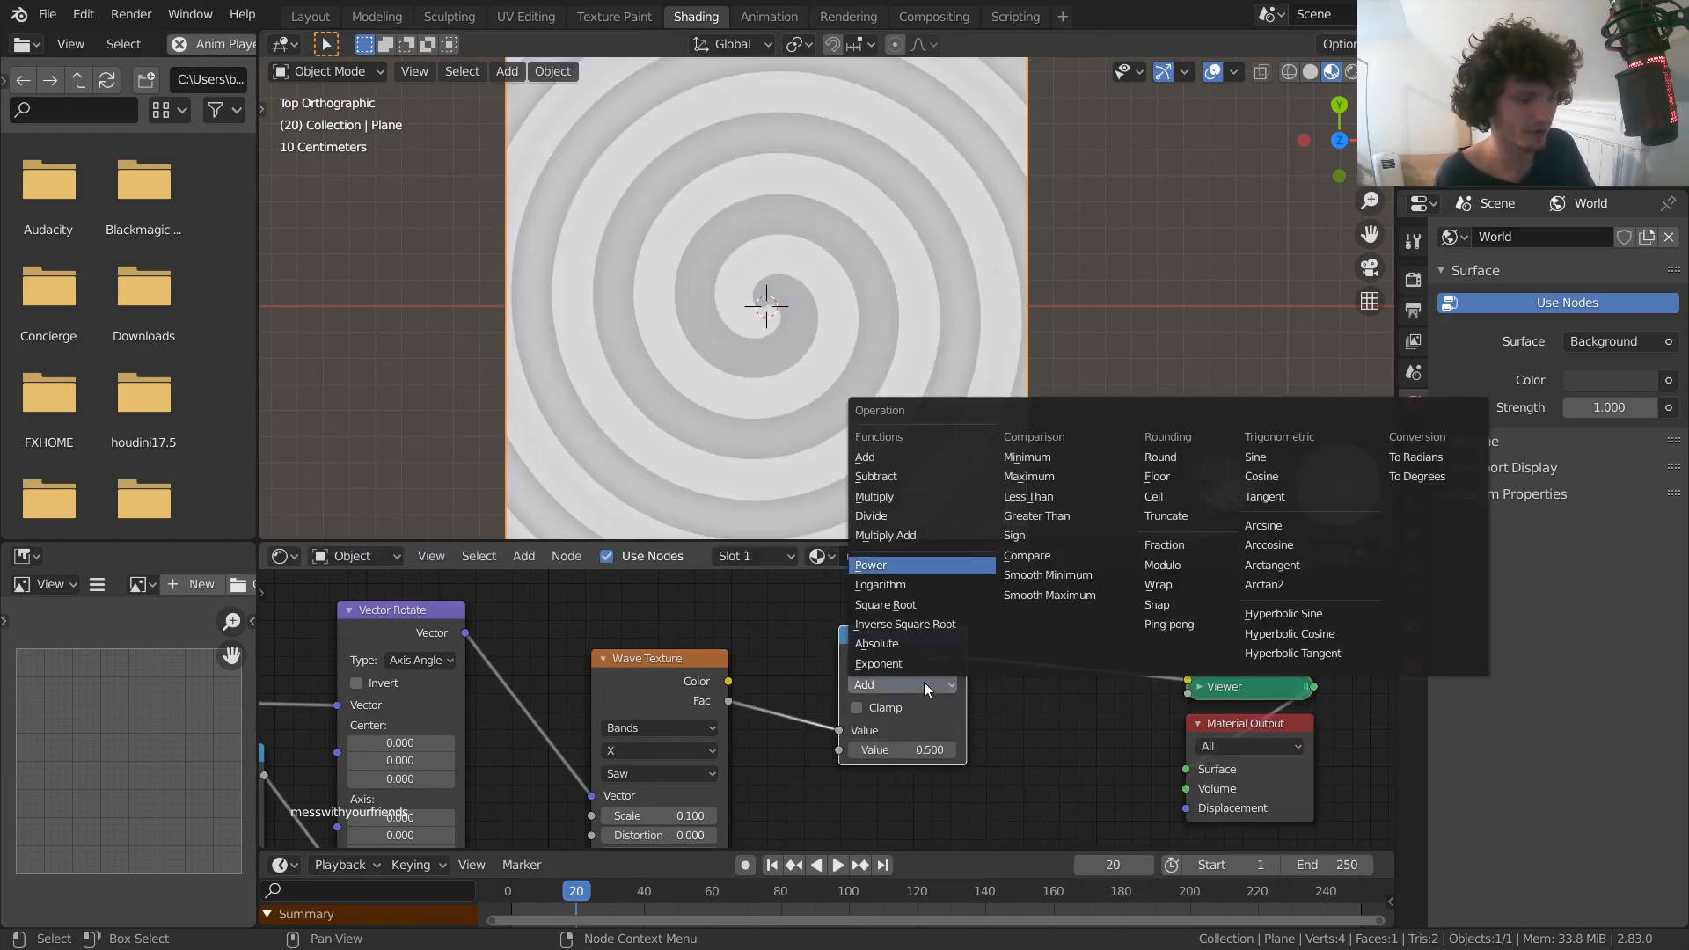
{"action": "key", "text": "Return"}
Try Power exponents of 5.770, 3.570 and 0.870, playing back the spiral to compare its contrast
{"action": "mouse_move", "coordinate": [903, 749]}
{"action": "left_mouse_down"}
{"action": "mouse_move", "coordinate": [1002, 749]}
{"action": "mouse_move", "coordinate": [924, 761]}
{"action": "left_mouse_up"}
{"action": "key", "text": "space"}
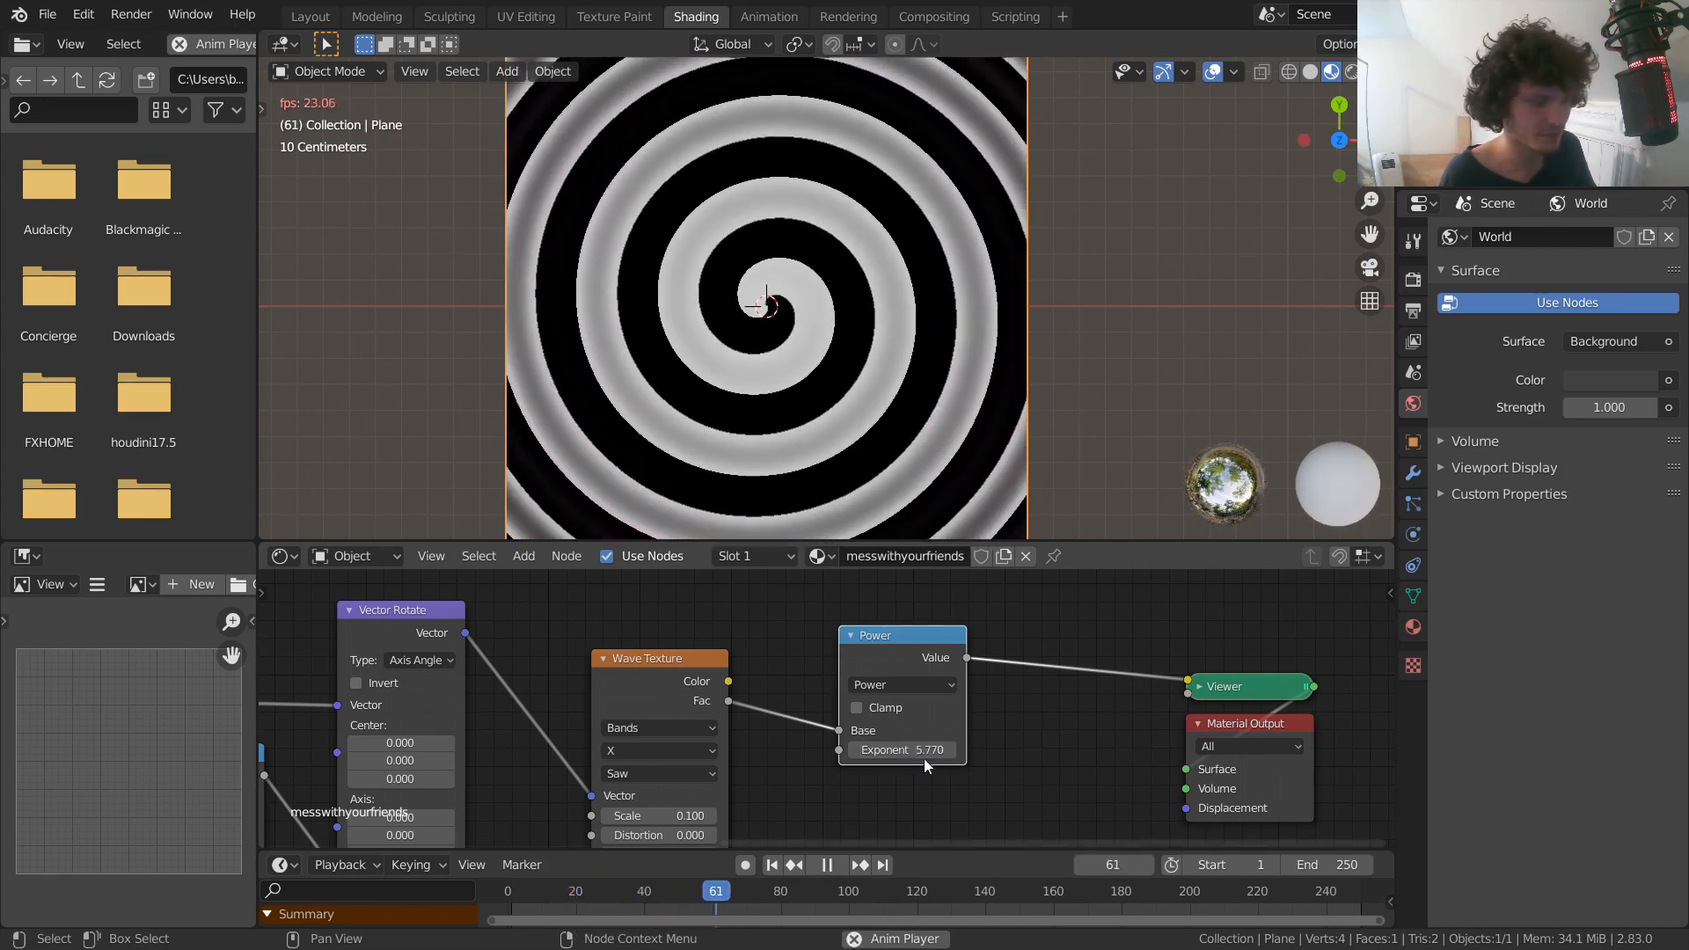
{"action": "key", "text": "space"}
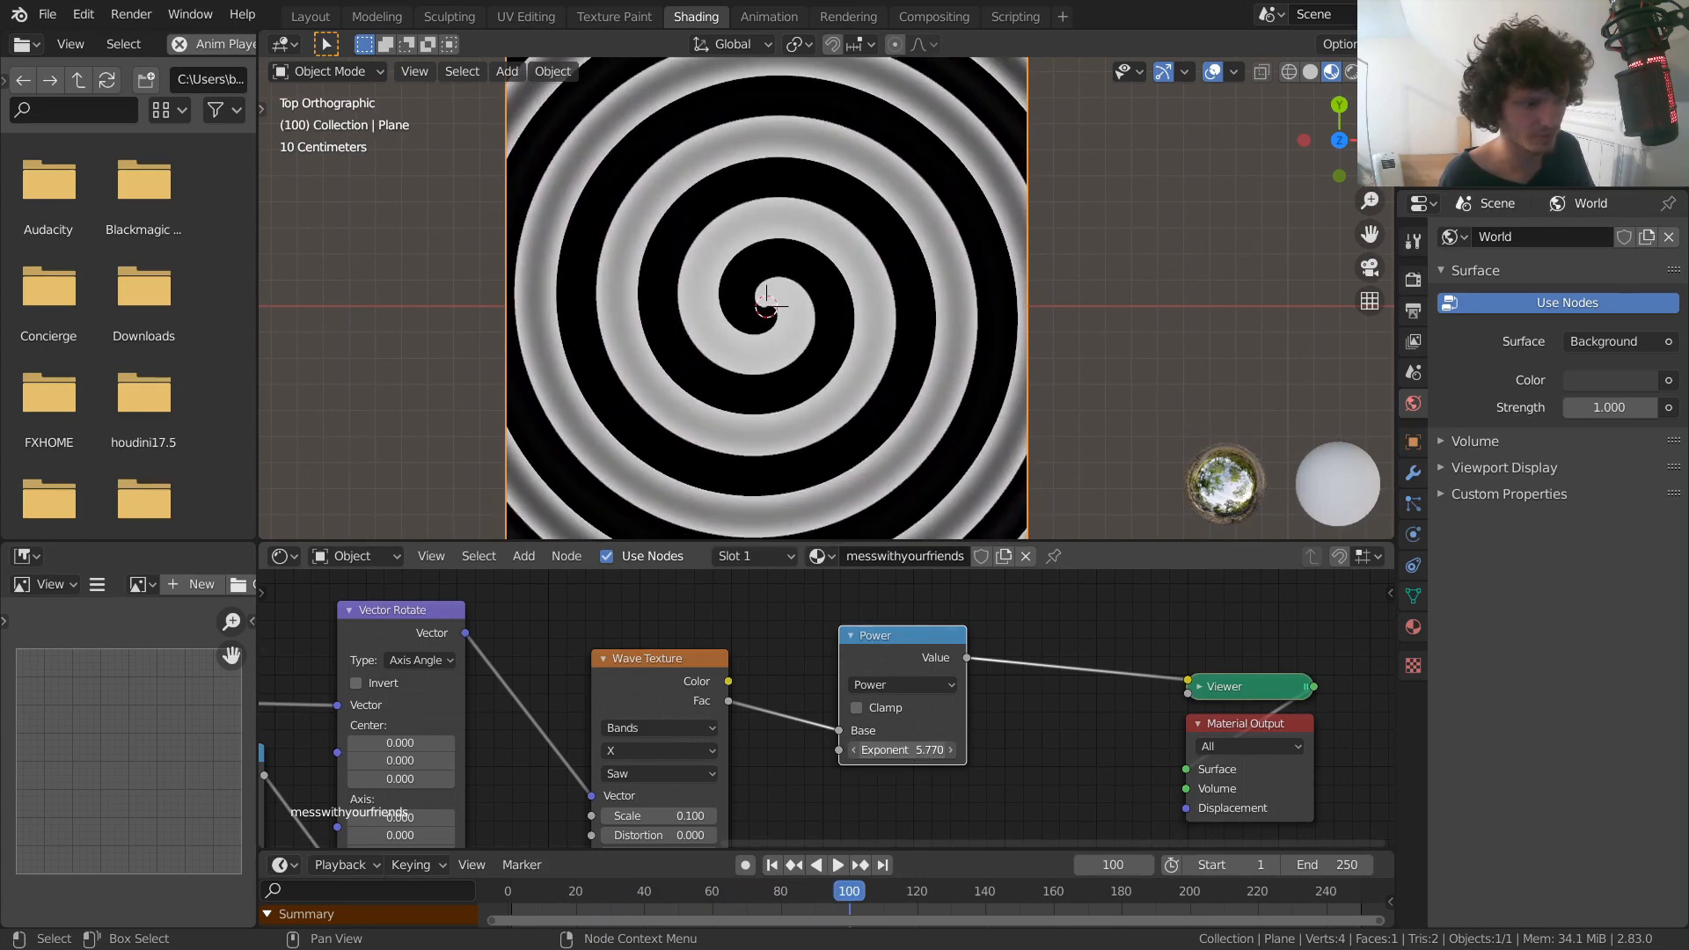
{"action": "key", "text": "space"}
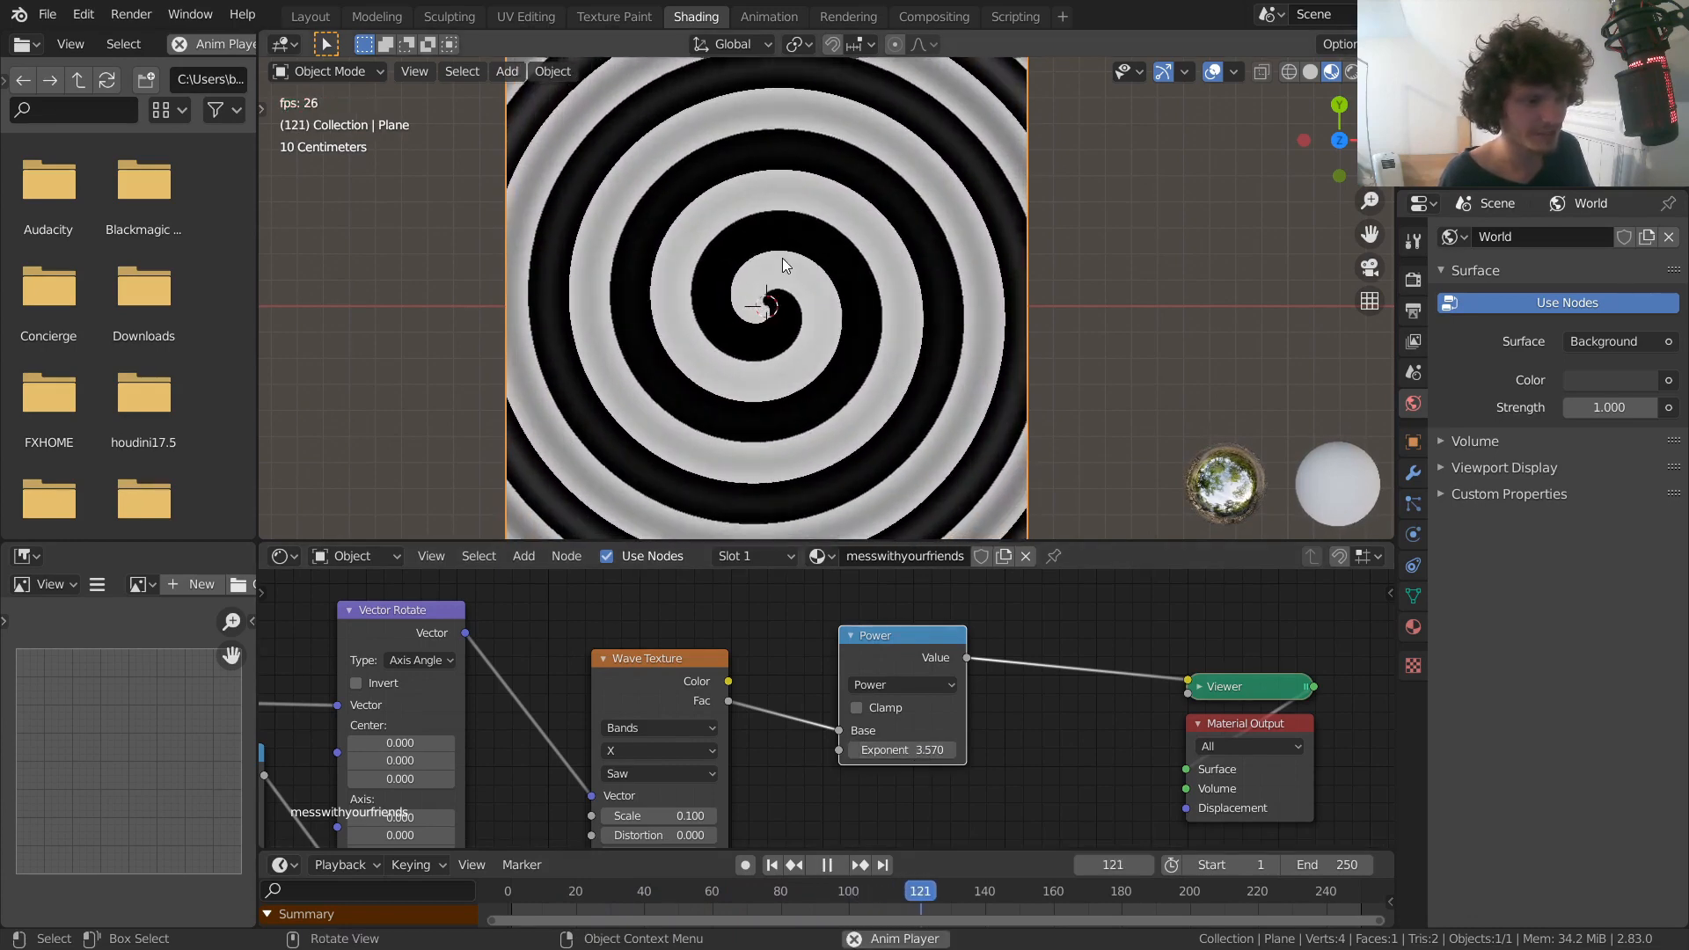
{"action": "left_click_drag", "start_coordinate": [903, 750], "coordinate": [860, 750]}
{"action": "key", "text": "space"}
{"action": "left_click", "coordinate": [625, 770]}
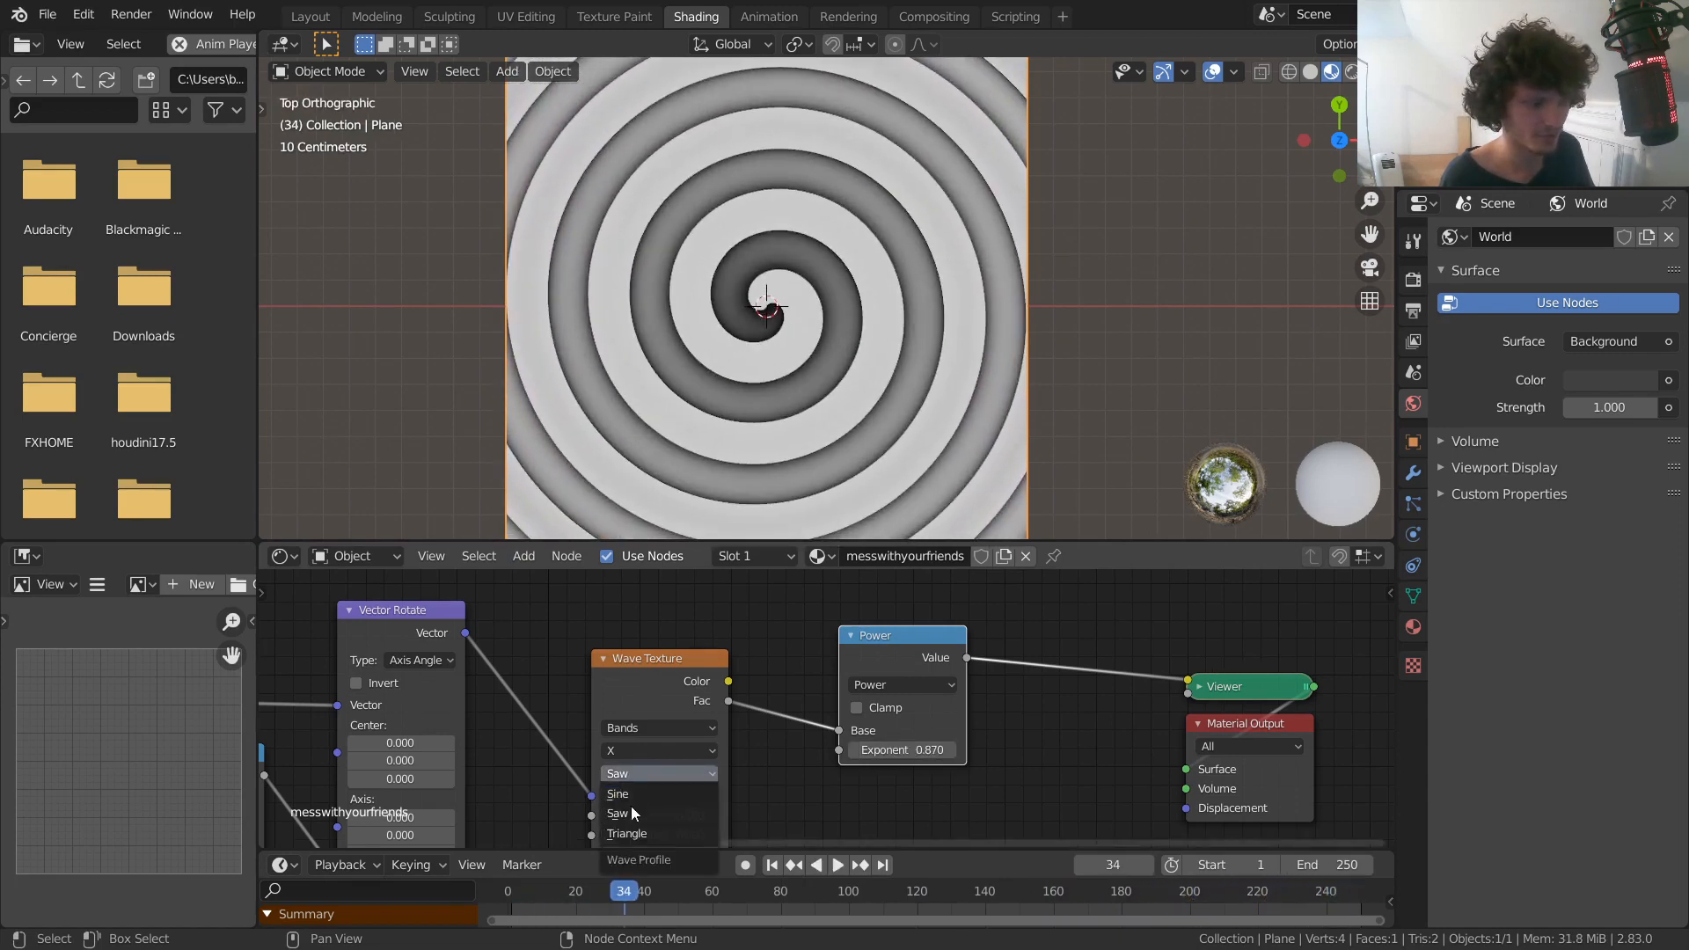
{"action": "left_click", "coordinate": [635, 837]}
{"action": "left_click_drag", "start_coordinate": [891, 750], "coordinate": [956, 750]}
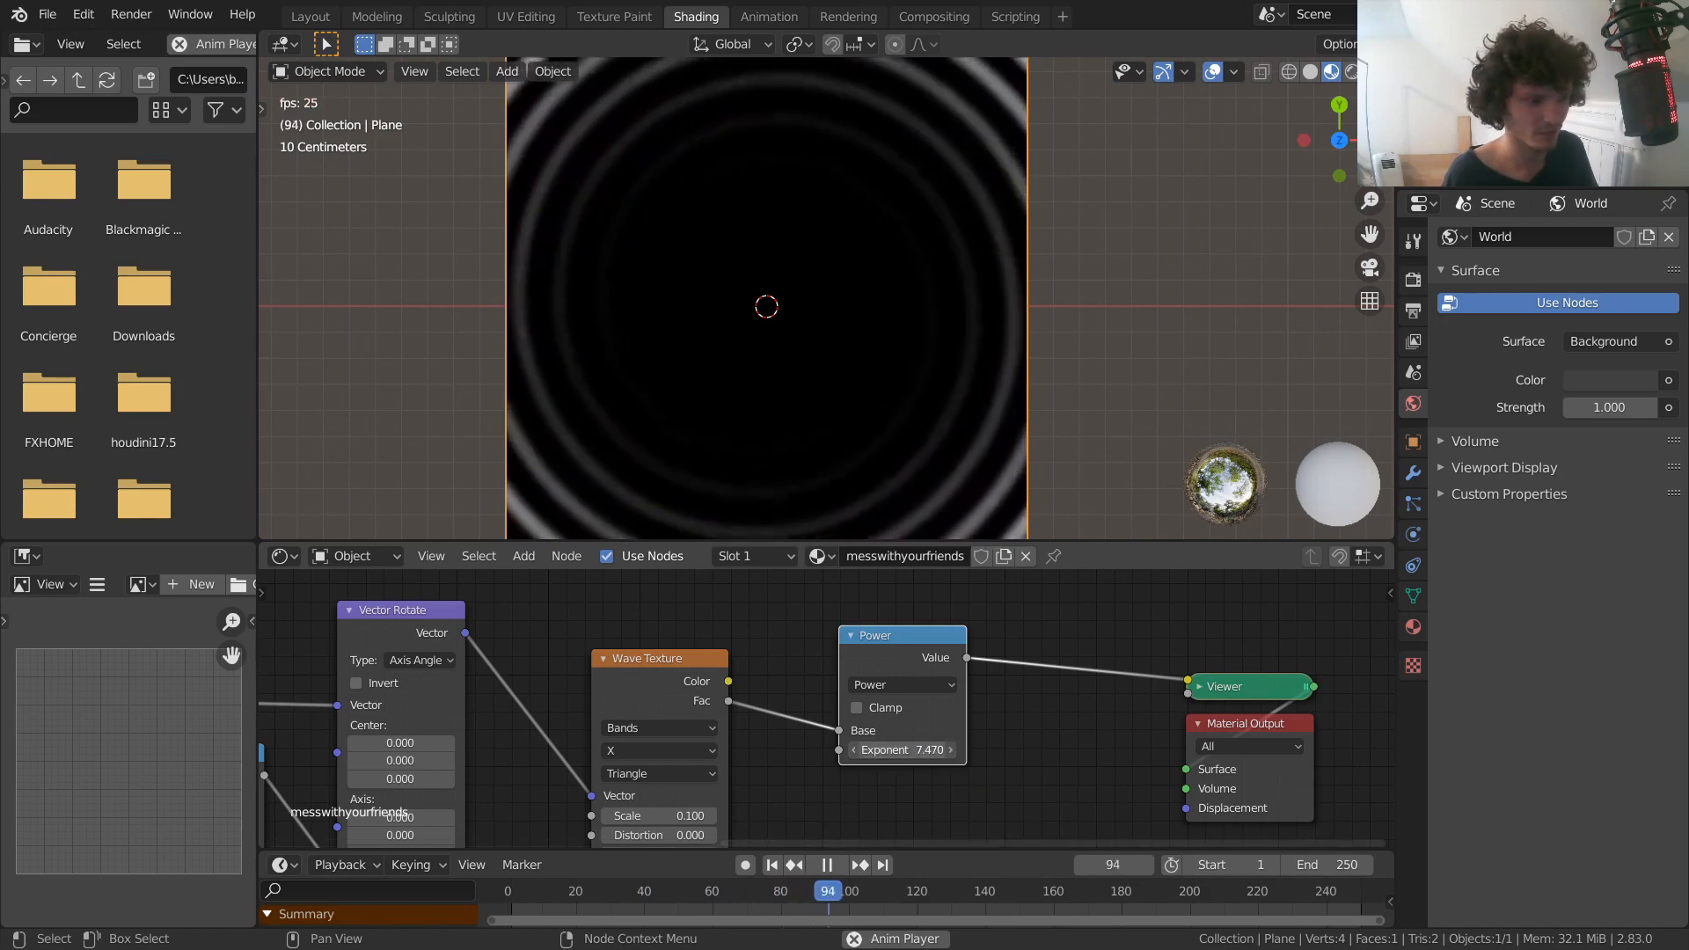
Try a Power exponent of -0.430 during playback, and stop the animation after reviewing the spiral and its node chain
{"action": "left_click_drag", "start_coordinate": [985, 750], "coordinate": [918, 752]}
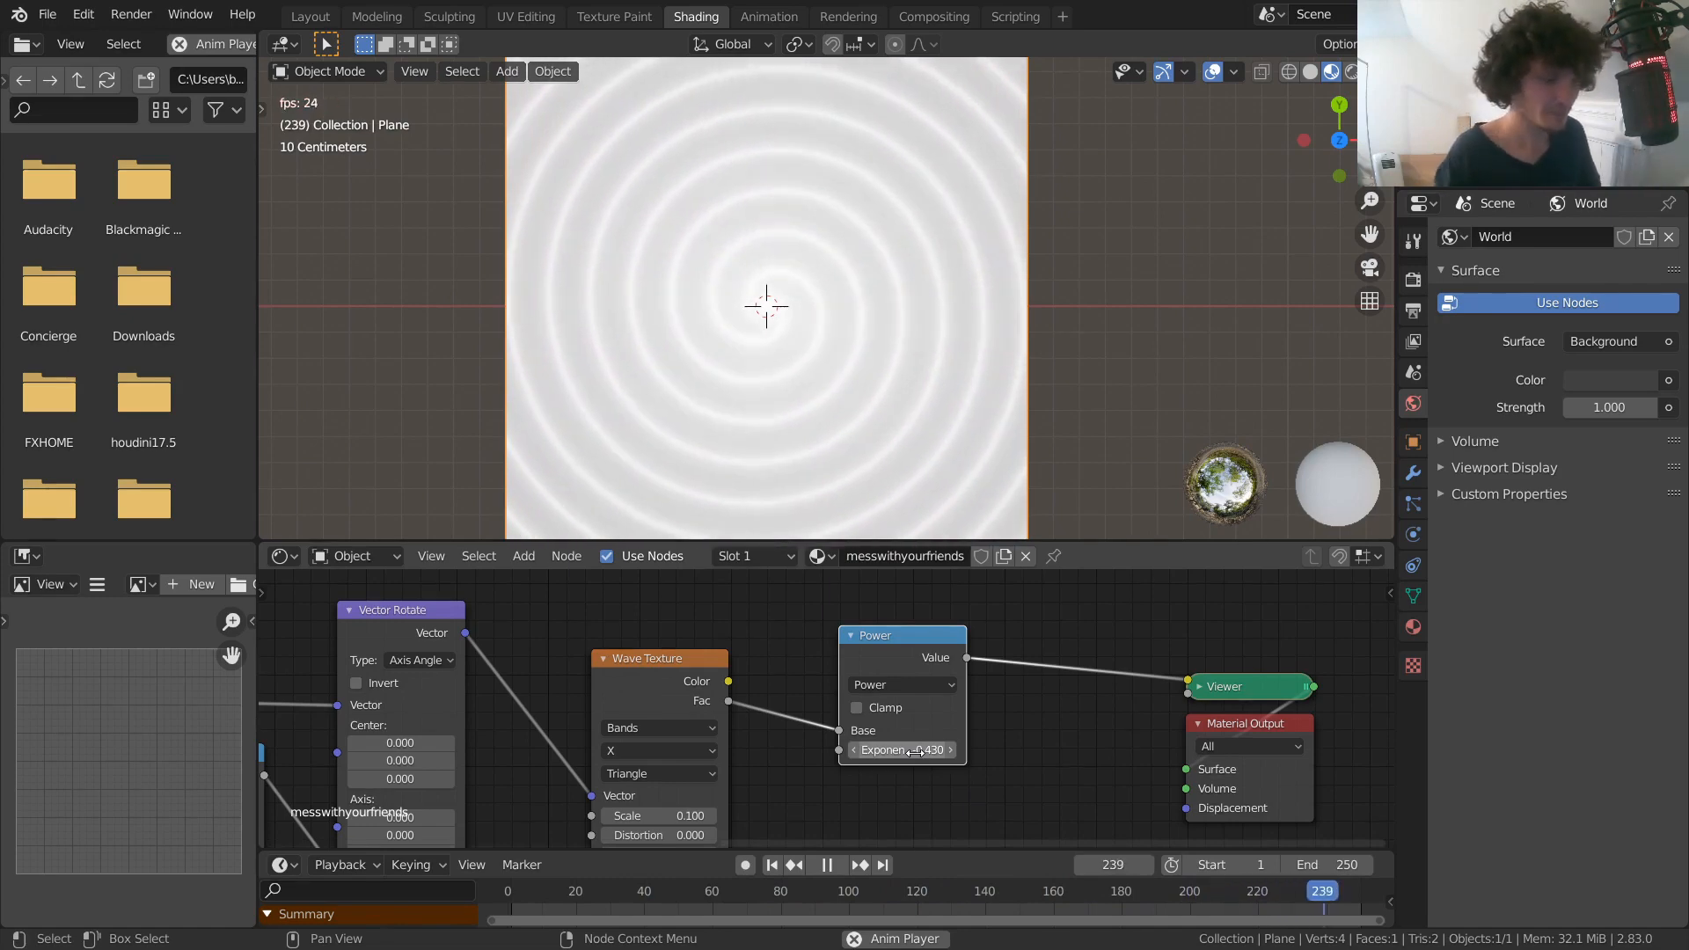
{"action": "scroll", "coordinate": [707, 704], "scroll_direction": "down", "scroll_amount": 3}
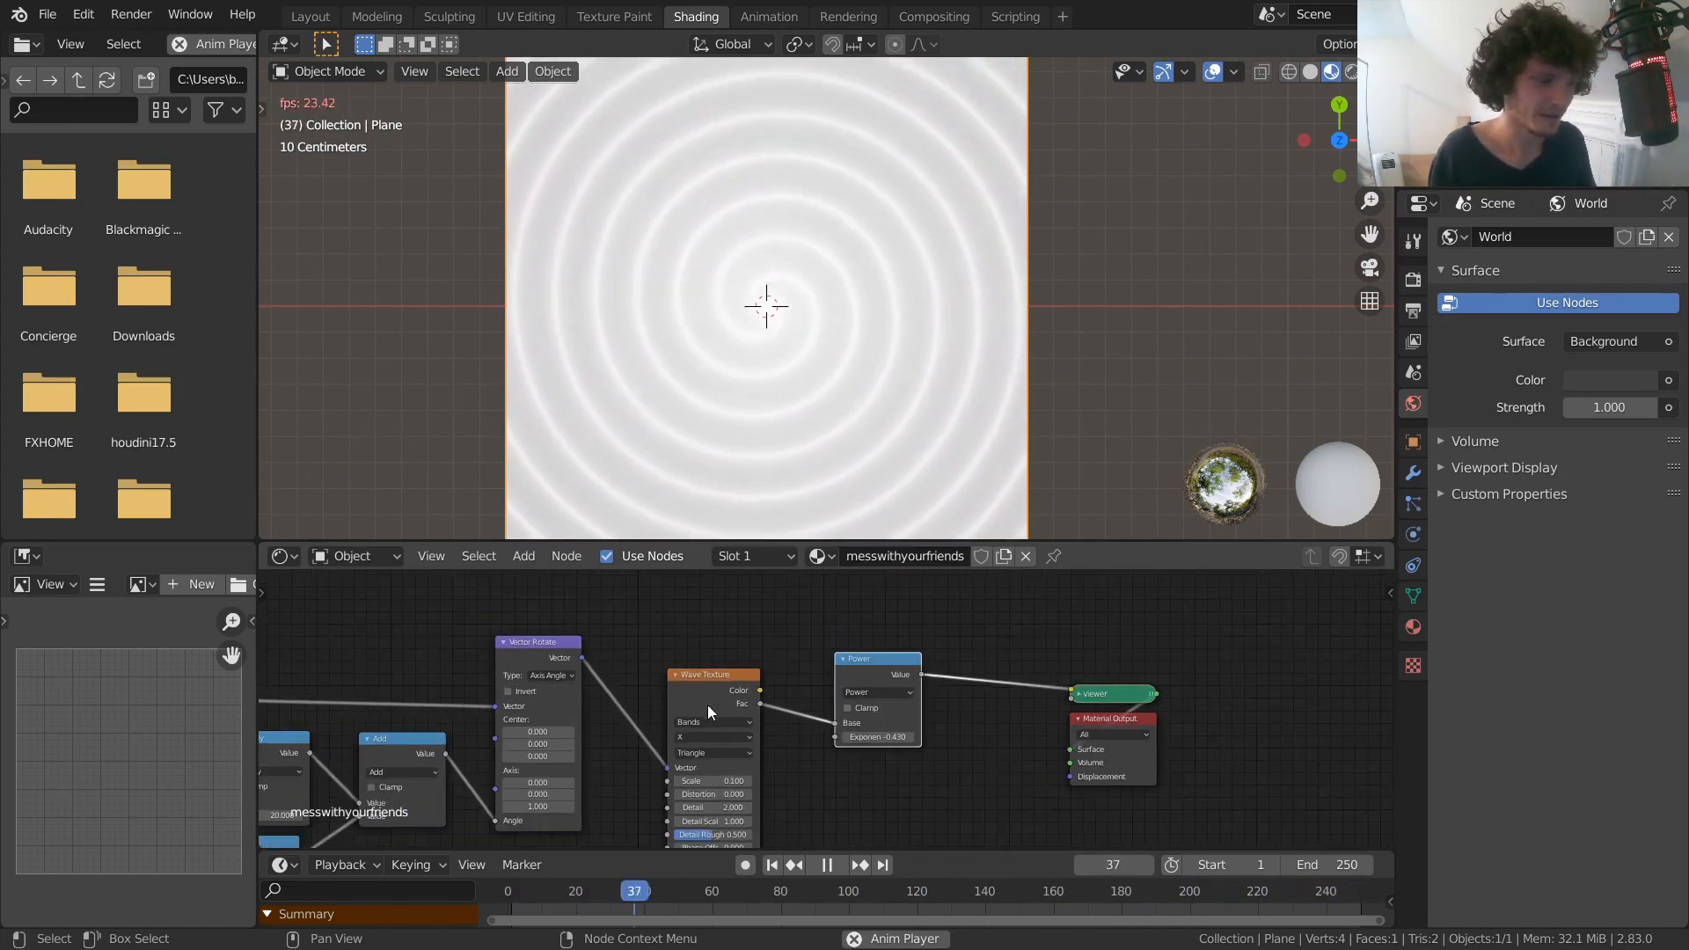
{"action": "middle_click_drag", "start_coordinate": [508, 719], "coordinate": [830, 684]}
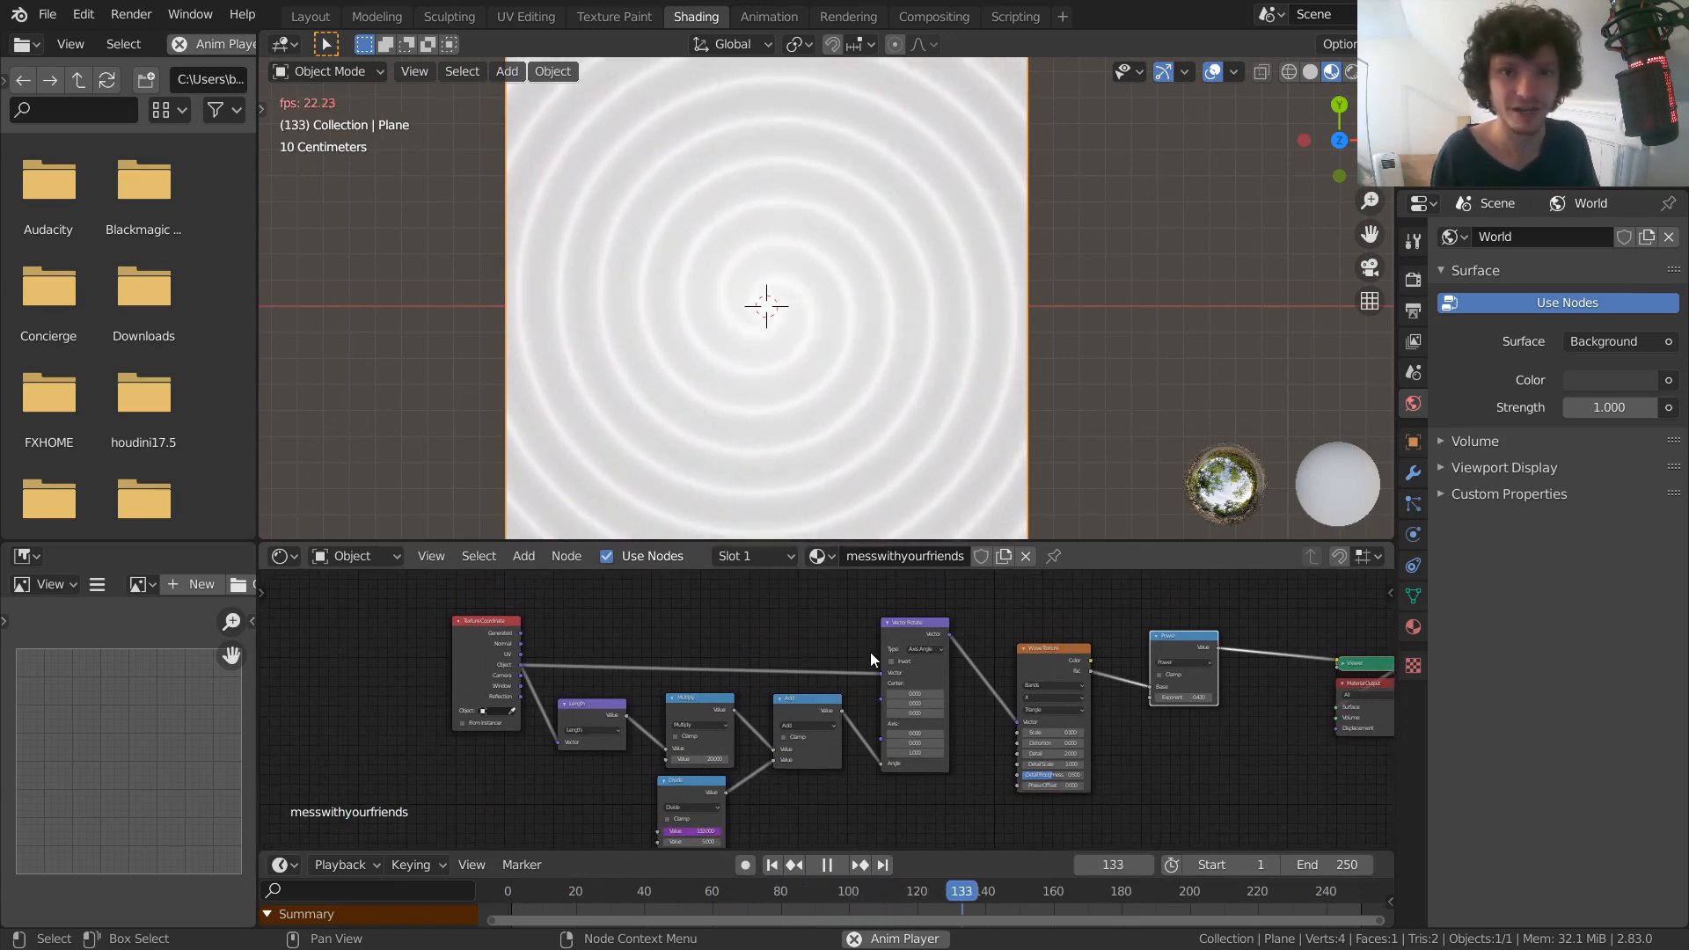
{"action": "key", "text": "space"}
Preview the outputs of the Length node and the Add node on the plane
{"action": "scroll", "coordinate": [896, 665], "scroll_direction": "up", "scroll_amount": 8}
{"action": "middle_click_drag", "start_coordinate": [968, 687], "coordinate": [842, 818]}
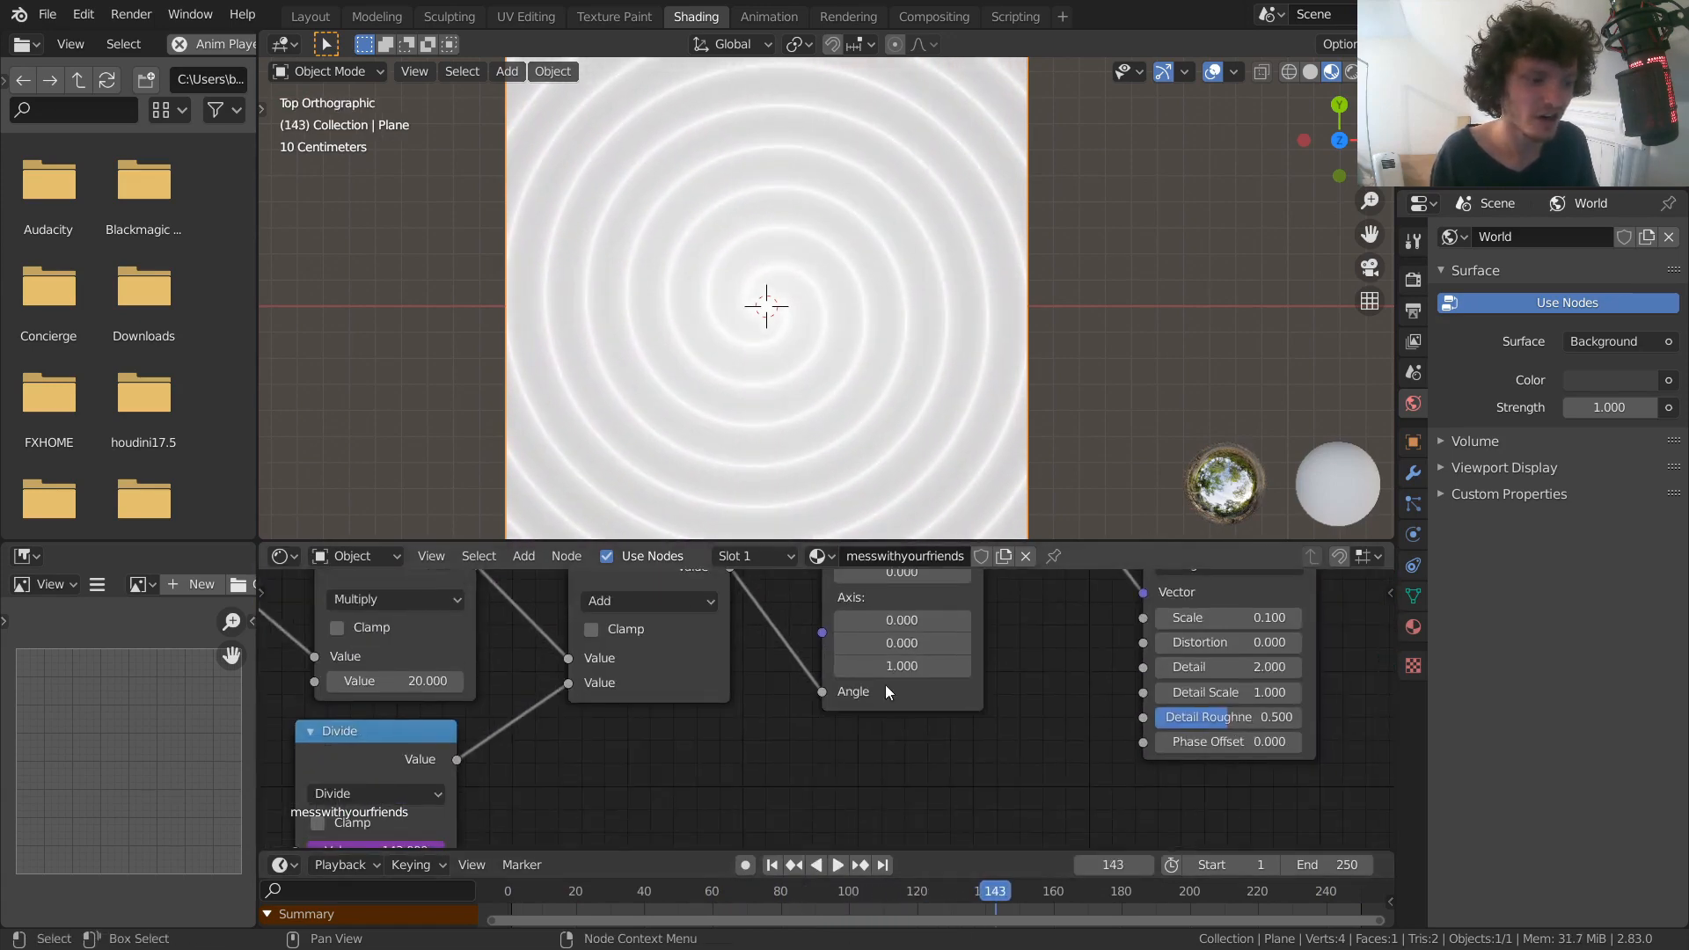
{"action": "scroll", "coordinate": [869, 699], "scroll_direction": "down", "scroll_amount": 3}
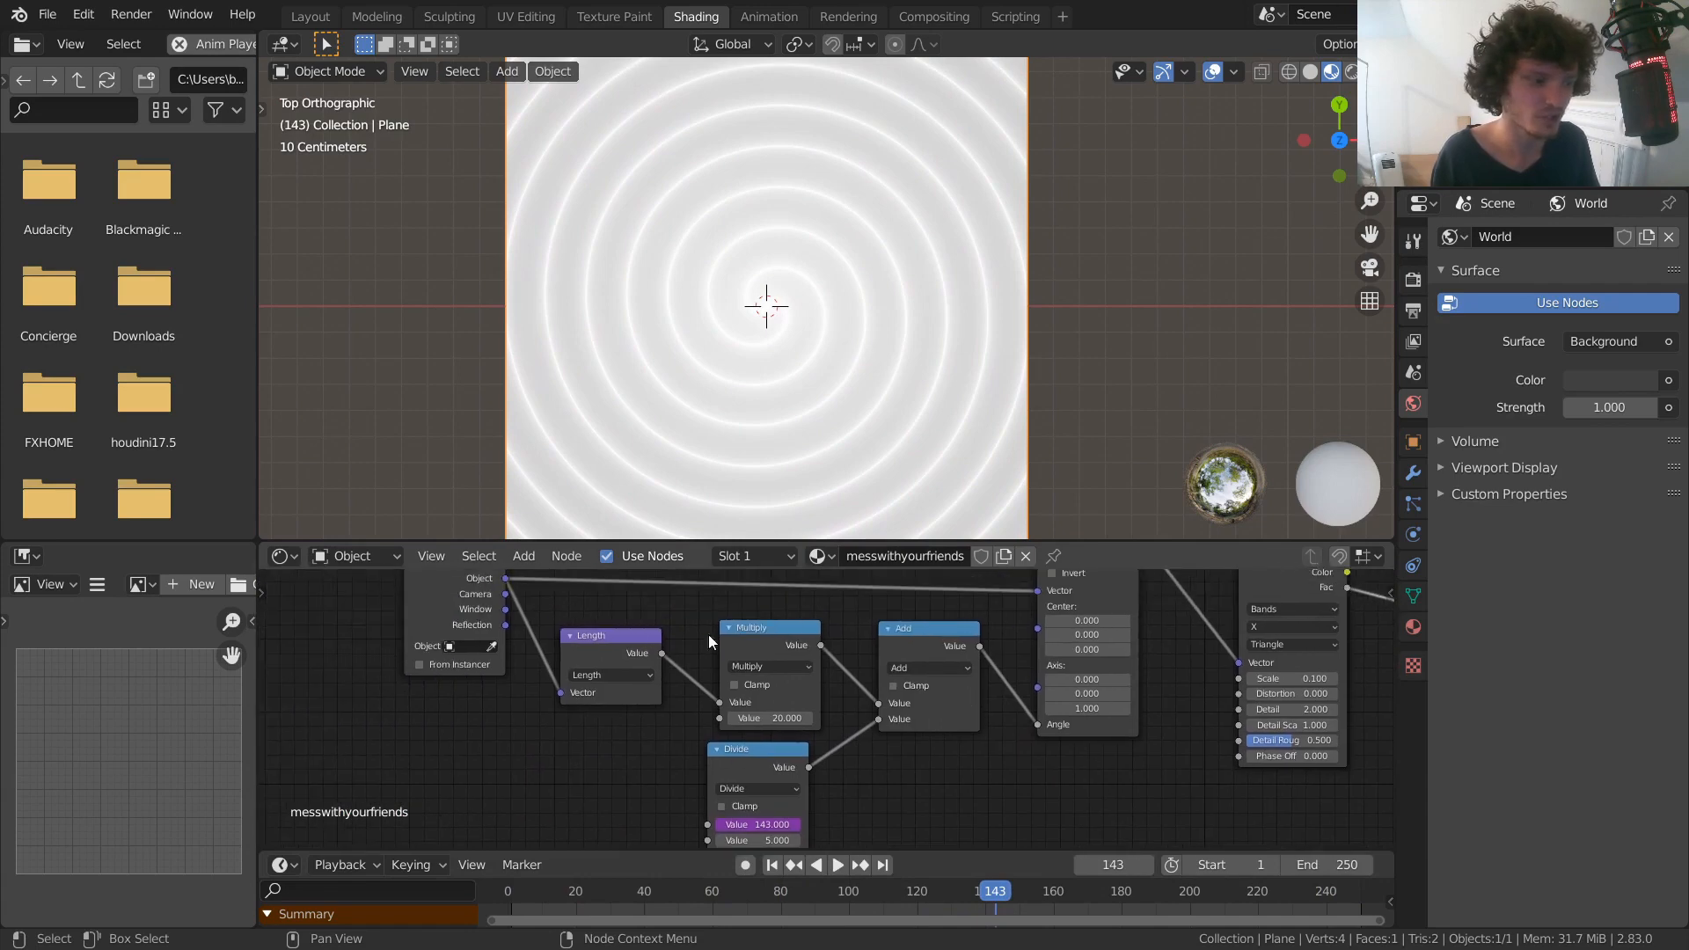
{"action": "scroll", "coordinate": [578, 621], "scroll_direction": "down", "scroll_amount": 1}
{"action": "middle_click_drag", "start_coordinate": [579, 621], "coordinate": [598, 671]}
{"action": "left_click", "coordinate": [598, 671], "text": "ctrl+shift"}
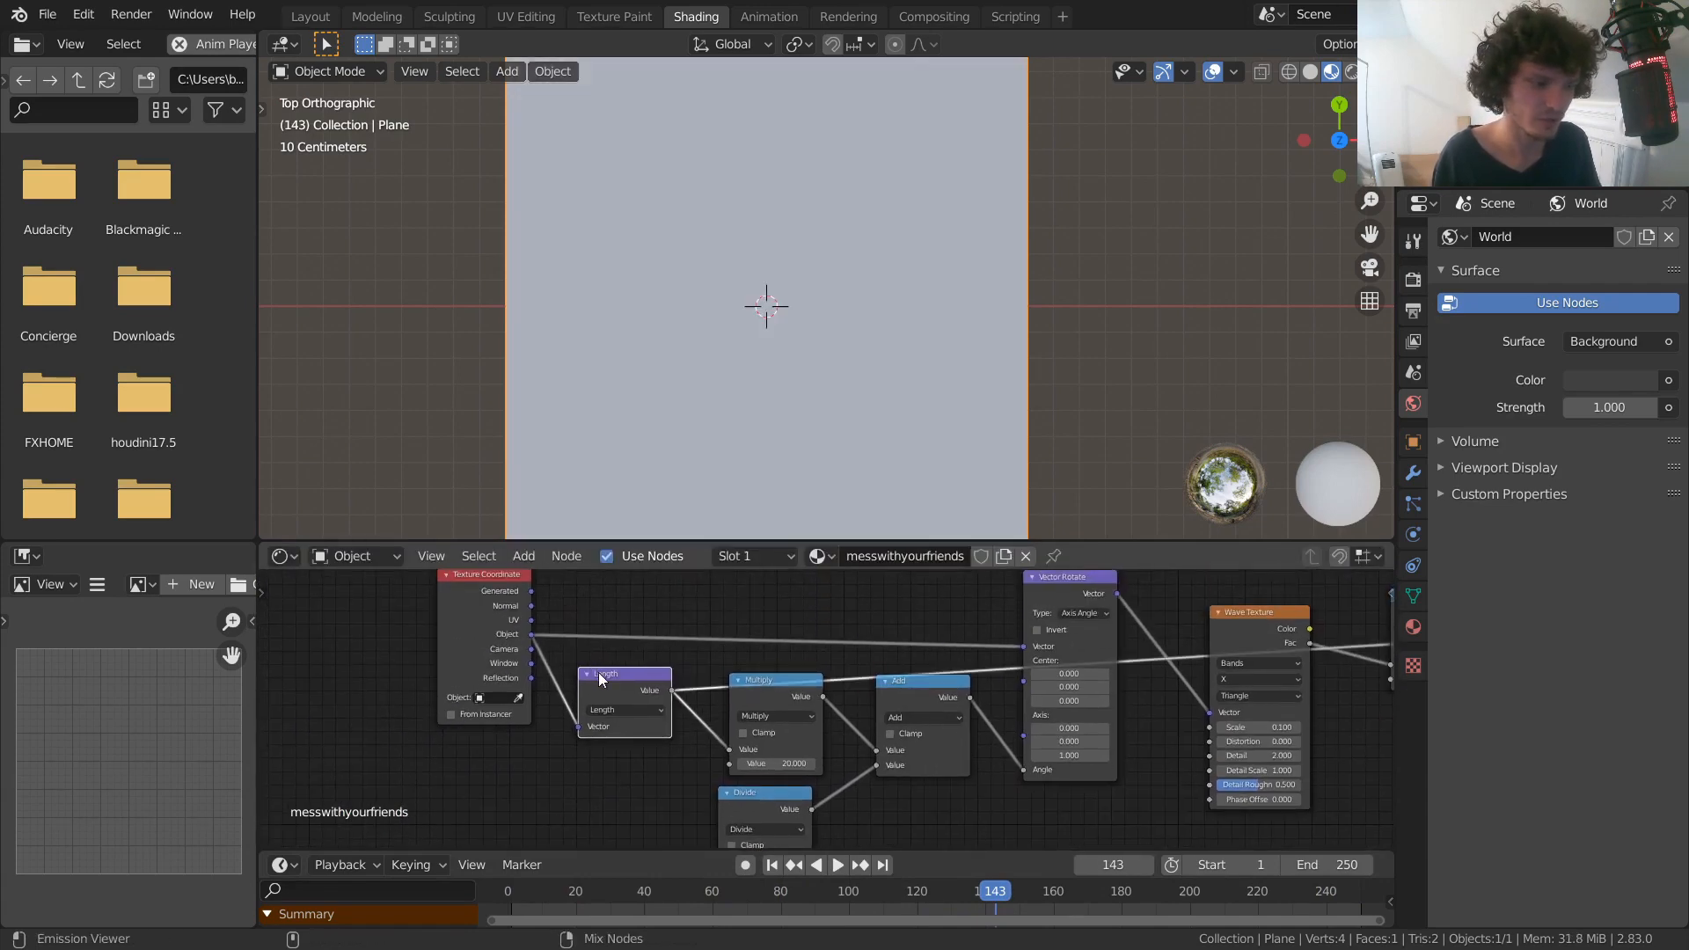
{"action": "left_click", "coordinate": [915, 676], "text": "ctrl+shift"}
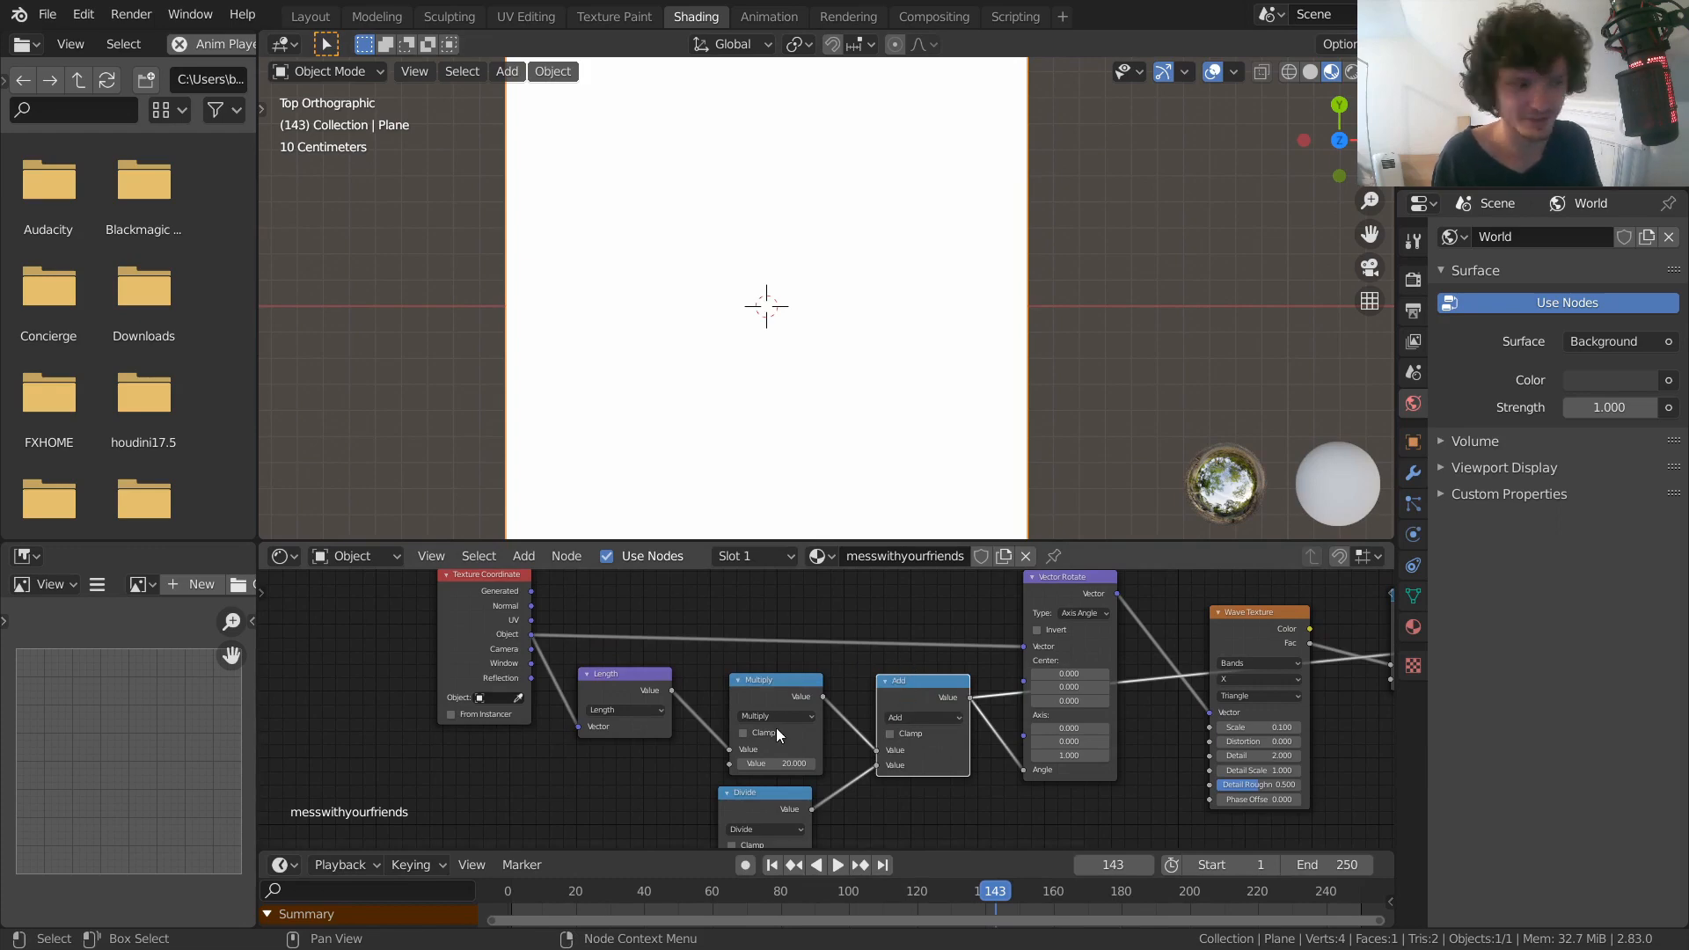
Try a value of 1 on the Multiply node and restore it to 20
{"action": "left_click", "coordinate": [786, 758]}
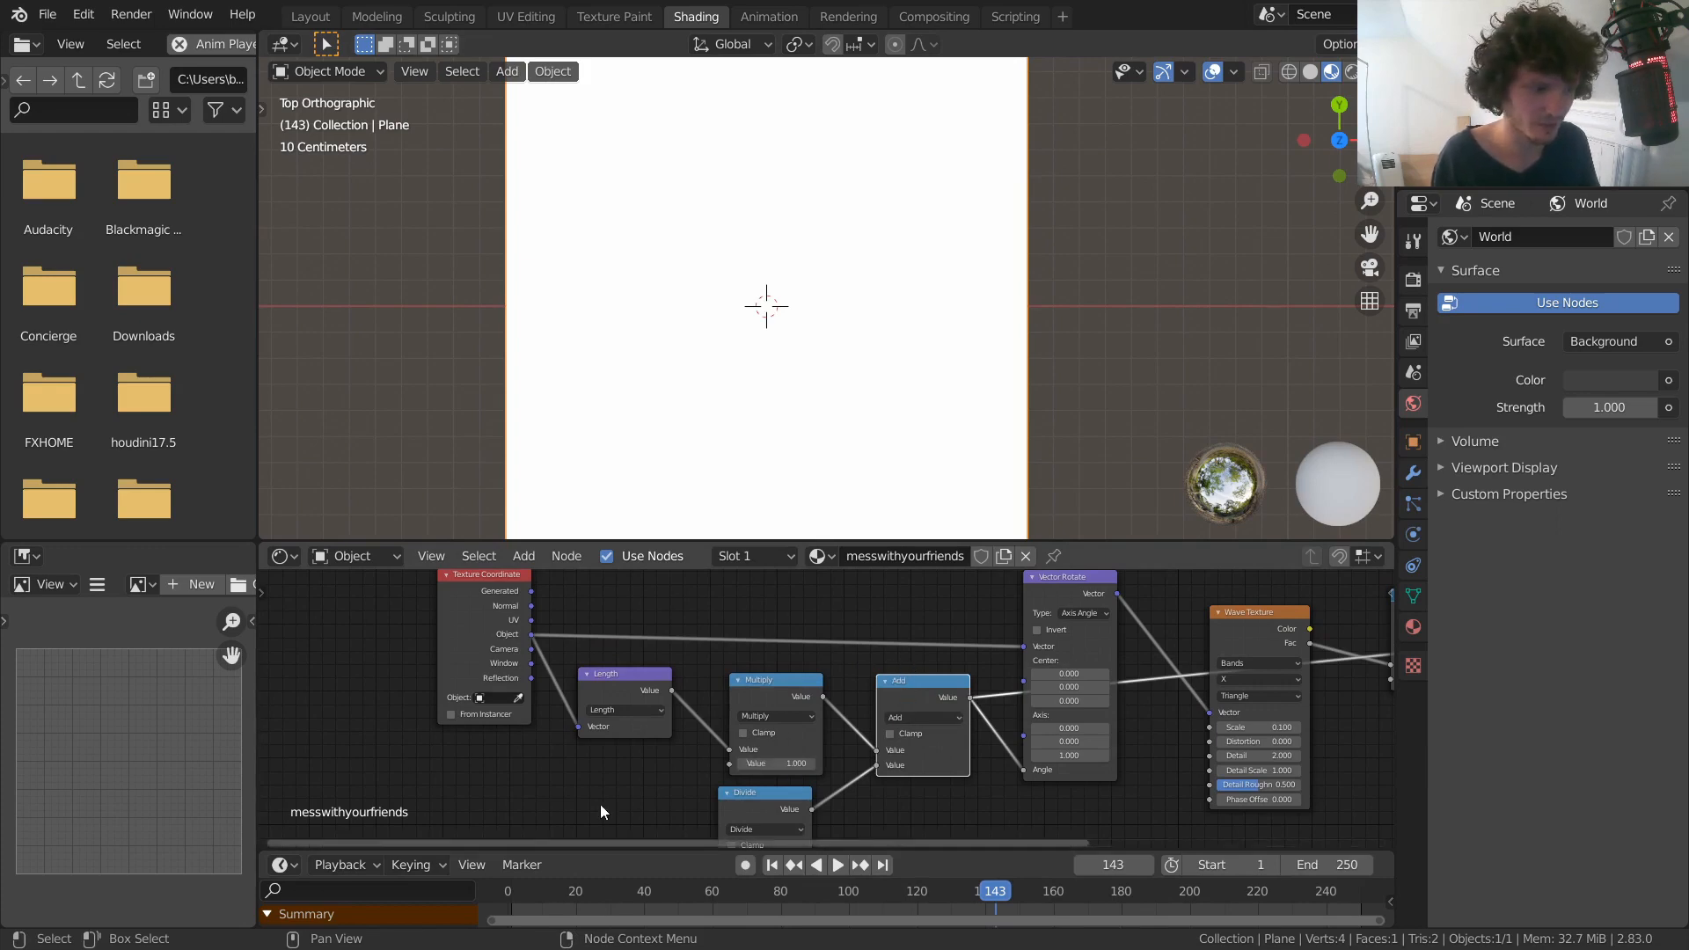
{"action": "type", "text": "1"}
{"action": "key", "text": "Return"}
{"action": "left_click_drag", "start_coordinate": [789, 763], "coordinate": [782, 763]}
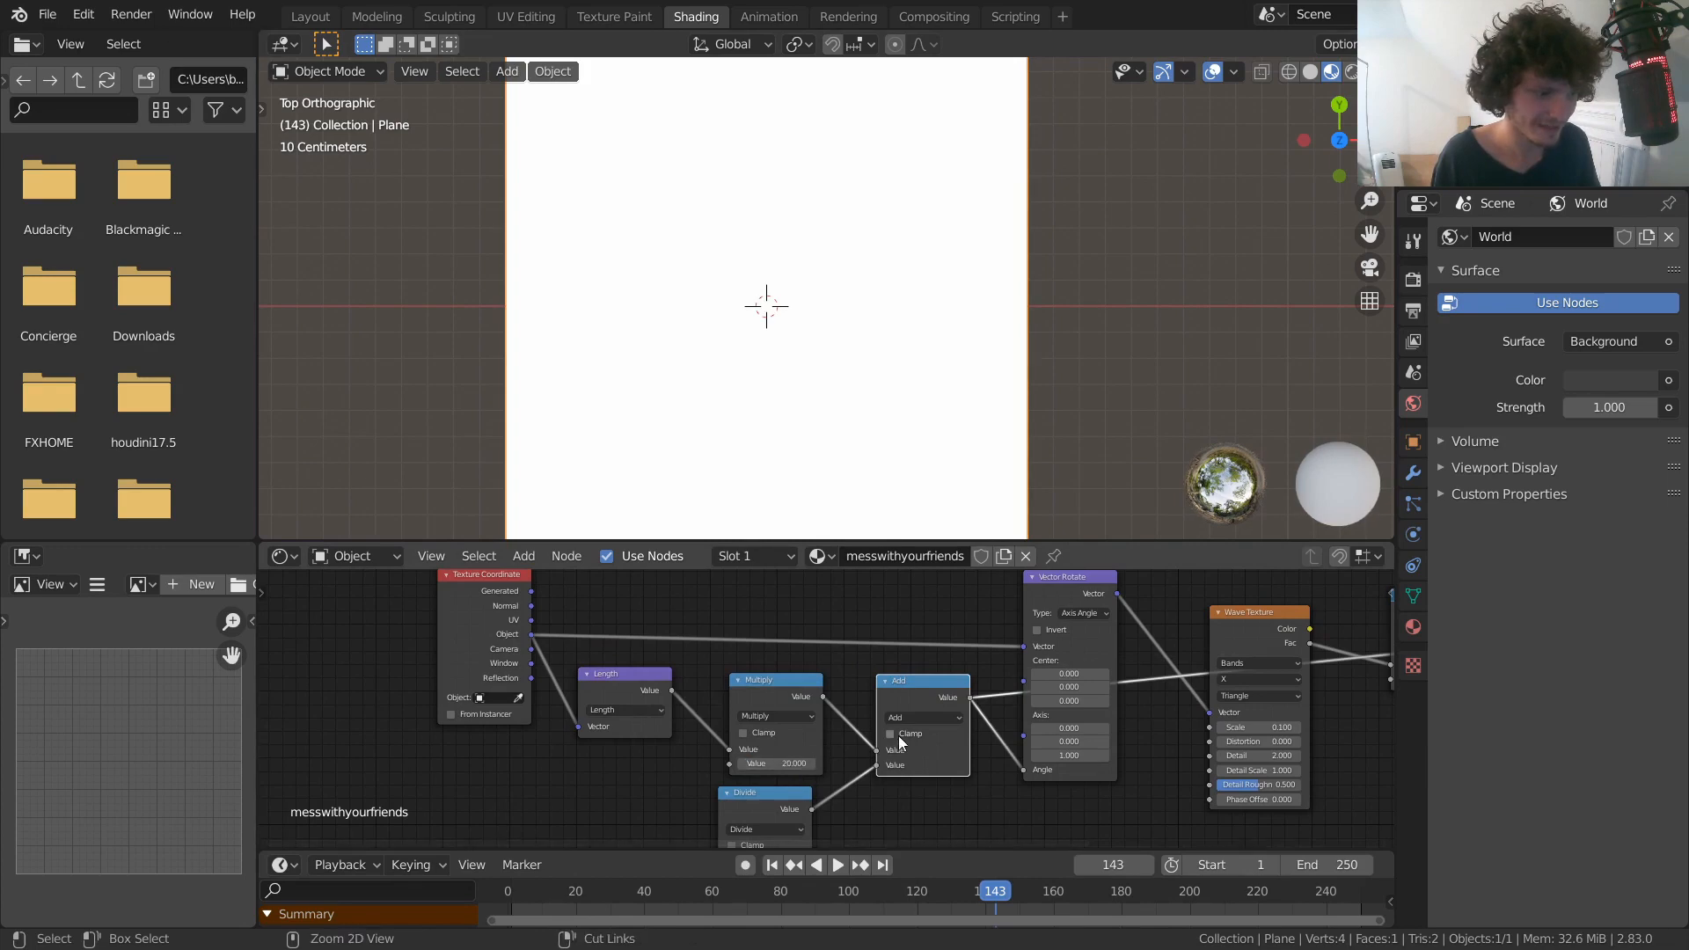
Preview the Vector Rotate output on the plane, play the animation, and switch the preview to the Wave Texture
{"action": "middle_click_drag", "start_coordinate": [938, 716], "coordinate": [796, 754]}
{"action": "middle_click_drag", "start_coordinate": [766, 815], "coordinate": [731, 794]}
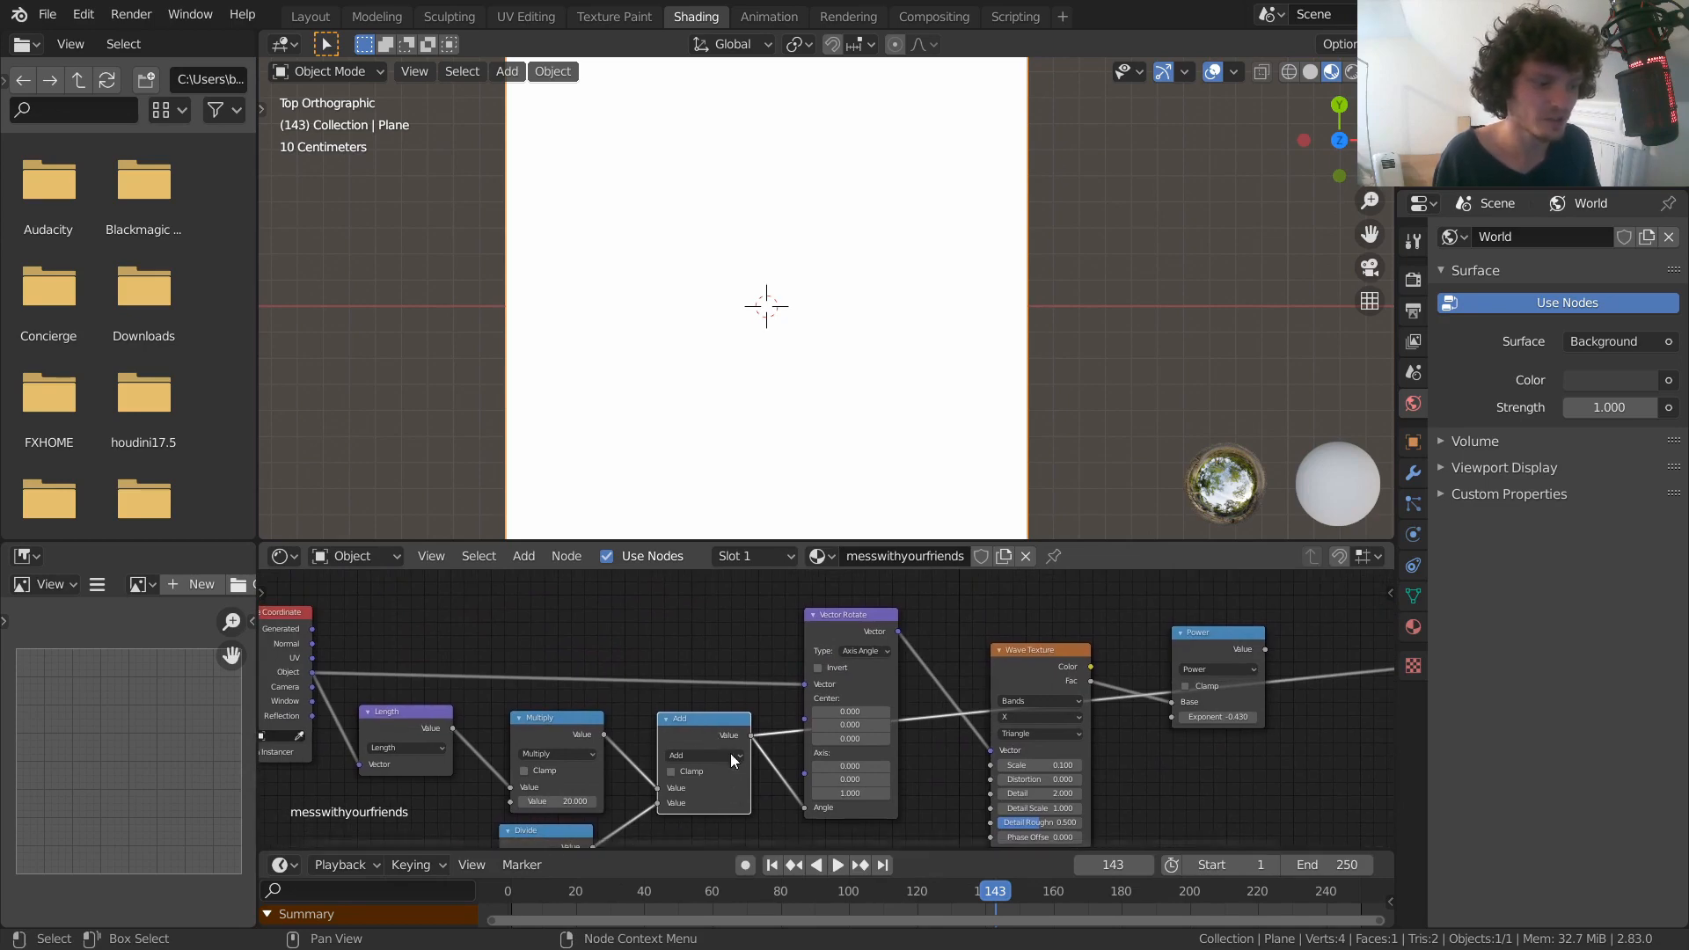
{"action": "left_click", "coordinate": [847, 614], "text": "ctrl+shift"}
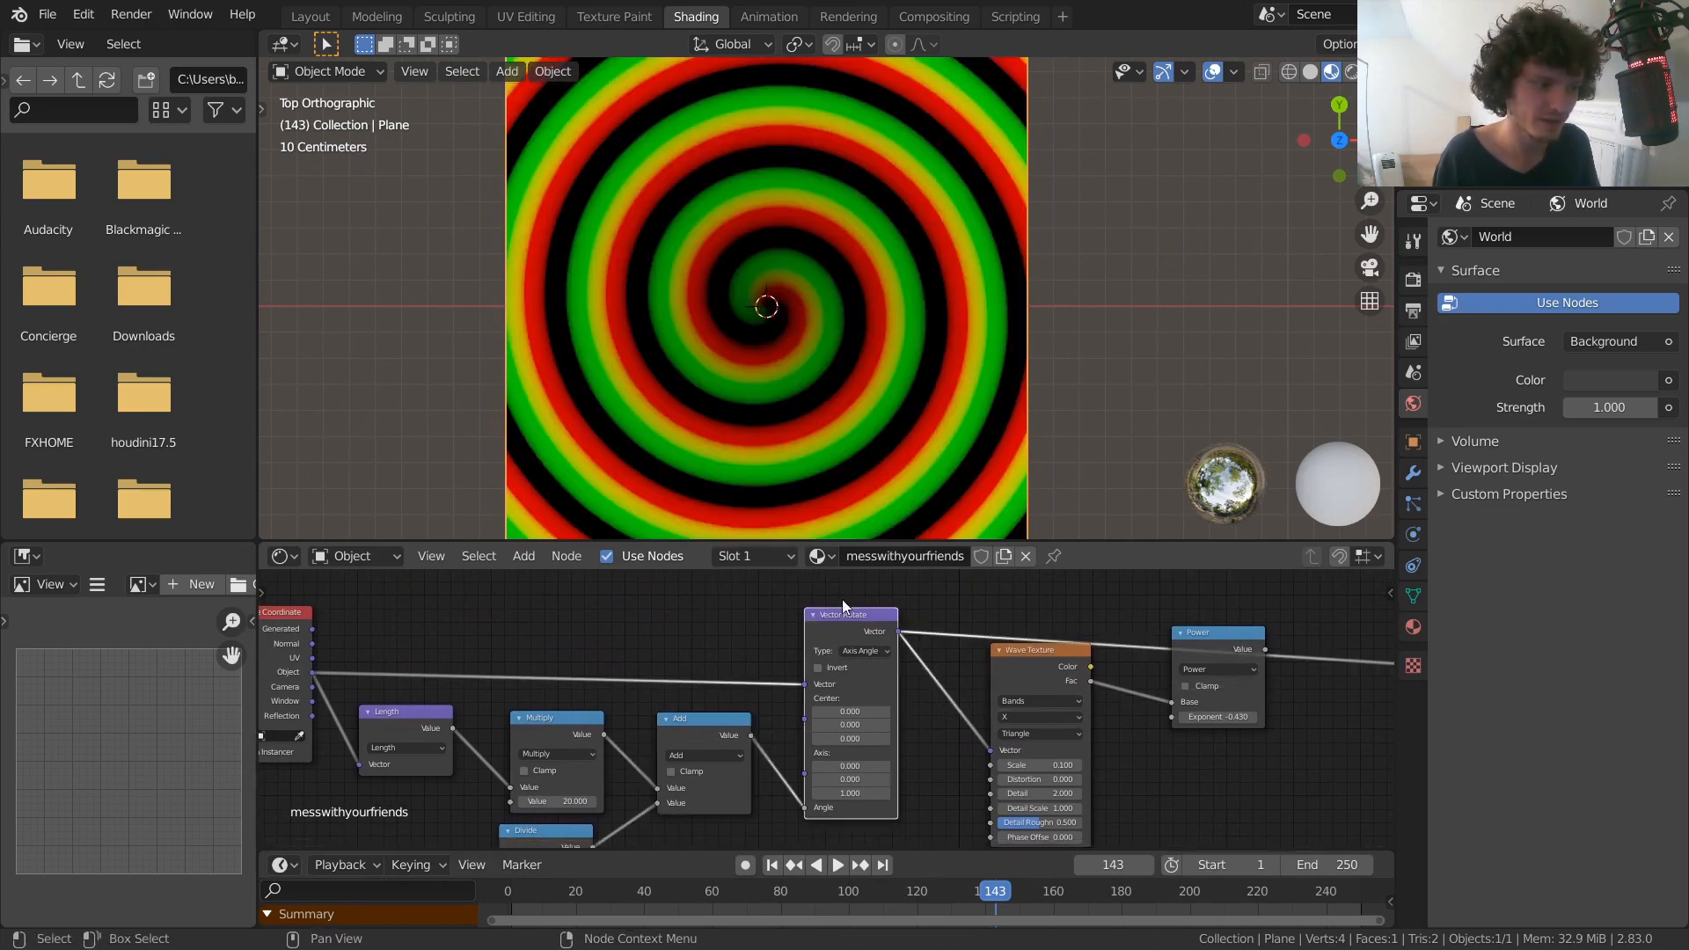
{"action": "key", "text": "space"}
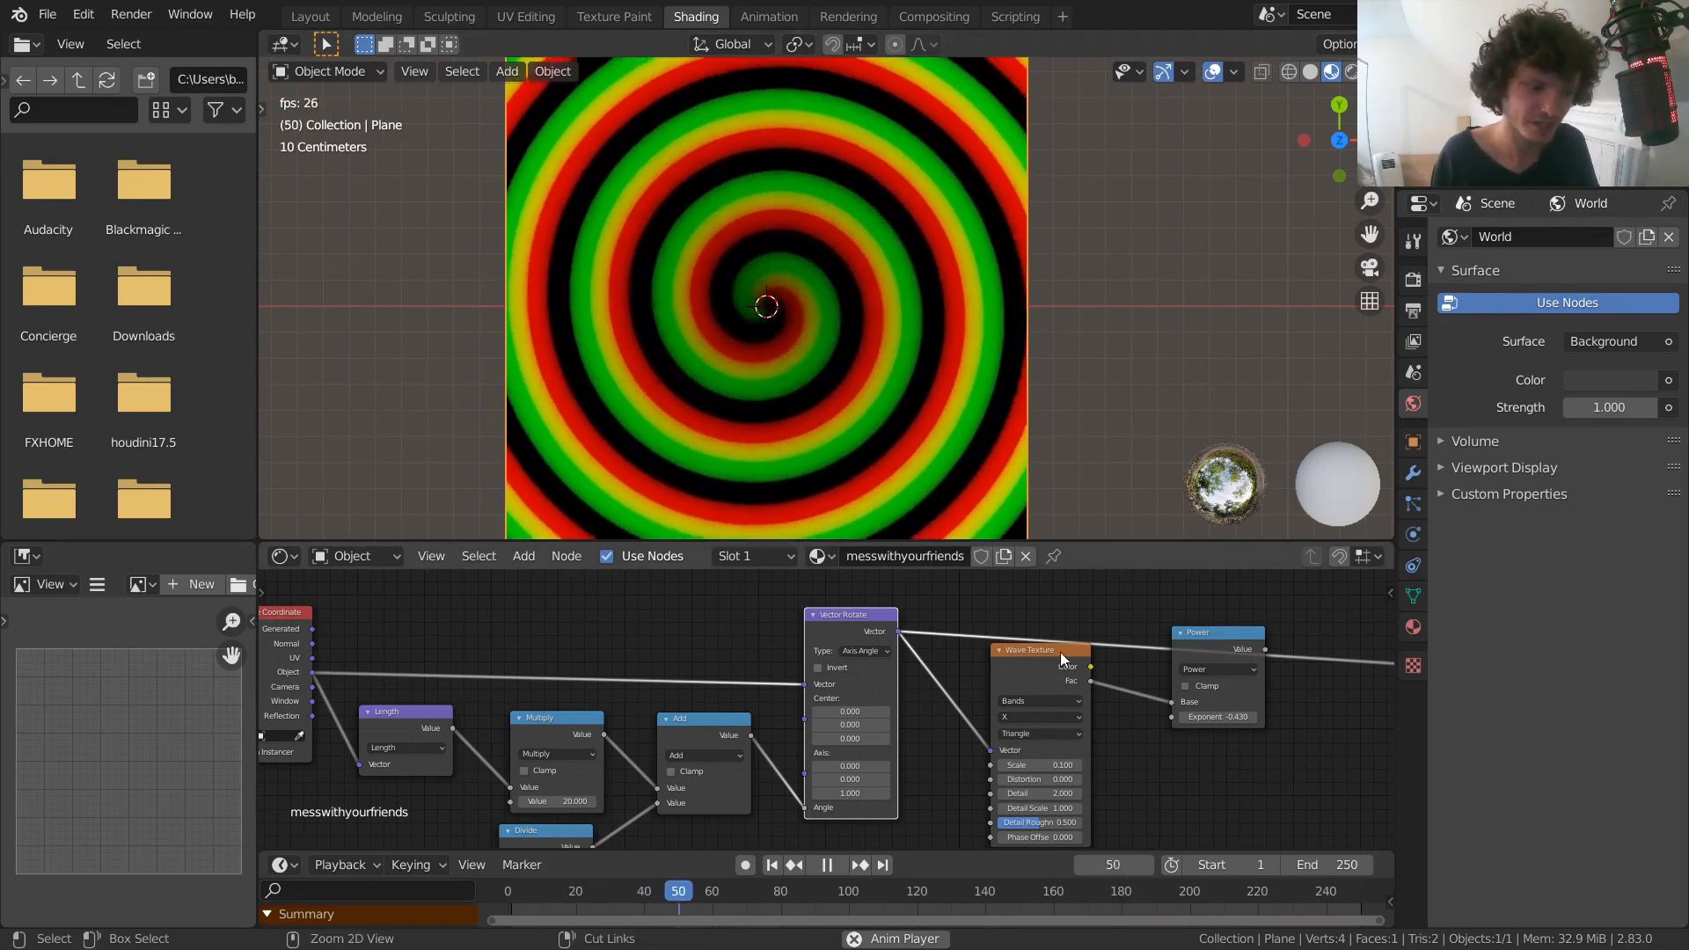
{"action": "left_click", "coordinate": [1059, 652], "text": "ctrl+shift"}
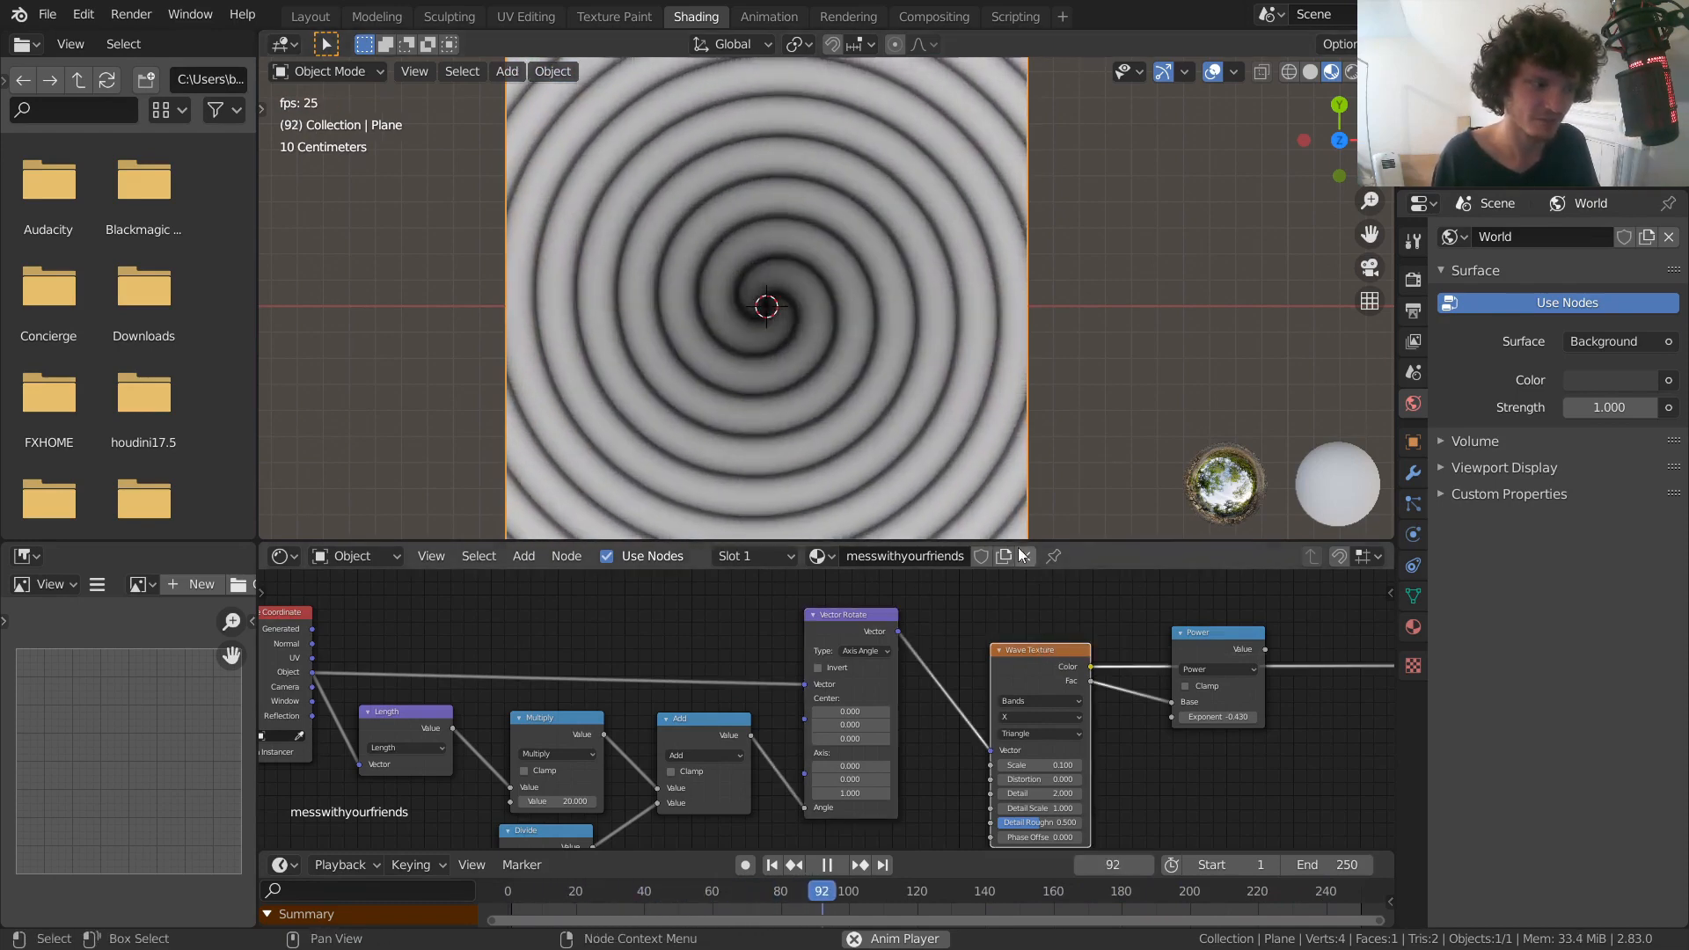
Try changing the Multiply node's value and the Wave Texture's scale during playback, undoing each change
{"action": "middle_click_drag", "start_coordinate": [548, 713], "coordinate": [670, 651]}
{"action": "left_click_drag", "start_coordinate": [693, 740], "coordinate": [726, 685]}
{"action": "key", "text": "ctrl+z"}
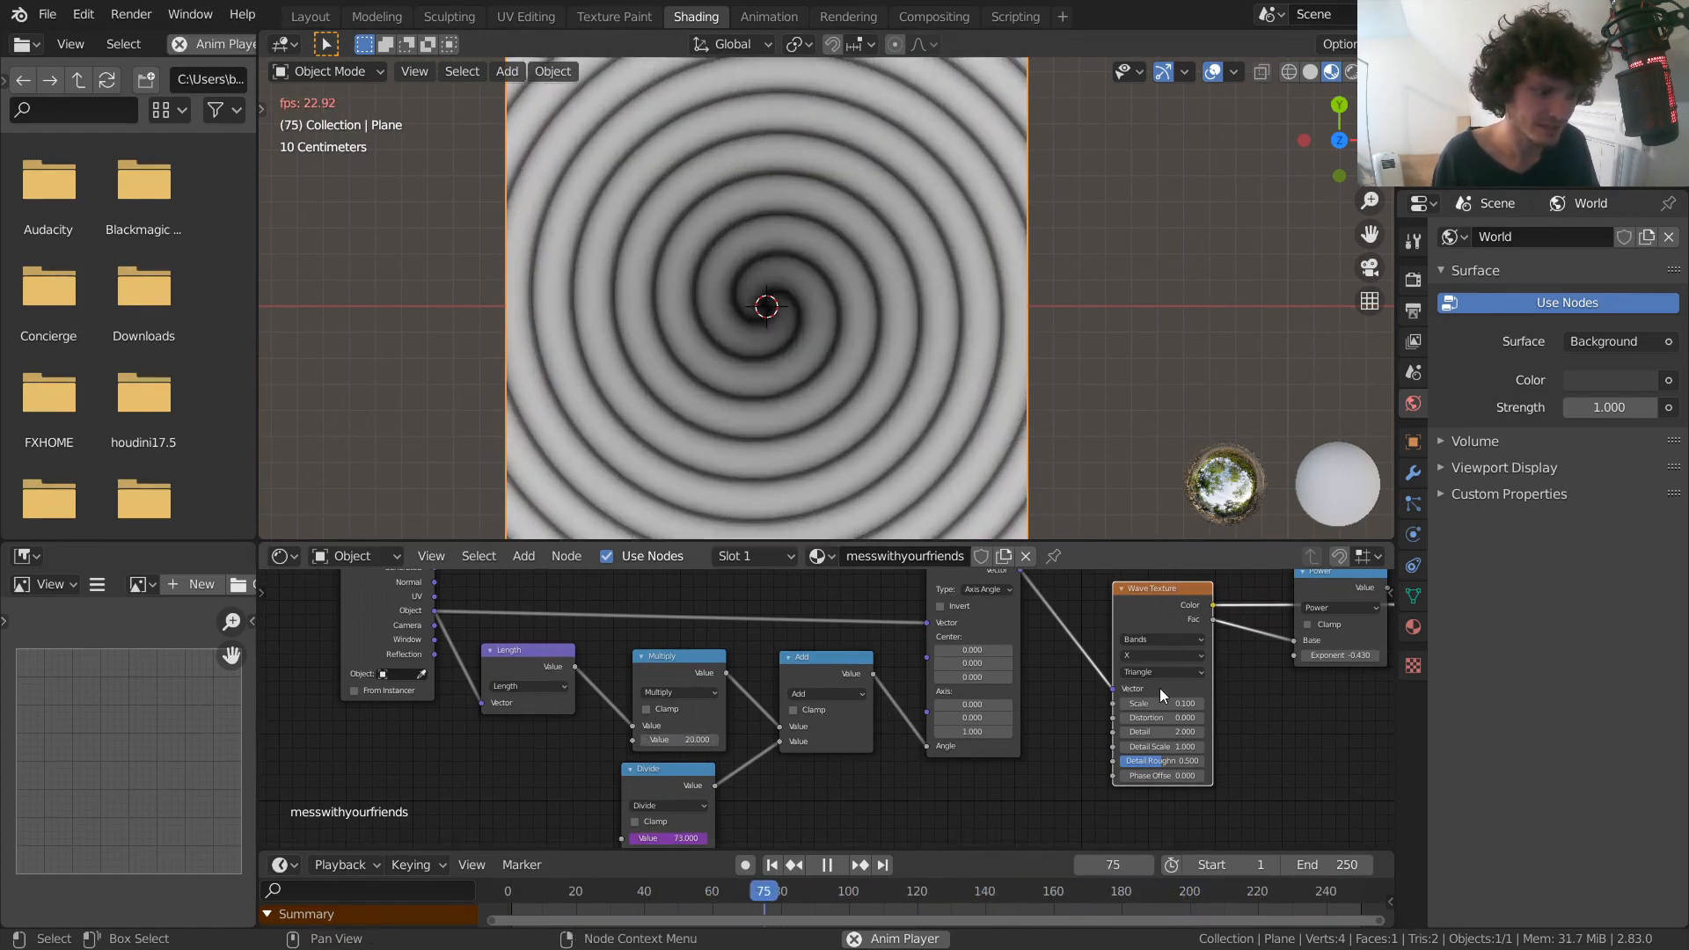
{"action": "middle_click_drag", "start_coordinate": [1131, 716], "coordinate": [983, 698]}
{"action": "scroll", "coordinate": [982, 698], "scroll_direction": "up", "scroll_amount": 4}
{"action": "left_click_drag", "start_coordinate": [981, 698], "coordinate": [1025, 670]}
{"action": "key", "text": "ctrl+z"}
Preview the Power node's output, set its exponent to 1.070 and stop the playback
{"action": "middle_click_drag", "start_coordinate": [1024, 670], "coordinate": [786, 749]}
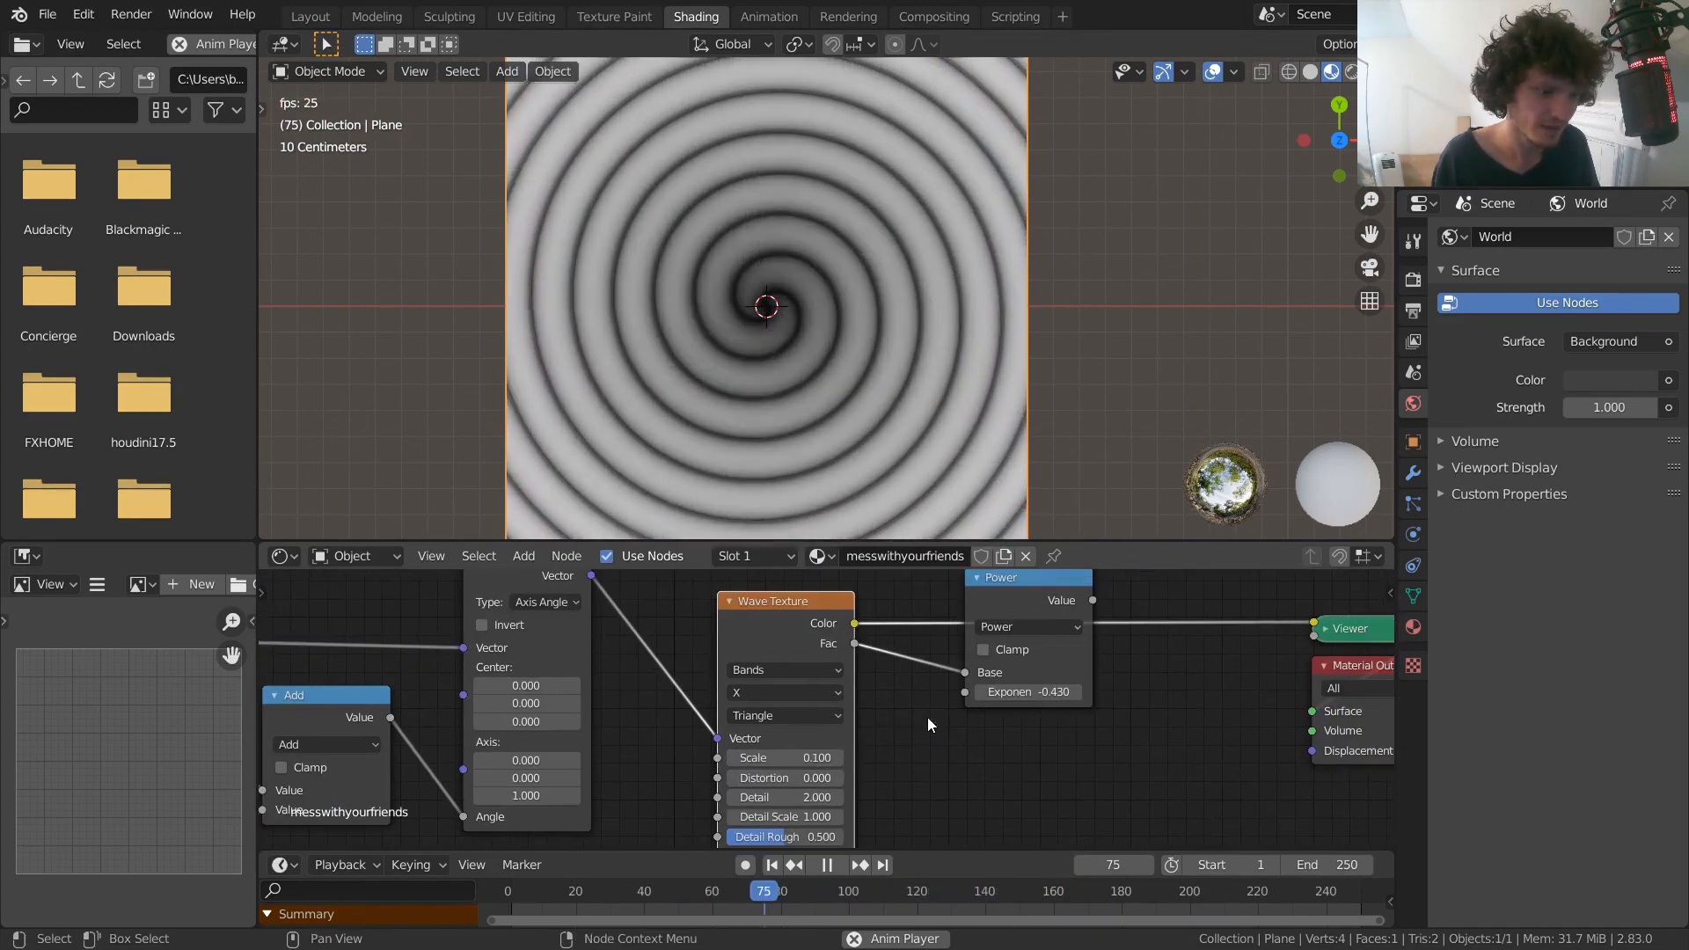
{"action": "left_click_drag", "start_coordinate": [1012, 692], "coordinate": [962, 702]}
{"action": "key", "text": "ctrl+z"}
{"action": "key", "text": "ctrl+z"}
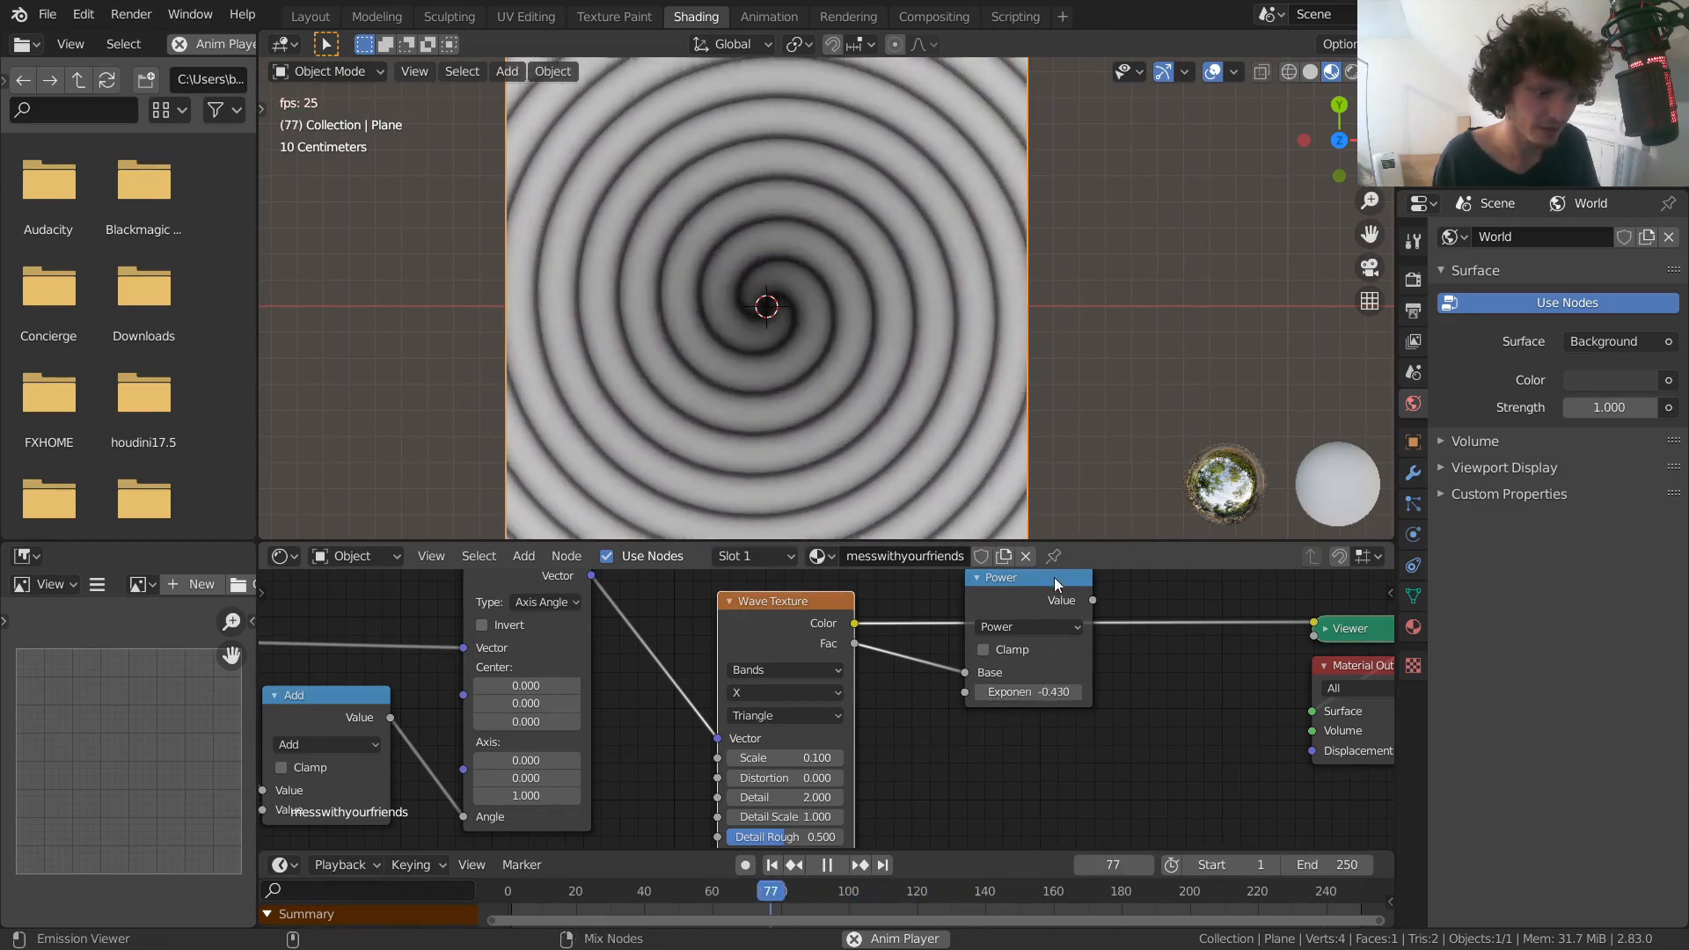
{"action": "left_click", "coordinate": [1054, 577], "text": "ctrl+shift"}
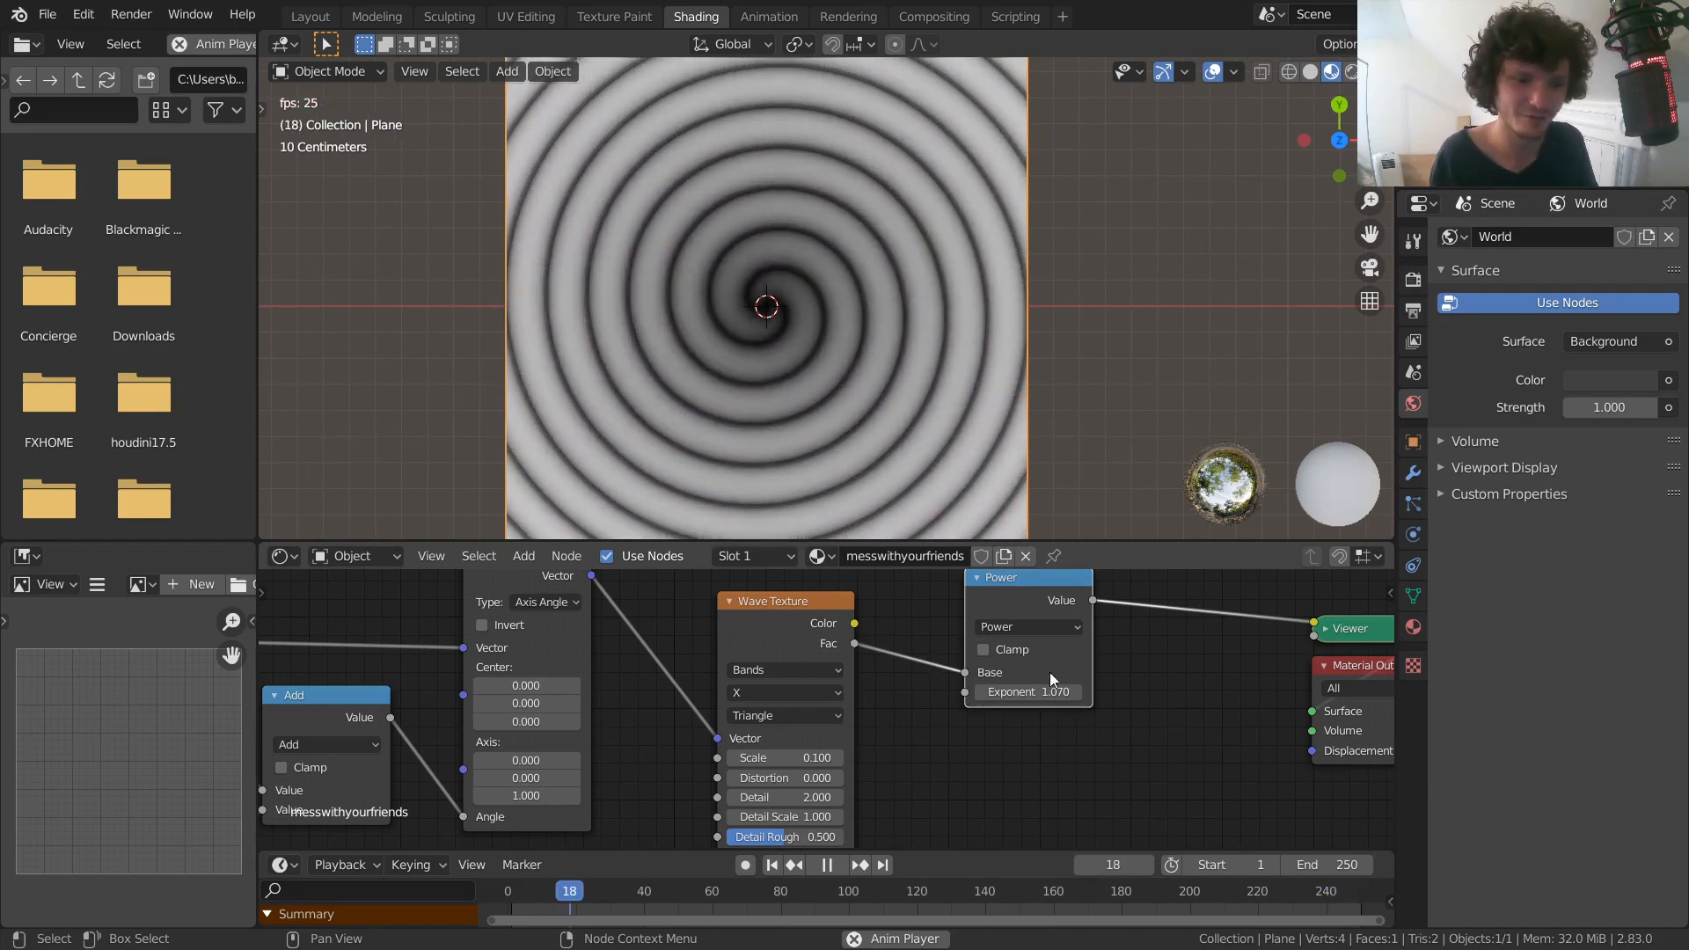
{"action": "key", "text": "space"}
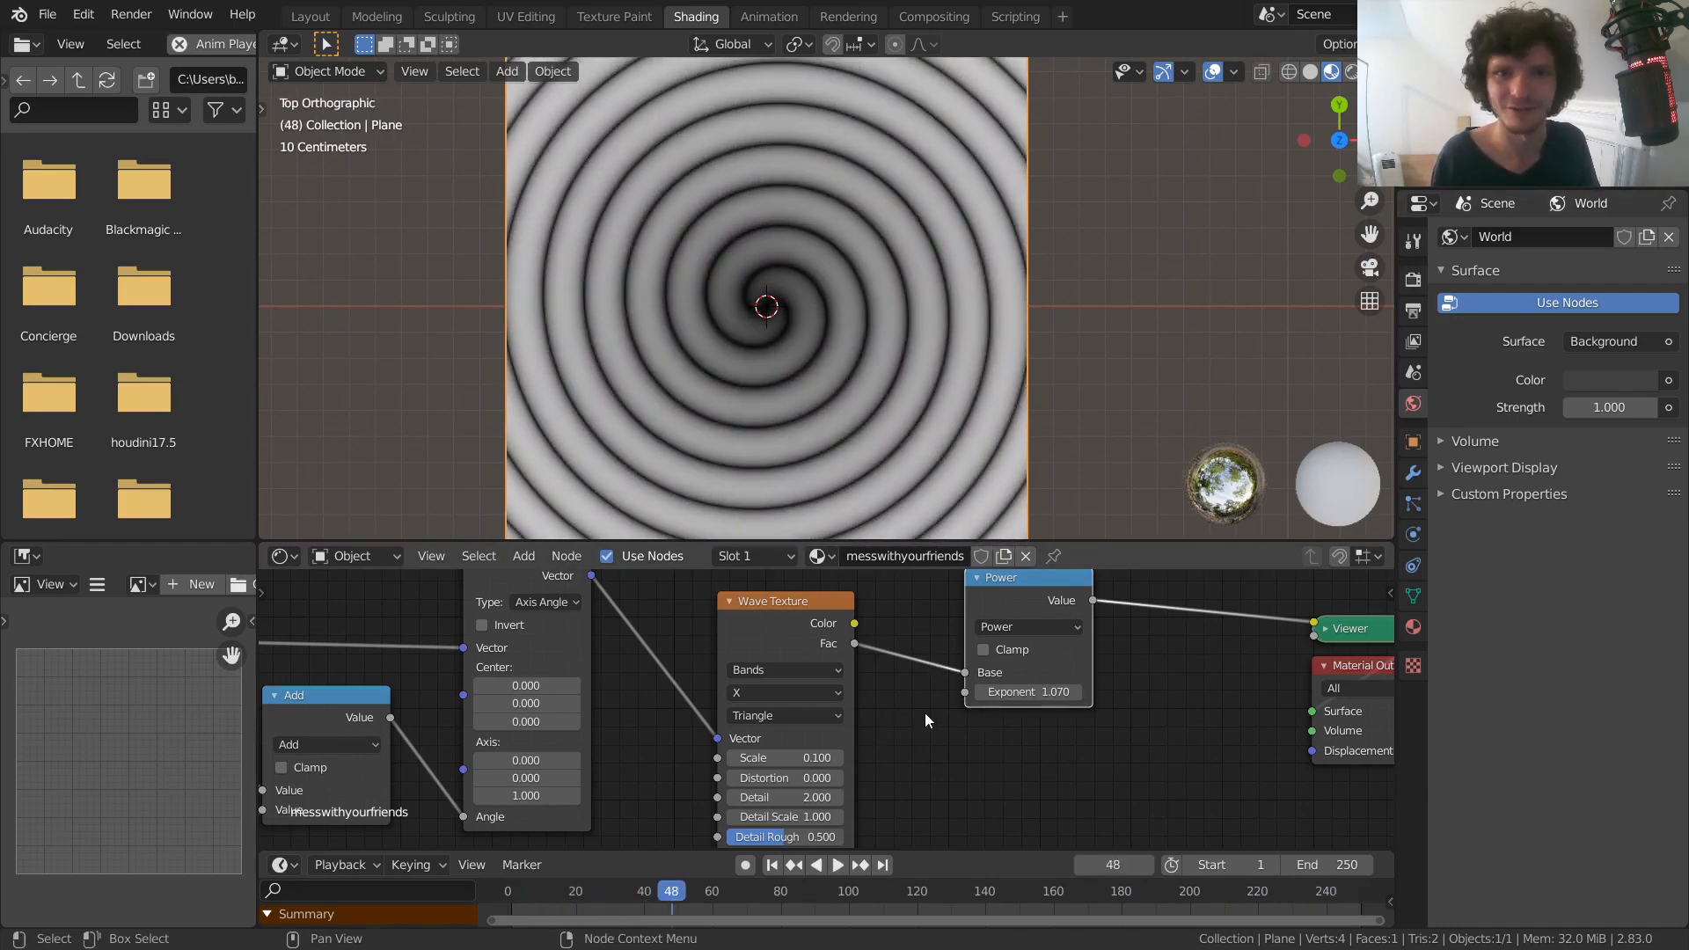